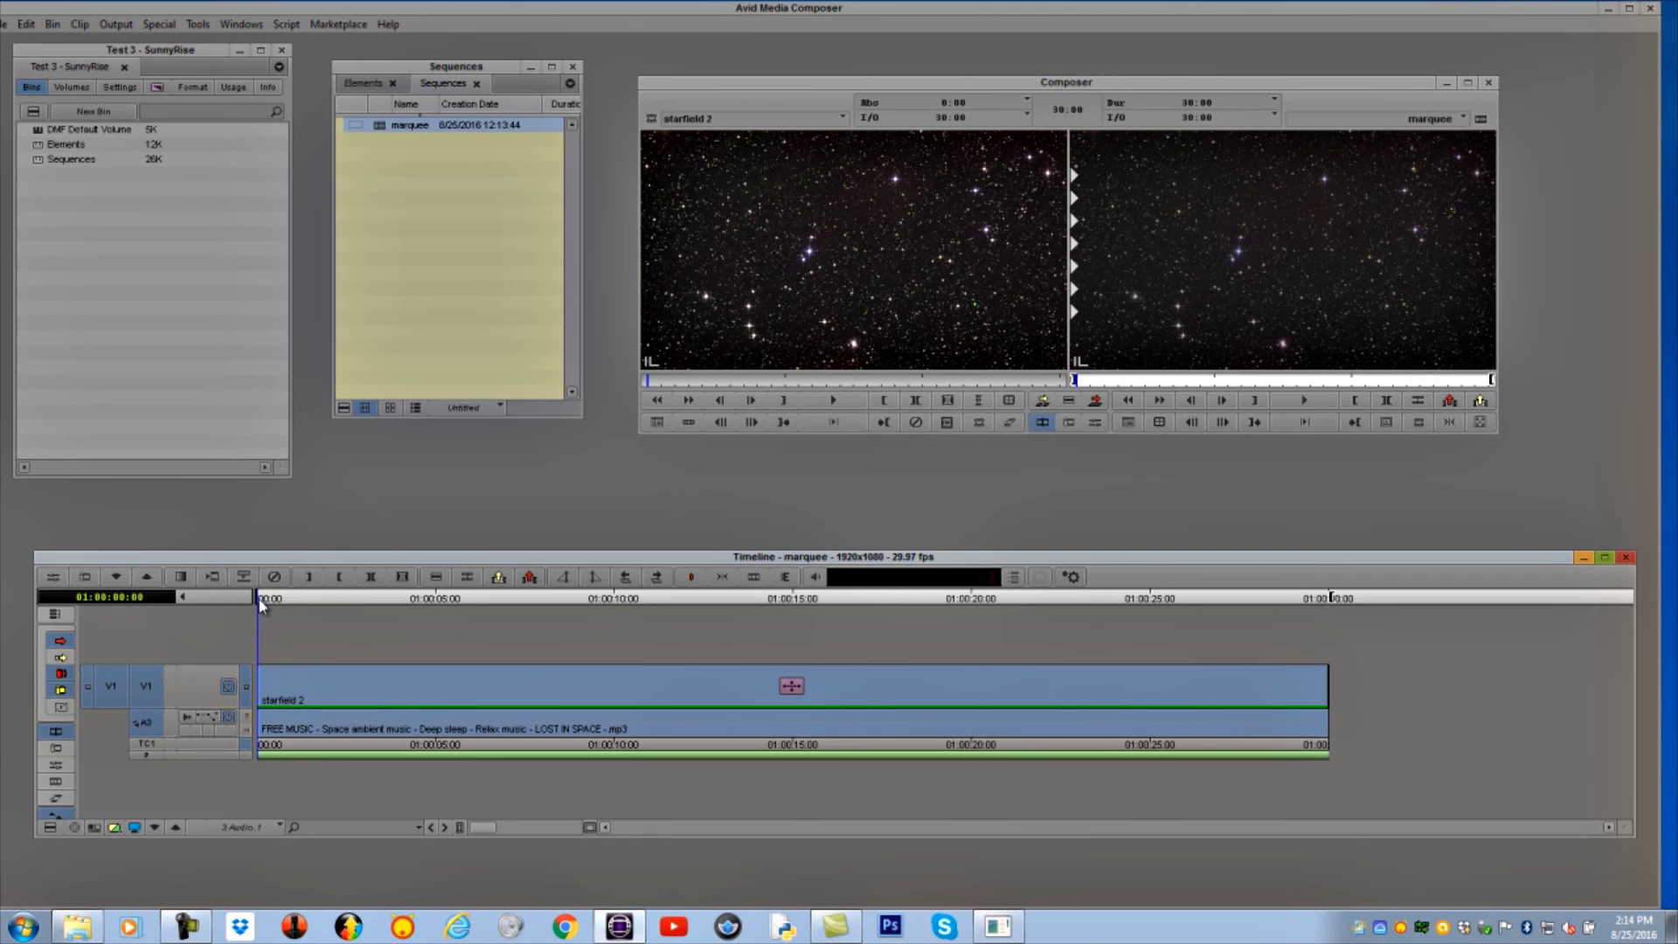
# - Start a new Marquee title from the Clip menu, using the starfield frame as background
pyautogui.moveTo(262, 605)
pyautogui.mouseDown()
pyautogui.moveTo(743, 612)
pyautogui.moveTo(968, 654)
pyautogui.moveTo(1322, 673)
pyautogui.moveTo(835, 665)
pyautogui.moveTo(264, 688)
pyautogui.moveTo(292, 659)
pyautogui.moveTo(259, 638)
pyautogui.mouseUp()
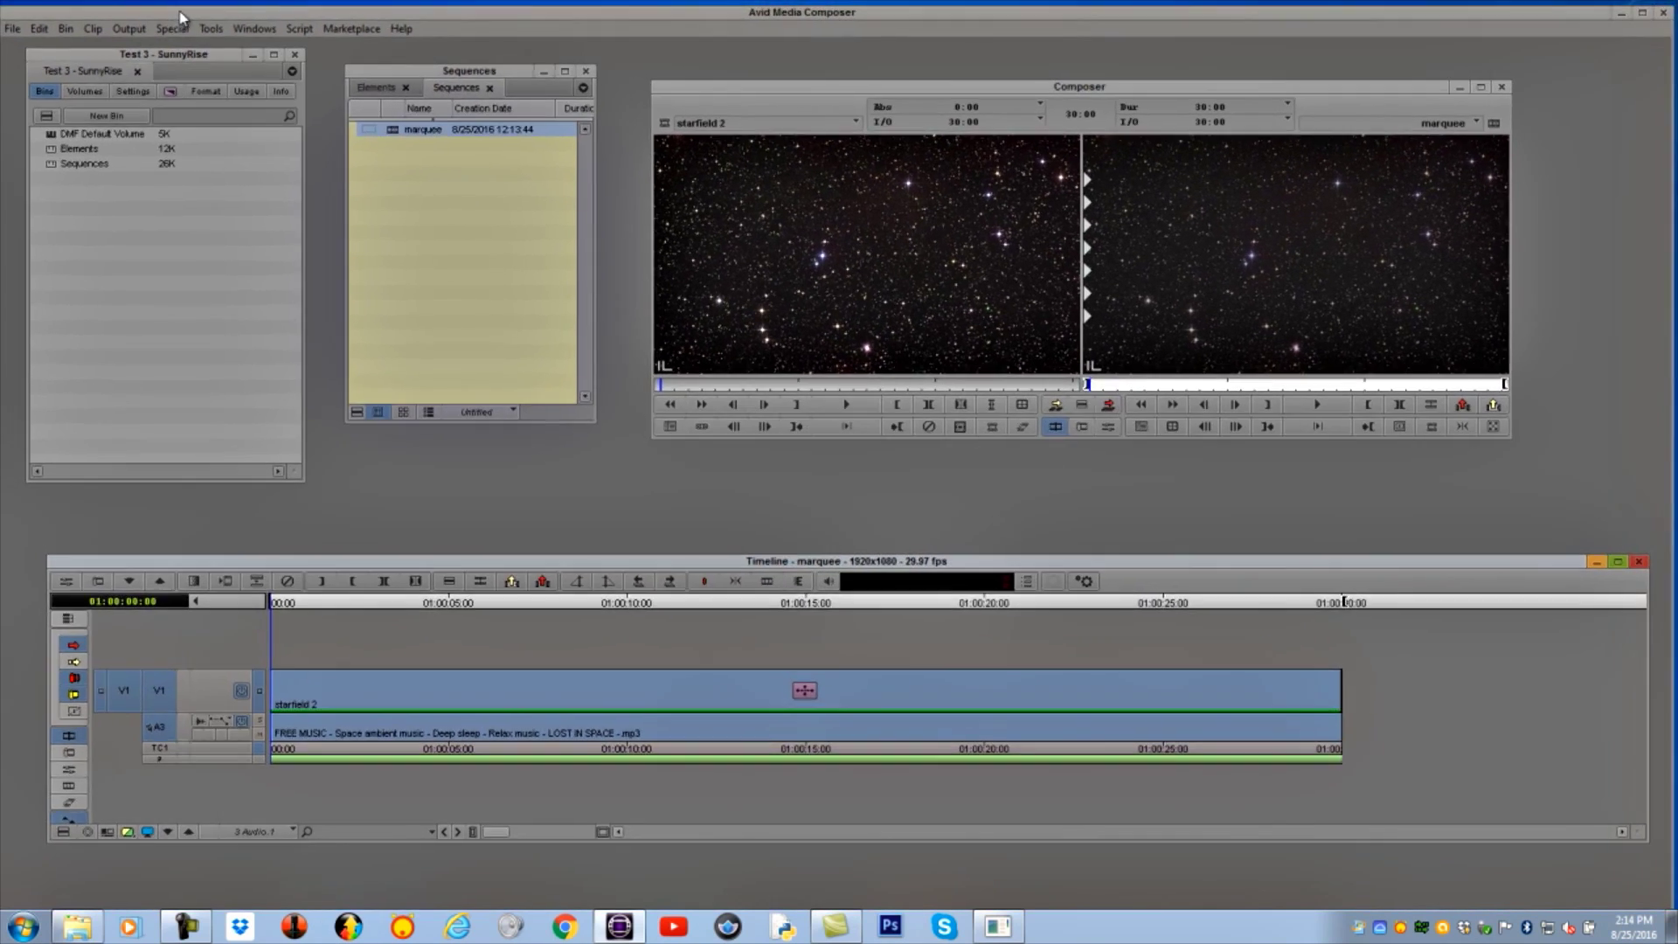
pyautogui.click(98, 30)
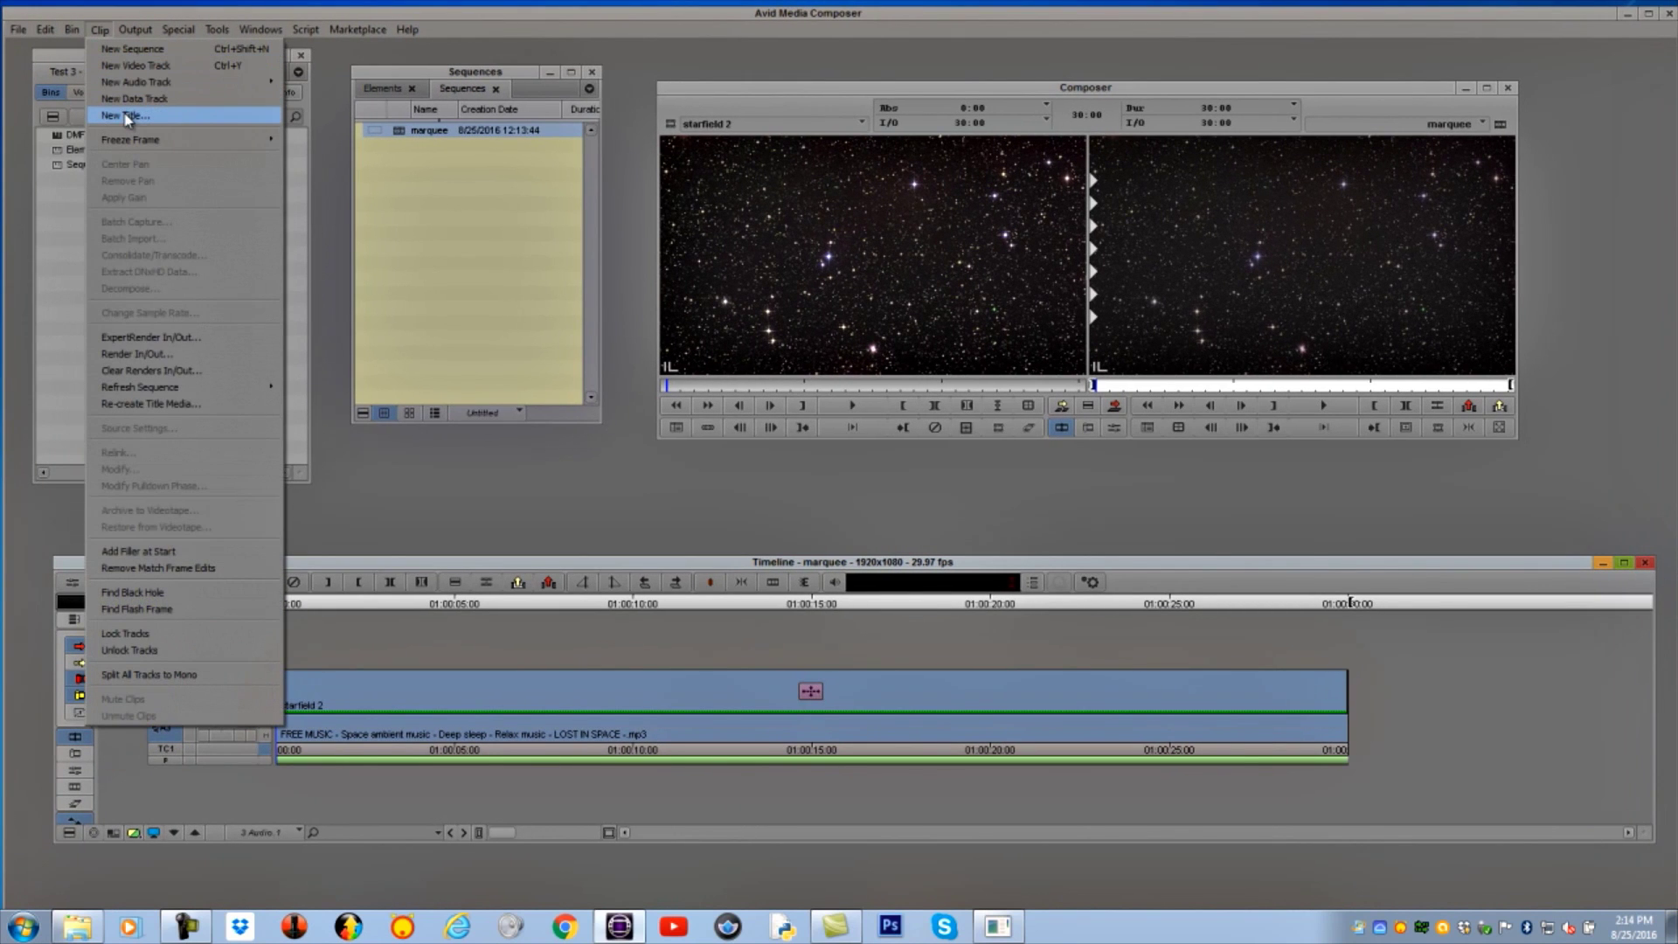
pyautogui.click(219, 32)
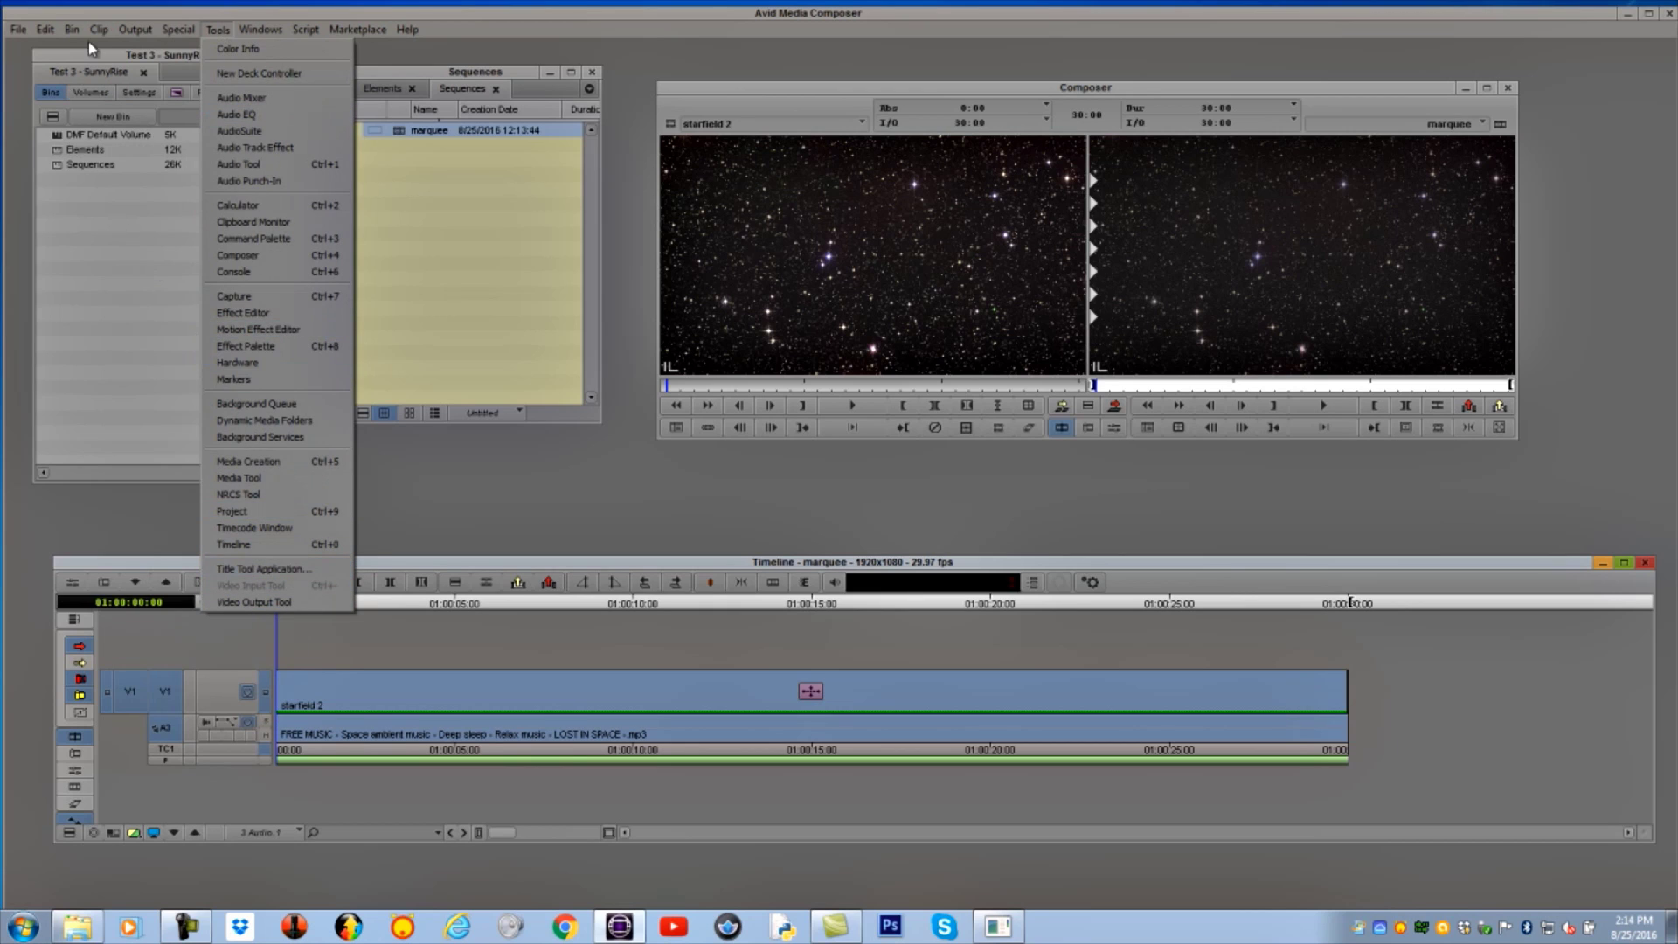
pyautogui.moveTo(93, 25)
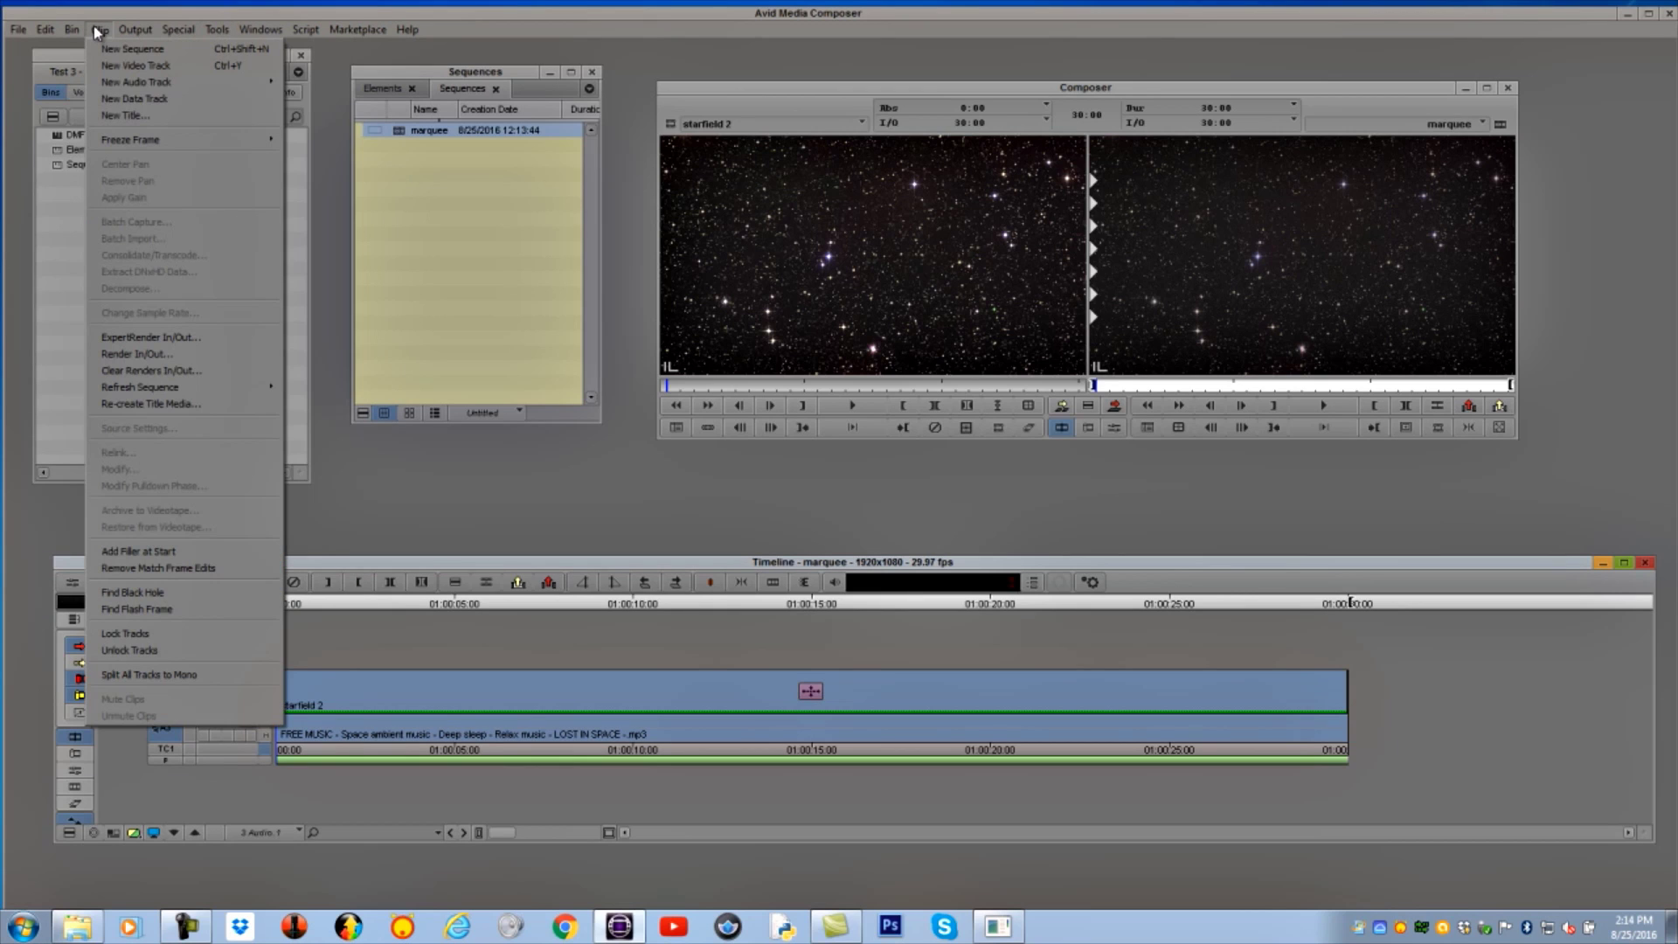
pyautogui.click(115, 116)
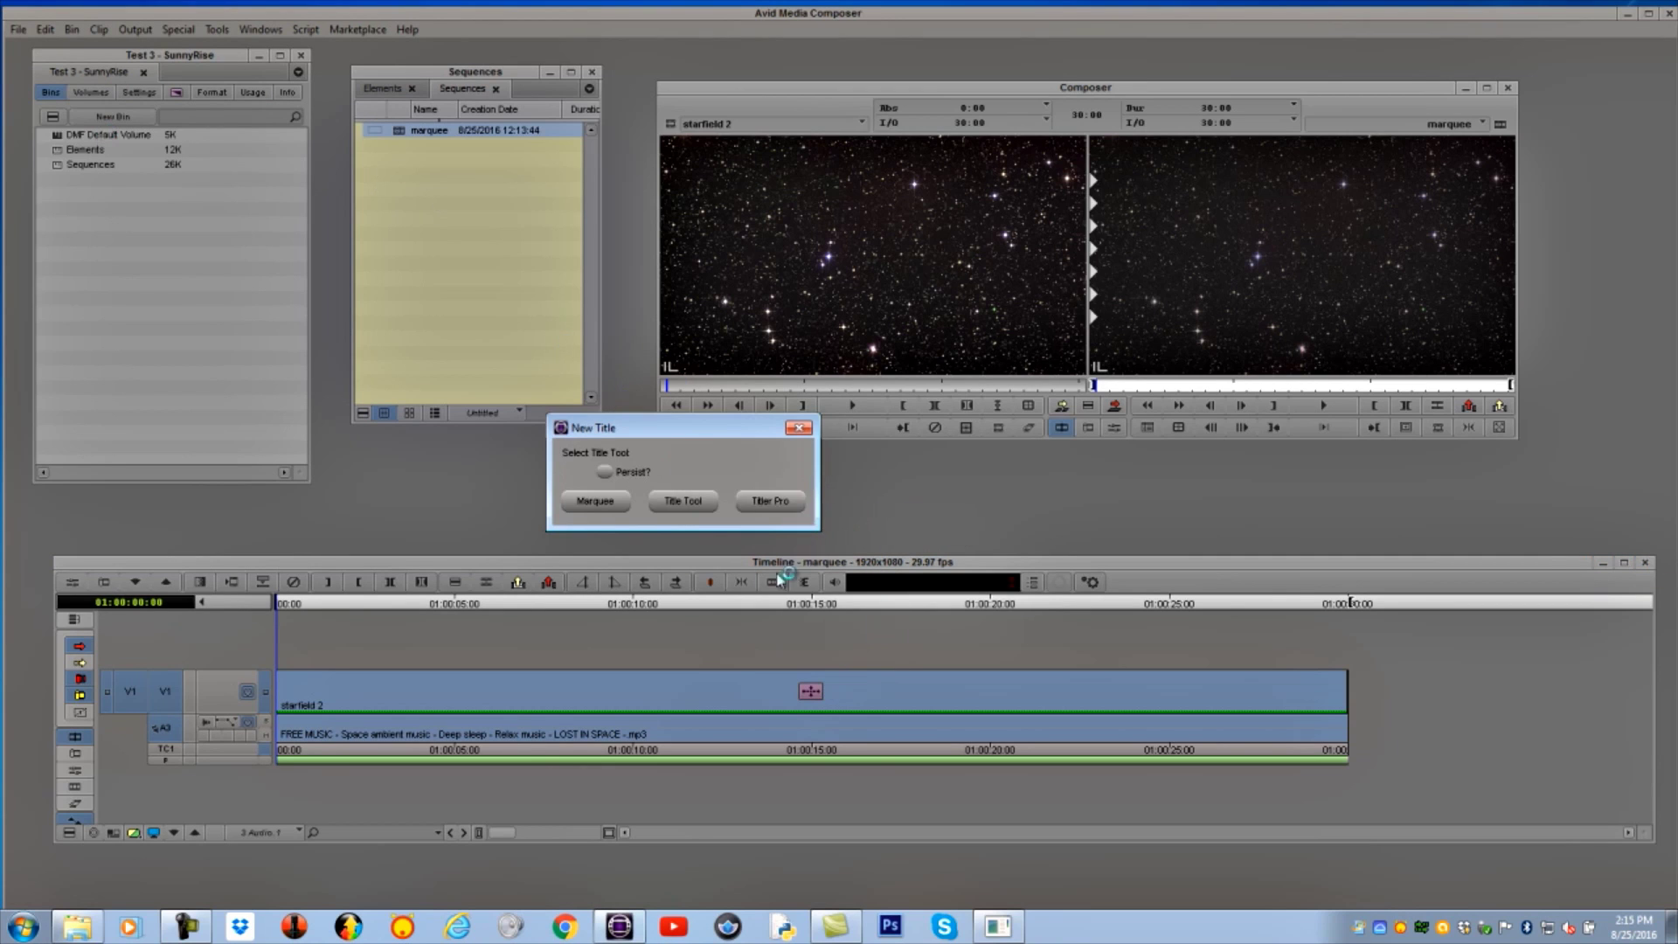
pyautogui.click(596, 502)
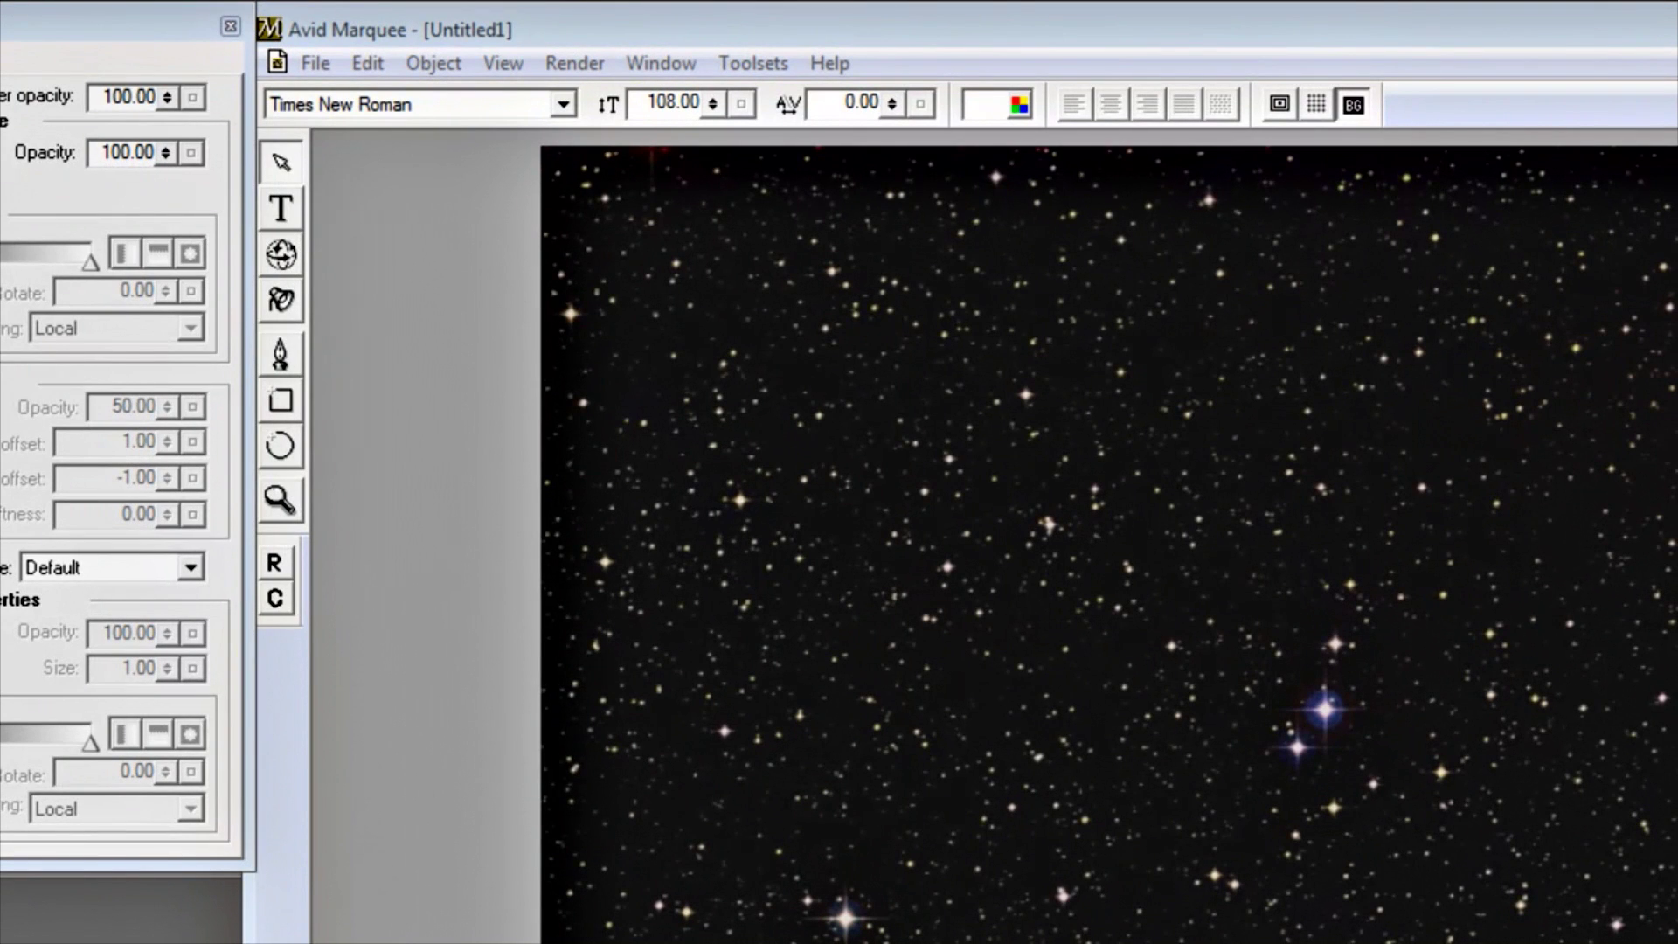
# - Browse the Toolsets, Object and Window menus and add a full-frame white DVE layer, Layer 1
pyautogui.click(762, 65)
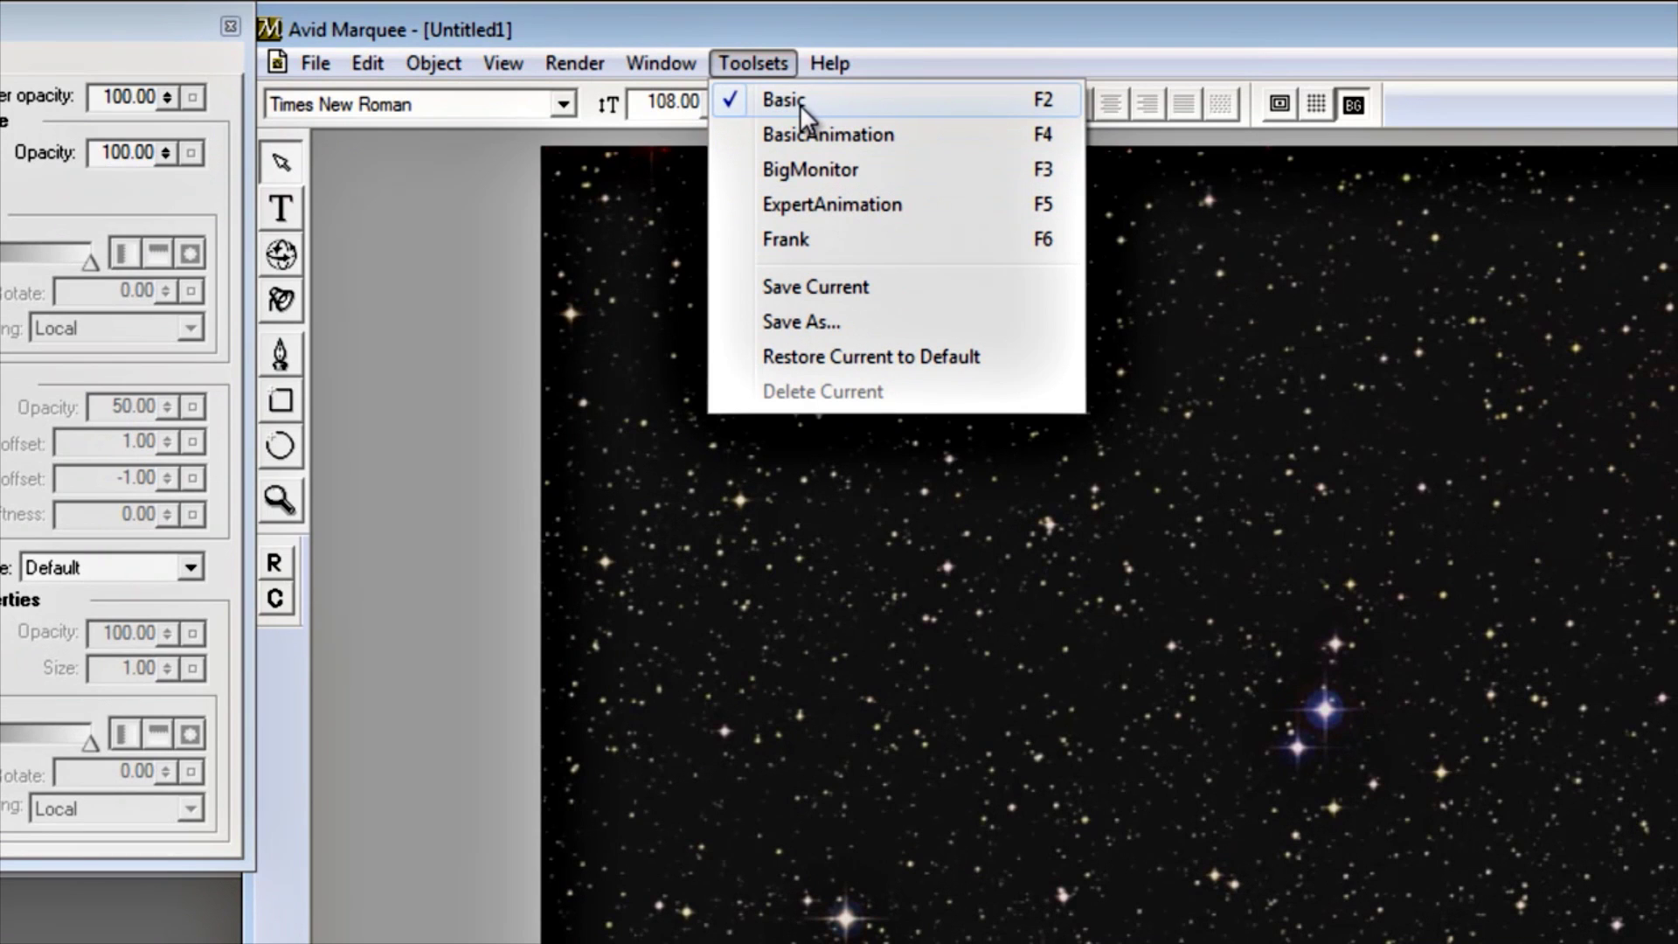
pyautogui.click(418, 374)
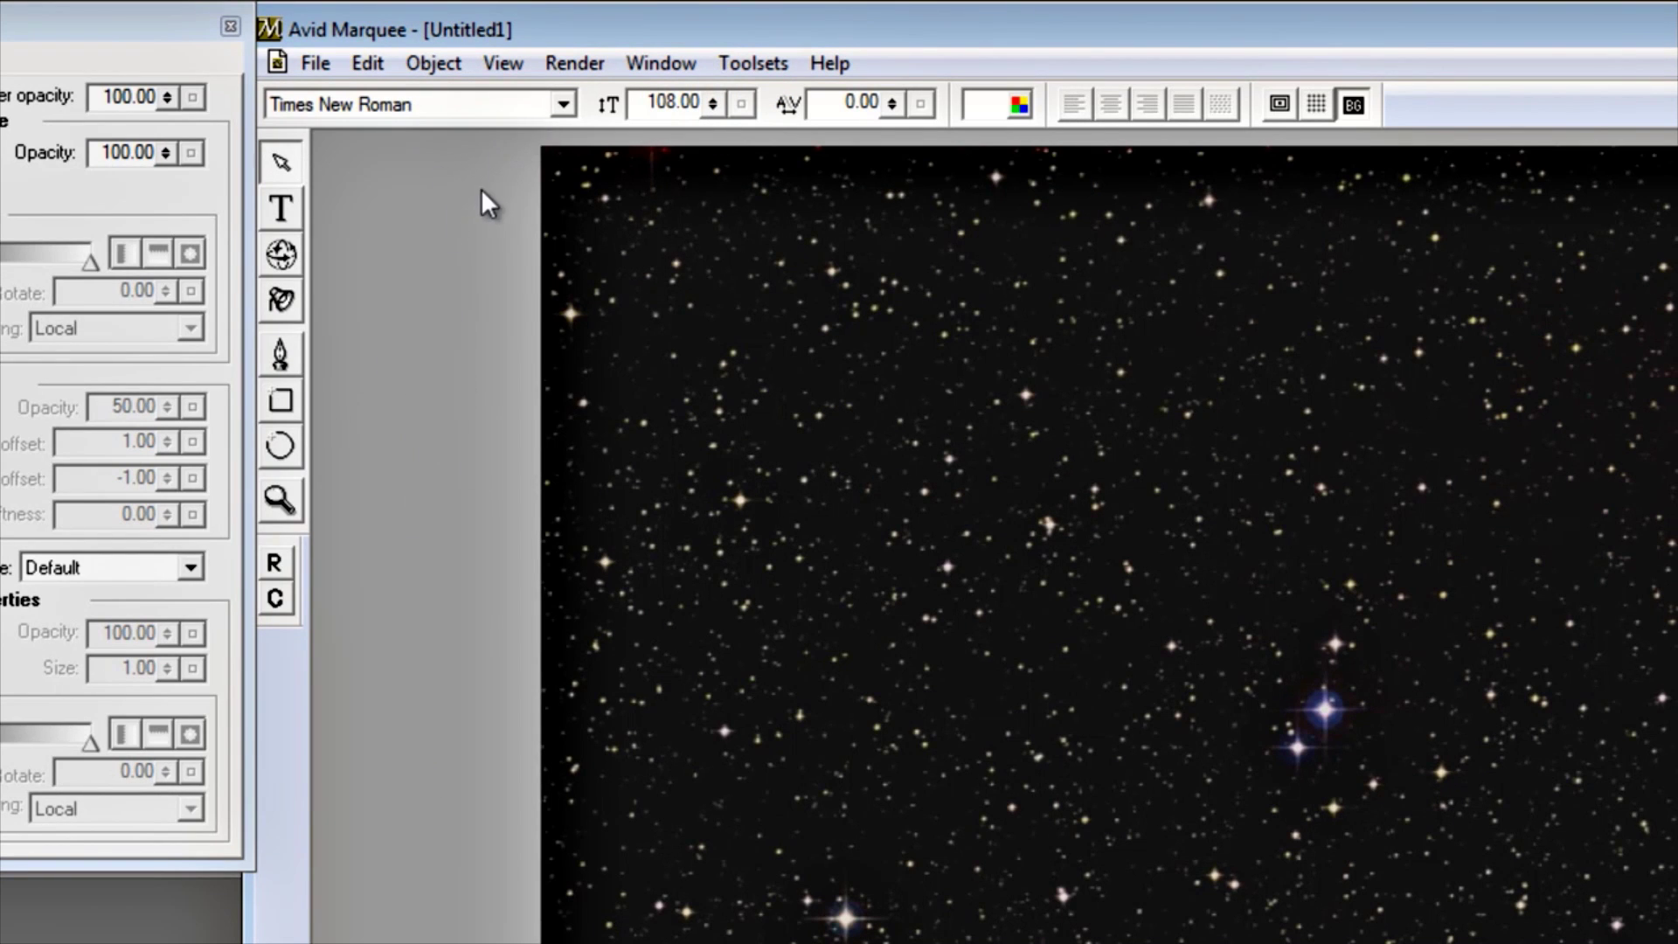
pyautogui.click(425, 63)
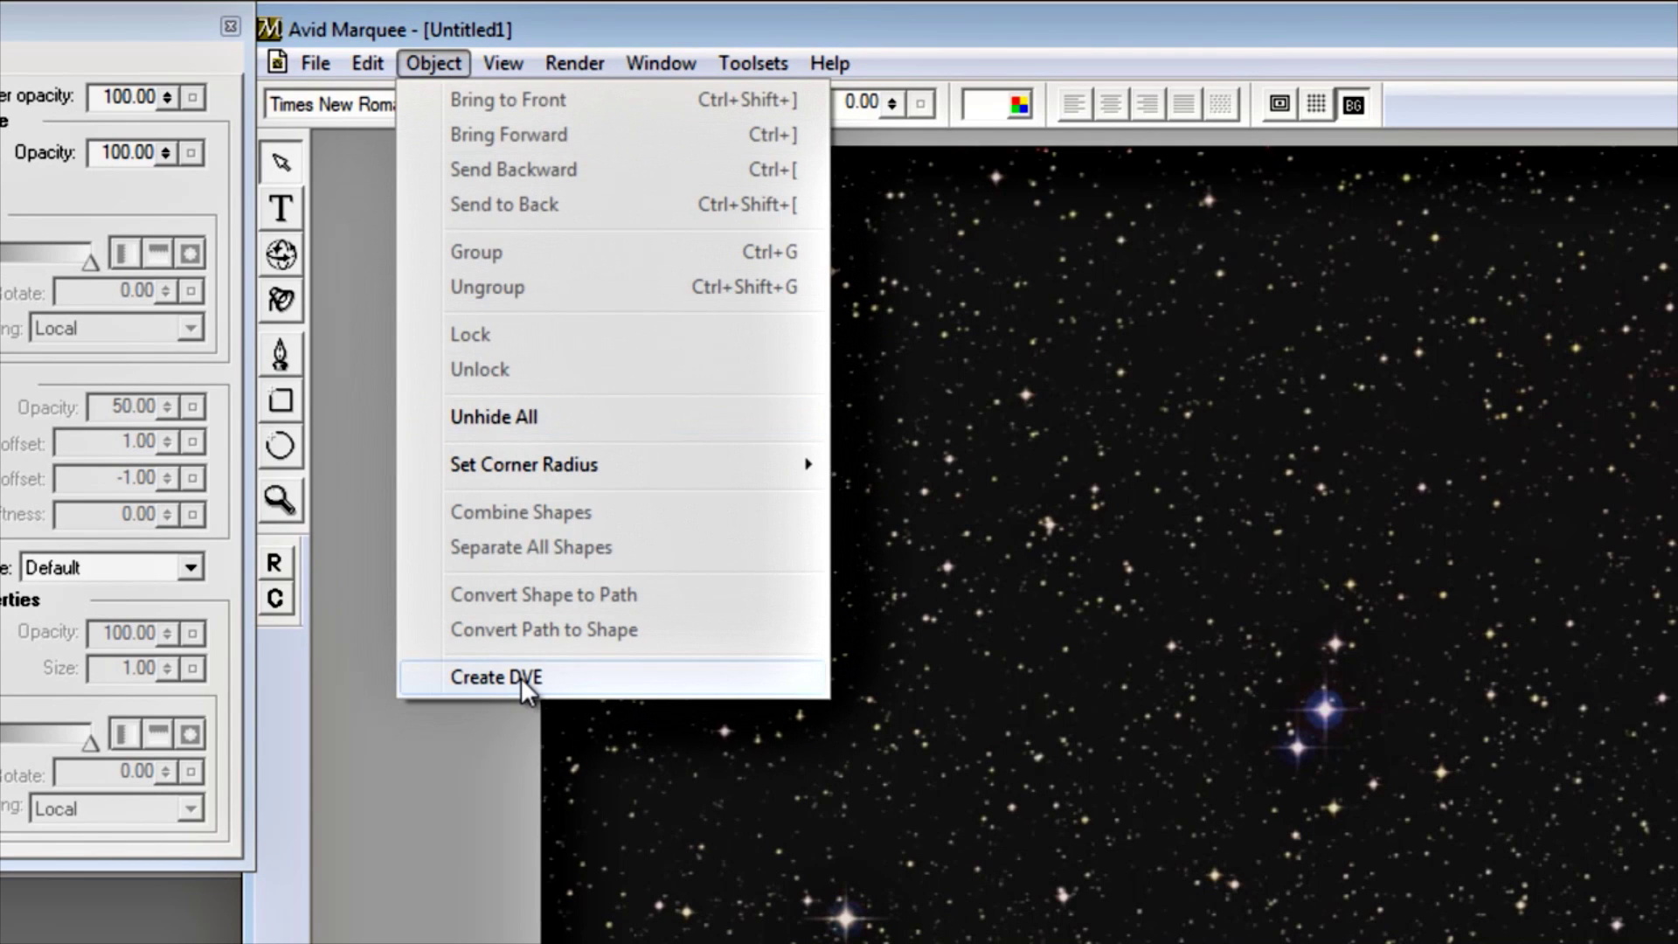
pyautogui.click(364, 332)
pyautogui.click(416, 68)
pyautogui.click(354, 313)
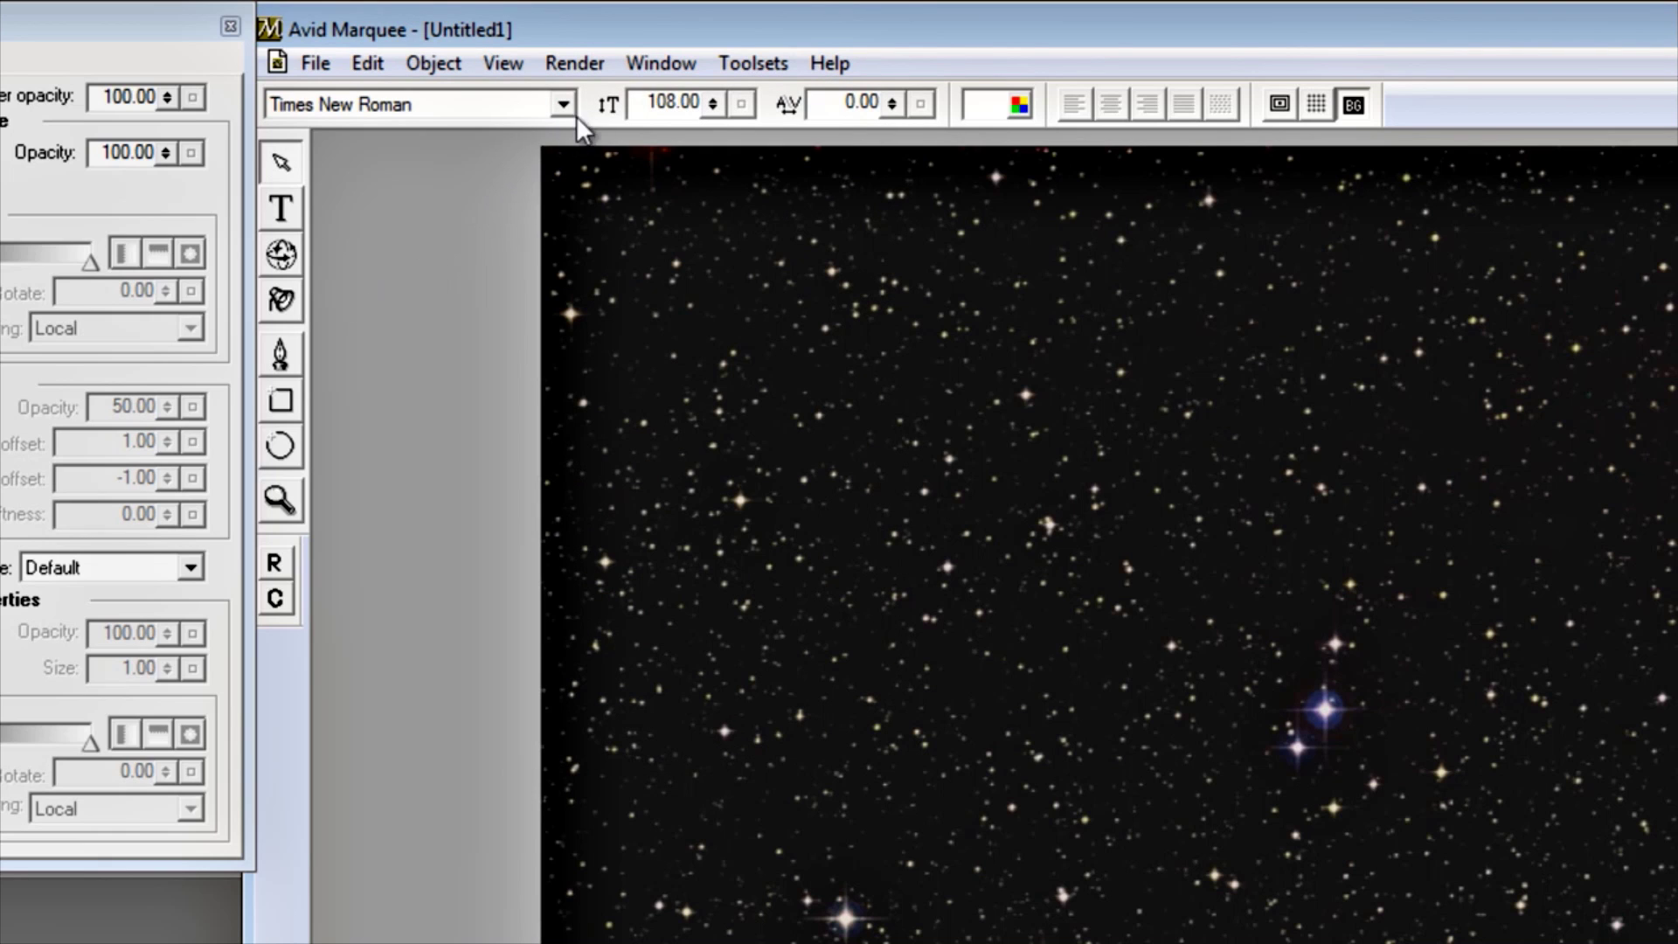
pyautogui.click(659, 70)
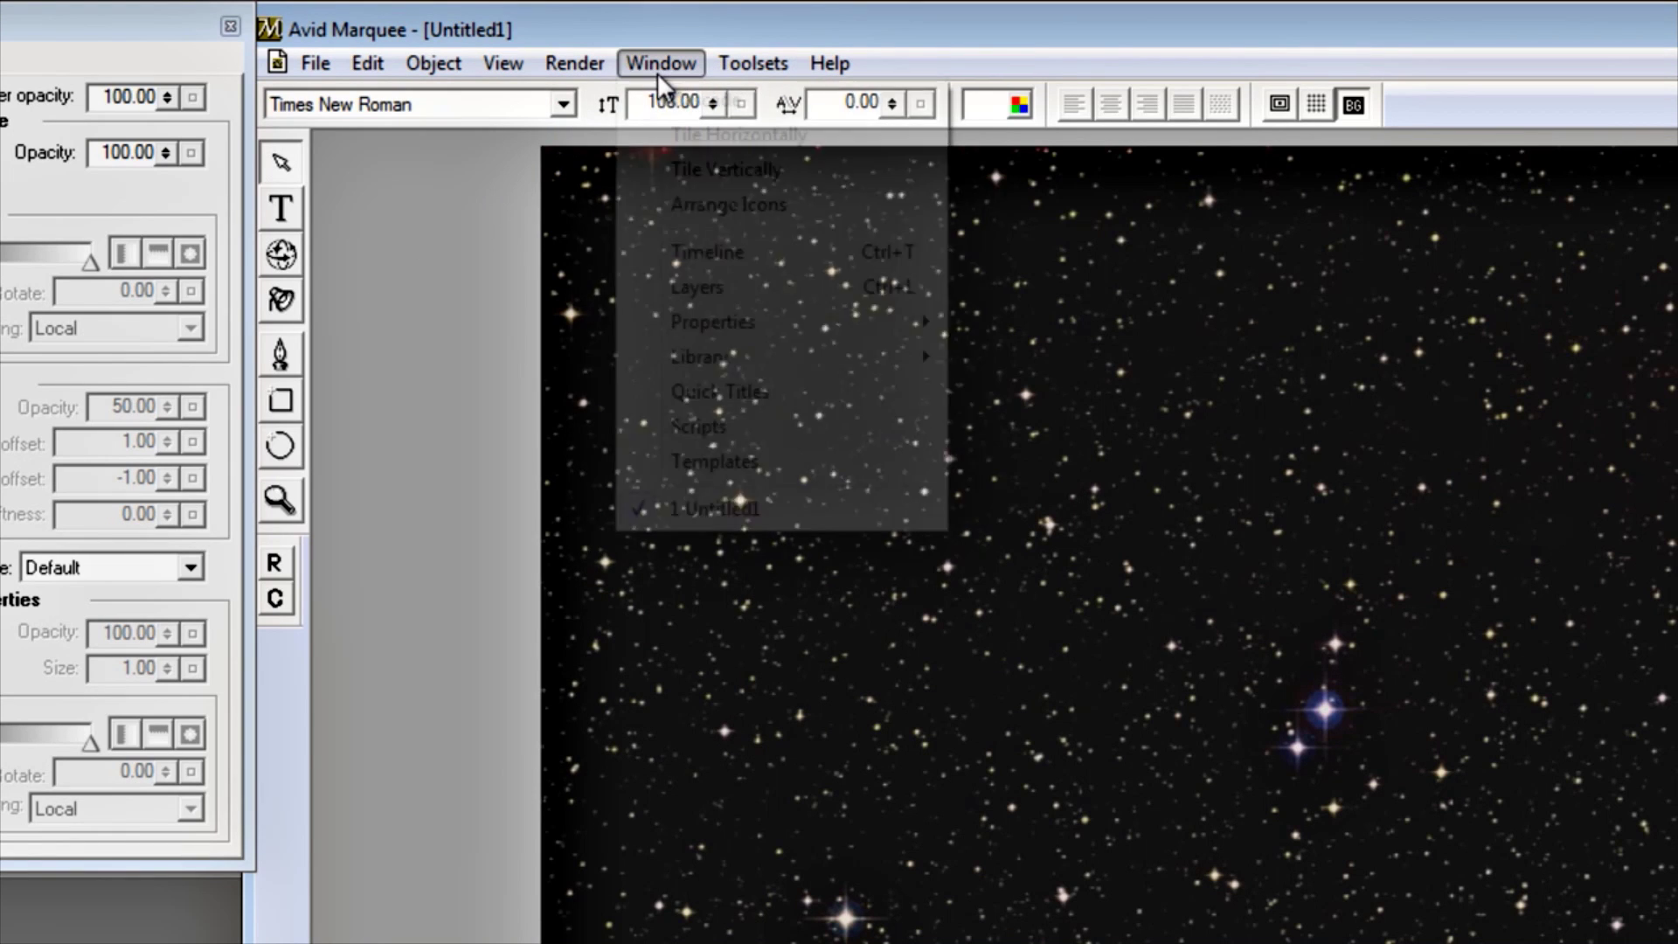
pyautogui.moveTo(706, 323)
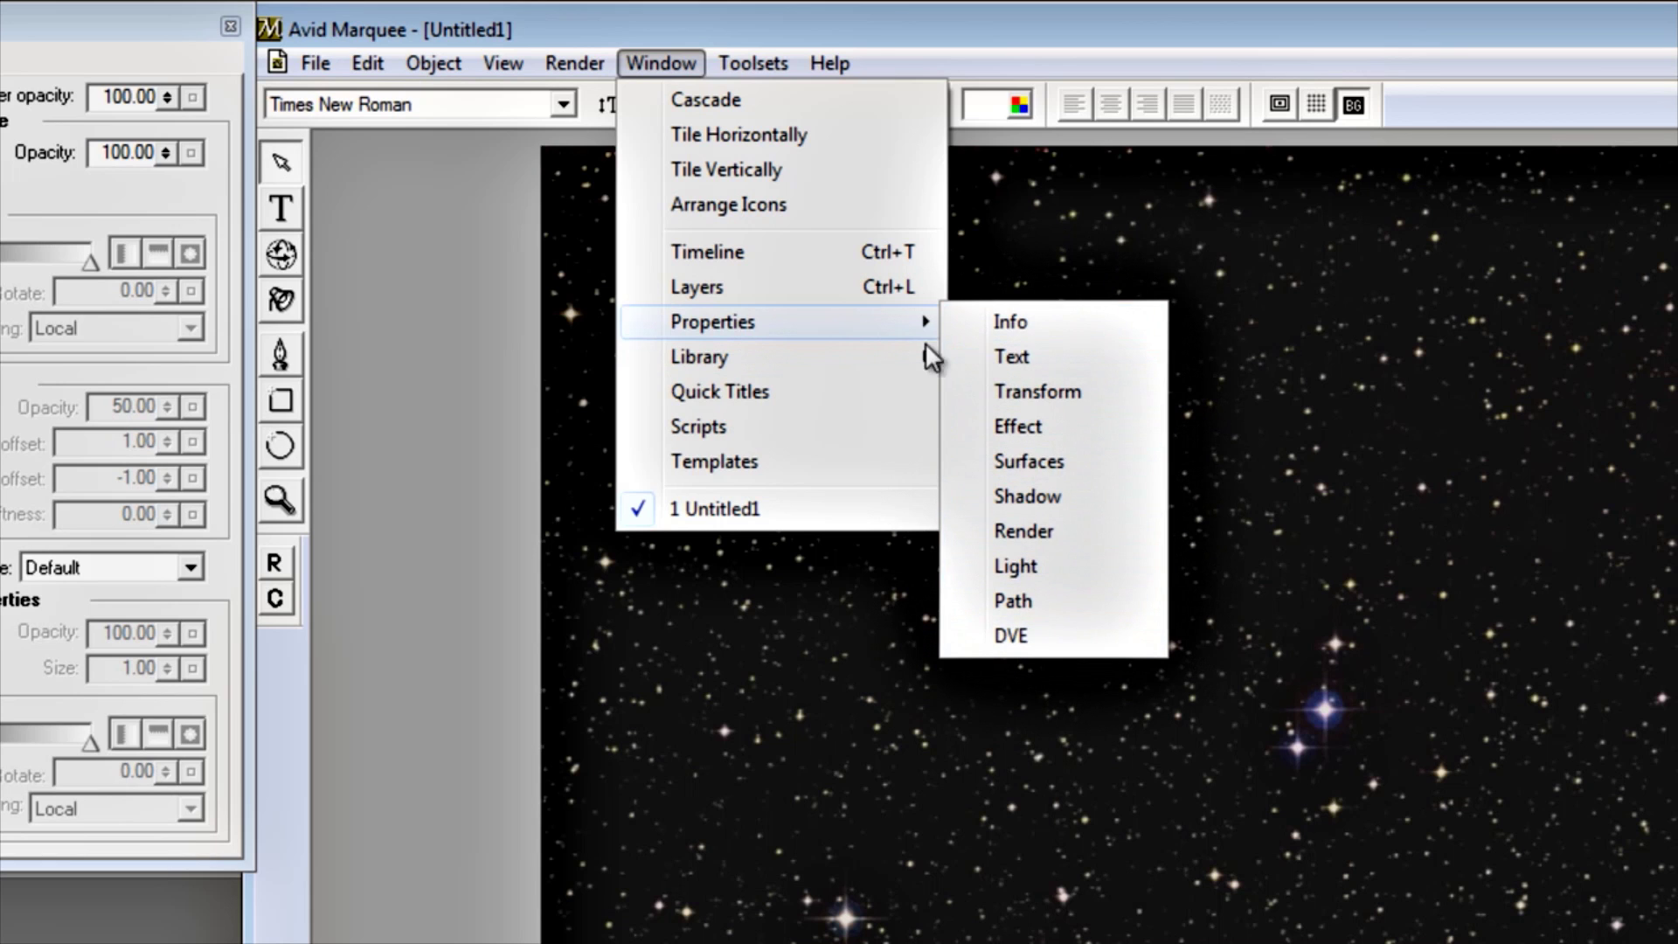
pyautogui.moveTo(451, 77)
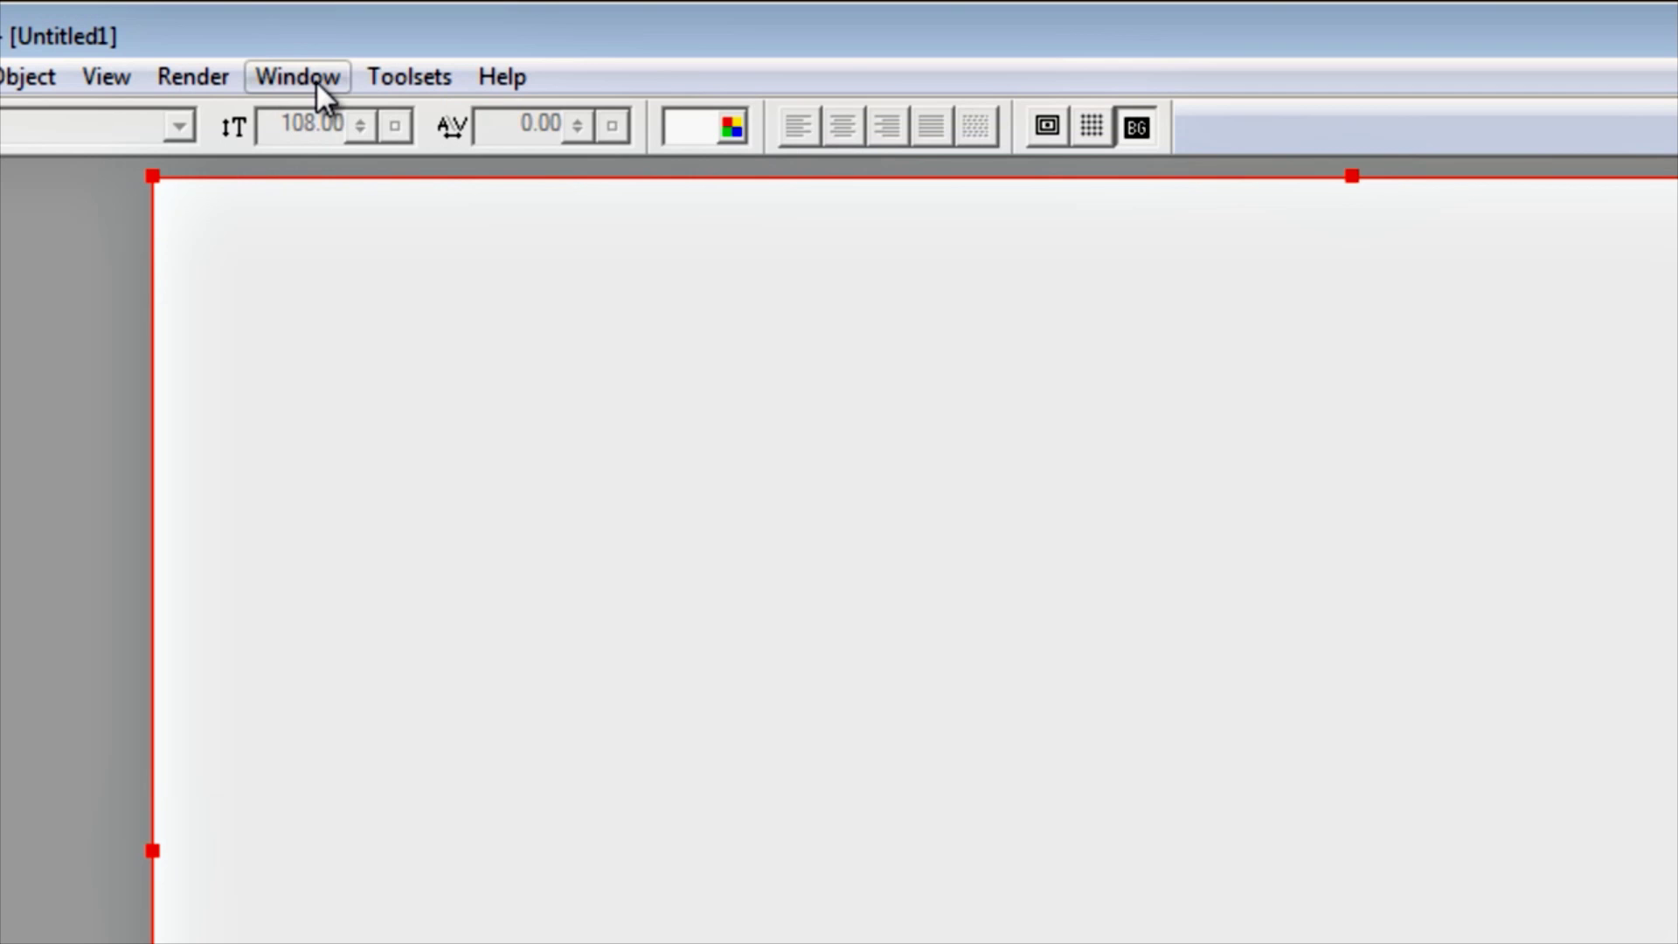
pyautogui.click(507, 36)
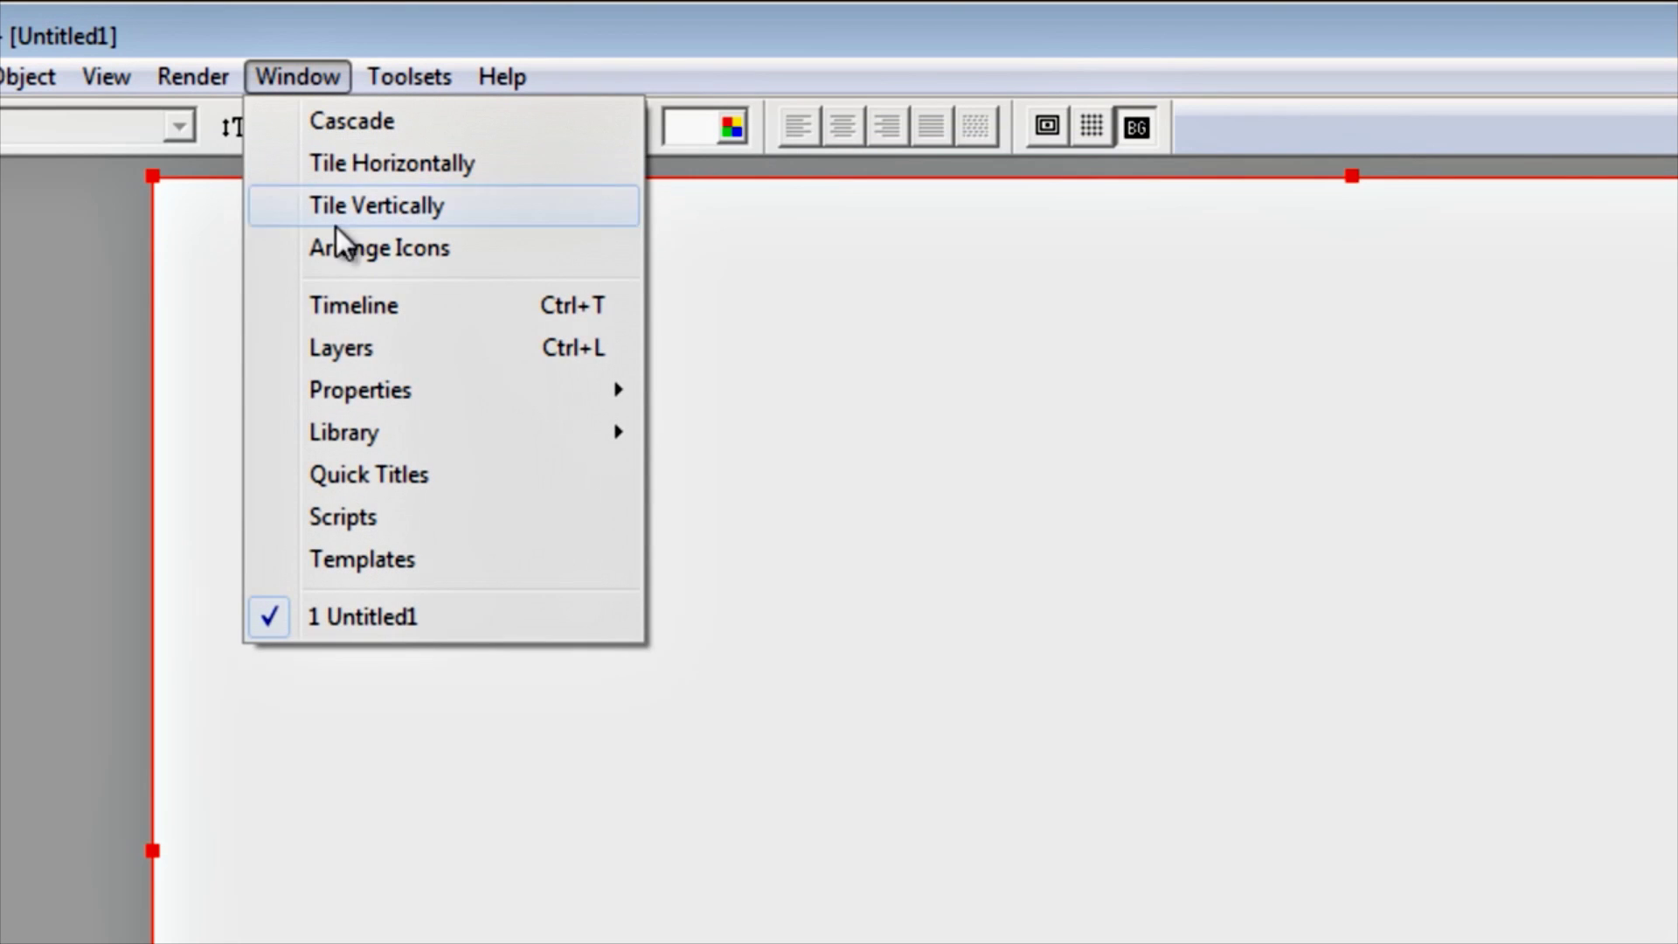
# - Apply the Sphere DVE effect to Layer 1, turning it into a white sphere
pyautogui.moveTo(361, 394)
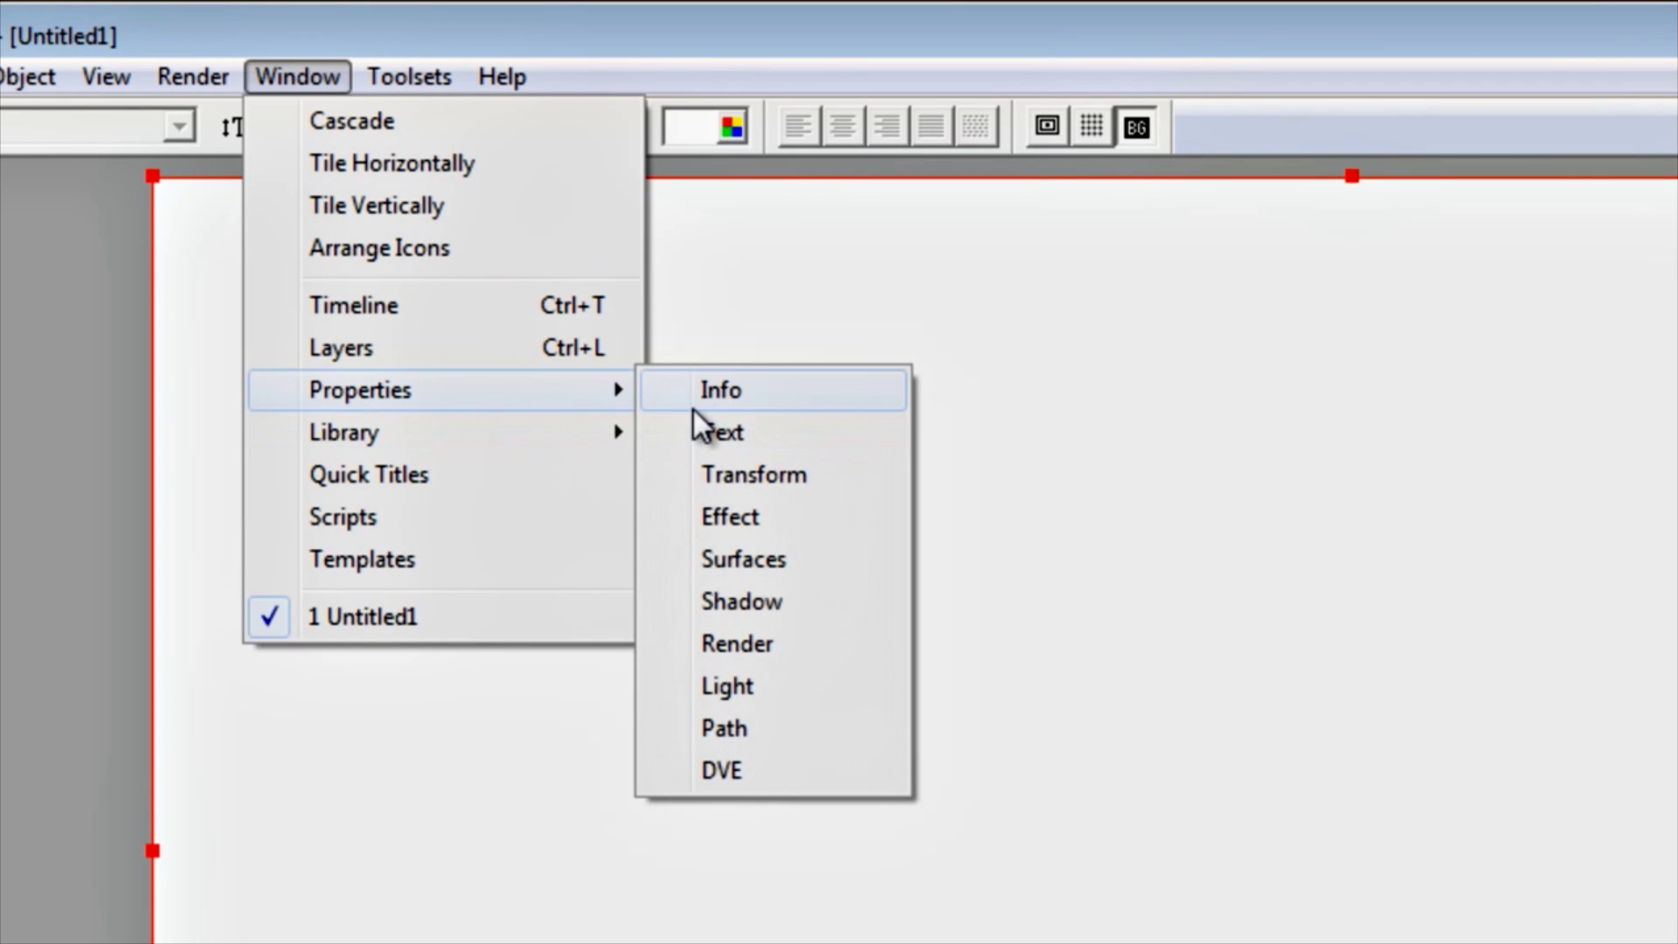
pyautogui.click(777, 773)
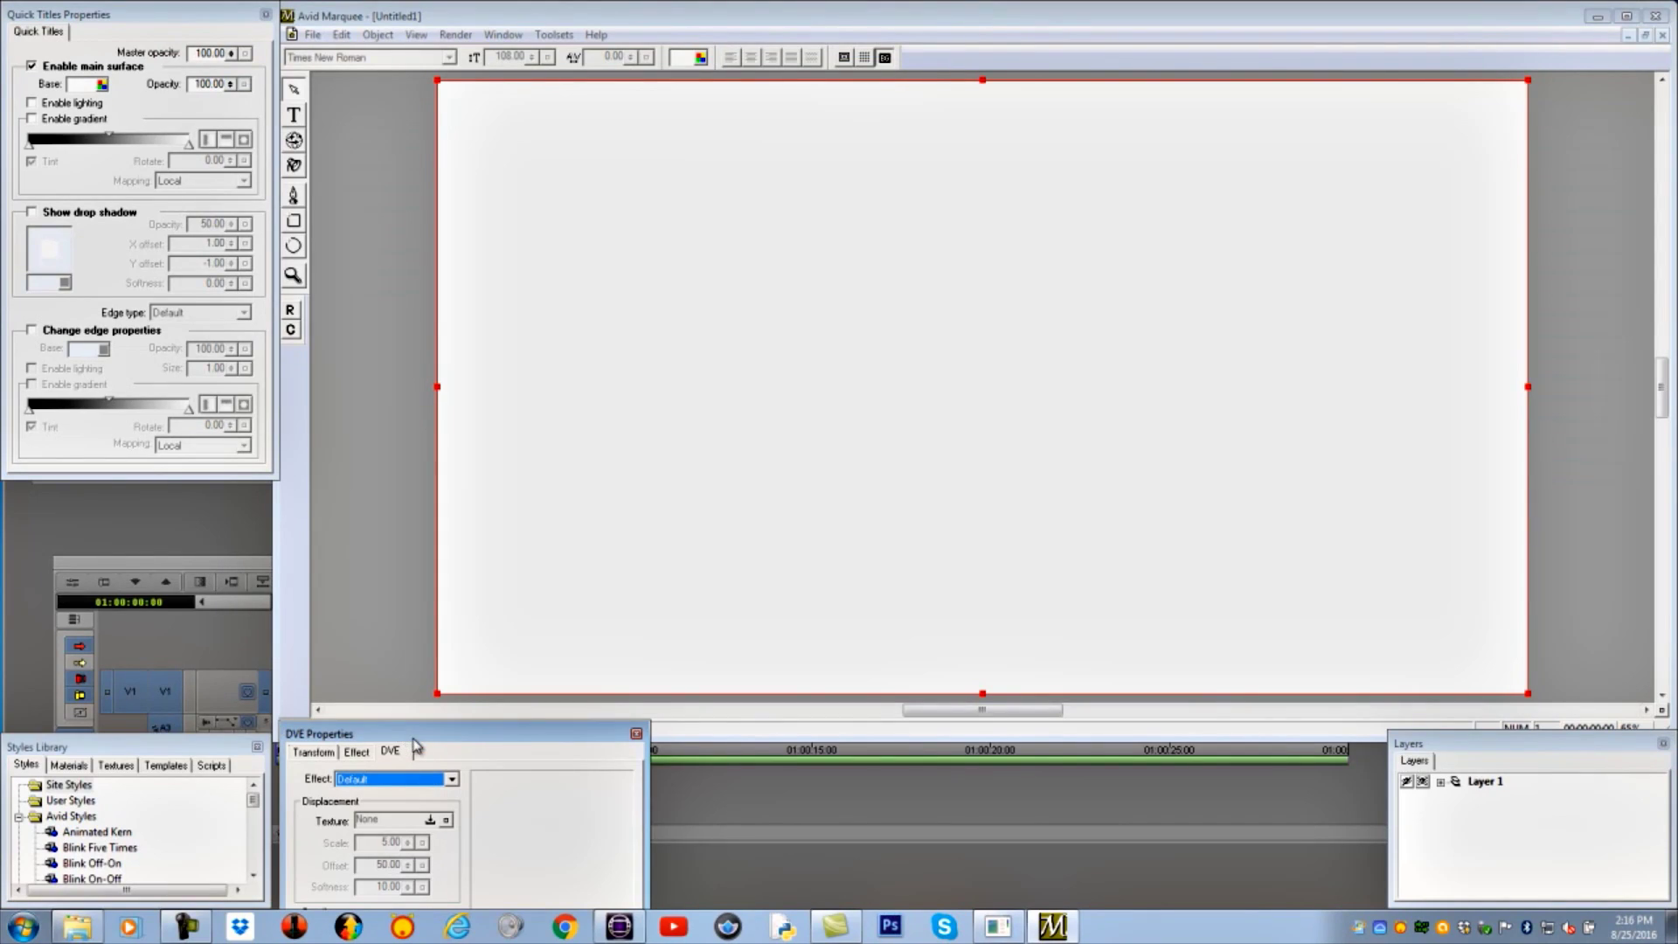
pyautogui.moveTo(411, 739); pyautogui.dragTo(186, 342)
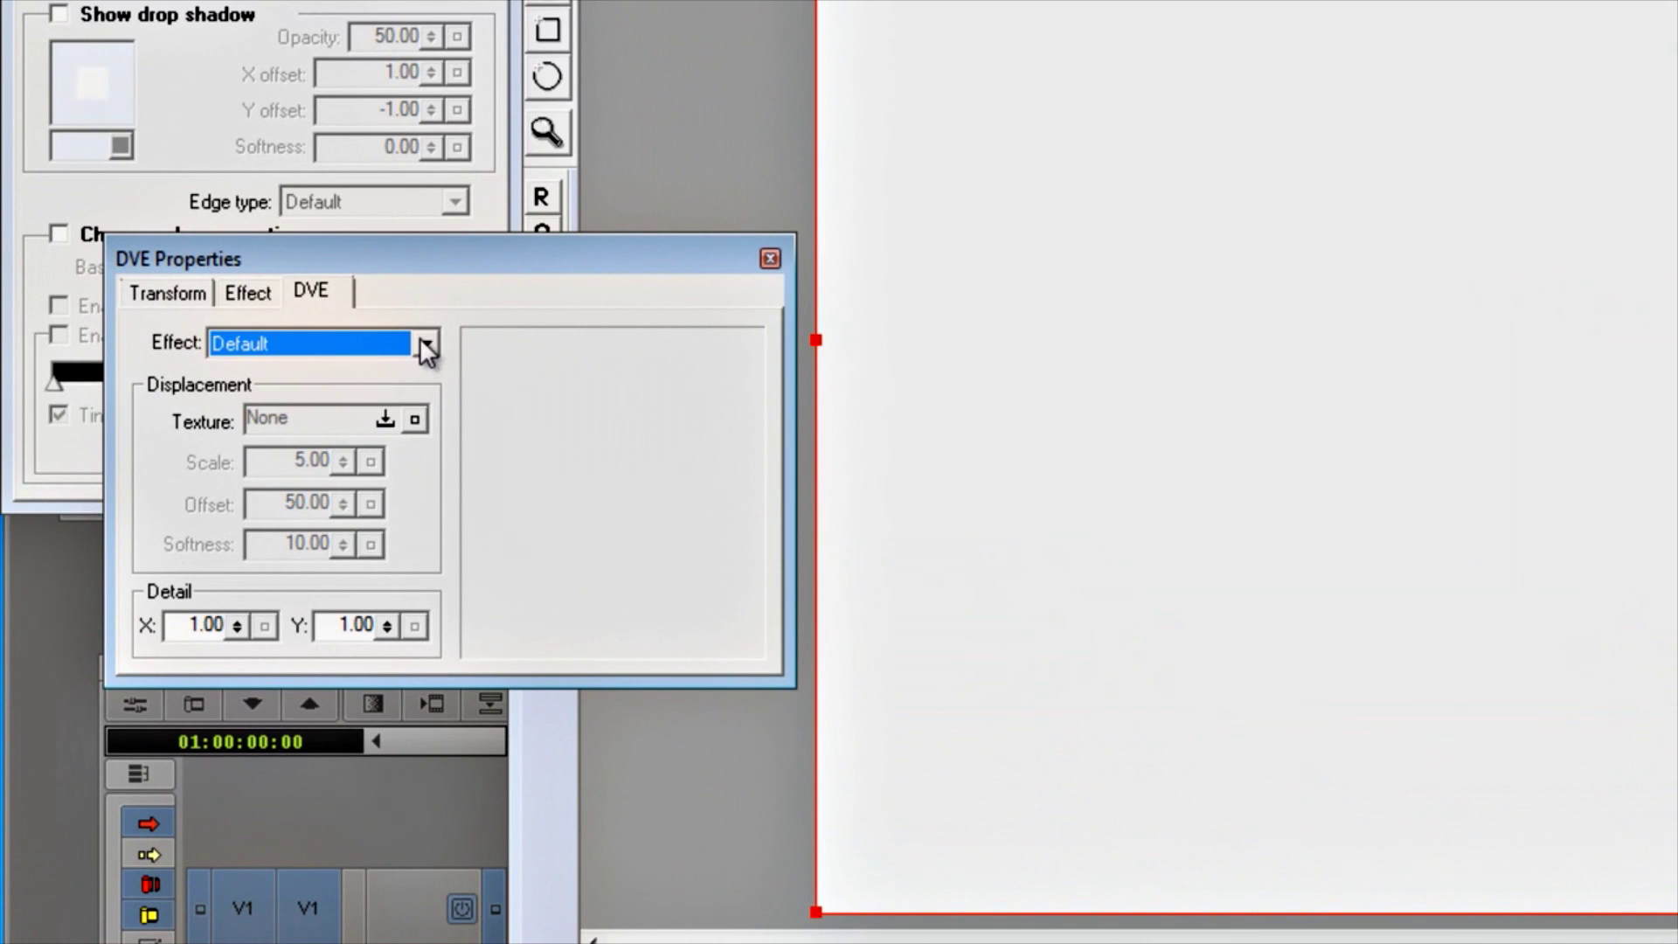
pyautogui.click(423, 341)
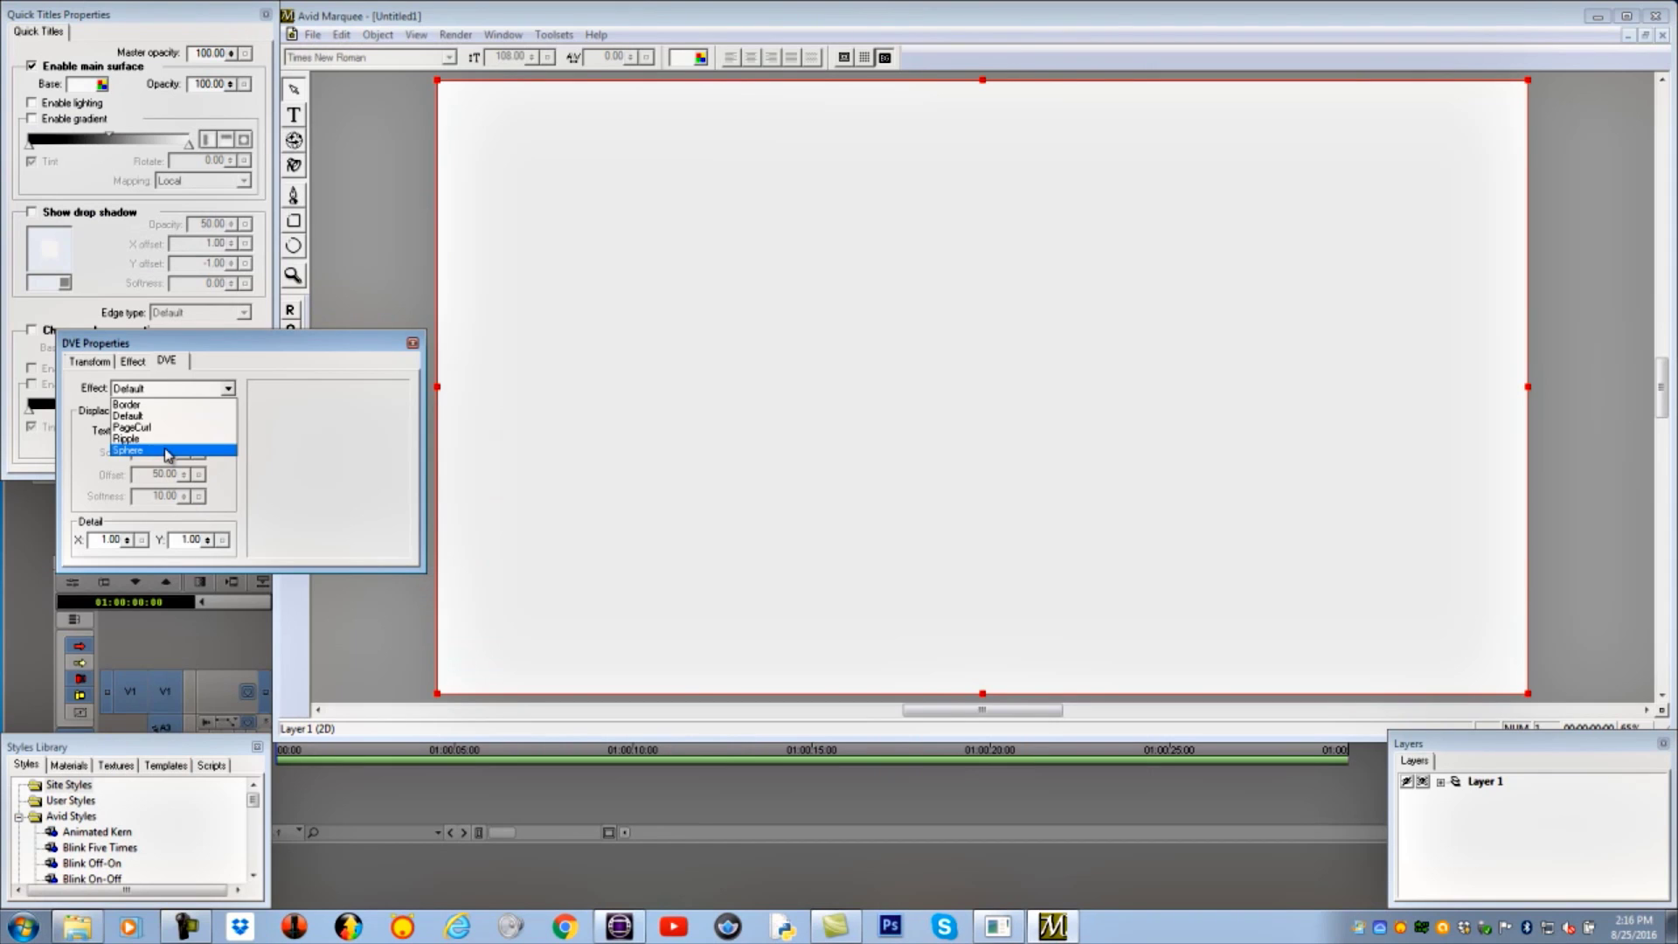
pyautogui.click(307, 454)
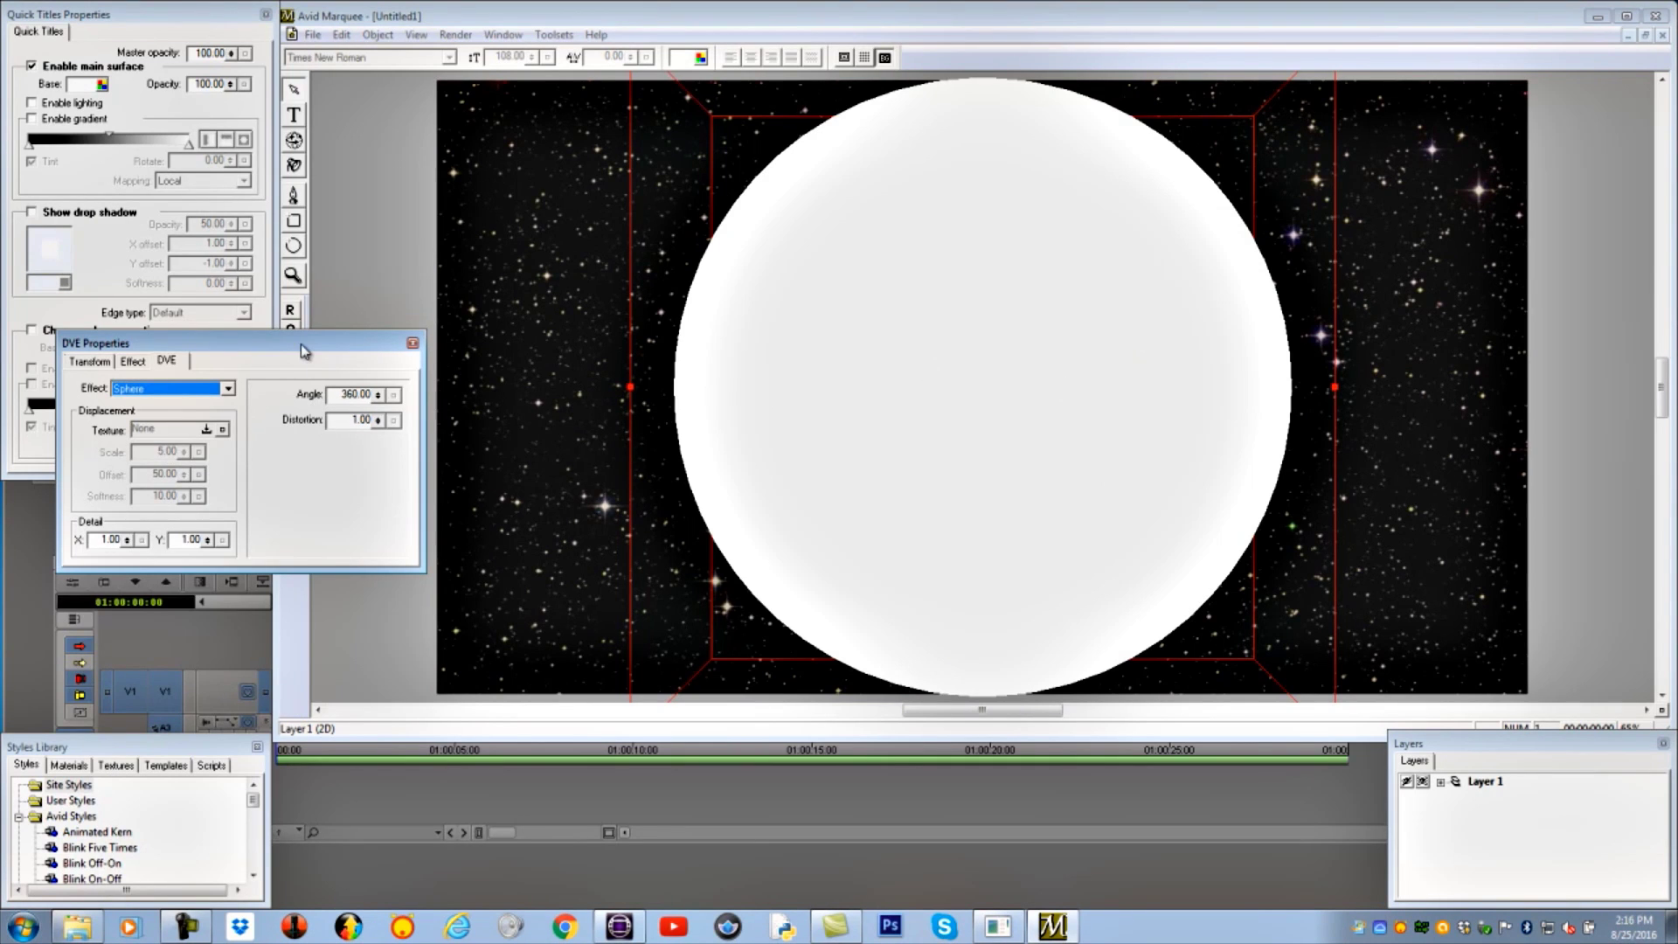
pyautogui.moveTo(306, 345); pyautogui.dragTo(283, 165)
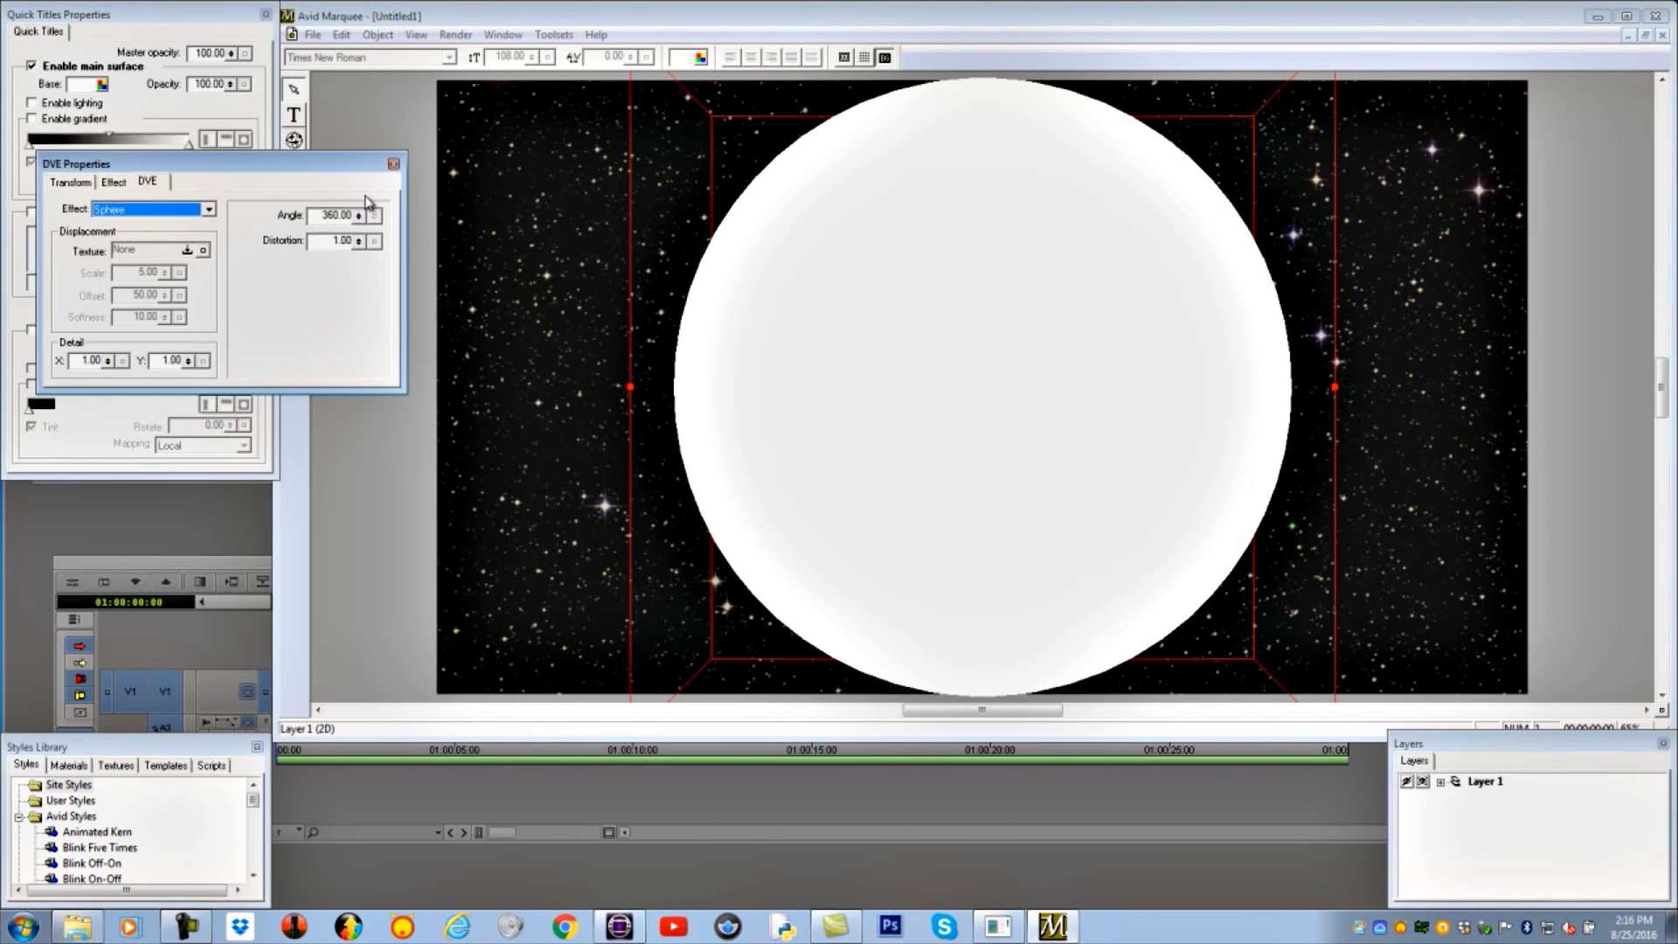
# - Open the Textures Library and arrange it and the DVE Properties beside the canvas
pyautogui.moveTo(335, 176); pyautogui.dragTo(324, 553)
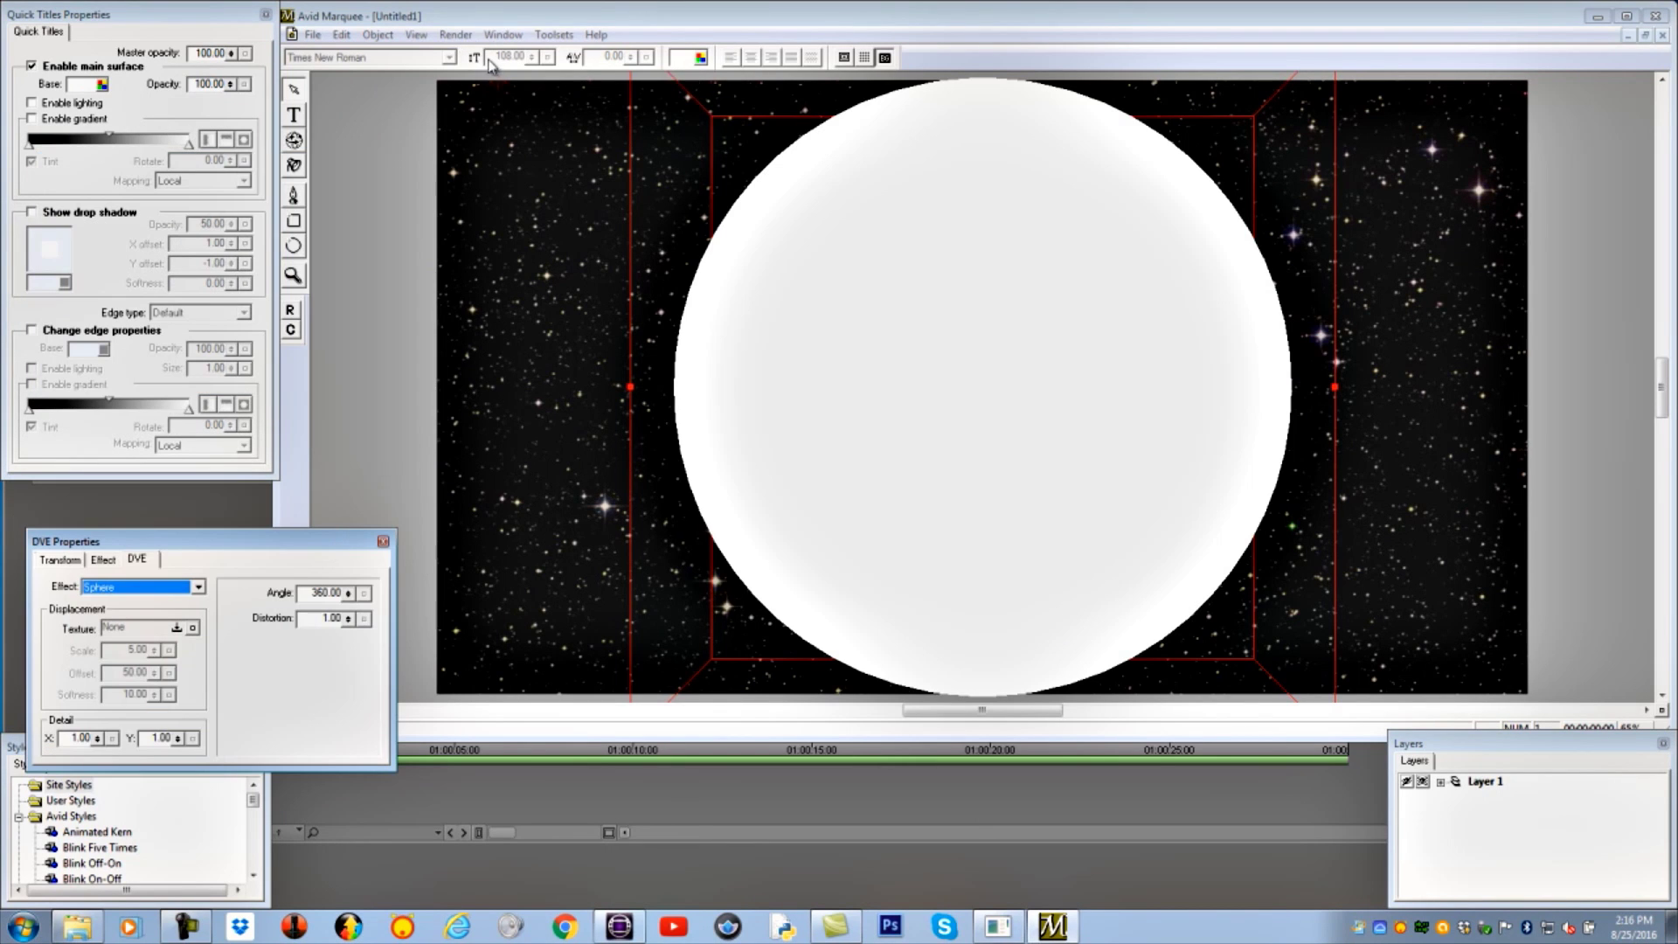
pyautogui.click(507, 36)
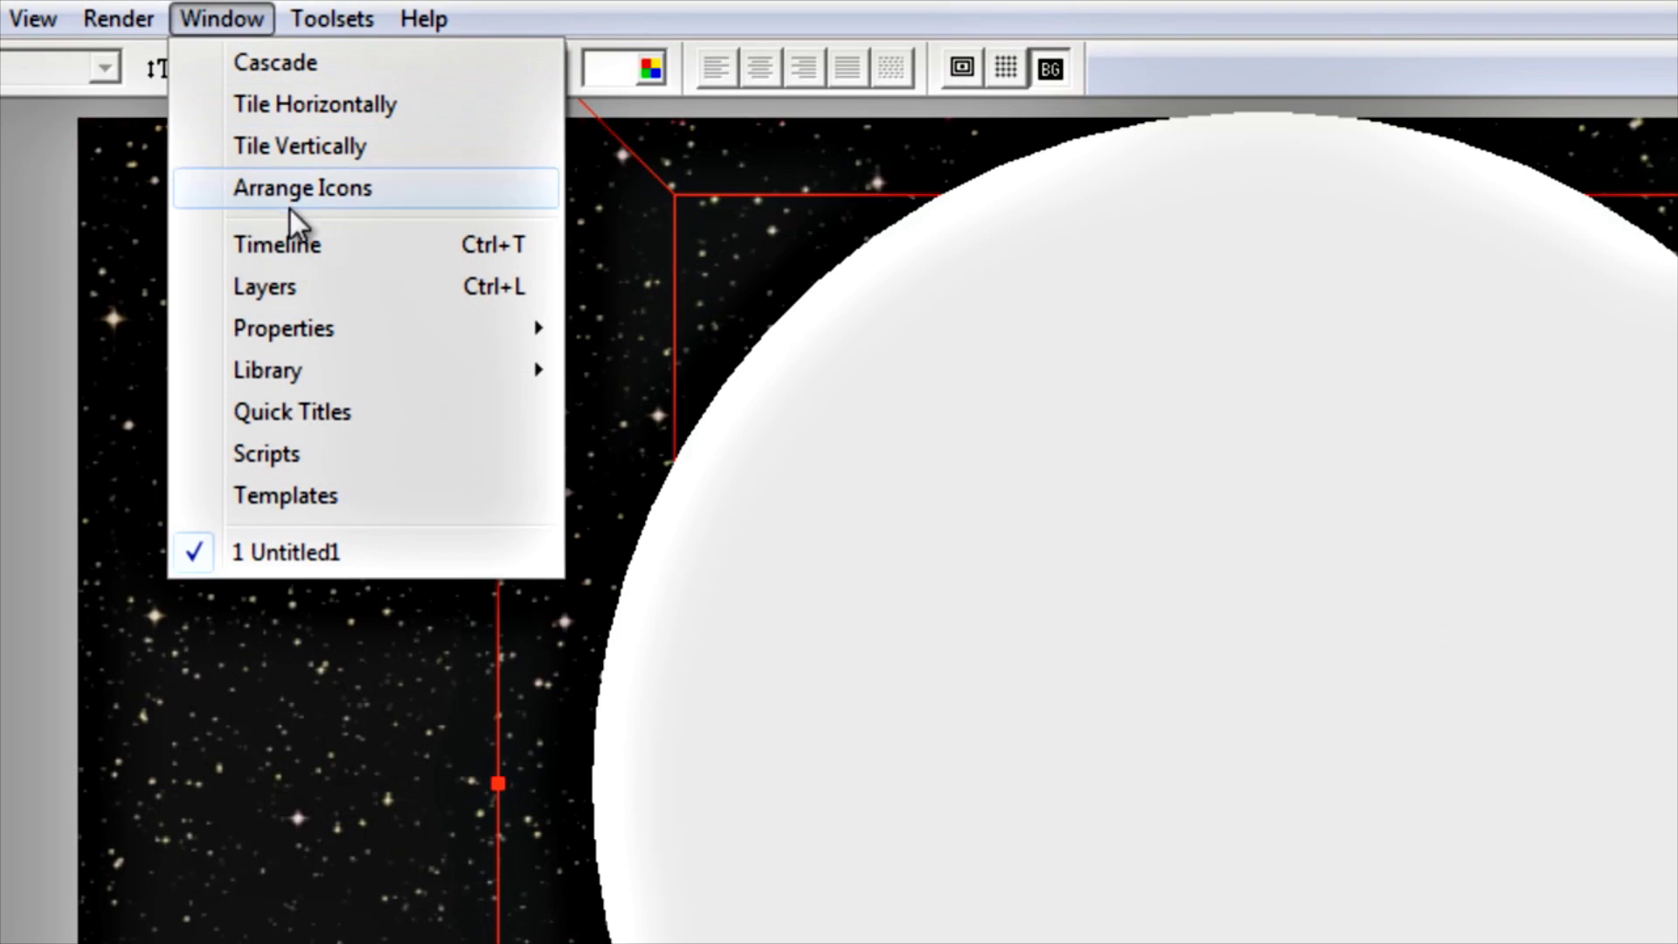
pyautogui.moveTo(320, 381)
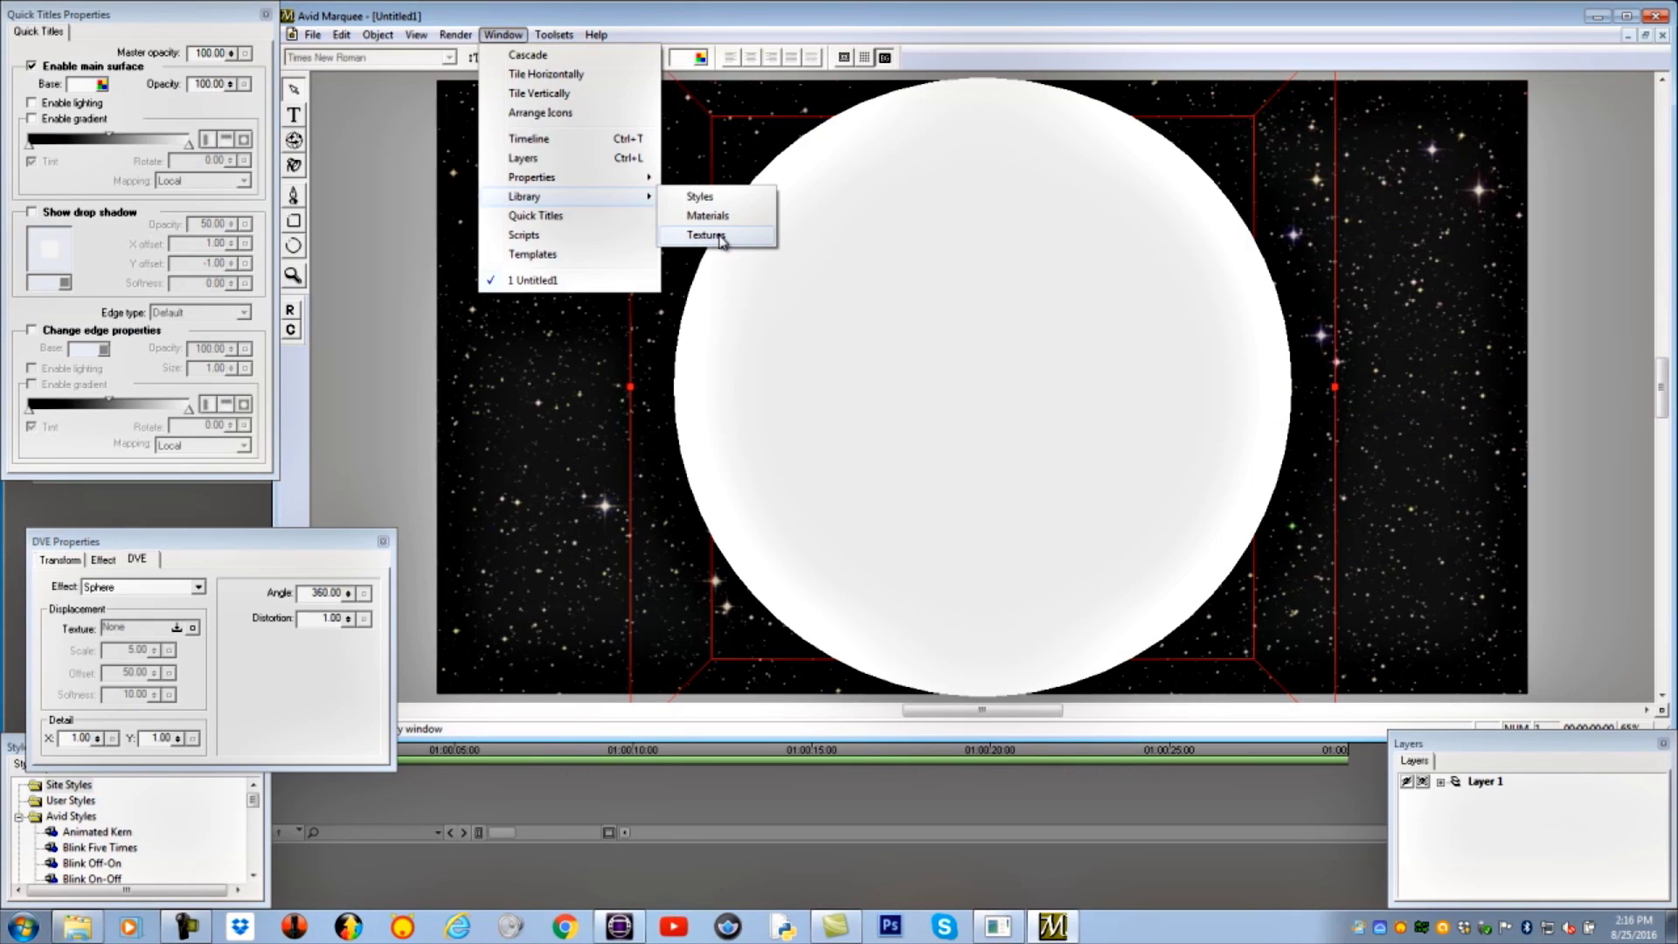
pyautogui.click(704, 235)
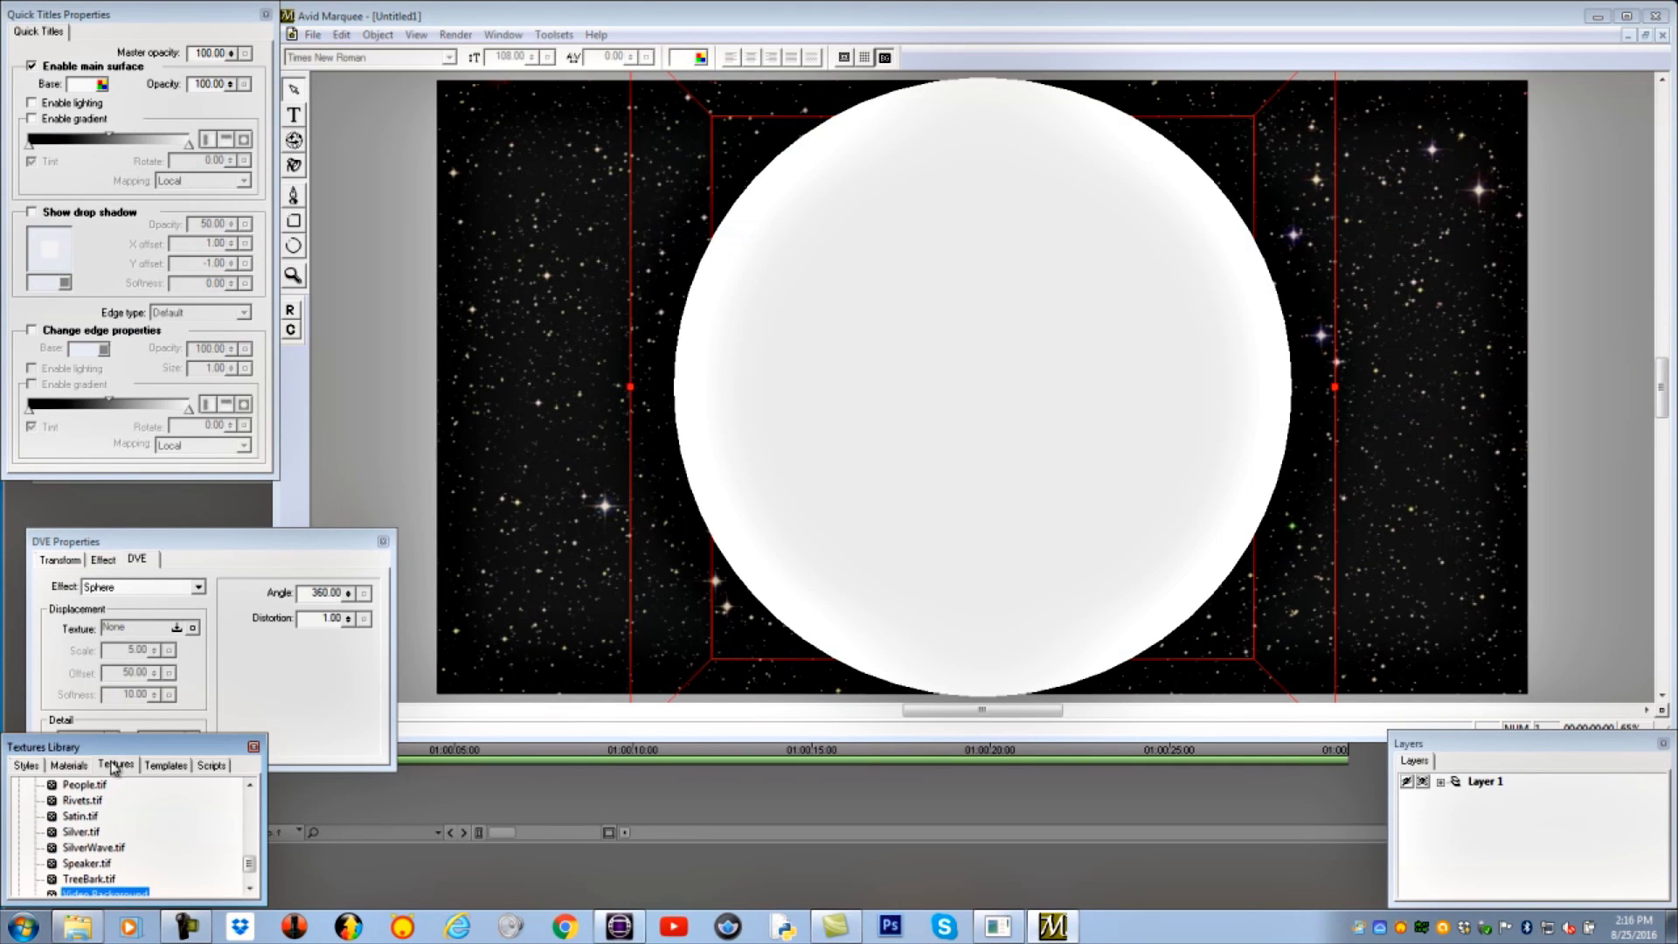
pyautogui.moveTo(116, 753); pyautogui.dragTo(149, 390)
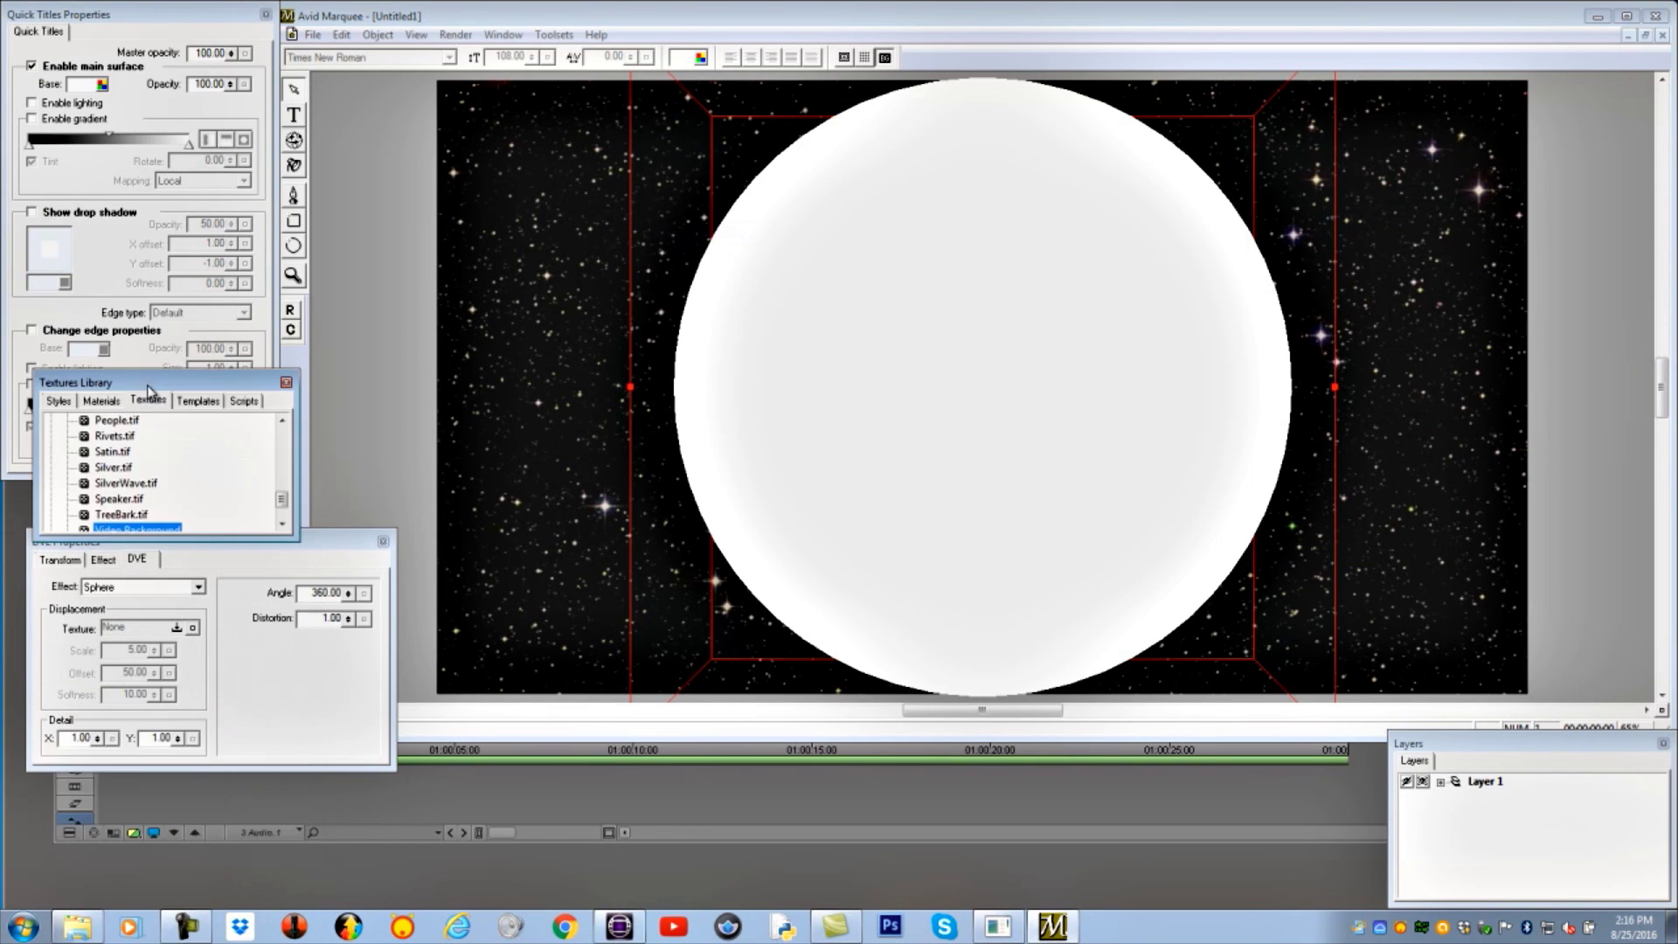
pyautogui.moveTo(324, 551); pyautogui.dragTo(312, 663)
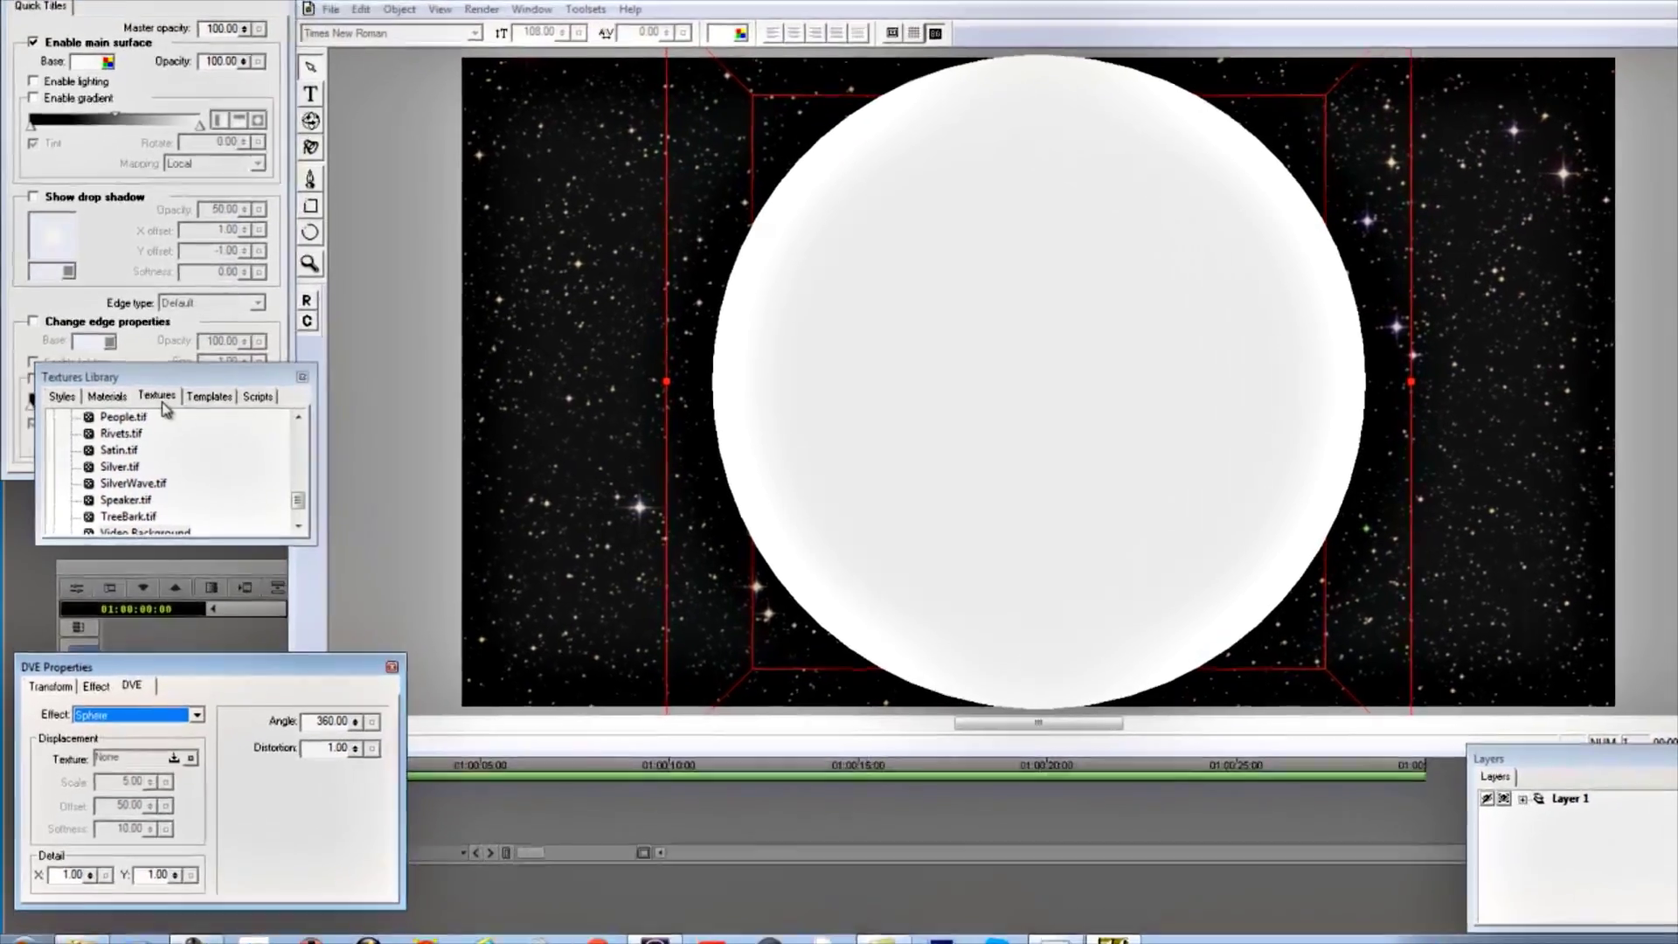
pyautogui.click(135, 528)
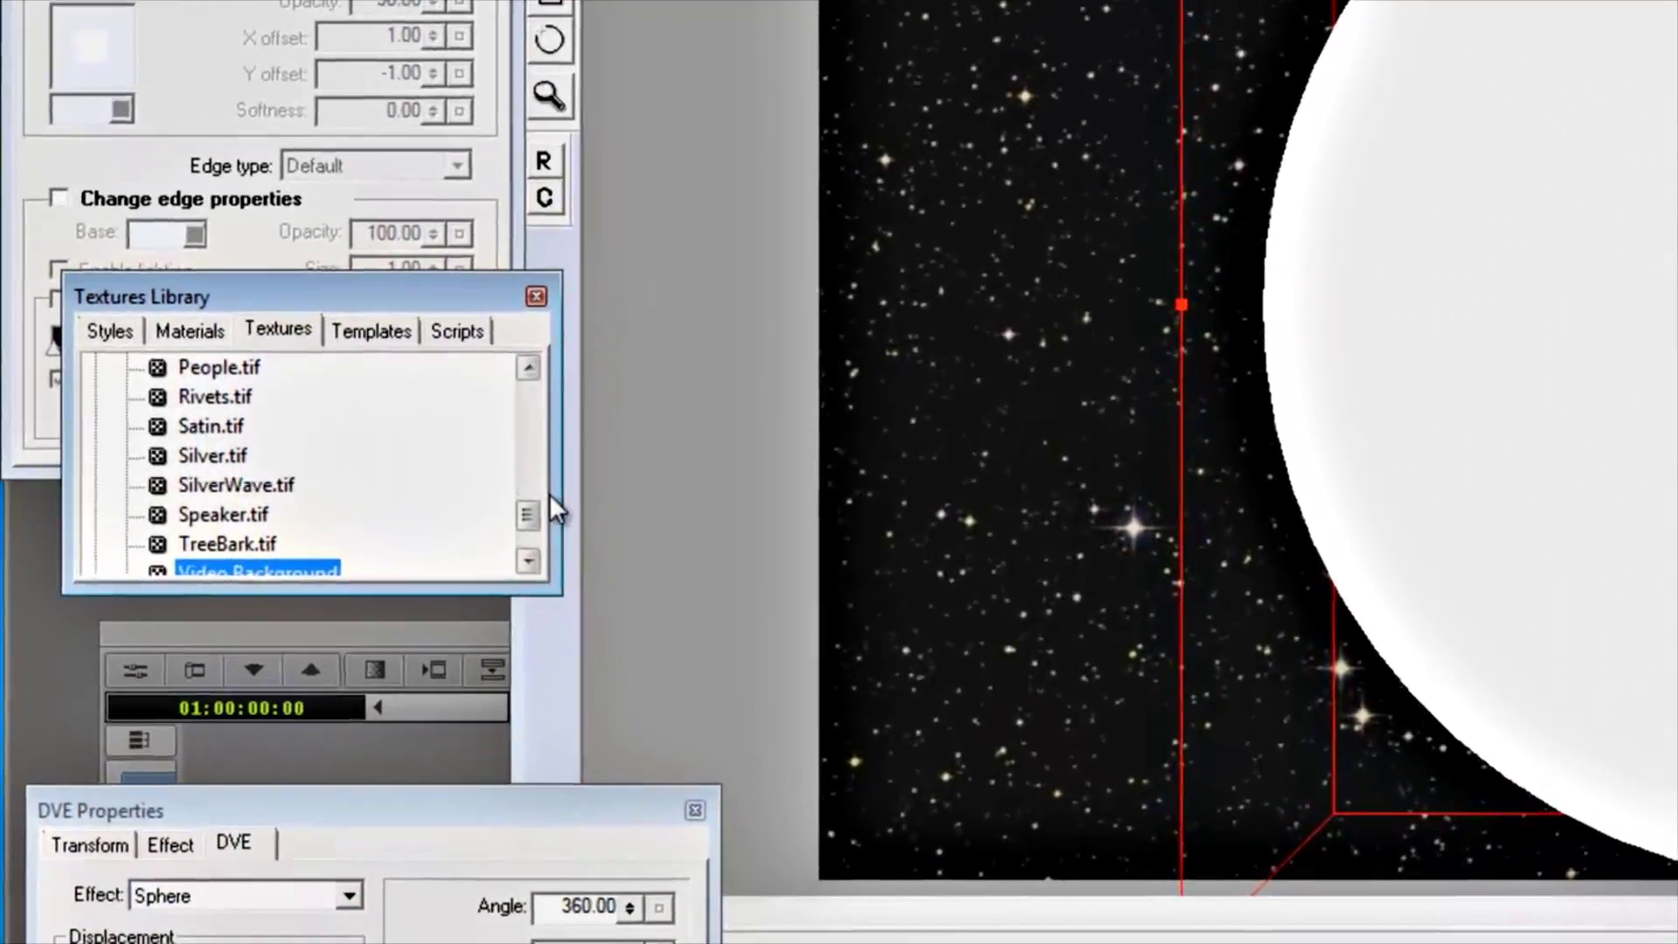
pyautogui.moveTo(463, 510); pyautogui.dragTo(465, 452)
pyautogui.moveTo(606, 444); pyautogui.dragTo(617, 365)
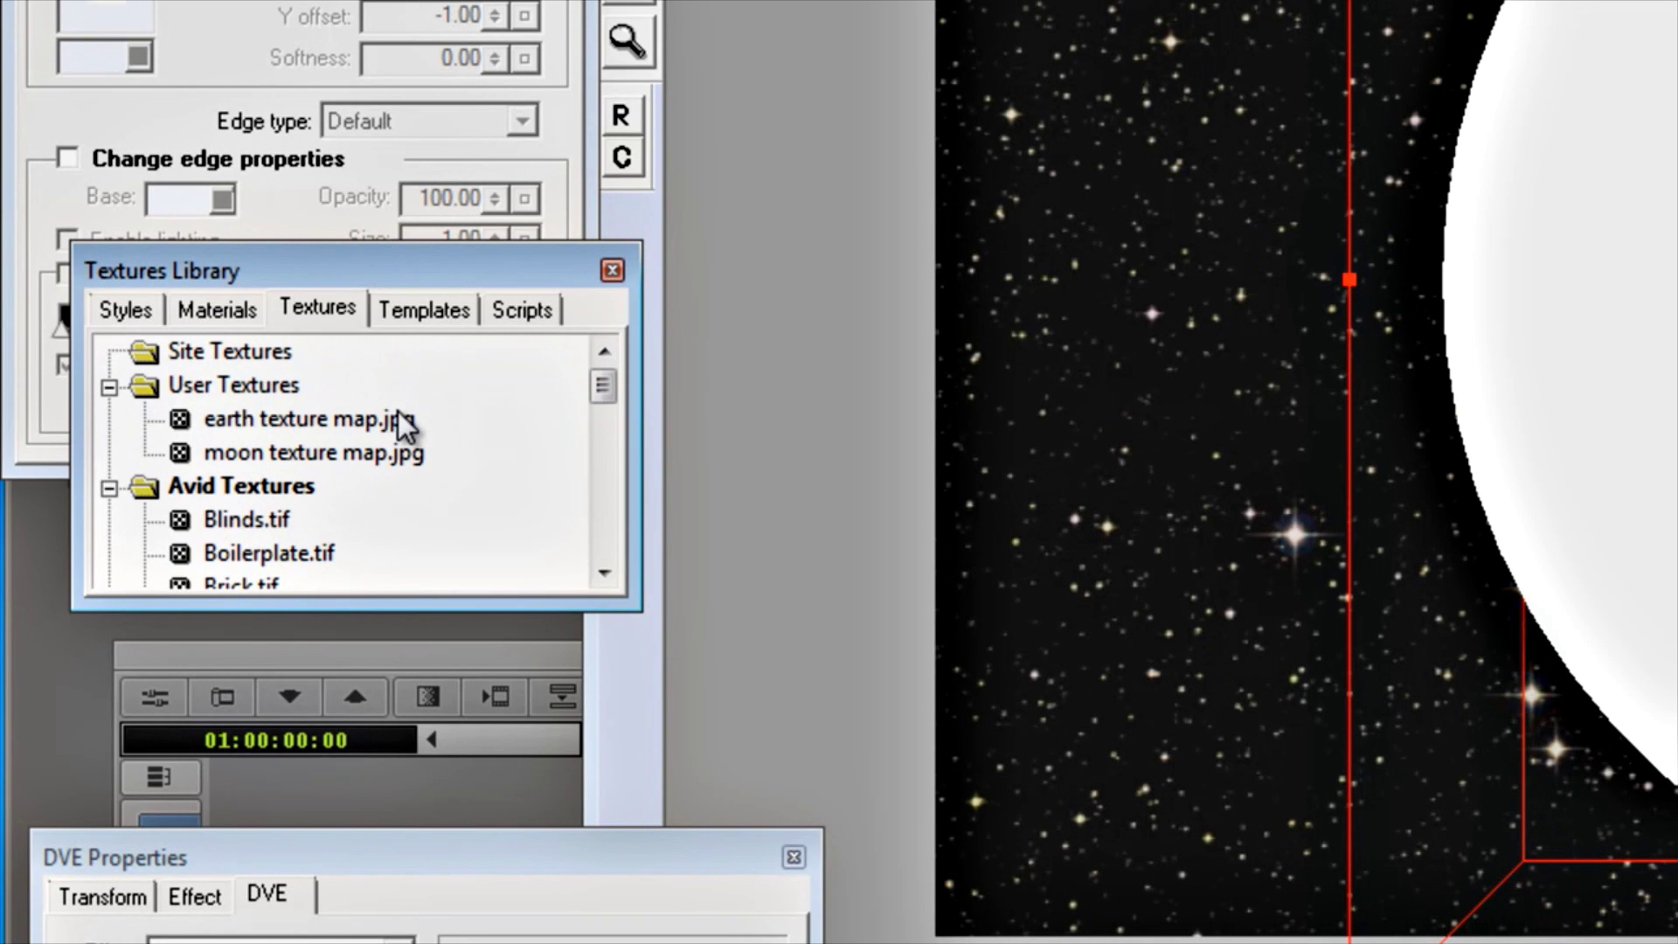
# - Wrap earth texture map.jpg from User Textures onto the sphere to make an Earth globe
pyautogui.rightClick(283, 385)
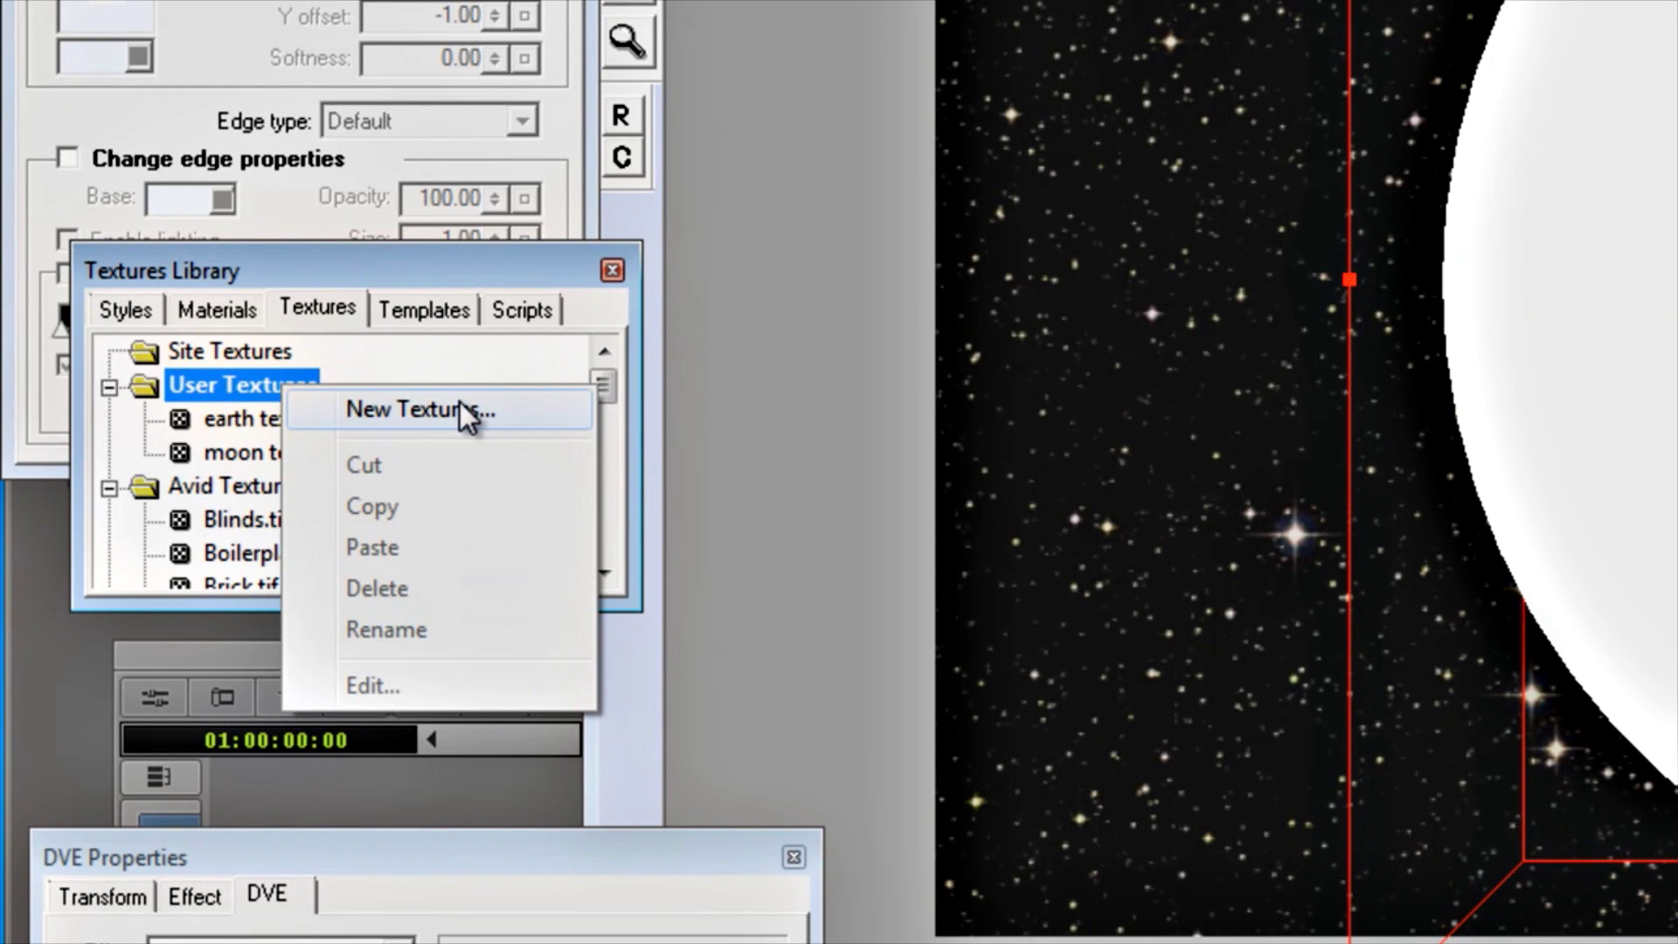
pyautogui.click(420, 409)
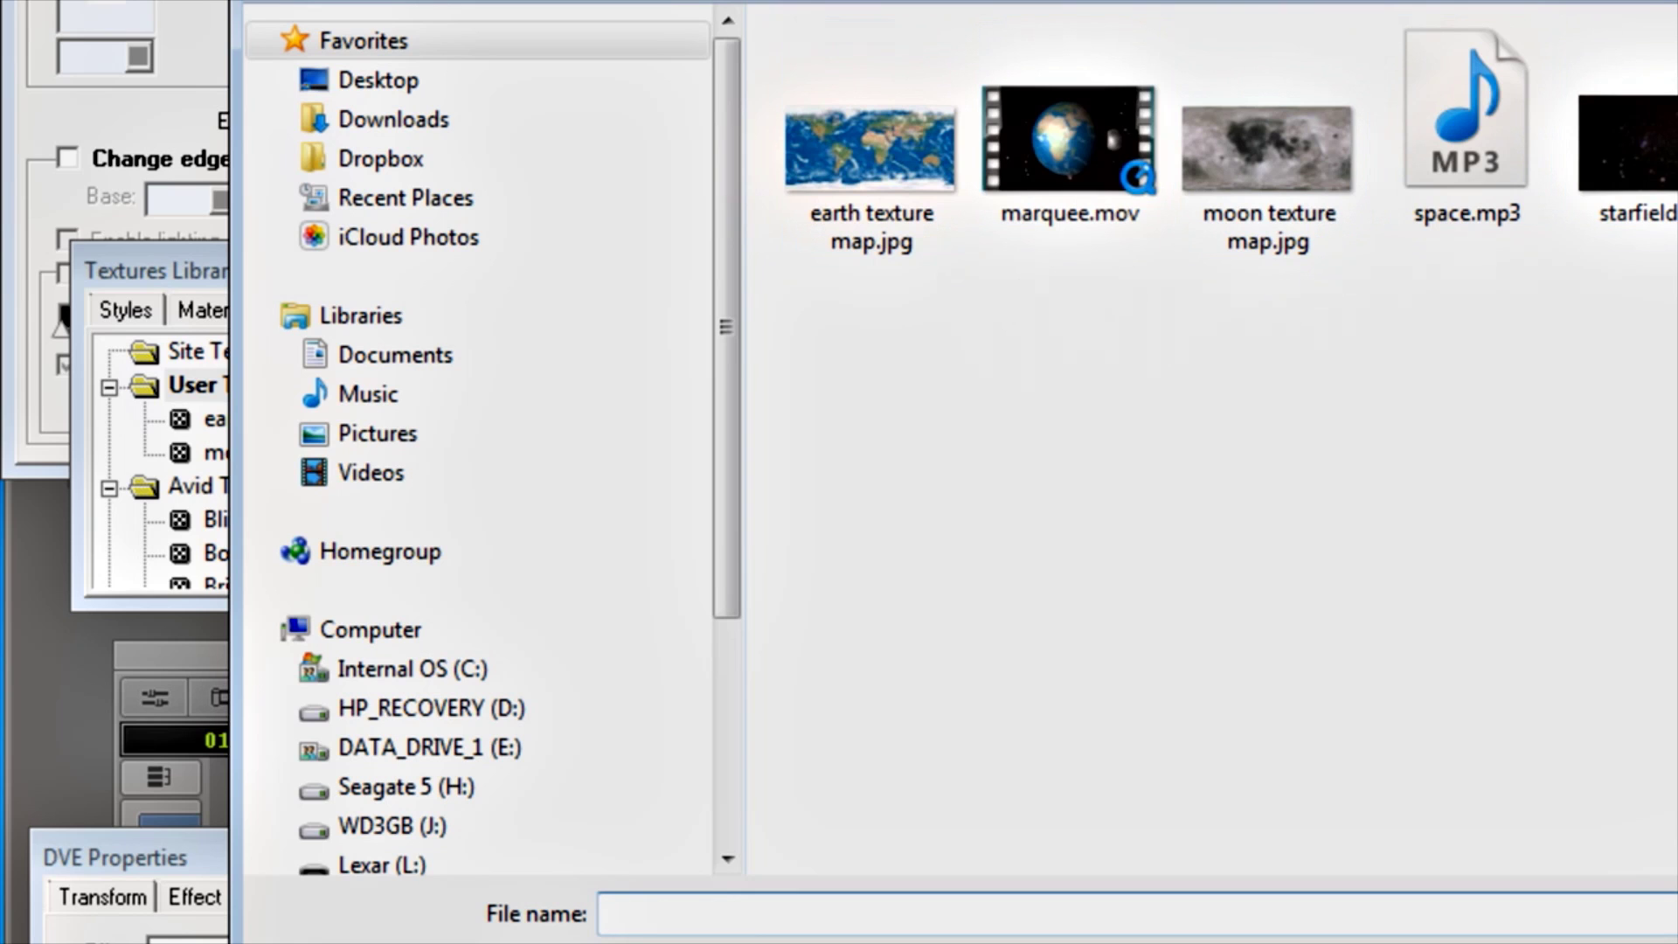
pyautogui.press('Escape')
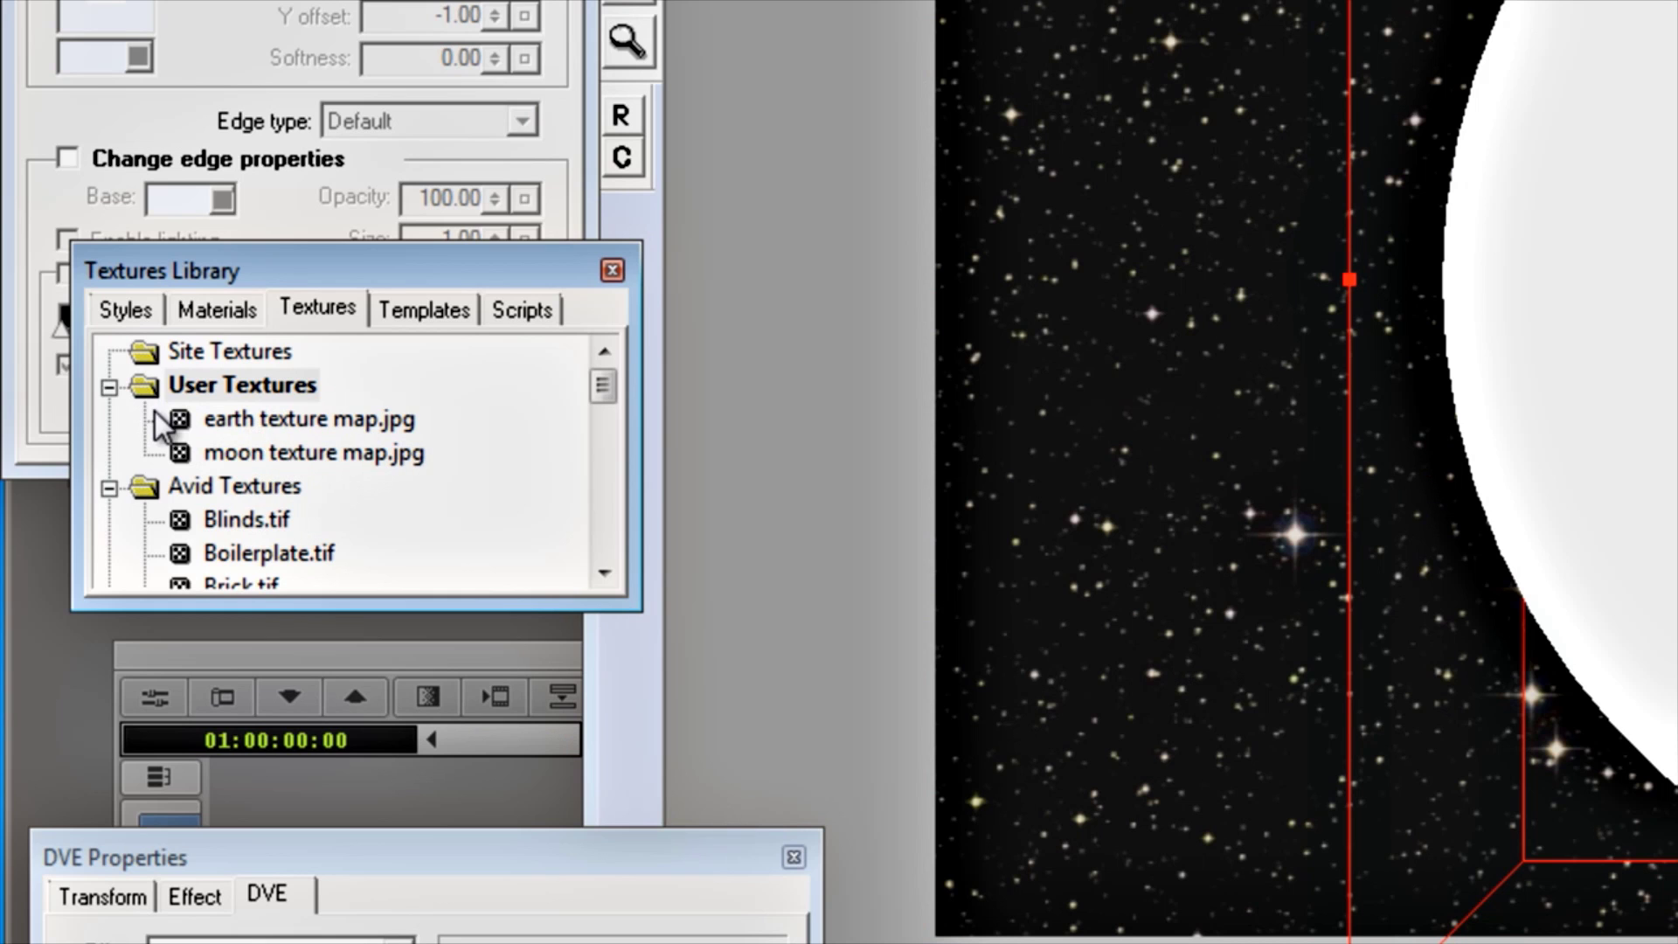
pyautogui.click(194, 427)
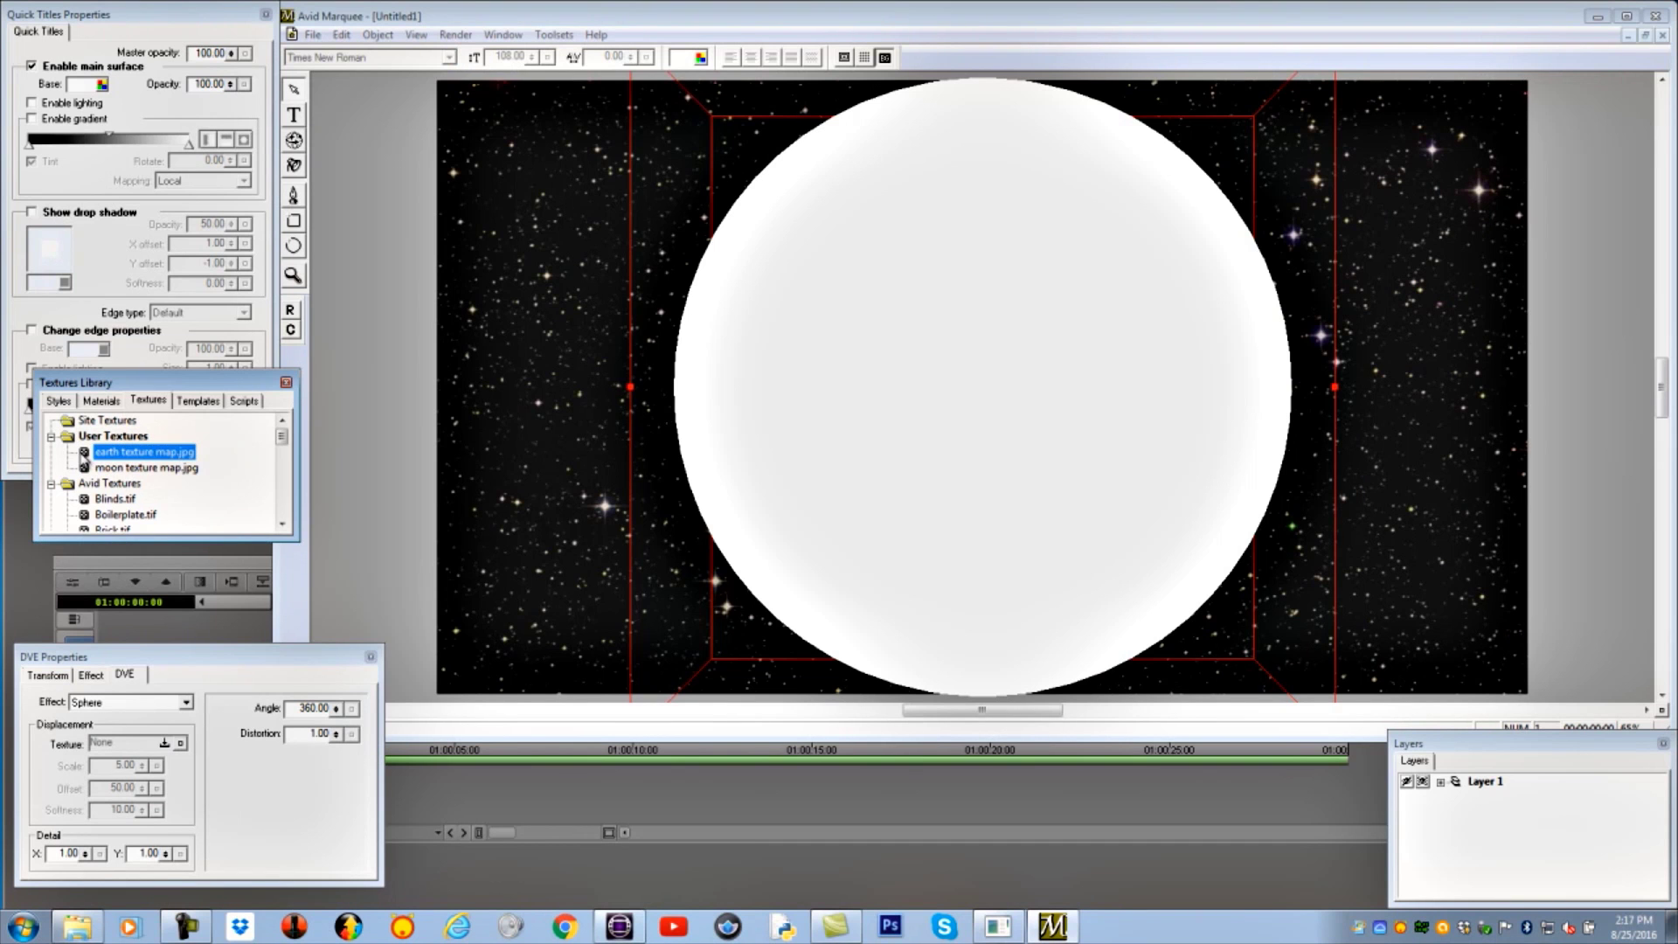
pyautogui.doubleClick(85, 453)
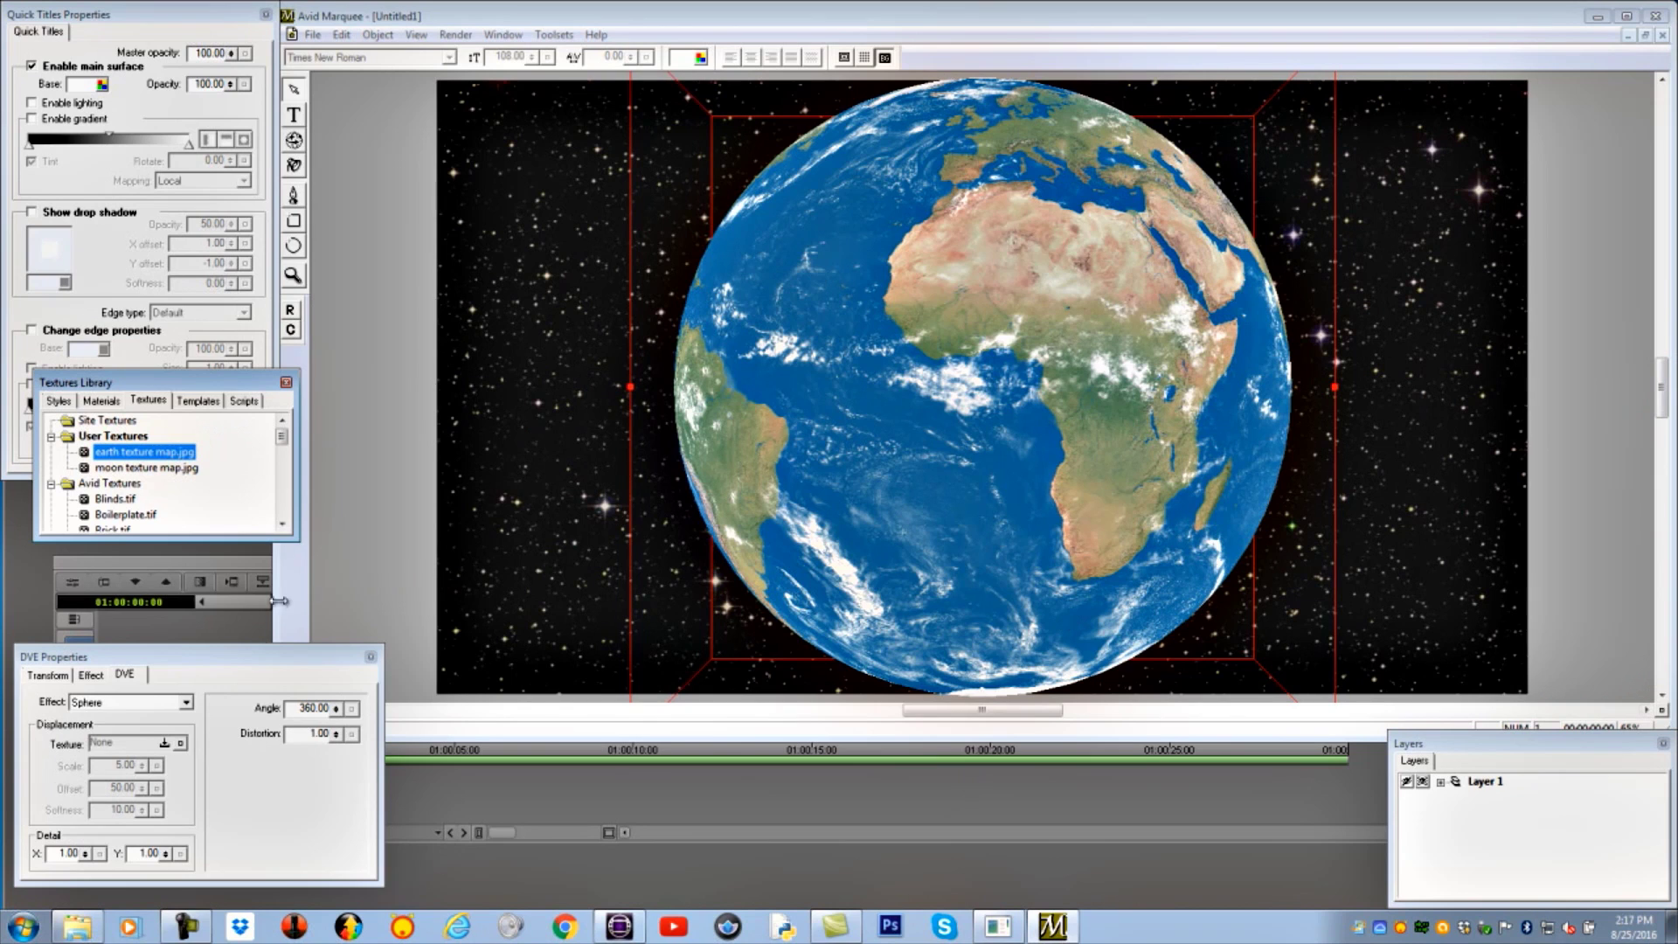
pyautogui.moveTo(200, 662); pyautogui.dragTo(233, 613)
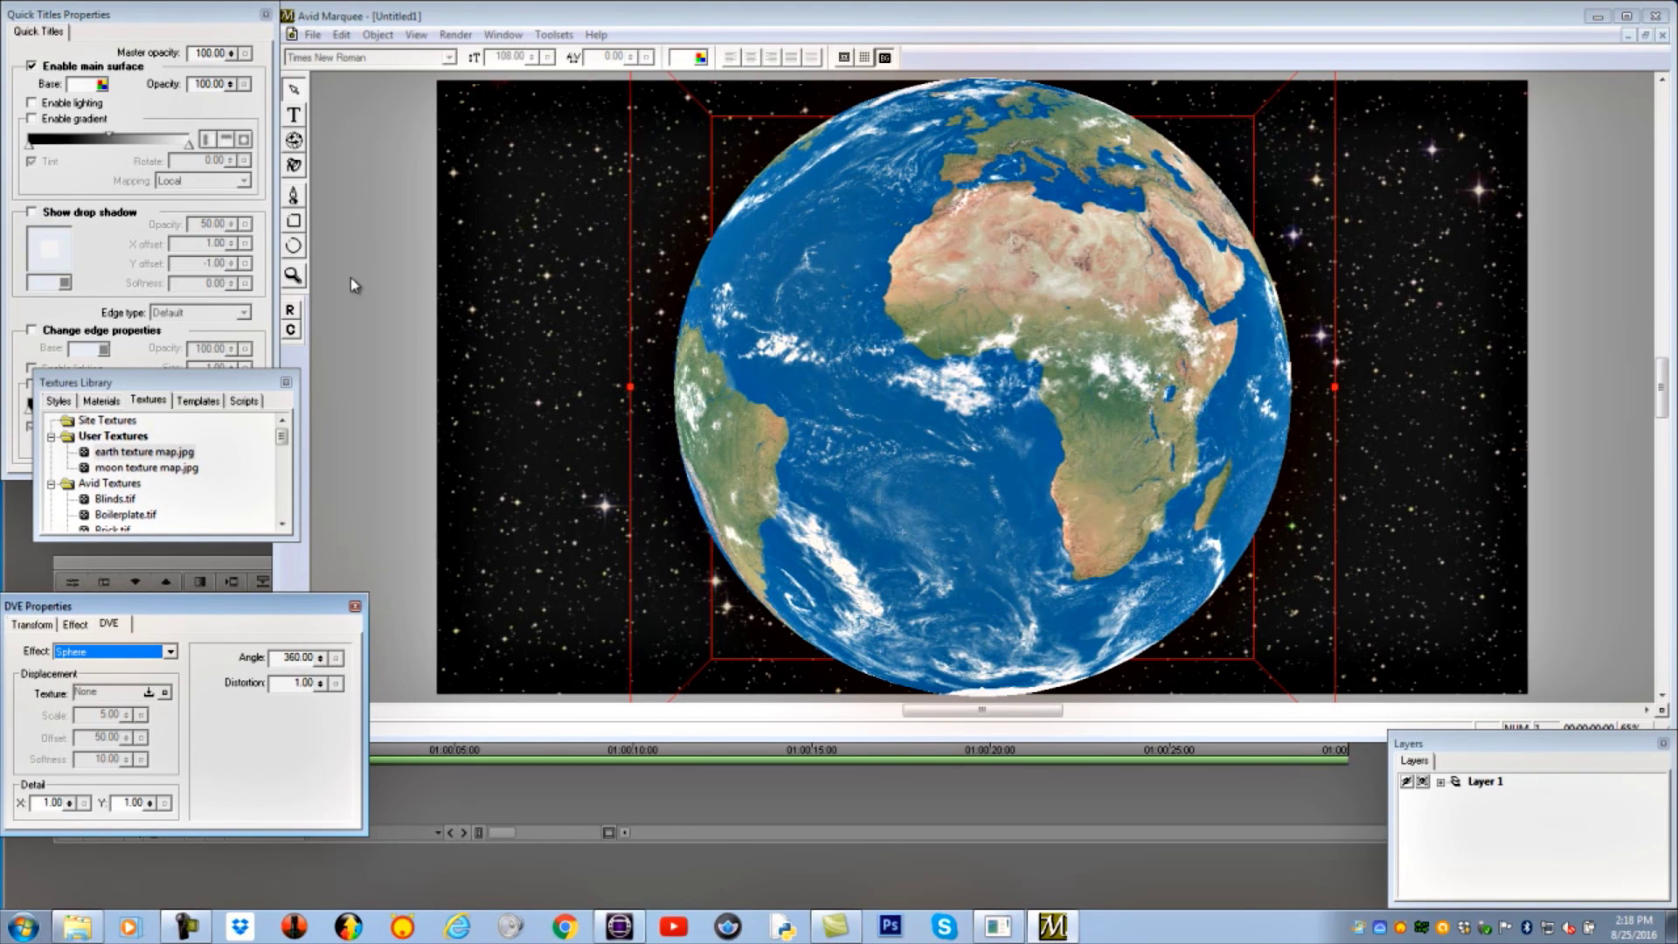
# - Open the globe's Transform properties and move the panel upward
pyautogui.click(511, 36)
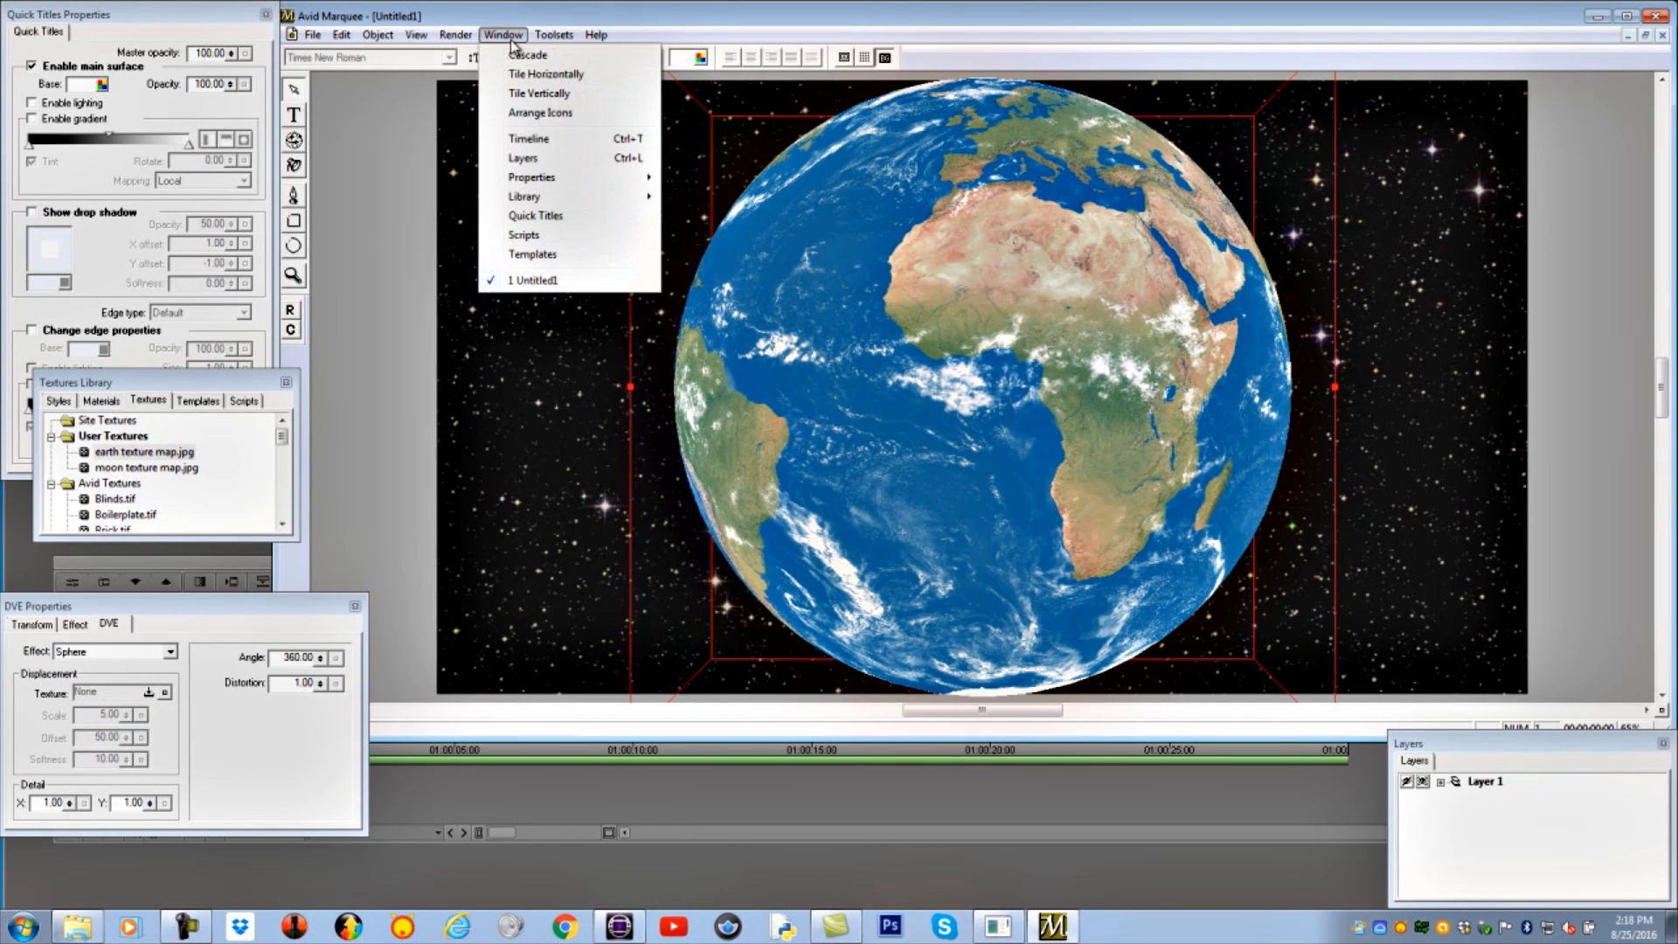
pyautogui.moveTo(527, 179)
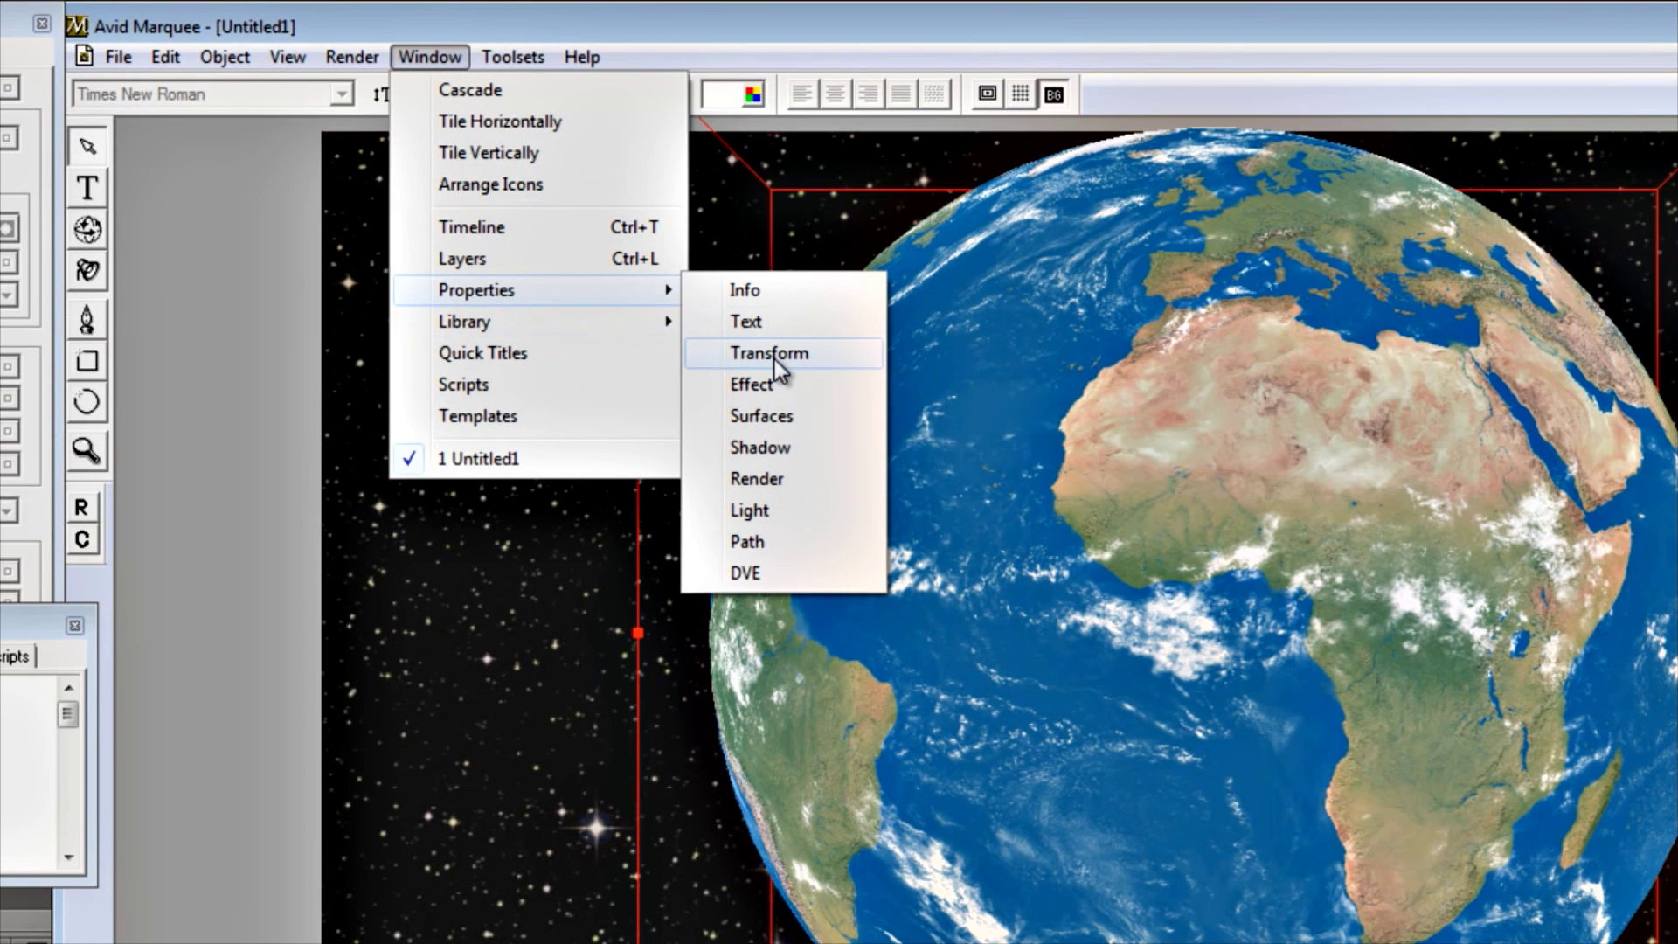
pyautogui.click(774, 358)
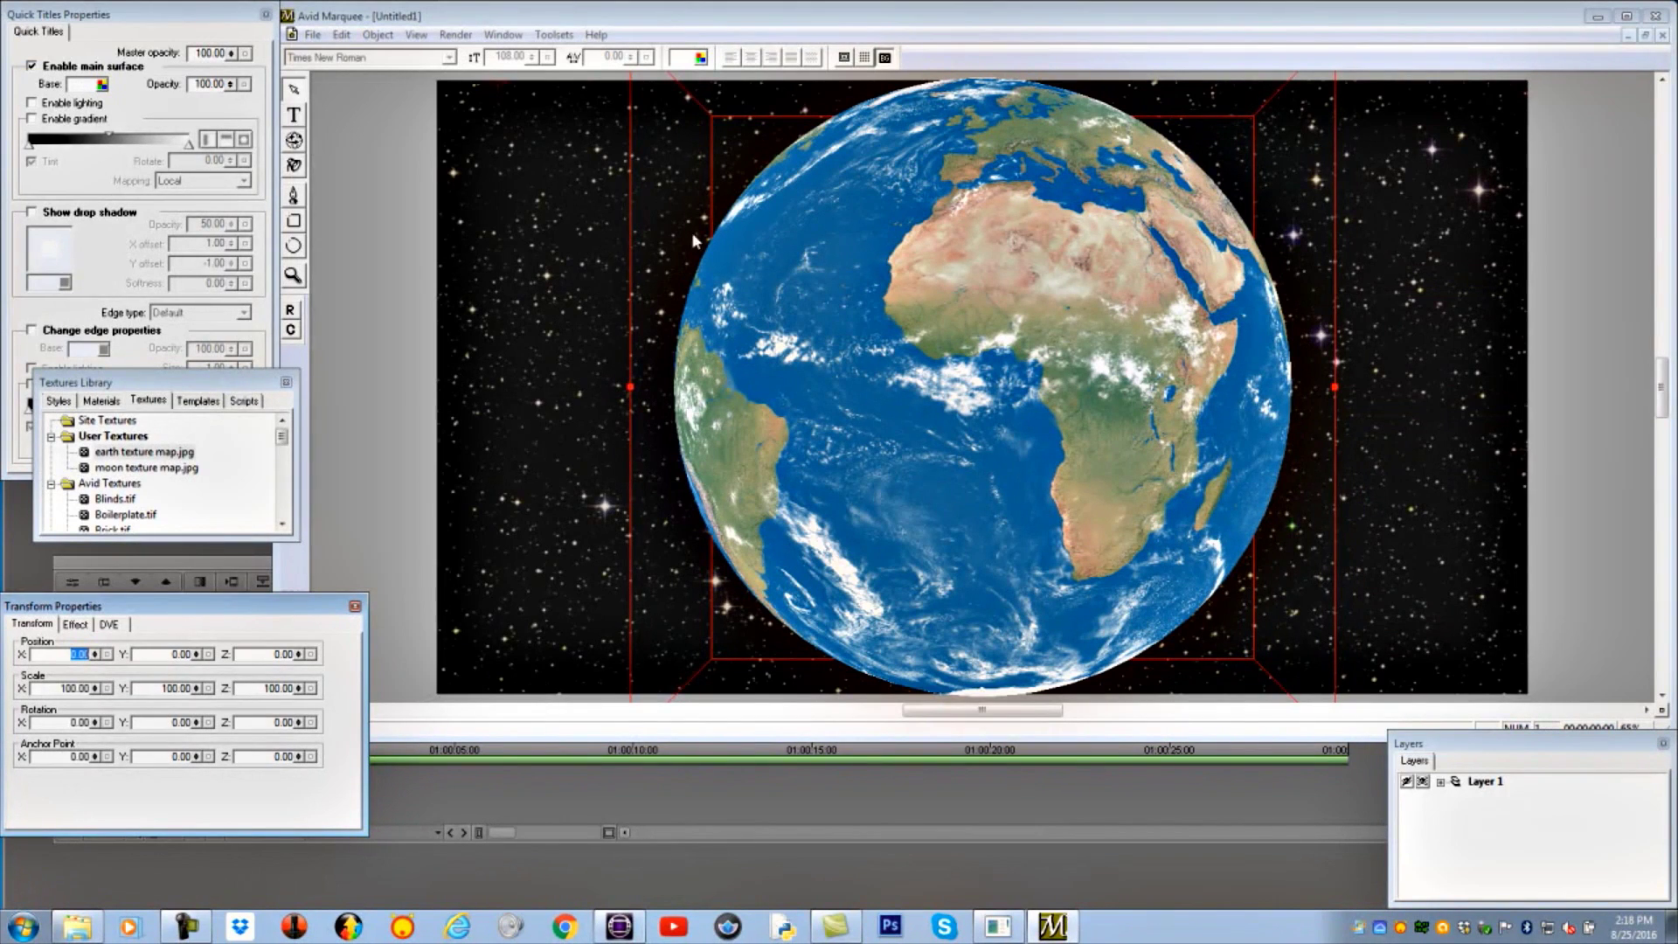
pyautogui.moveTo(210, 605); pyautogui.dragTo(258, 306)
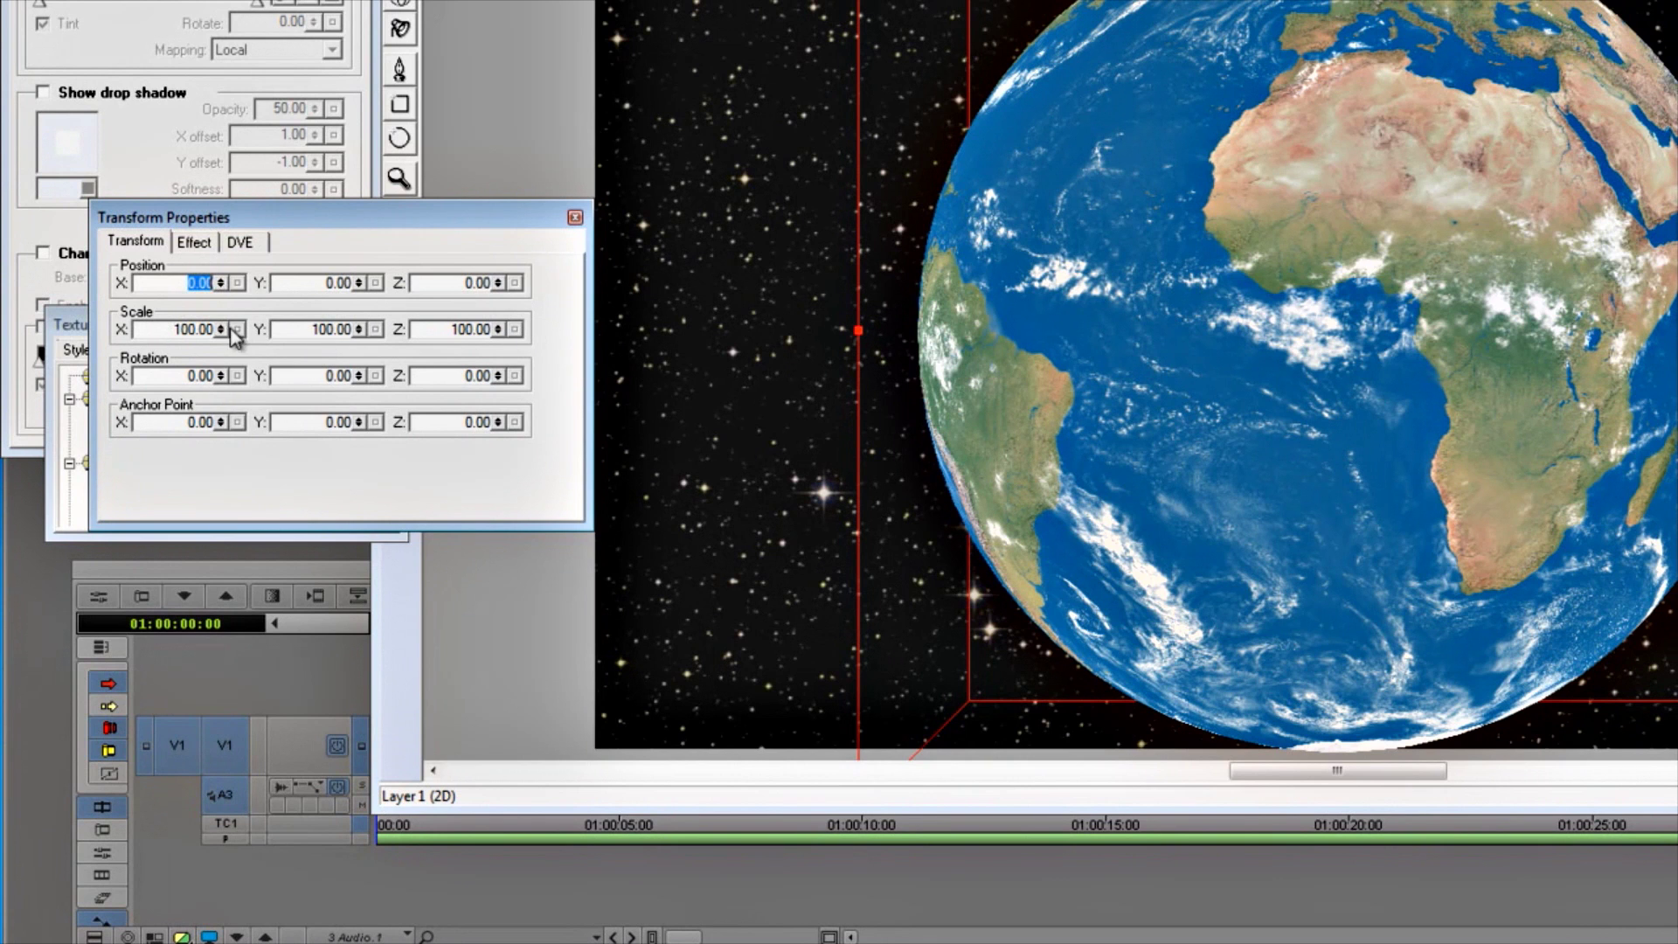
# - Set the globe's Scale X, Y and Z each to 75
pyautogui.doubleClick(169, 331)
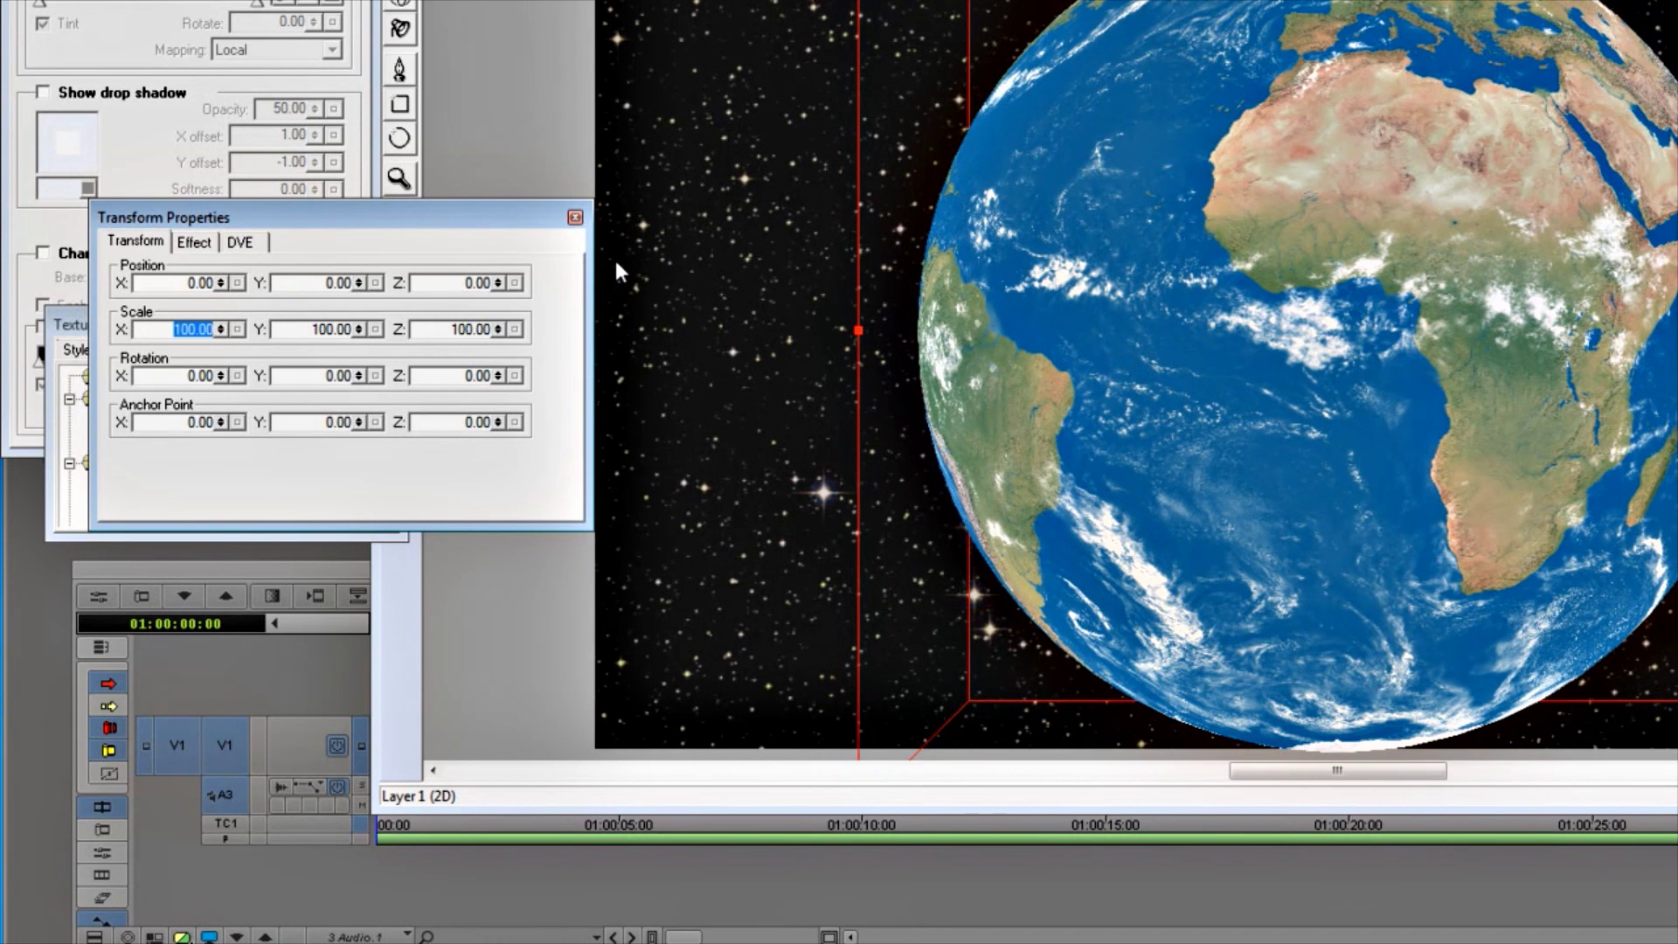
pyautogui.write('75')
pyautogui.press('Return')
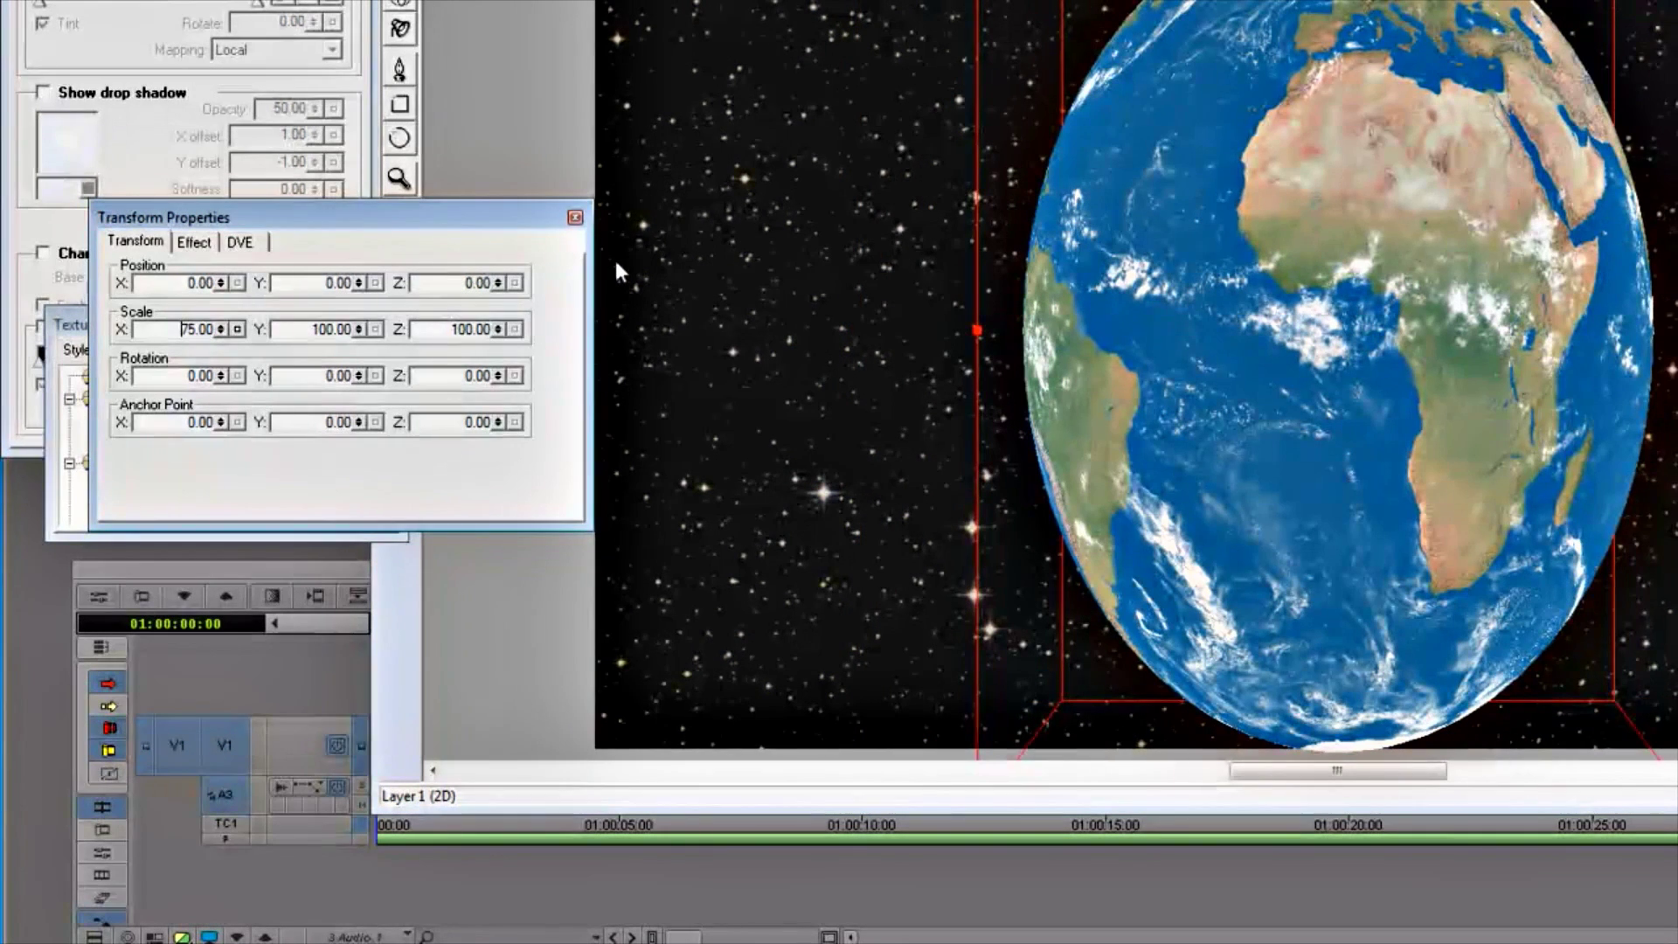
pyautogui.doubleClick(322, 330)
pyautogui.write('75')
pyautogui.press('Return')
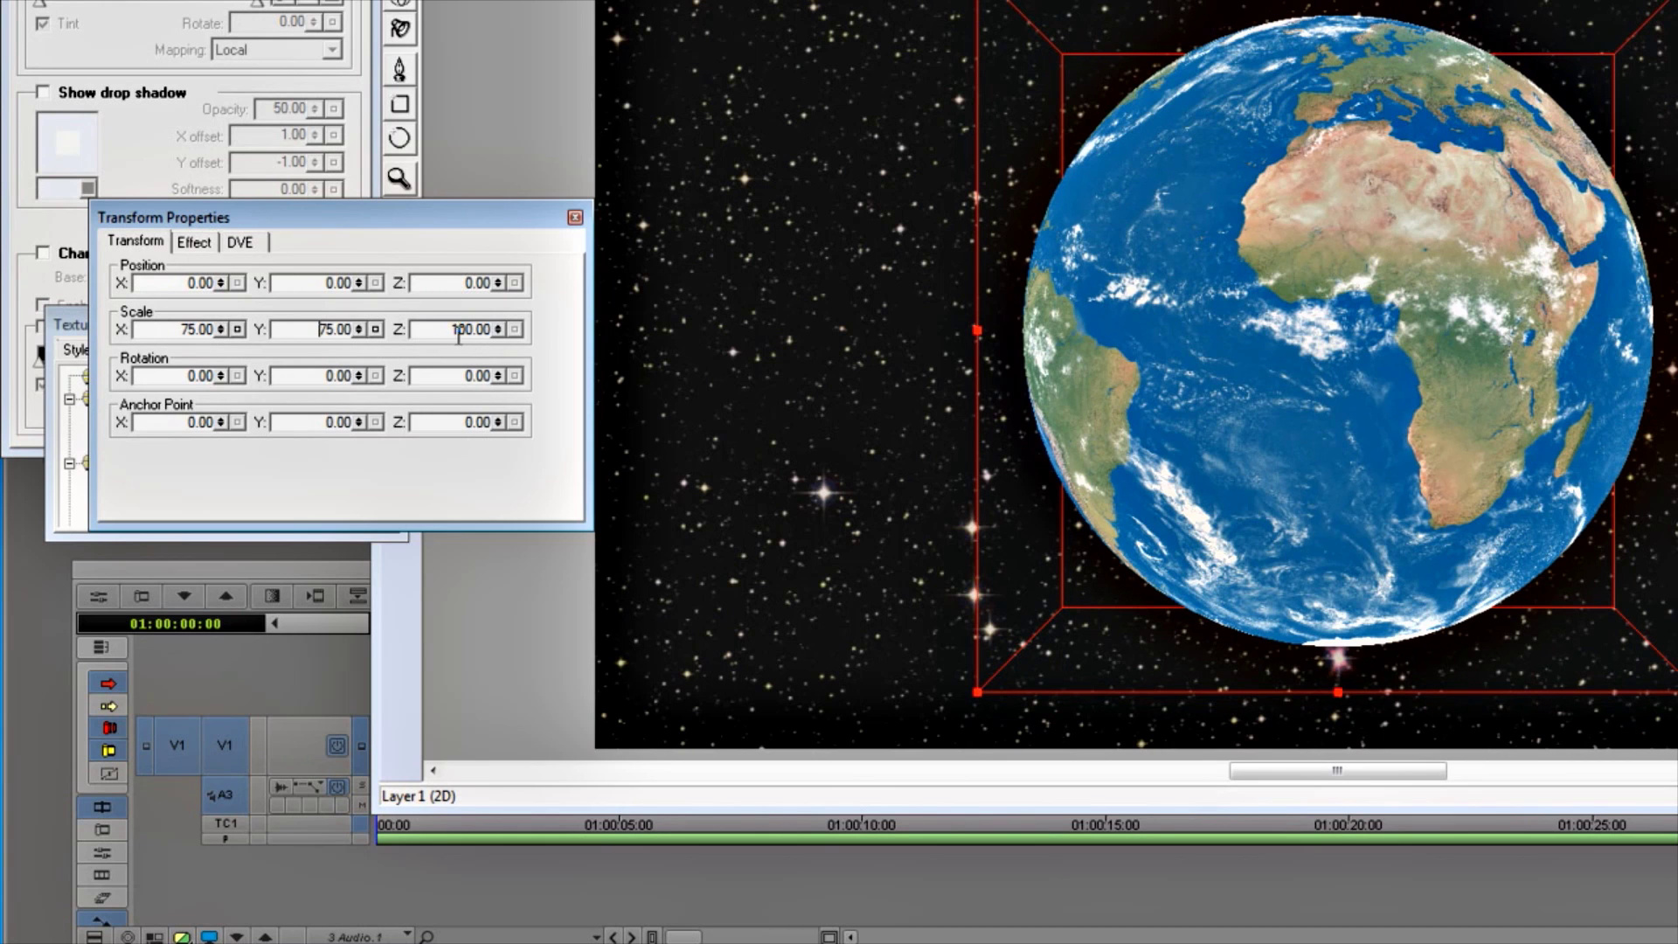
pyautogui.moveTo(452, 330); pyautogui.dragTo(511, 333)
pyautogui.write('75')
pyautogui.press('Return')
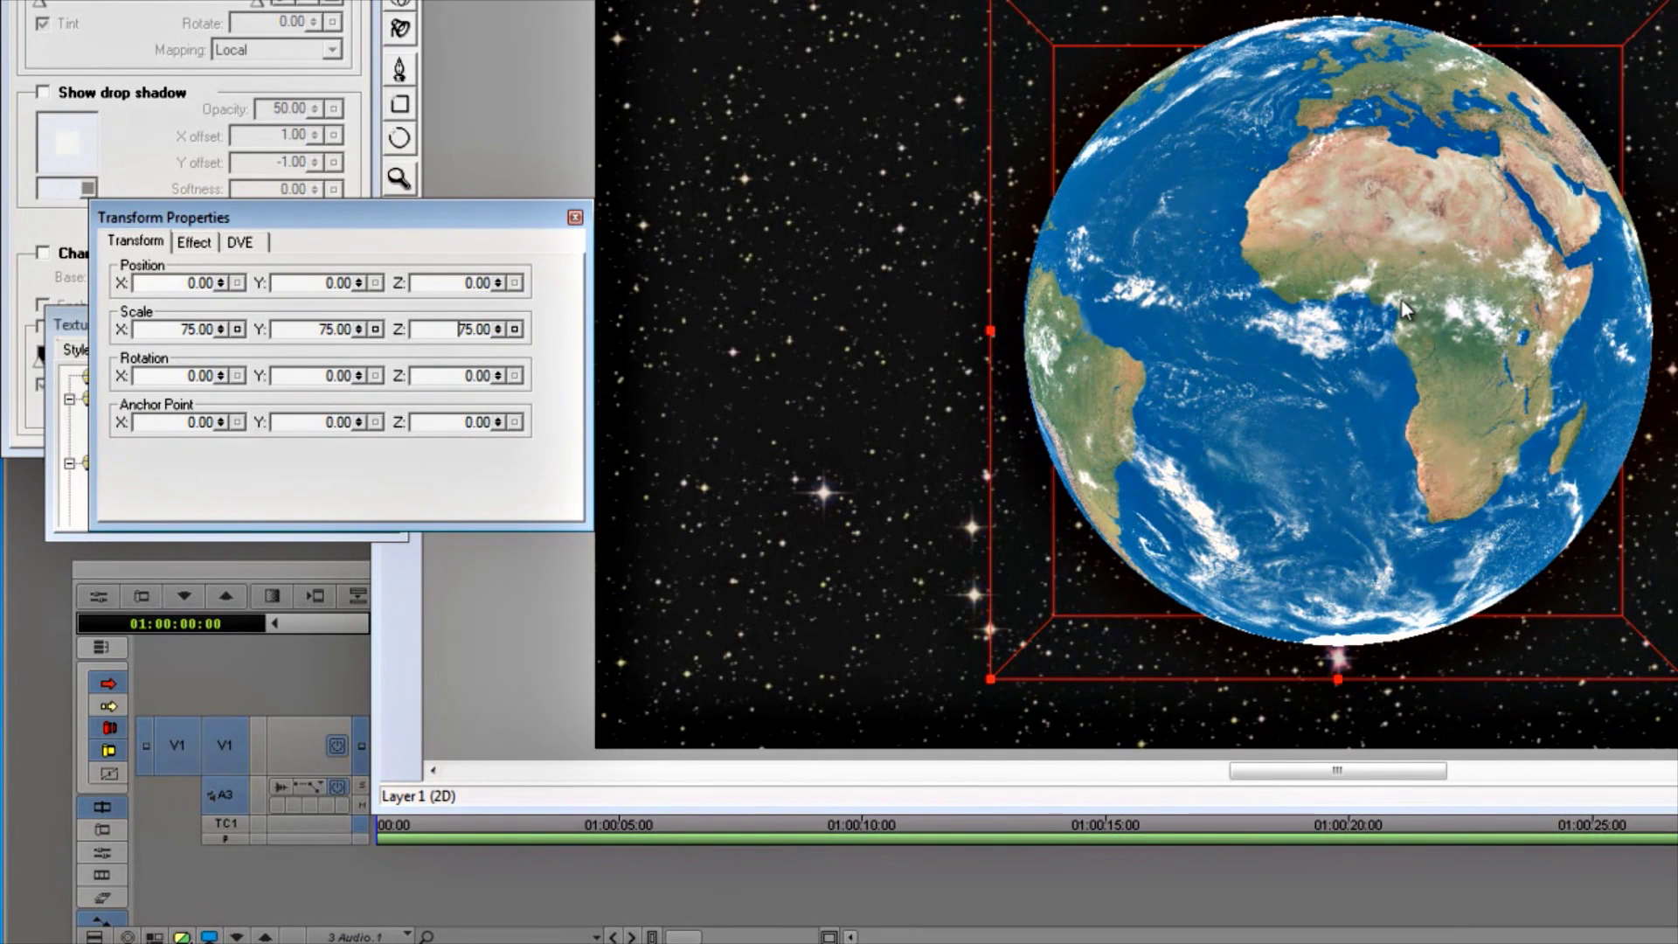
pyautogui.moveTo(1402, 299); pyautogui.dragTo(1261, 303)
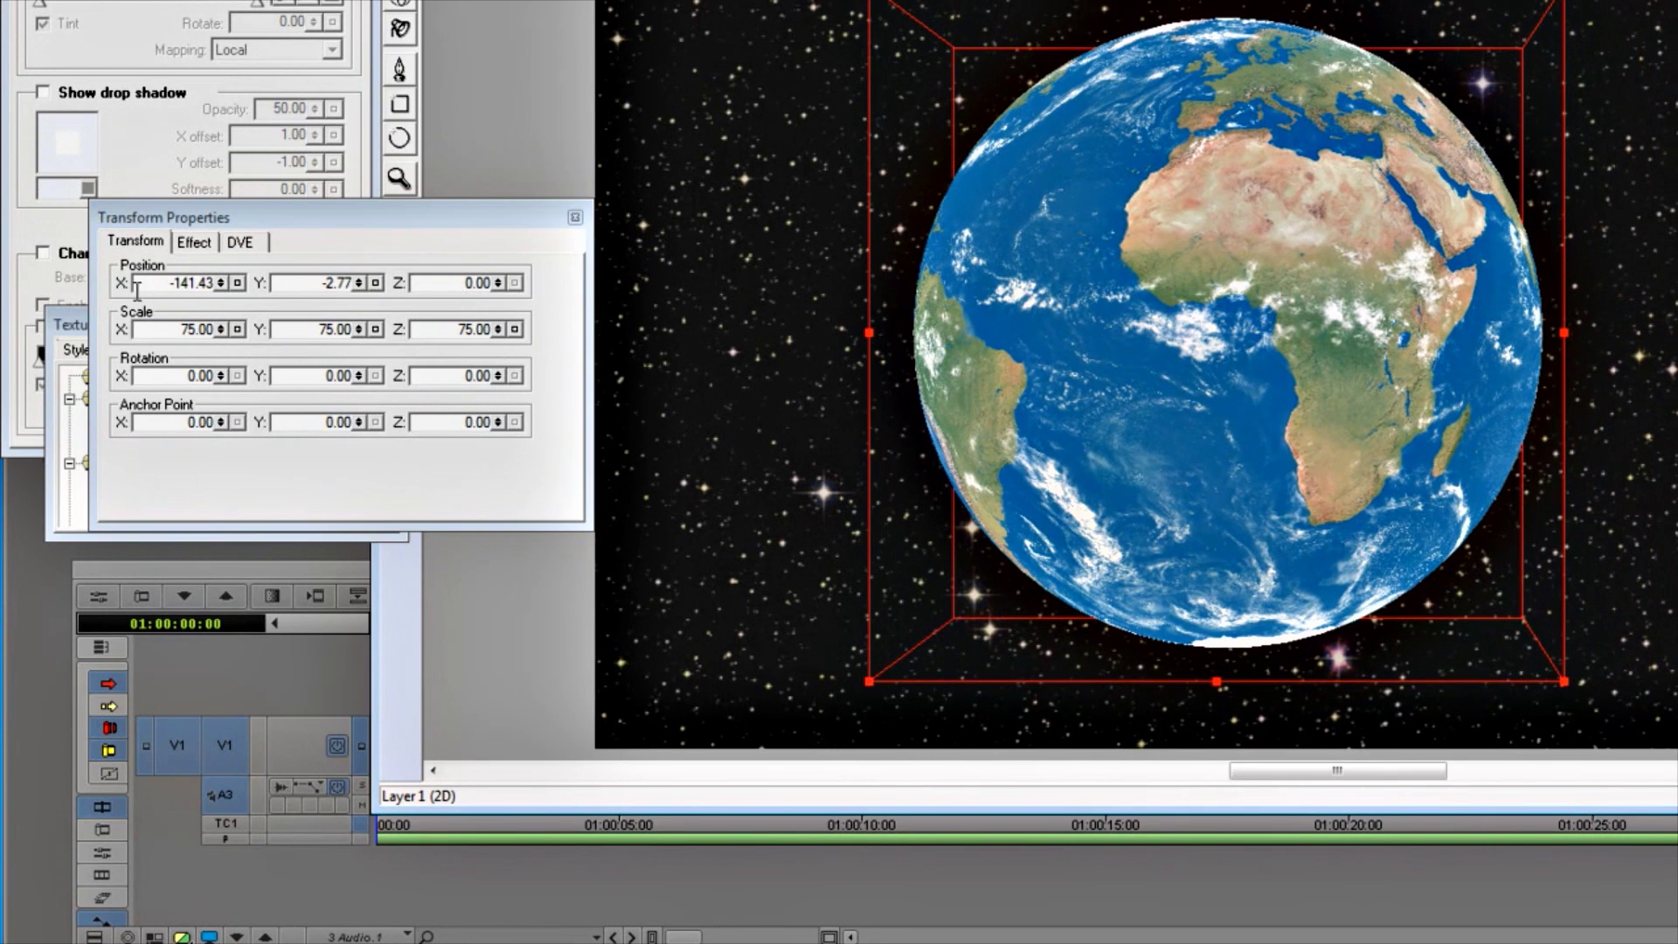
pyautogui.click(238, 286)
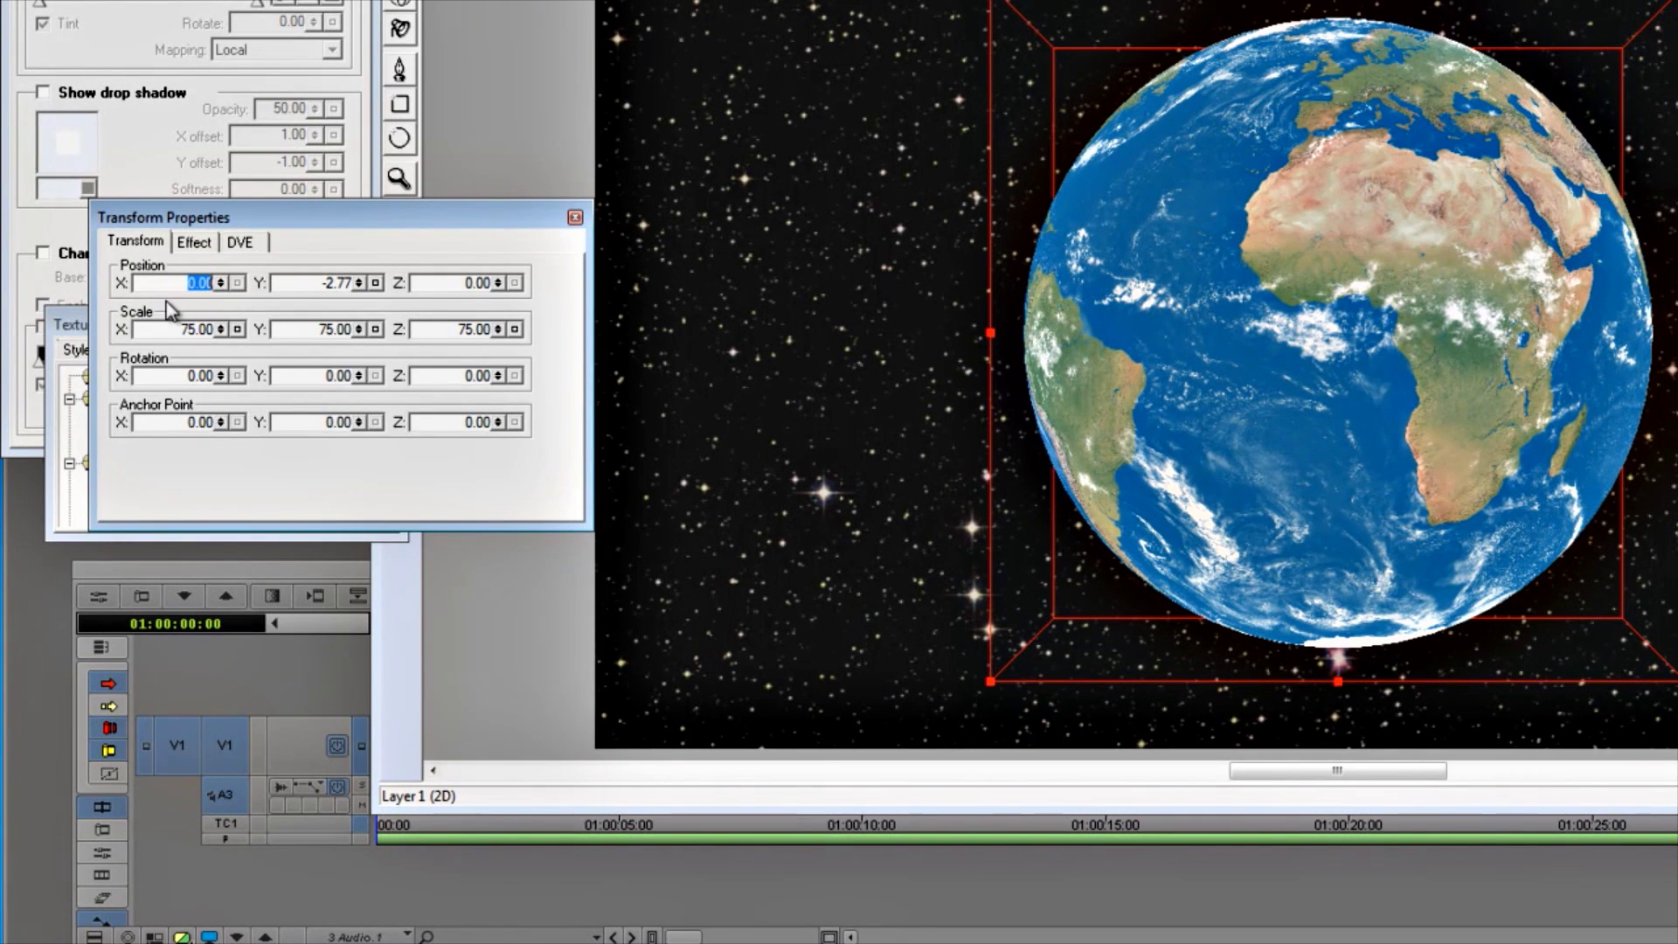
pyautogui.click(375, 283)
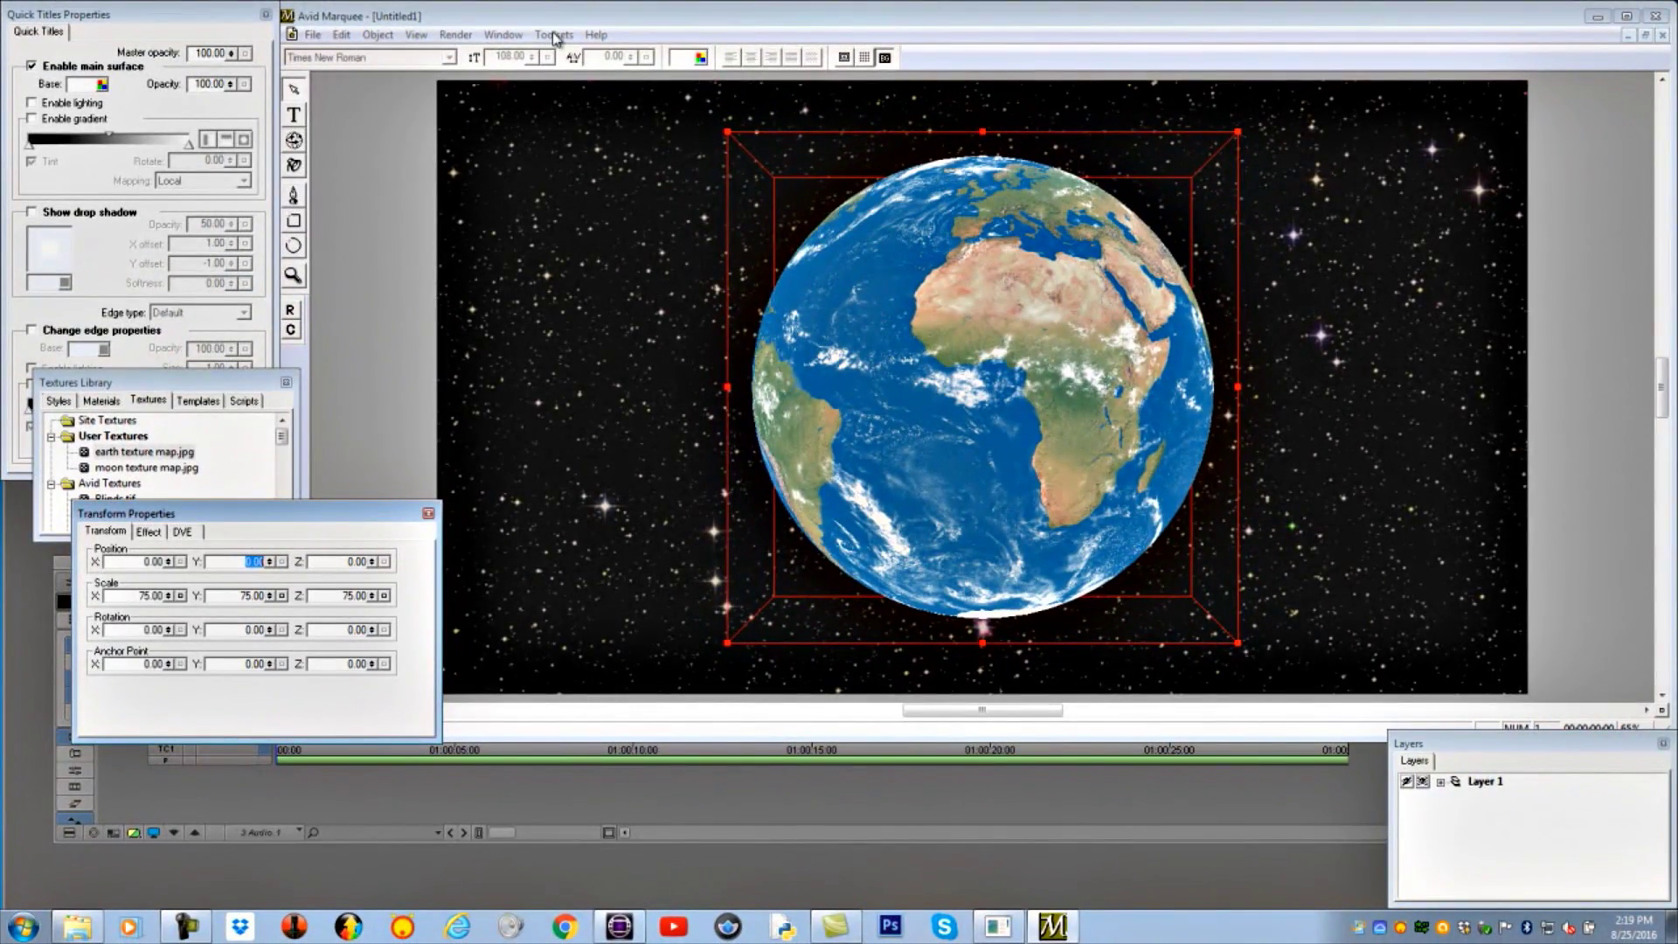
# - Switch to the Basic Animation toolset and raise the animation timeline into view
pyautogui.click(556, 36)
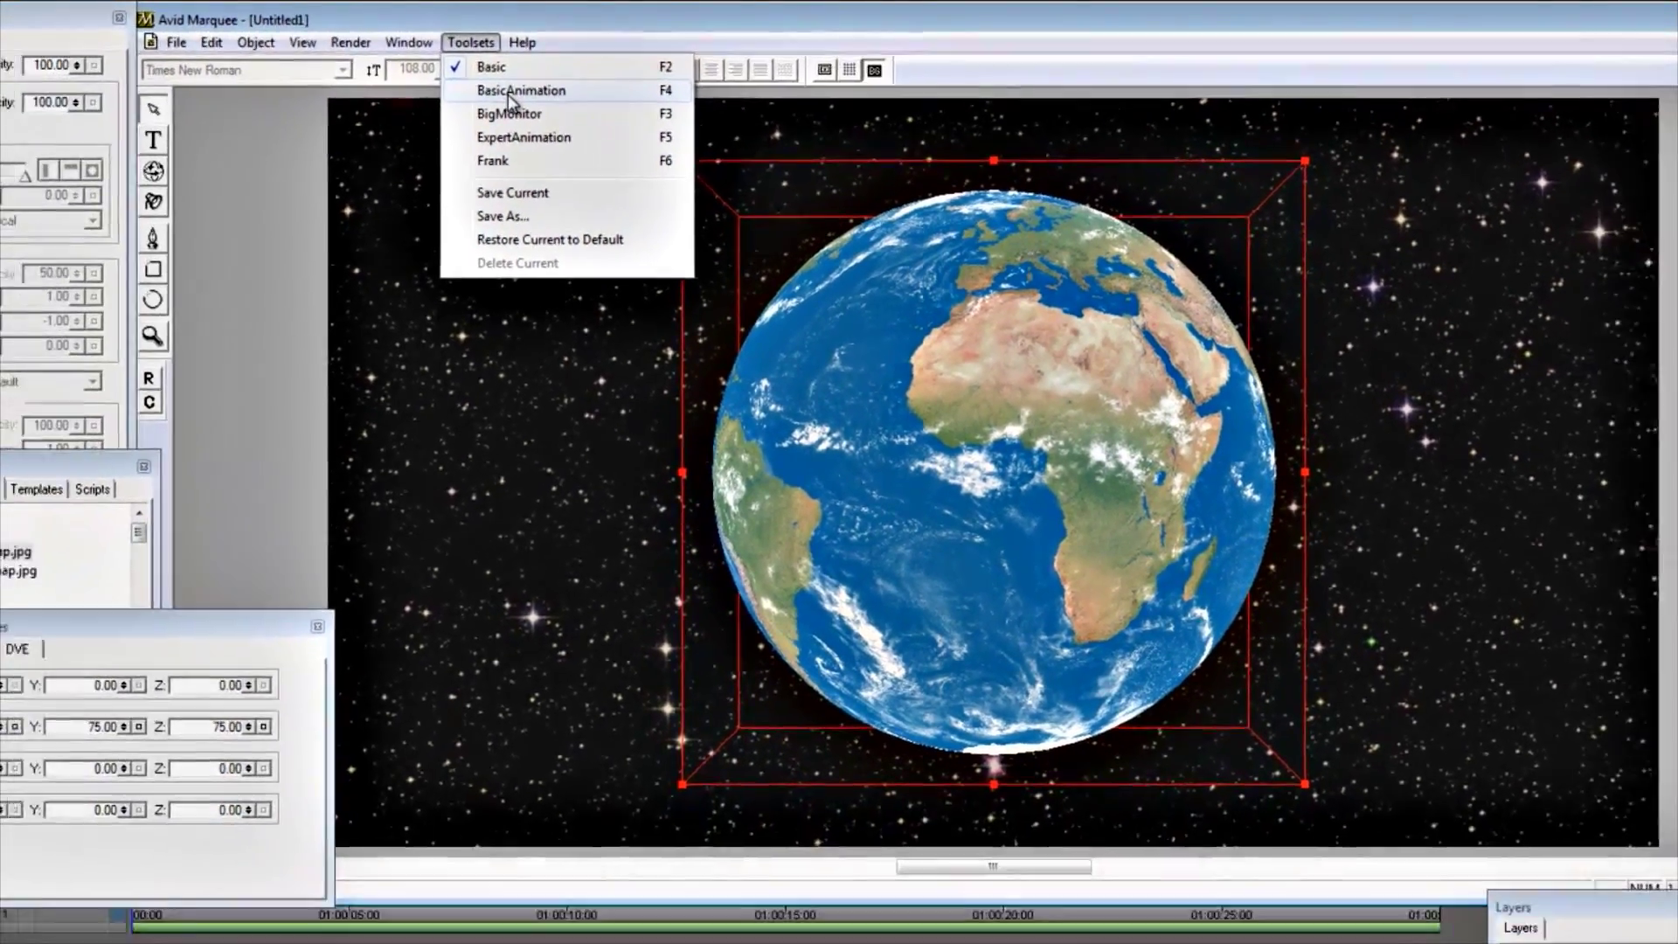
pyautogui.click(433, 107)
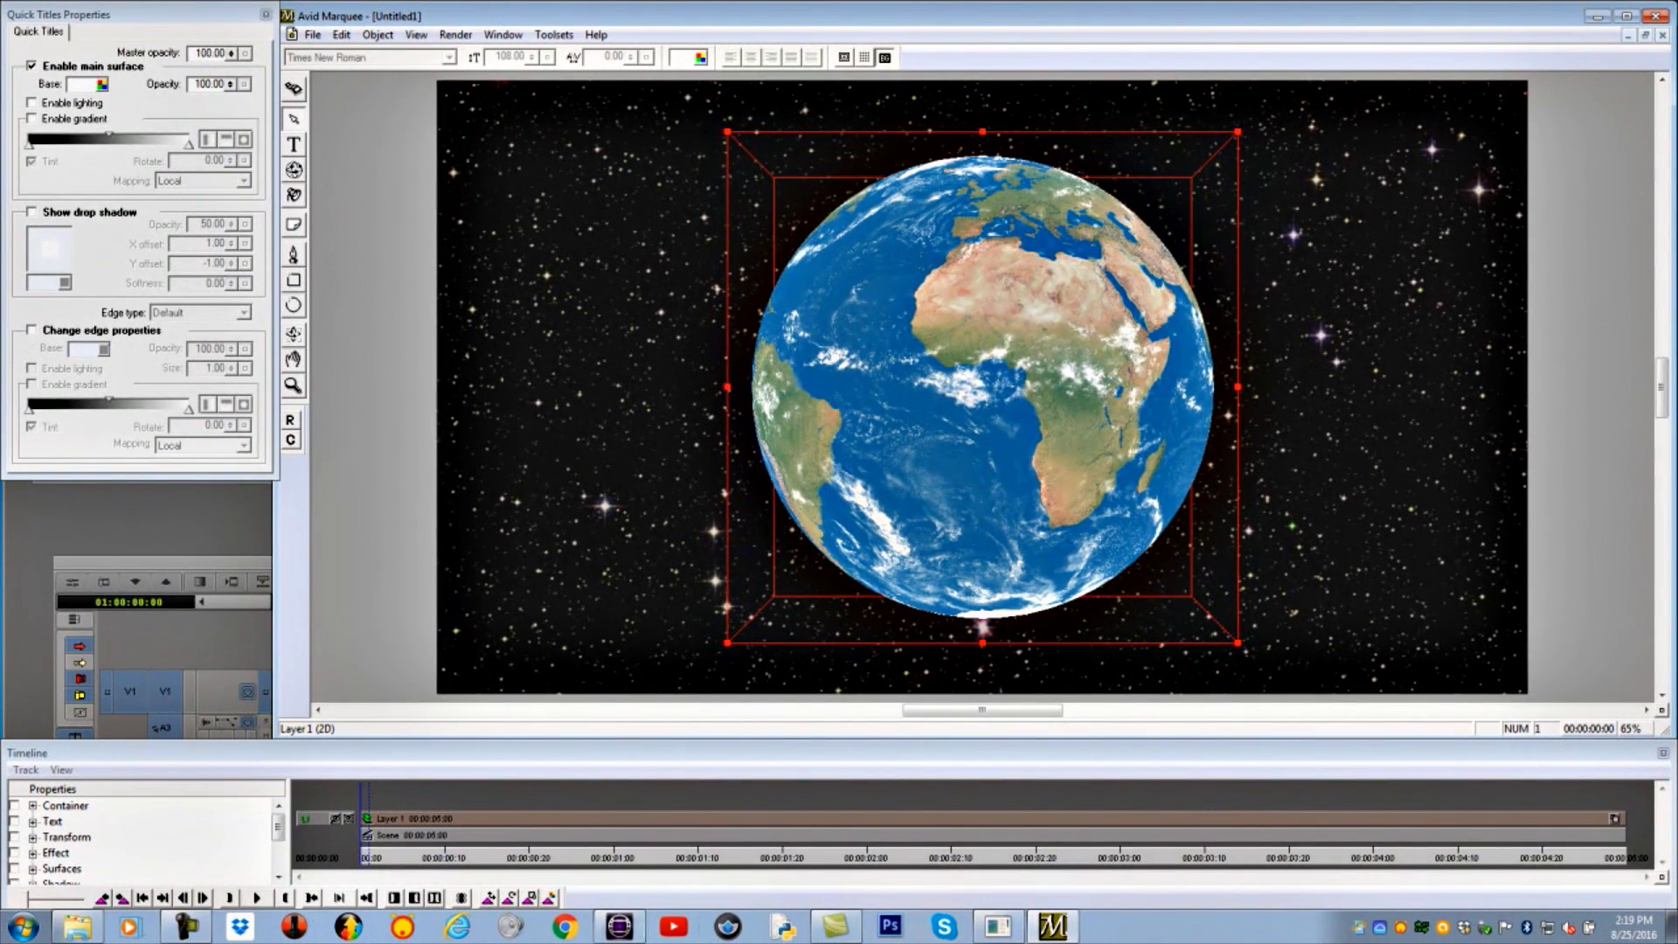
pyautogui.moveTo(670, 757); pyautogui.dragTo(678, 742)
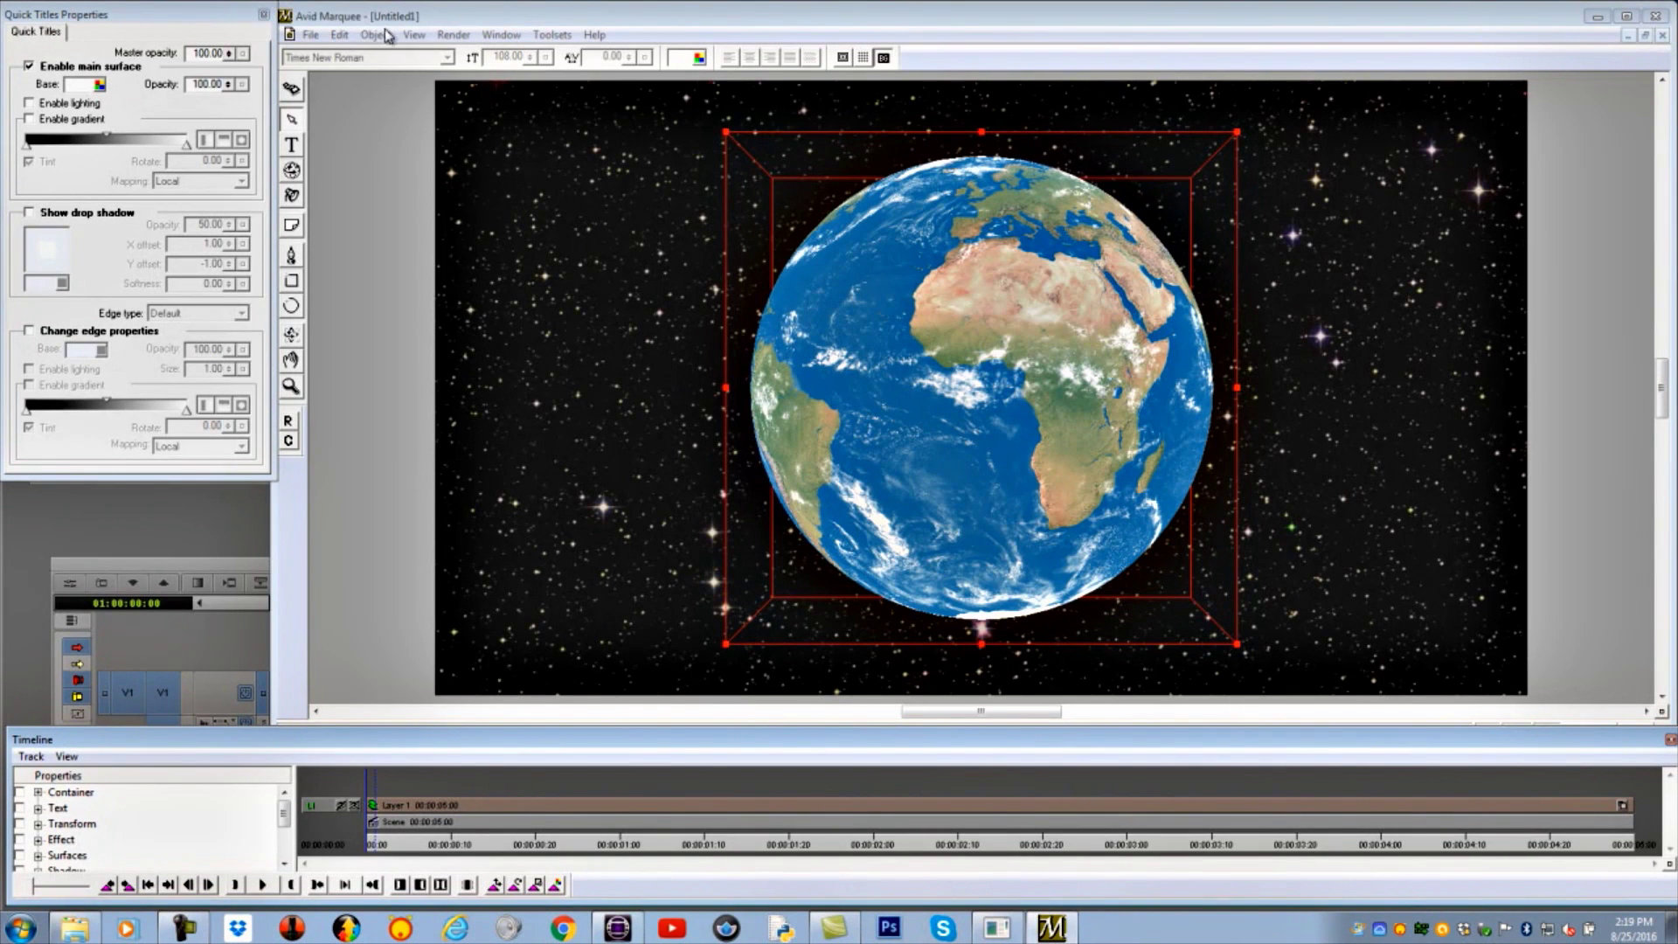
# - Set the title's Preview Duration to 3000 in the Duration preferences
pyautogui.click(338, 35)
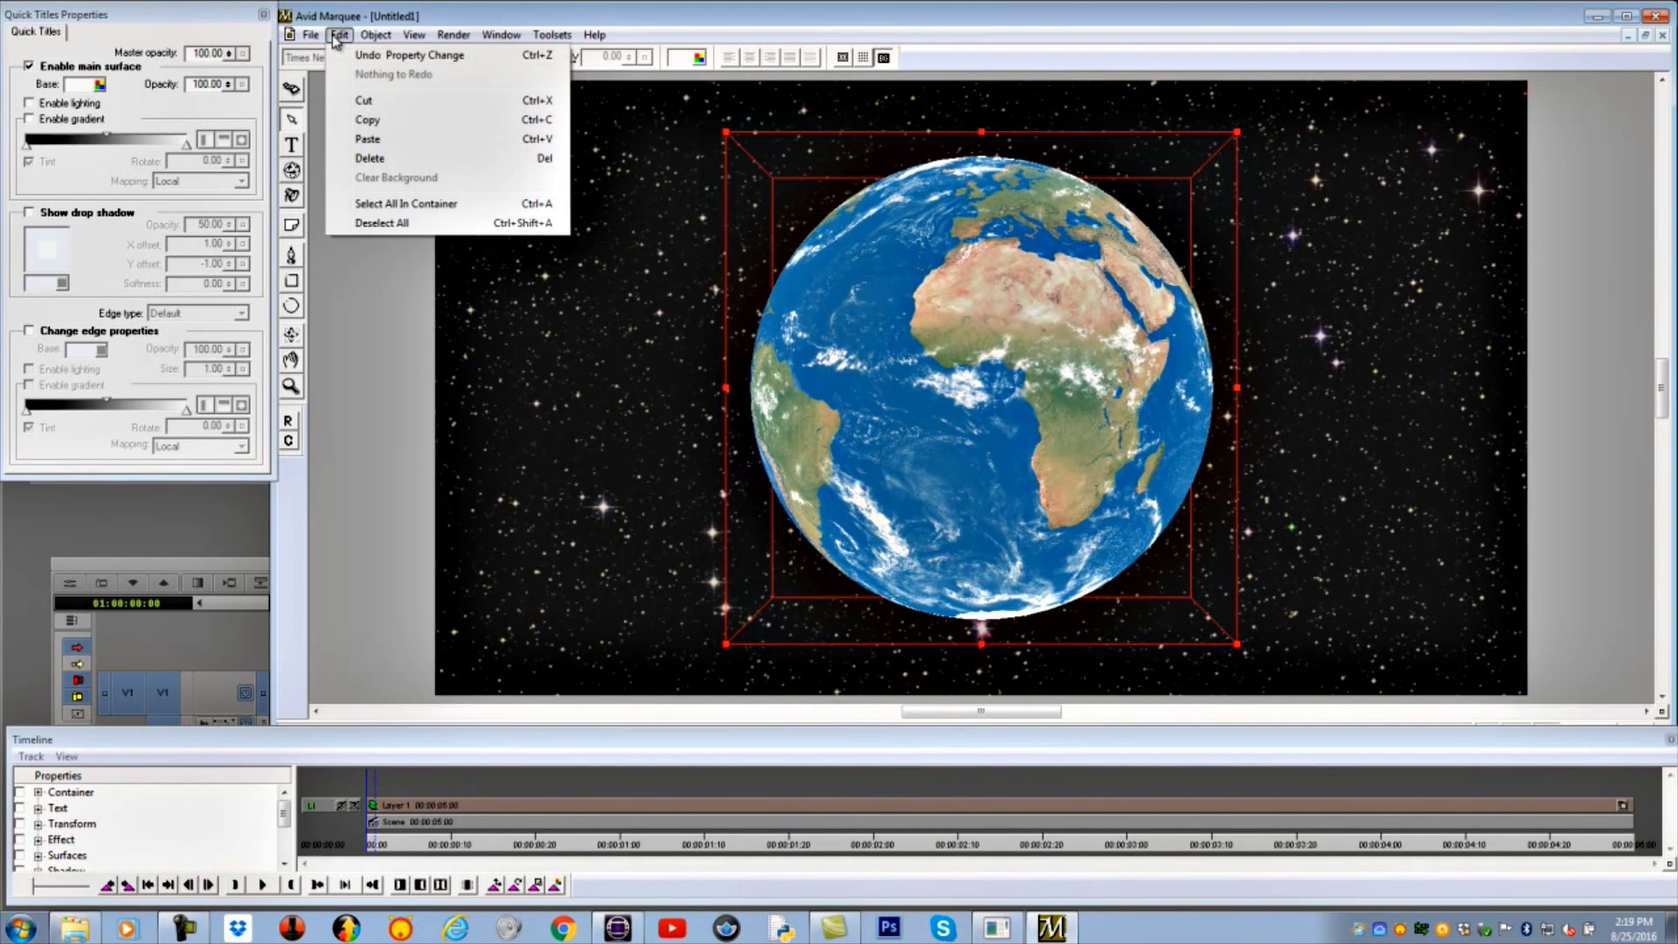
pyautogui.moveTo(315, 35)
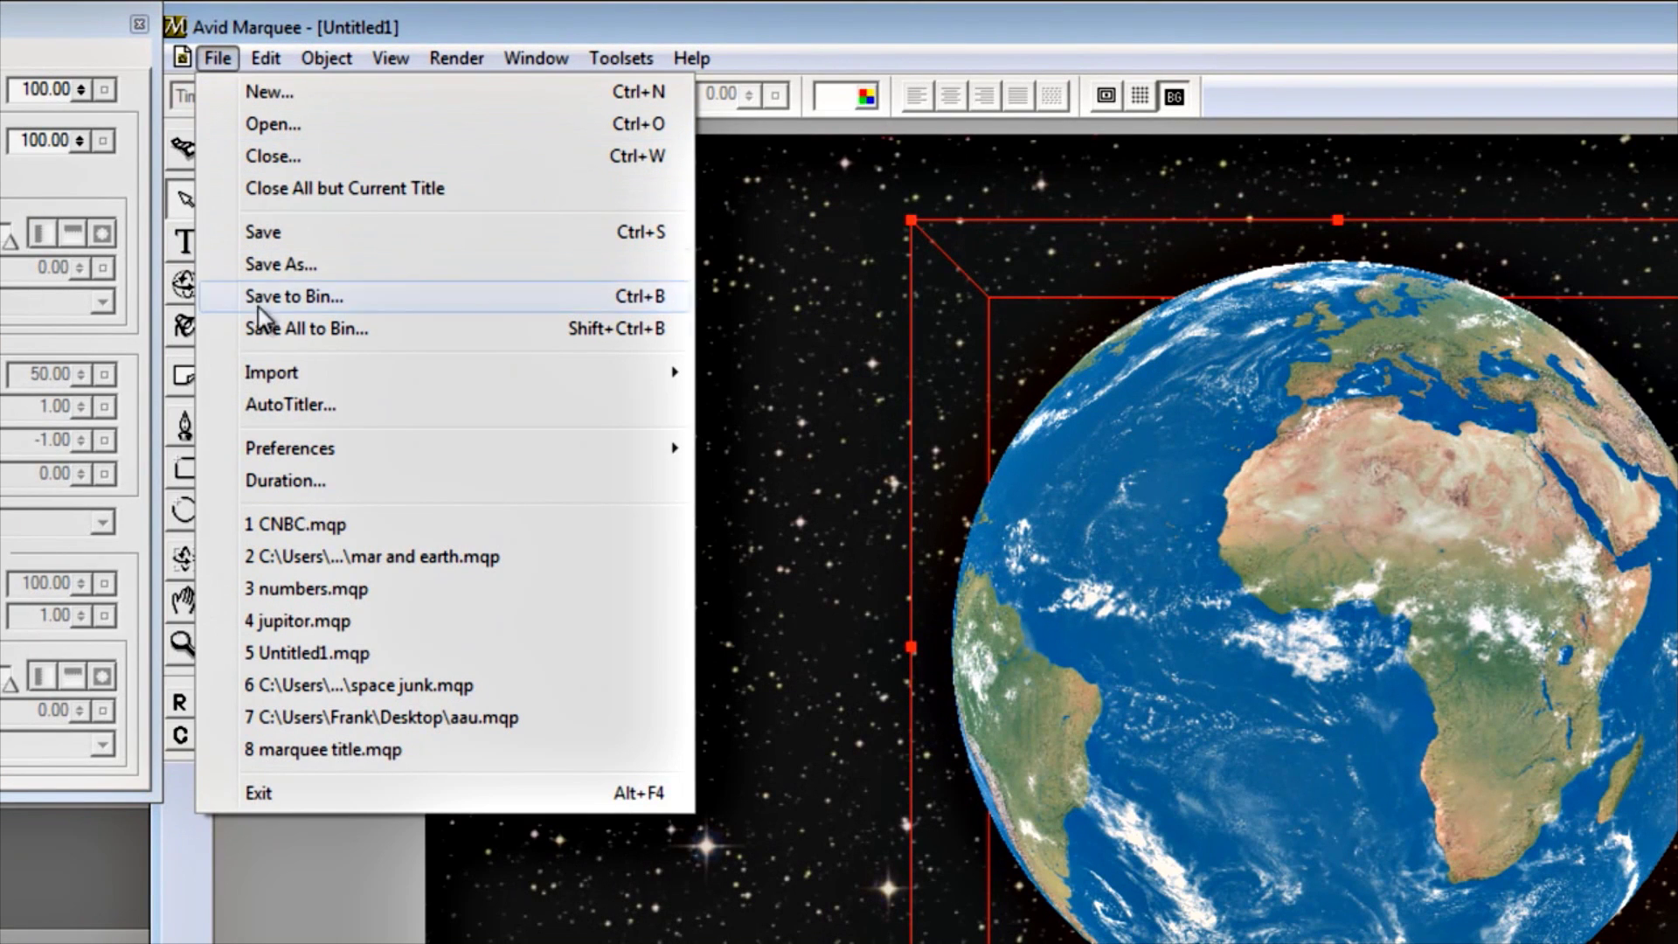
pyautogui.click(308, 496)
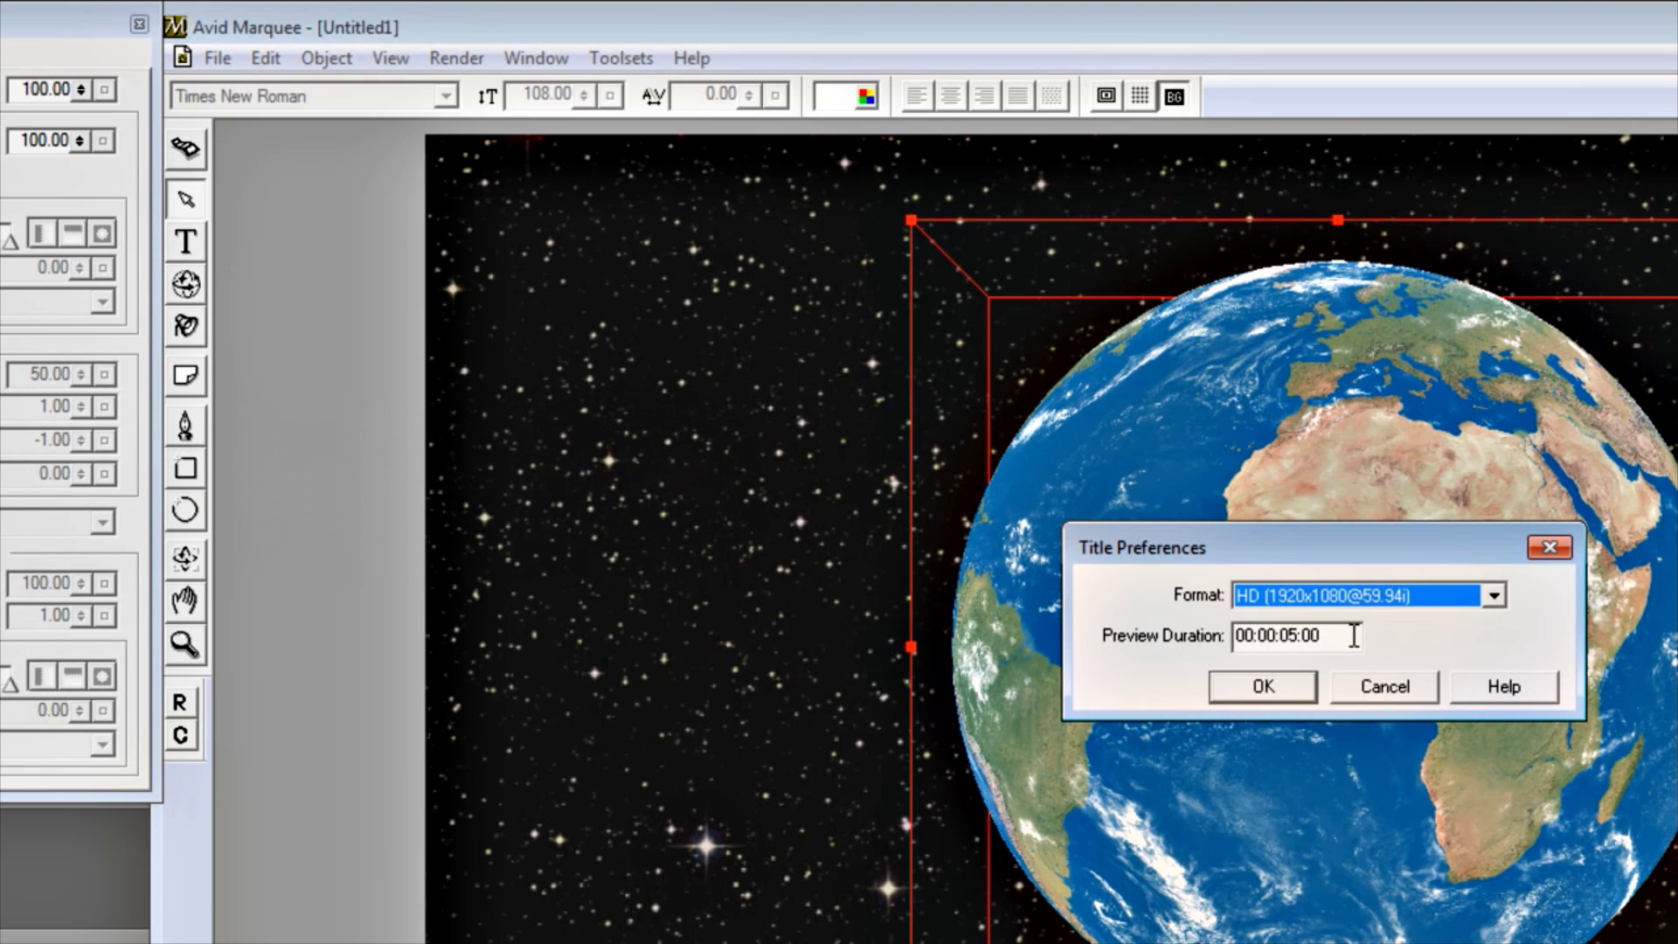
pyautogui.press('Tab')
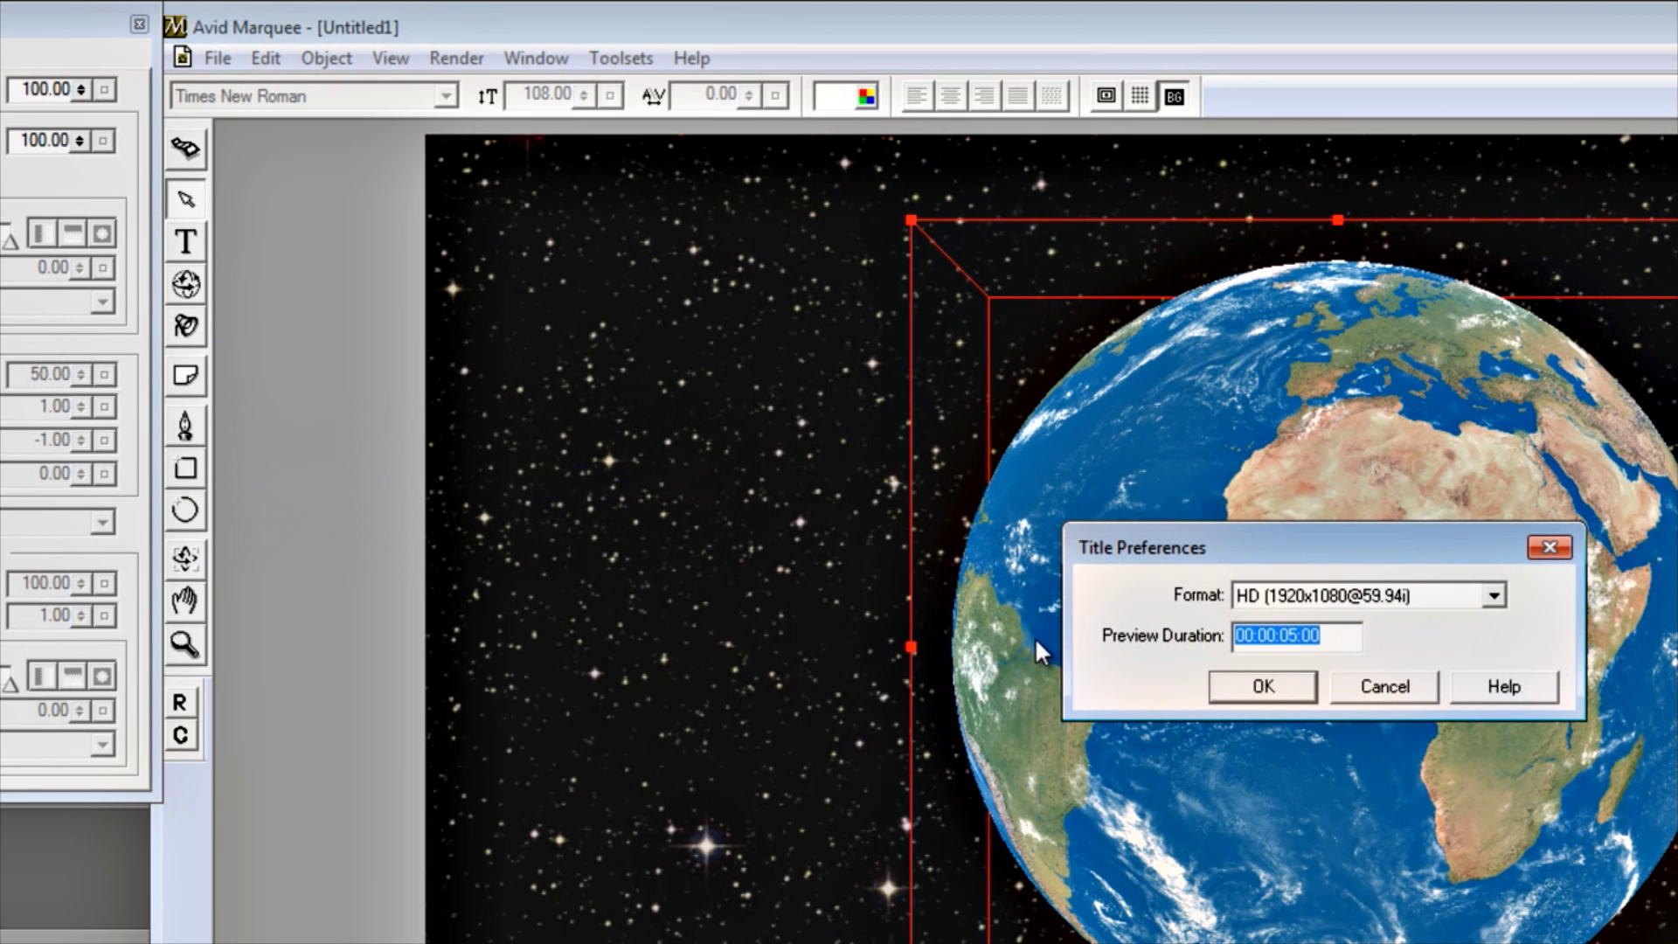
pyautogui.write('30')
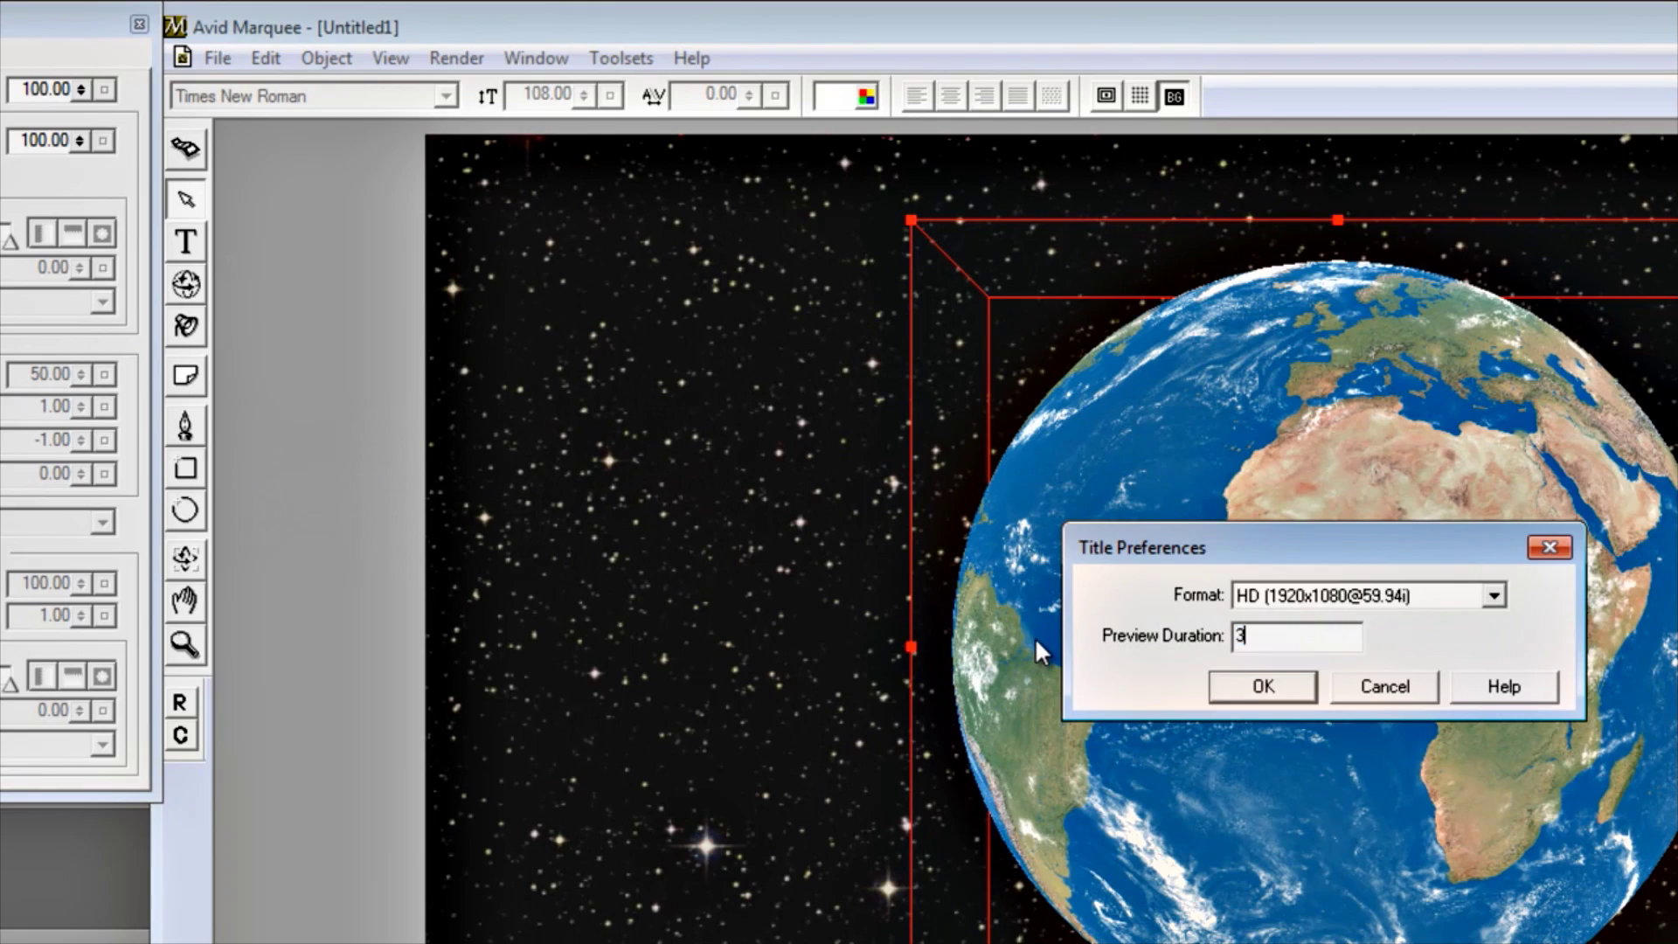
pyautogui.write('00')
pyautogui.press('Return')
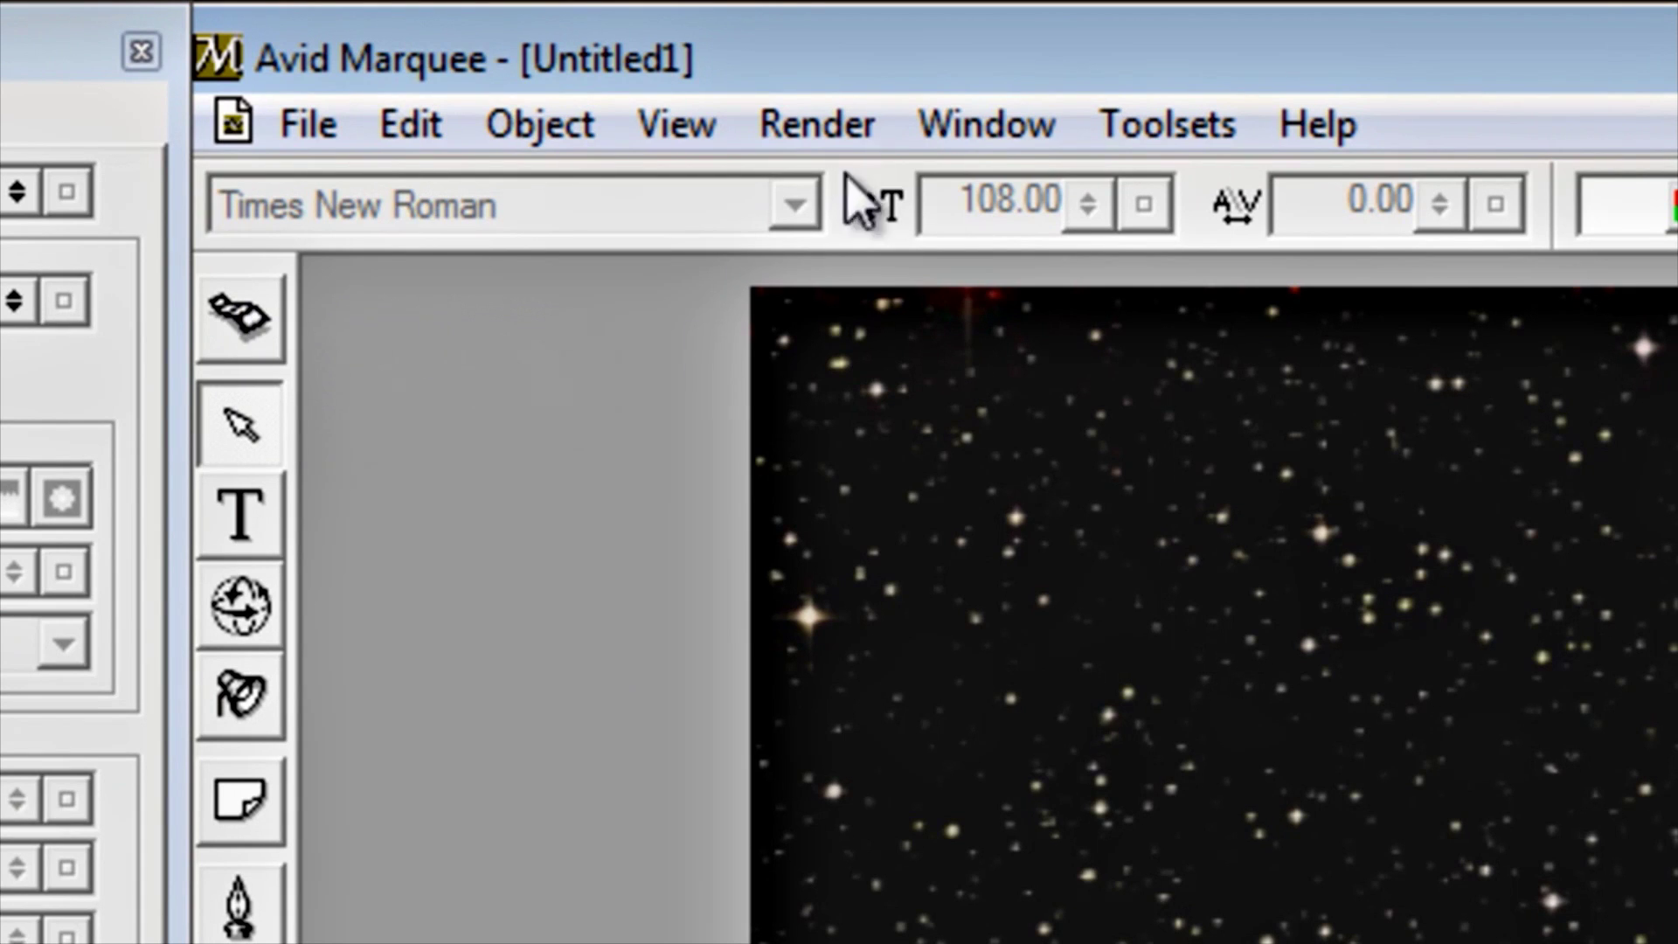
# - Turn on animation mode, leaving the toolset unchanged
pyautogui.click(1137, 145)
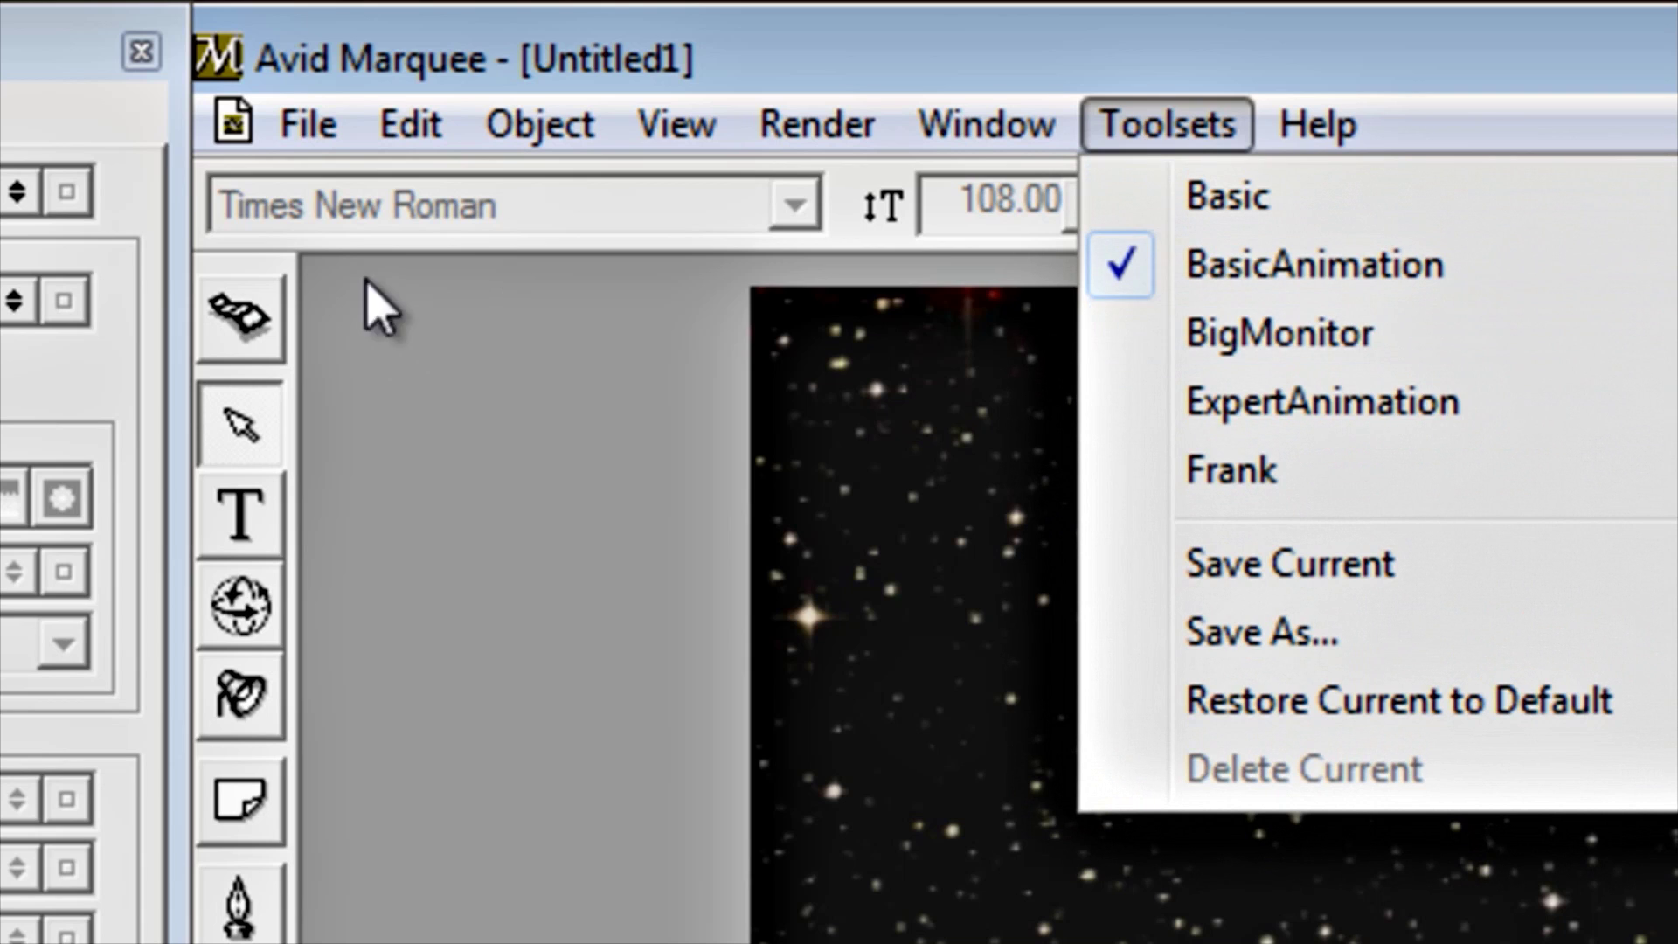
pyautogui.click(398, 454)
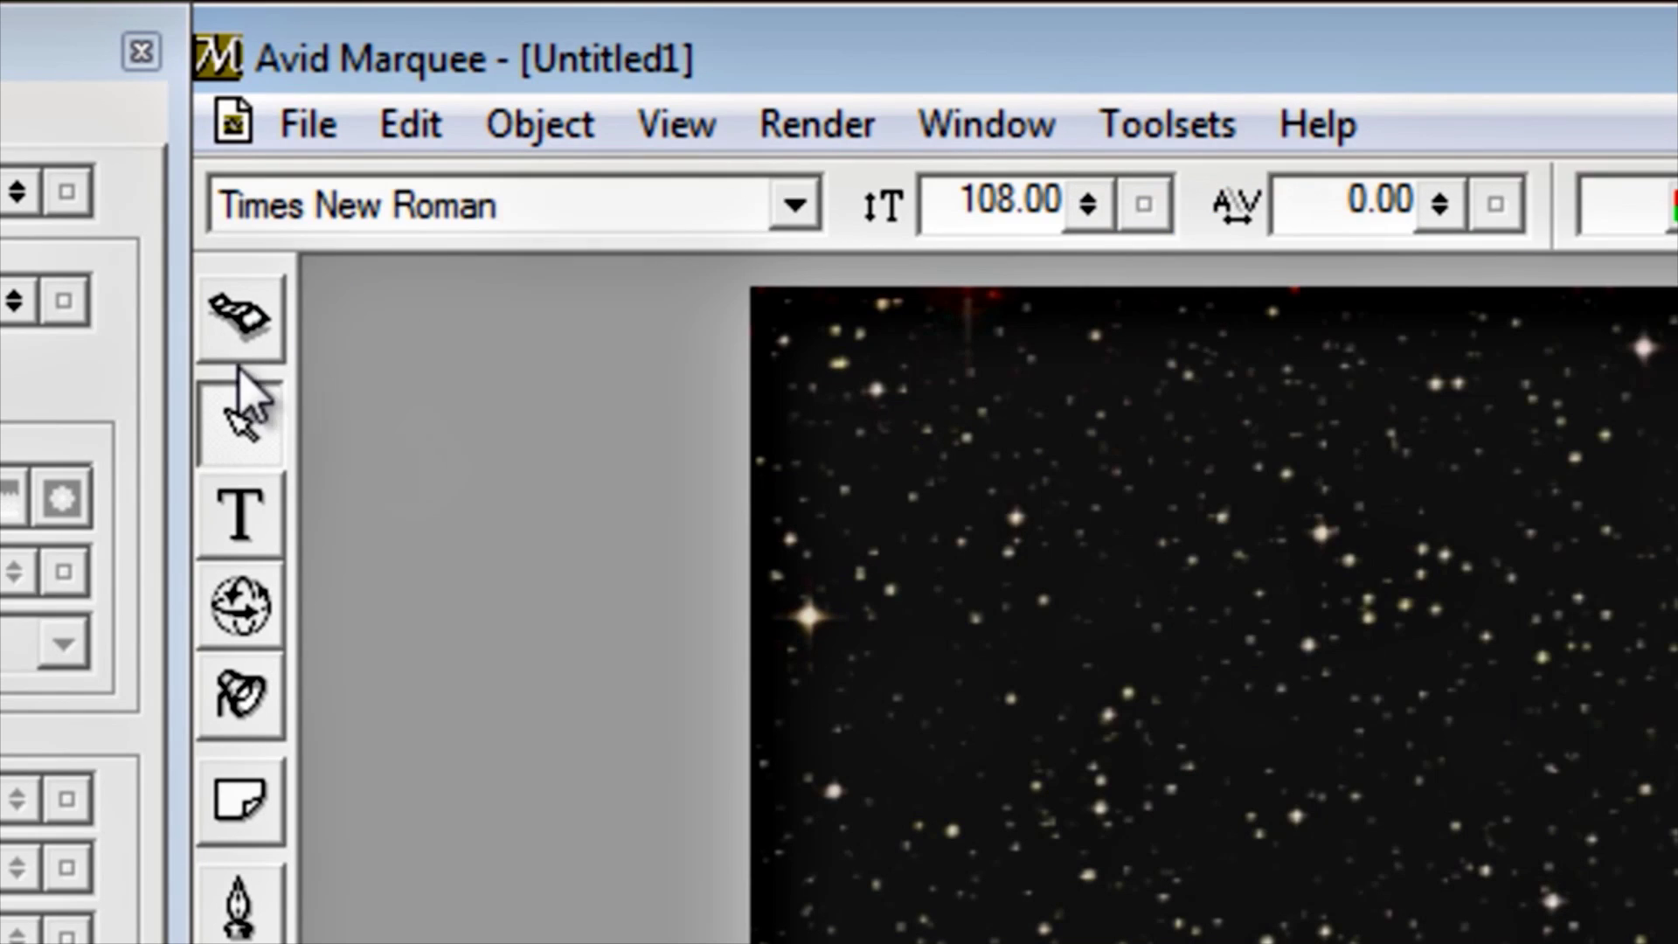
pyautogui.click(237, 322)
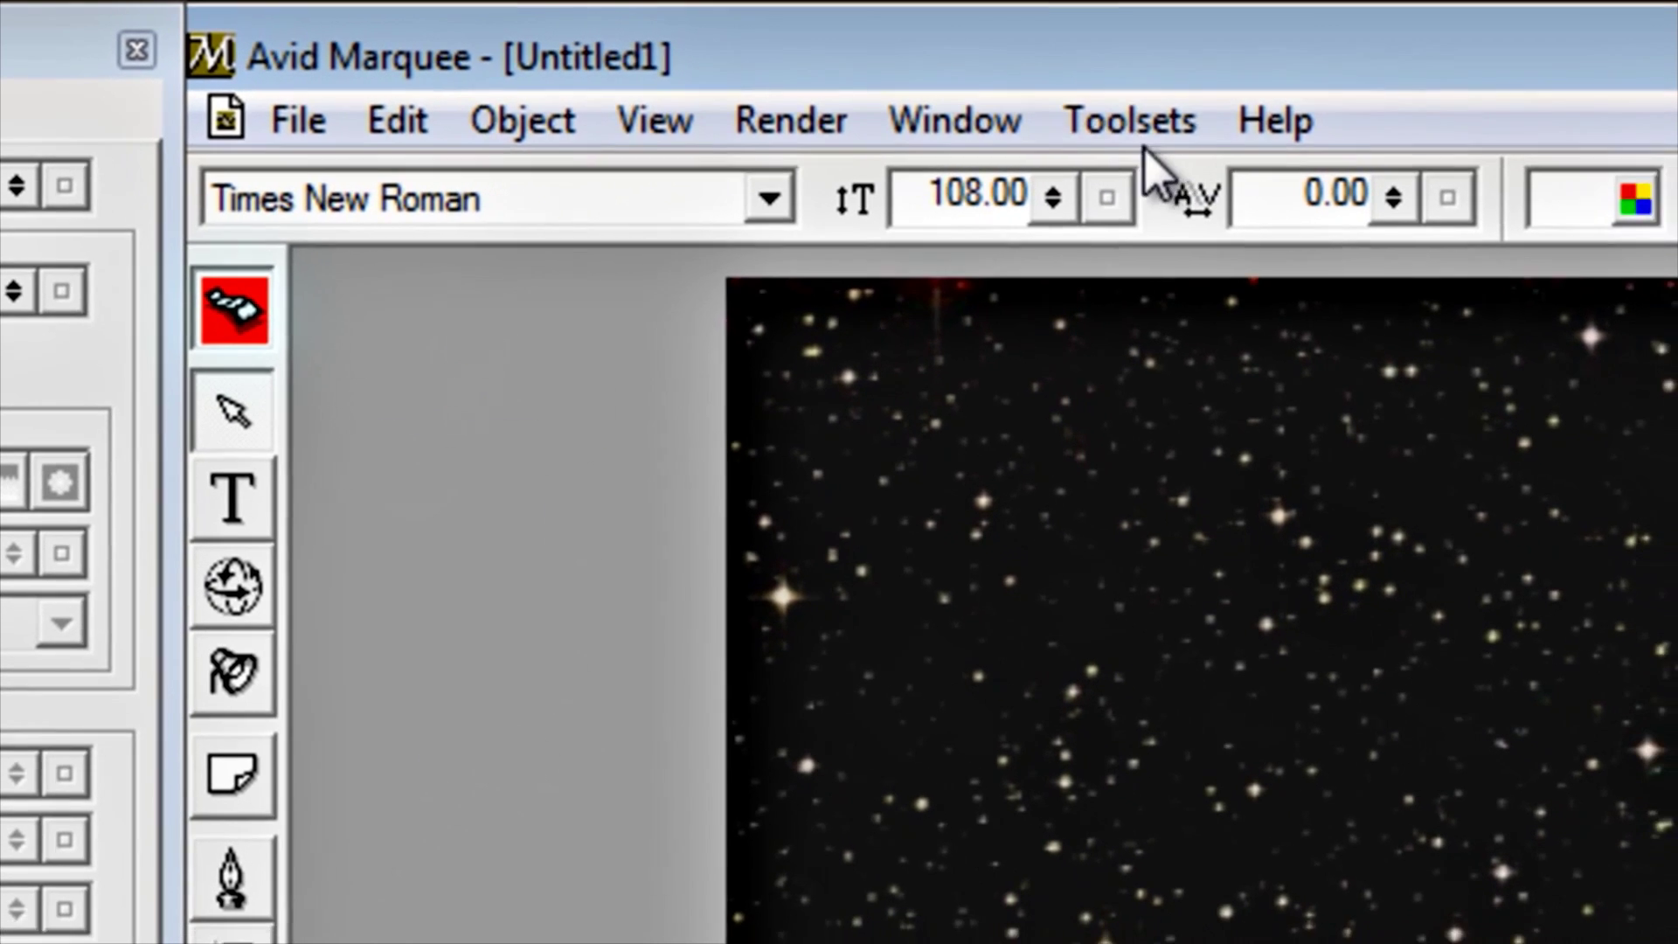
# - Show the globe's Transform properties and move the panel to the left
pyautogui.click(949, 120)
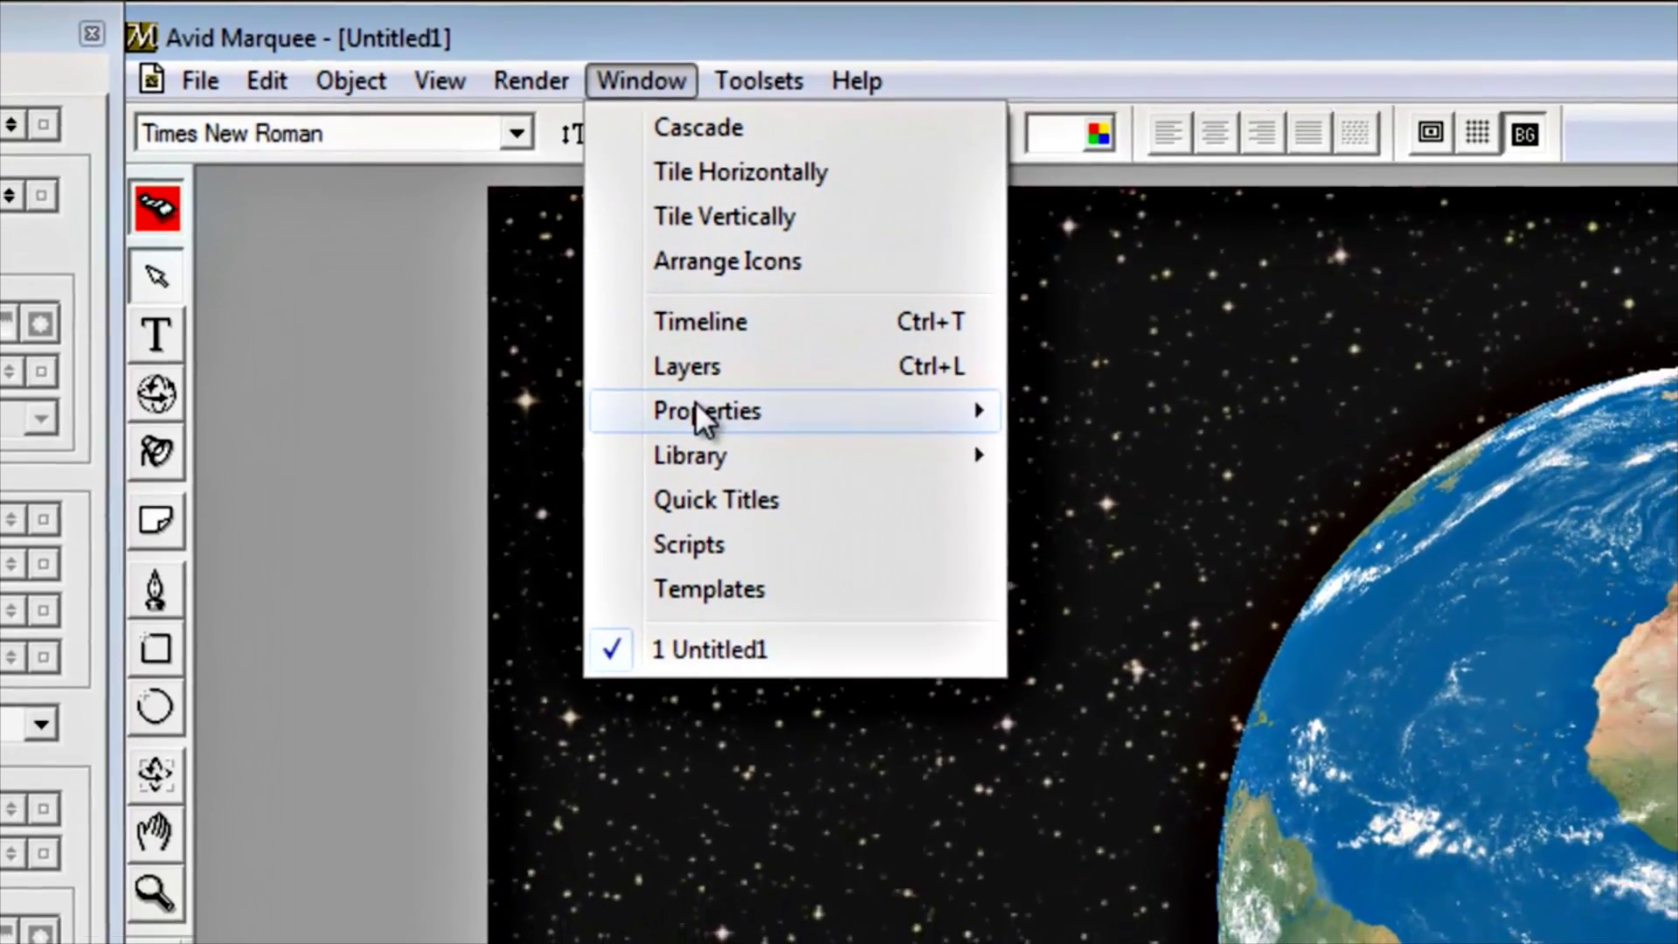
pyautogui.moveTo(697, 412)
pyautogui.click(1086, 497)
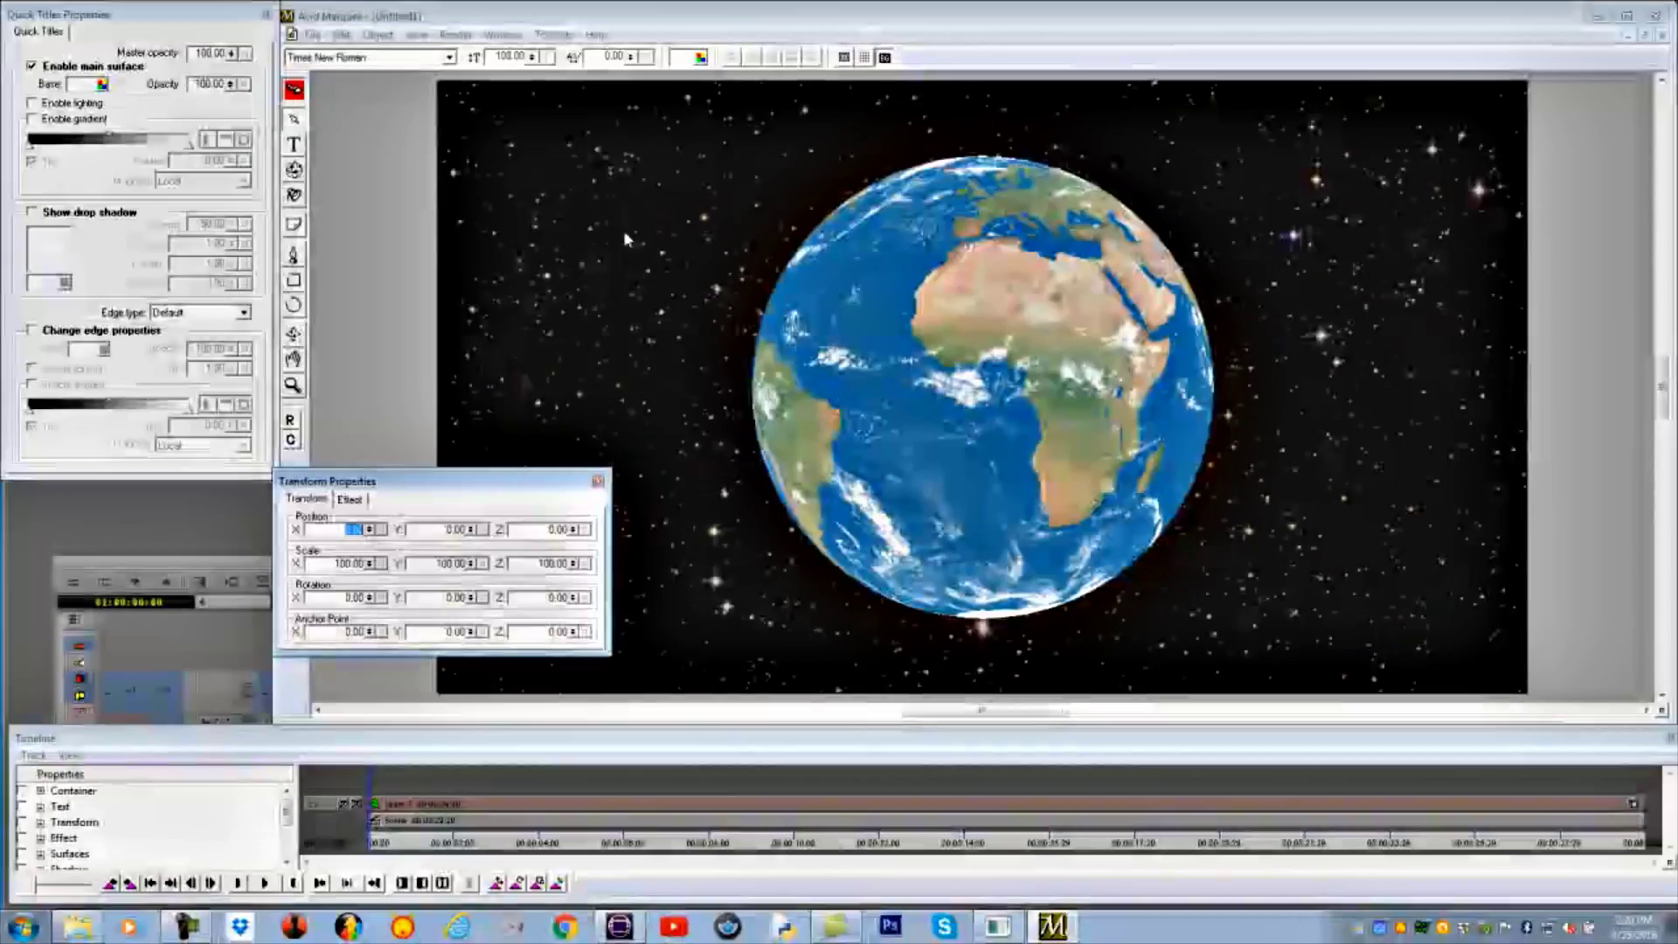
pyautogui.moveTo(470, 481); pyautogui.dragTo(250, 404)
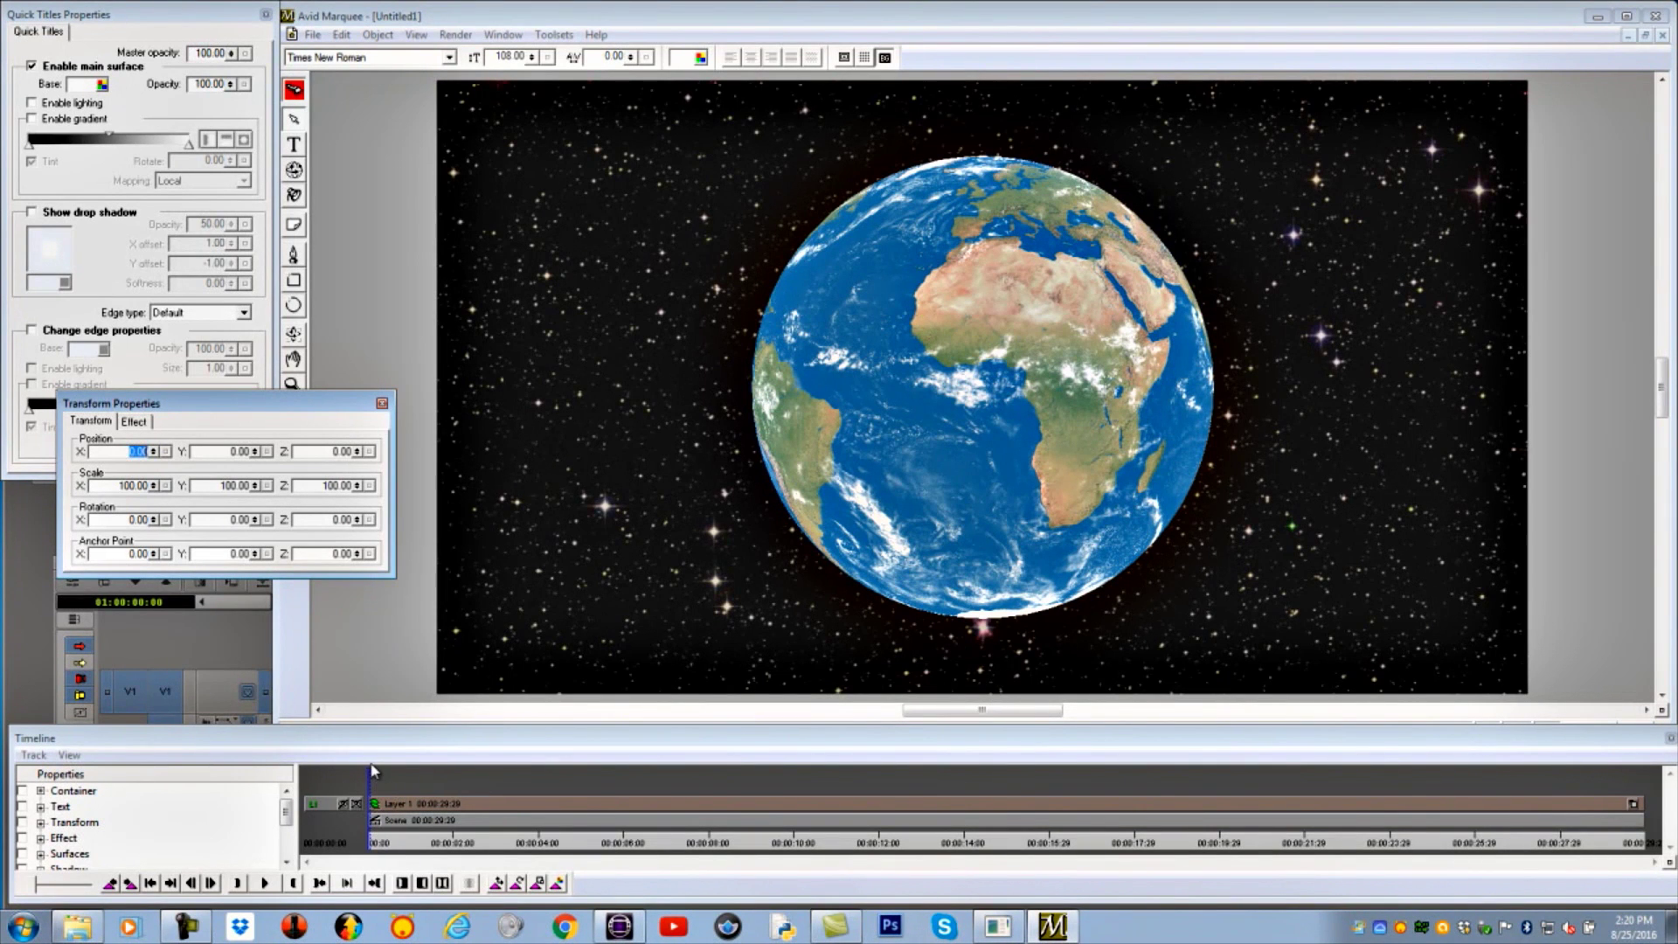
# - Keyframe the globe's Y rotation from 0 at the start to 360 at the timeline end
pyautogui.moveTo(374, 778); pyautogui.dragTo(408, 794)
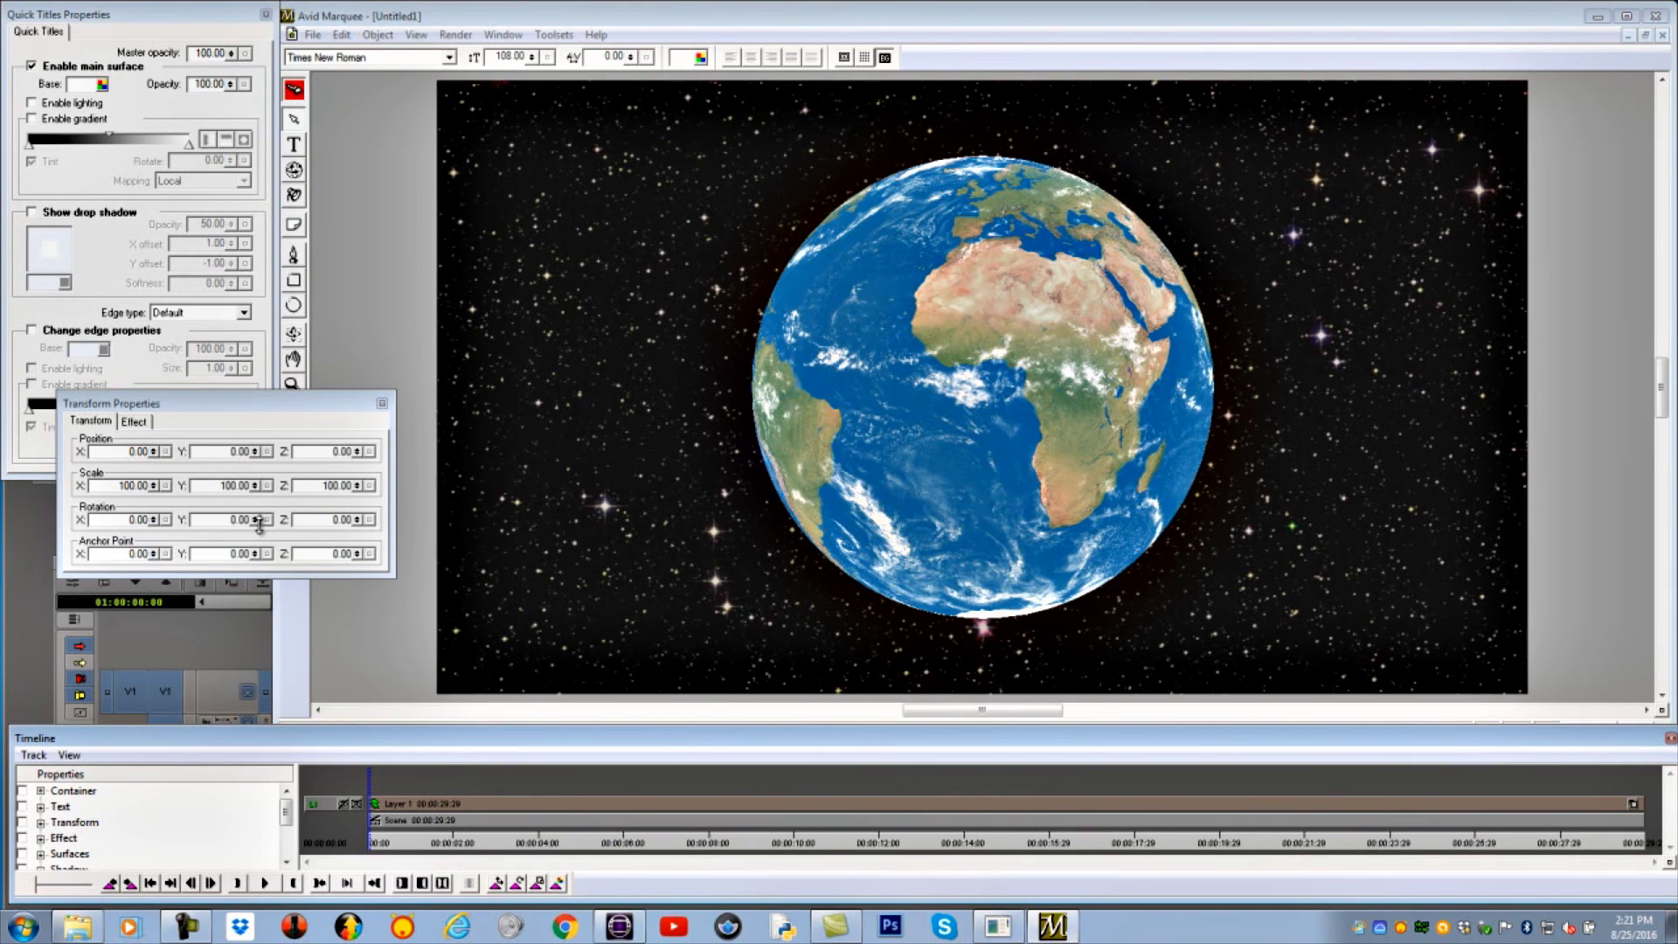
pyautogui.moveTo(259, 523); pyautogui.dragTo(264, 524)
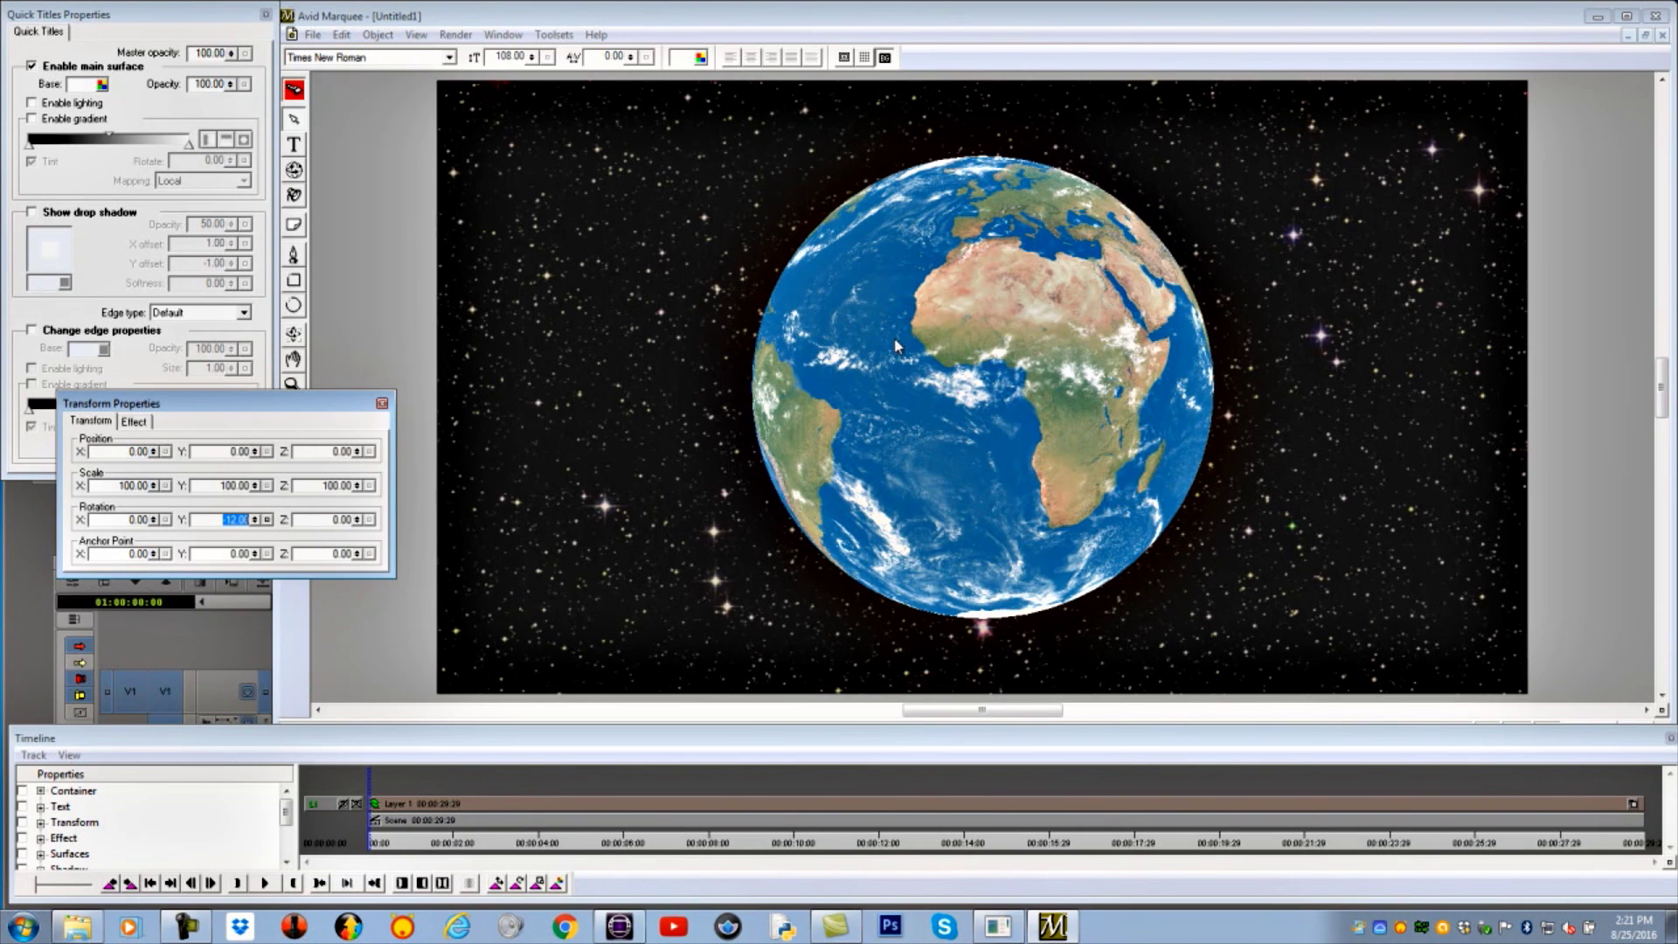
pyautogui.click(1019, 347)
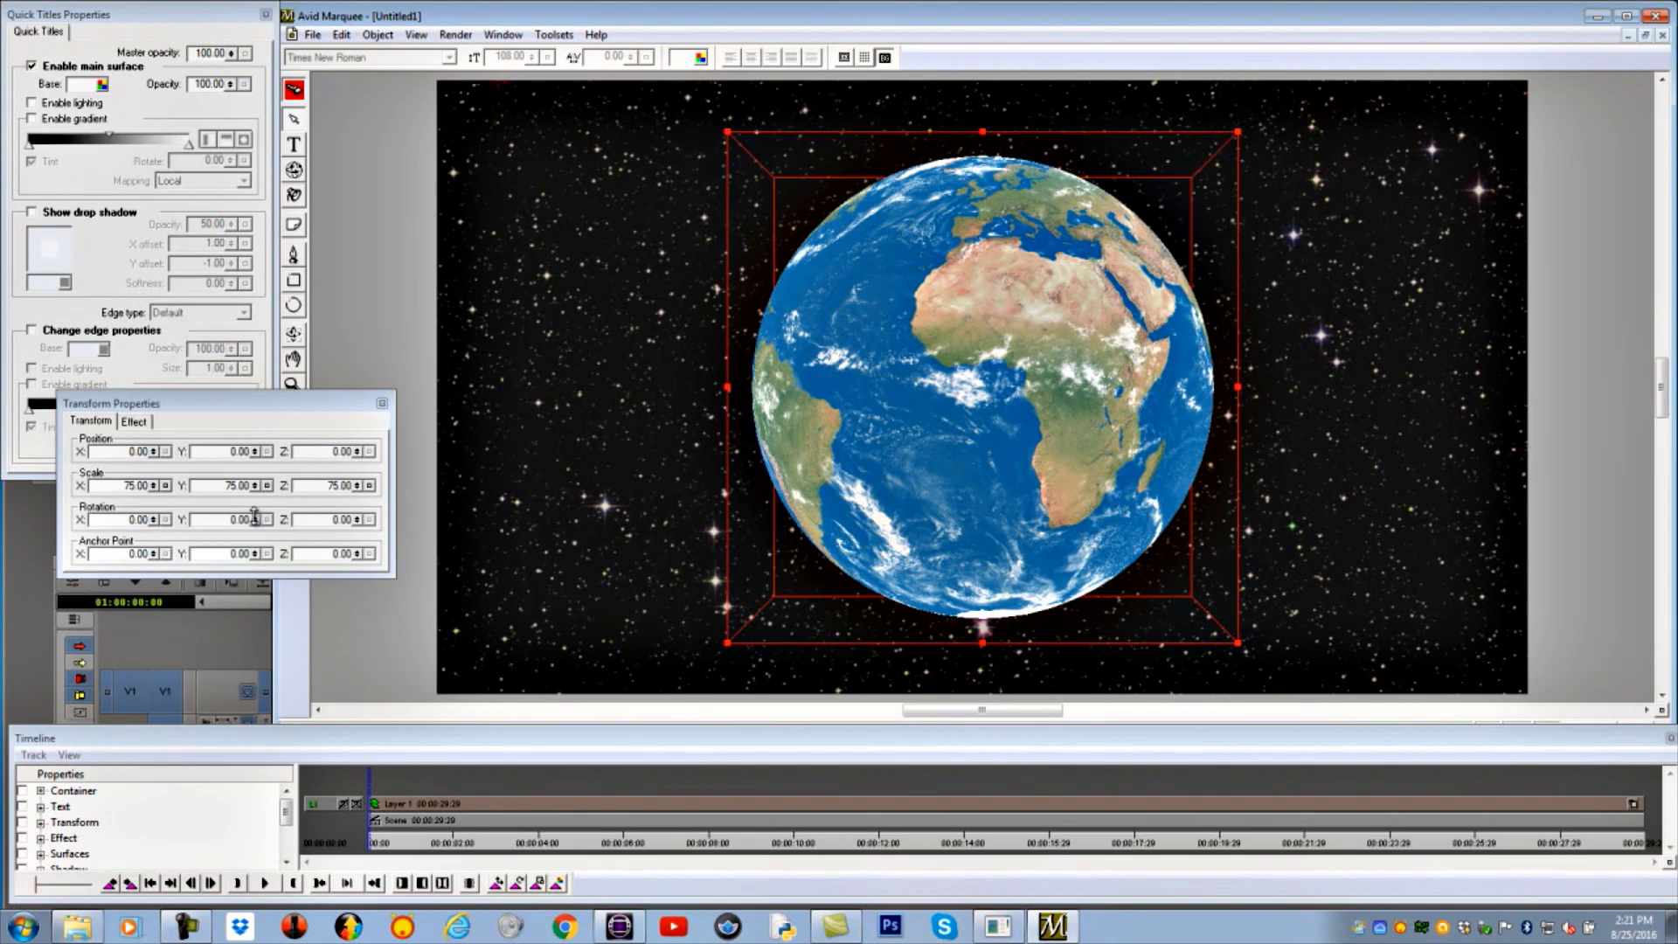
pyautogui.moveTo(254, 519); pyautogui.dragTo(255, 516)
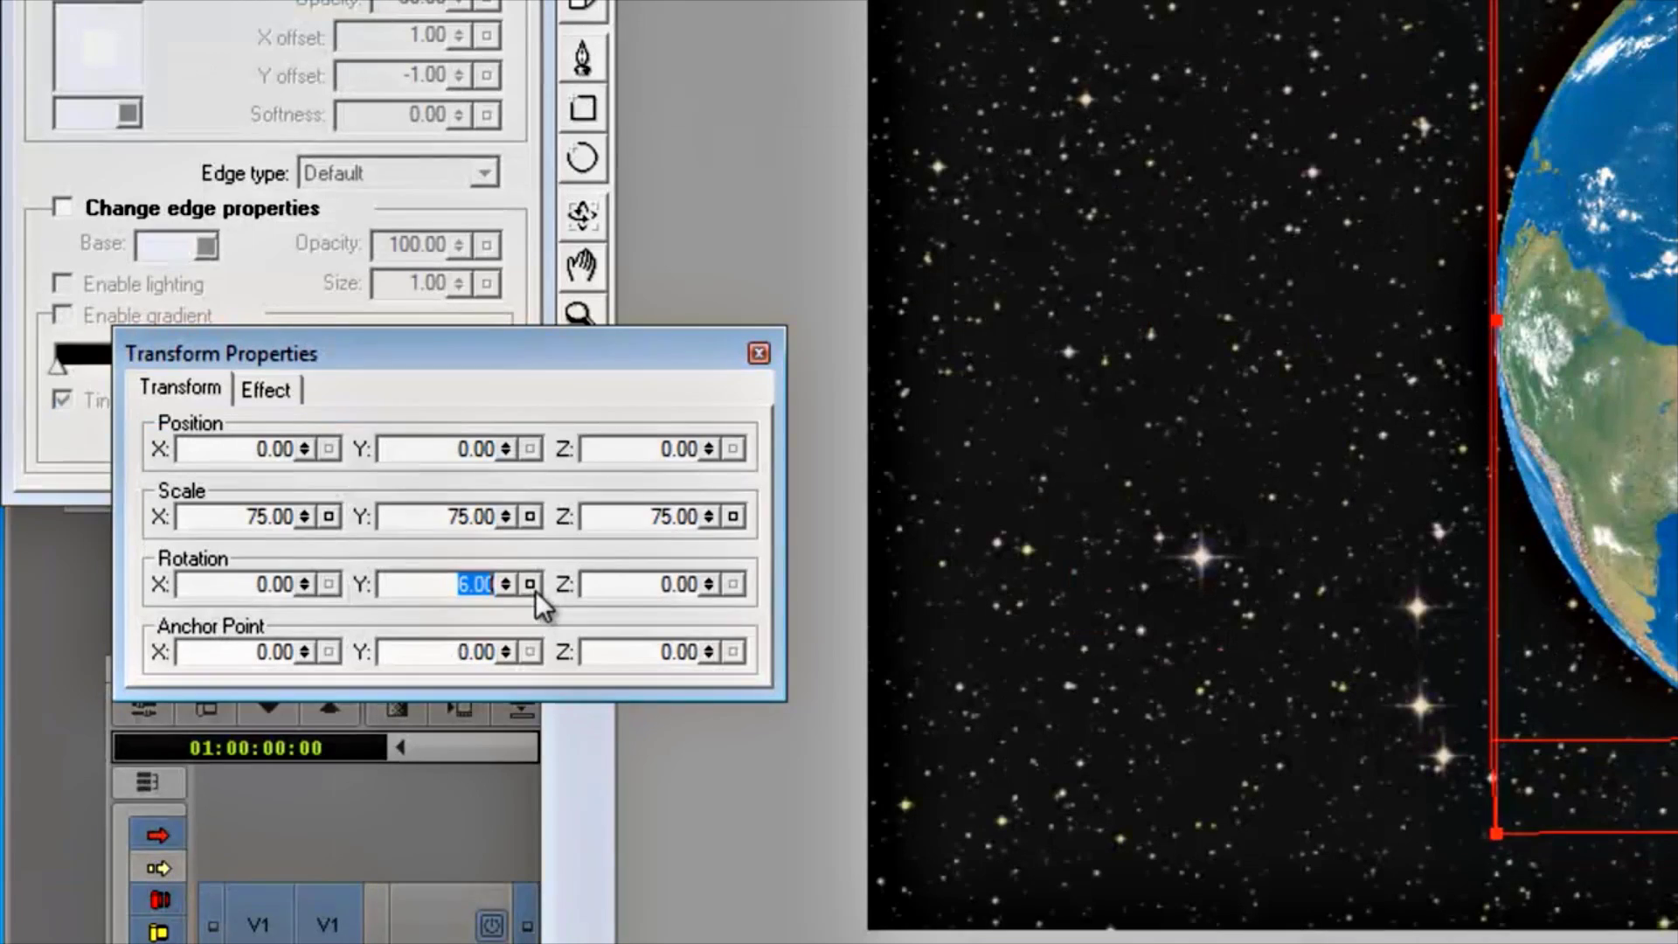
pyautogui.moveTo(535, 590); pyautogui.dragTo(532, 586)
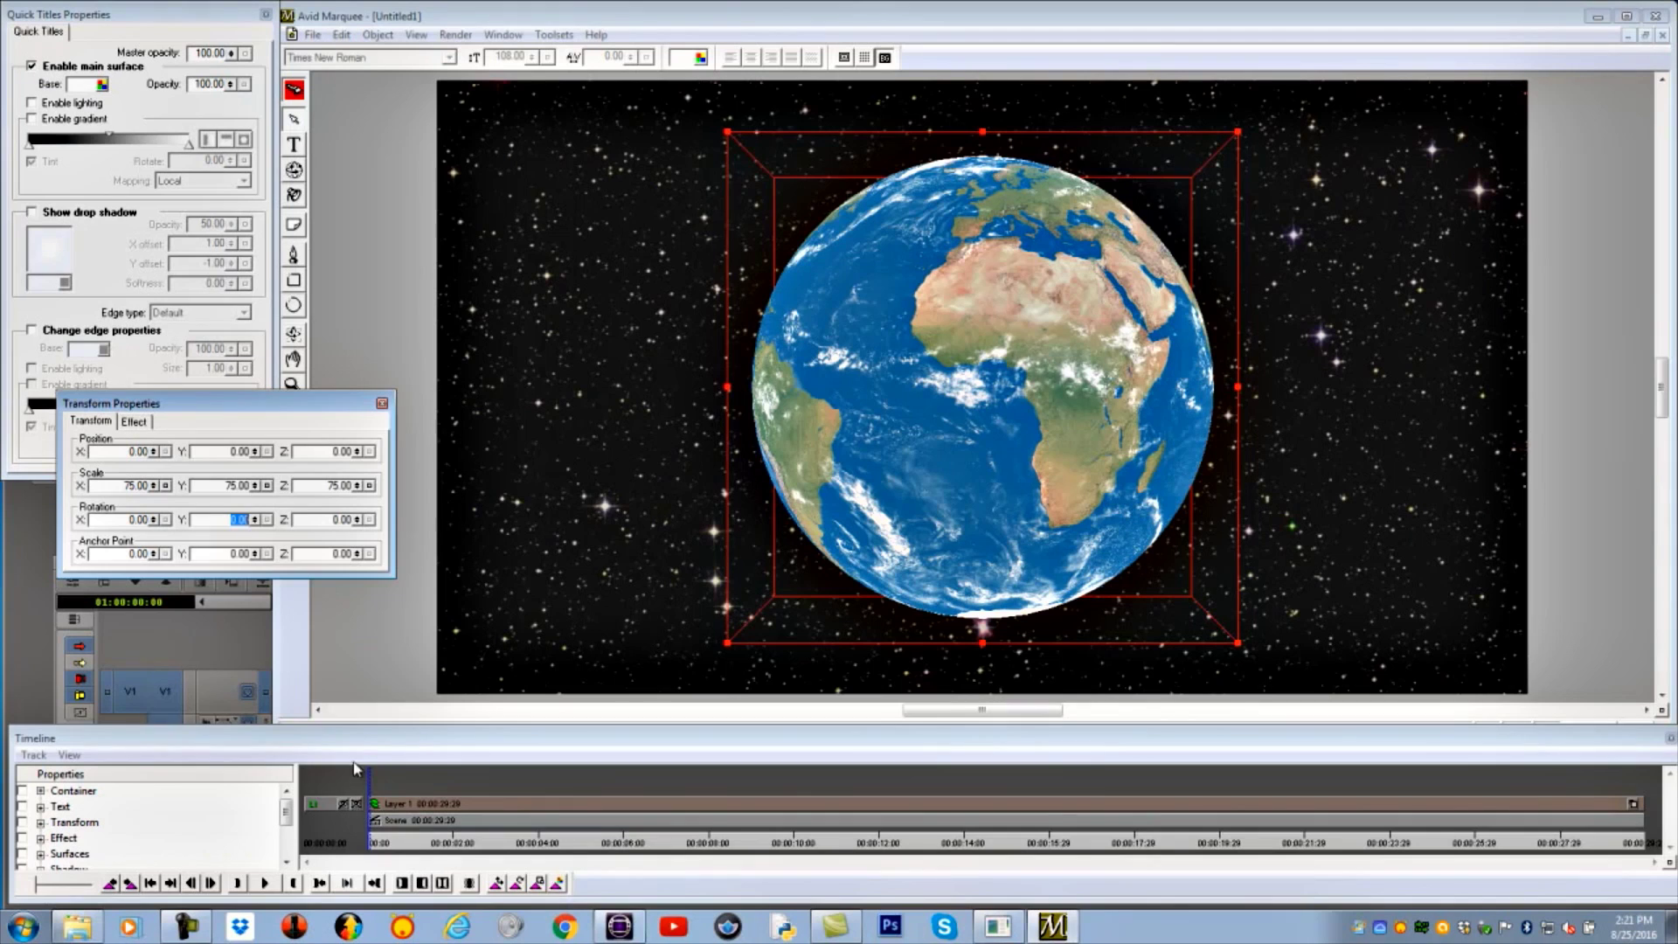
pyautogui.moveTo(369, 770); pyautogui.dragTo(1643, 771)
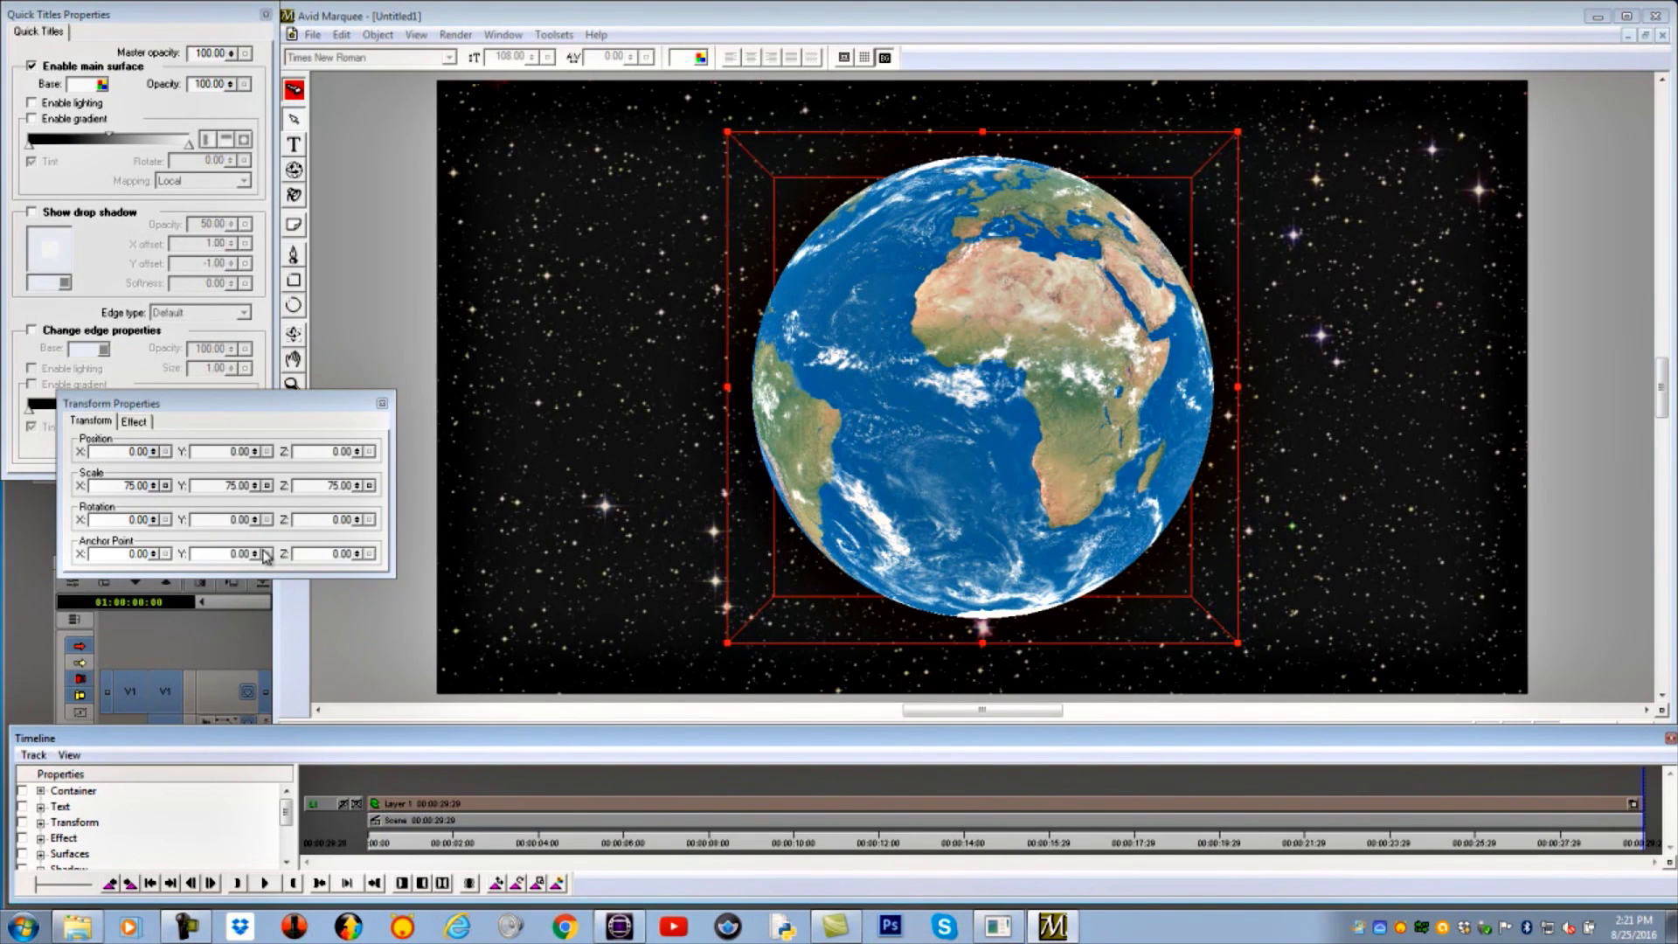
pyautogui.moveTo(227, 519); pyautogui.dragTo(249, 516)
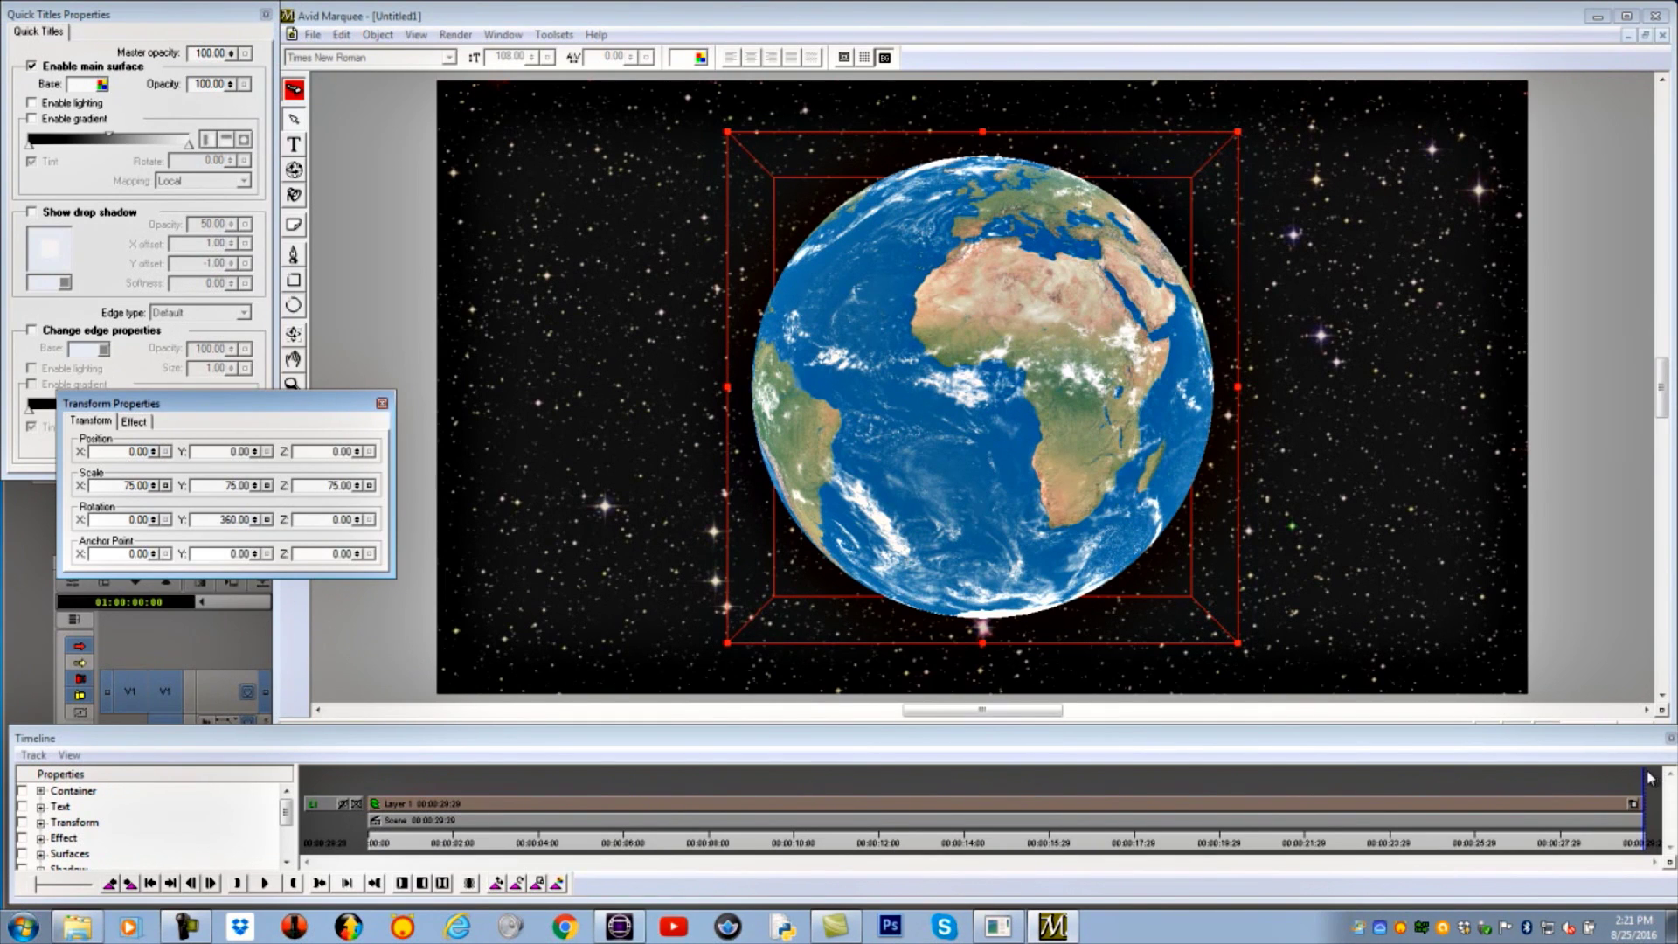
pyautogui.moveTo(1648, 778); pyautogui.dragTo(368, 800)
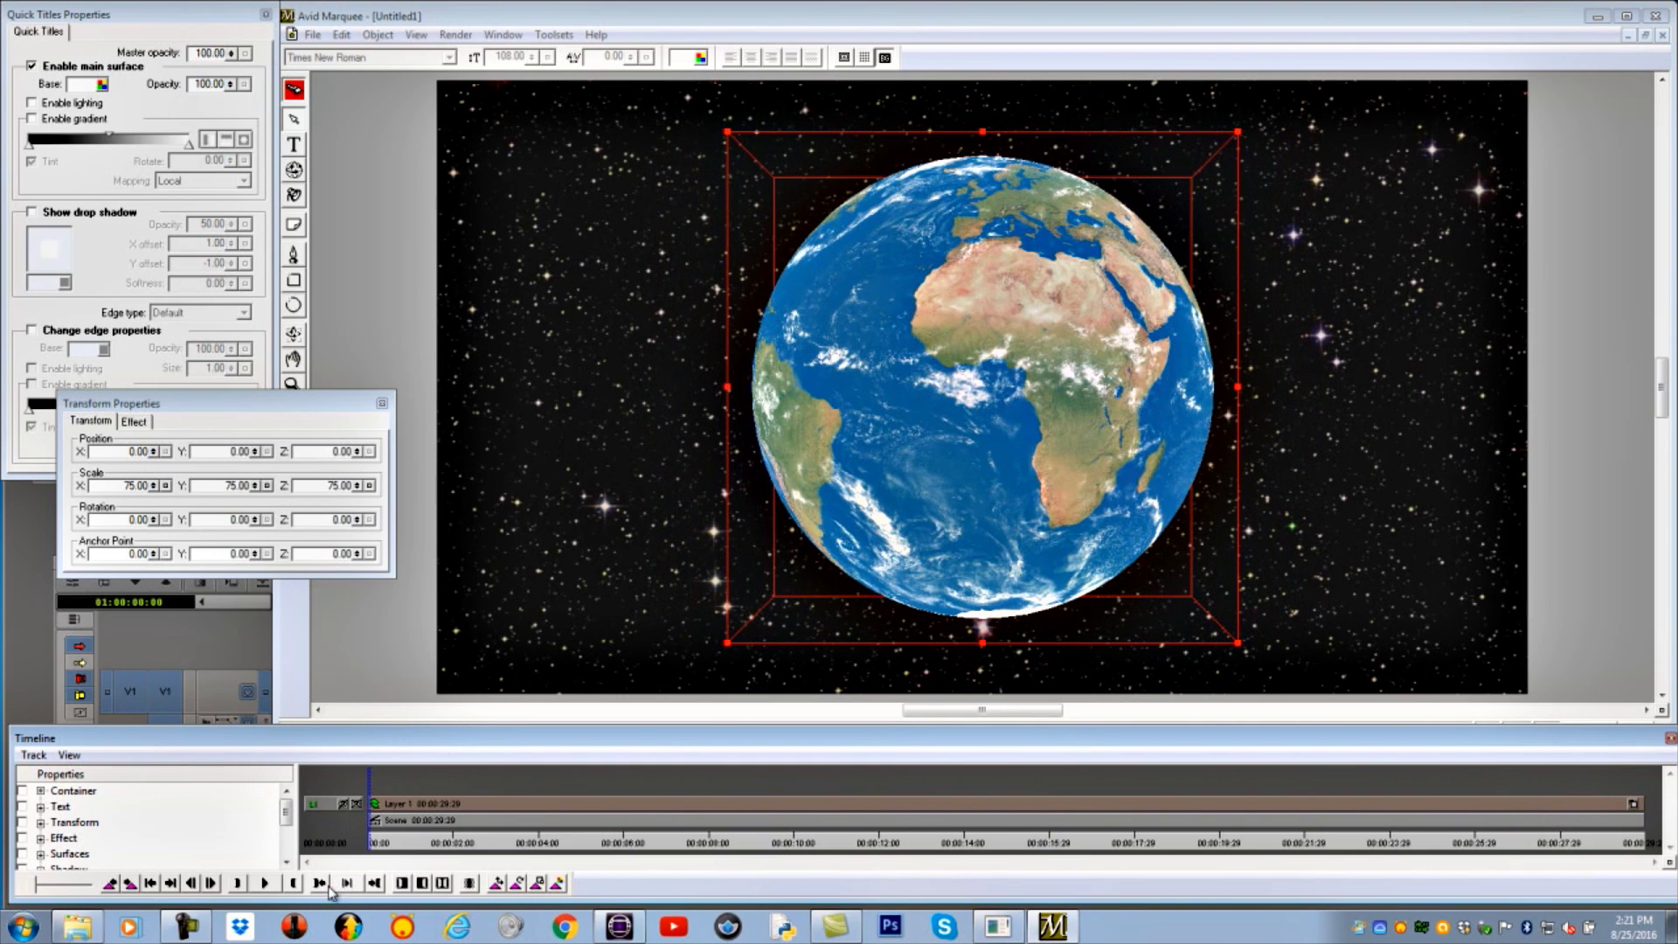
pyautogui.click(270, 887)
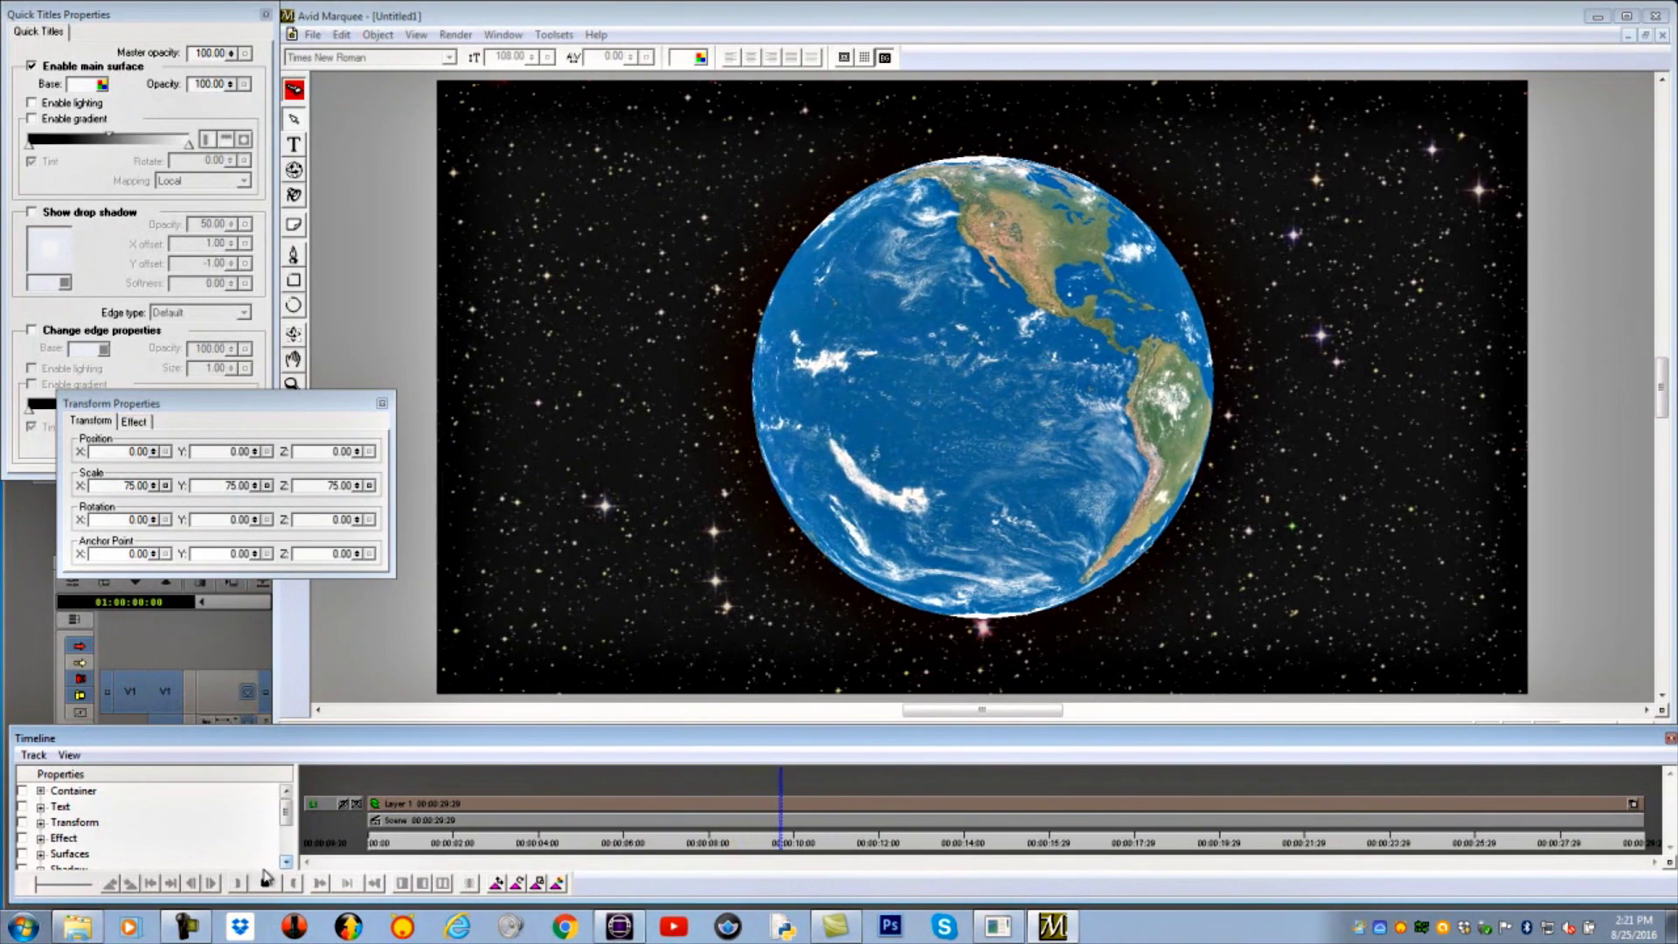
pyautogui.press('space')
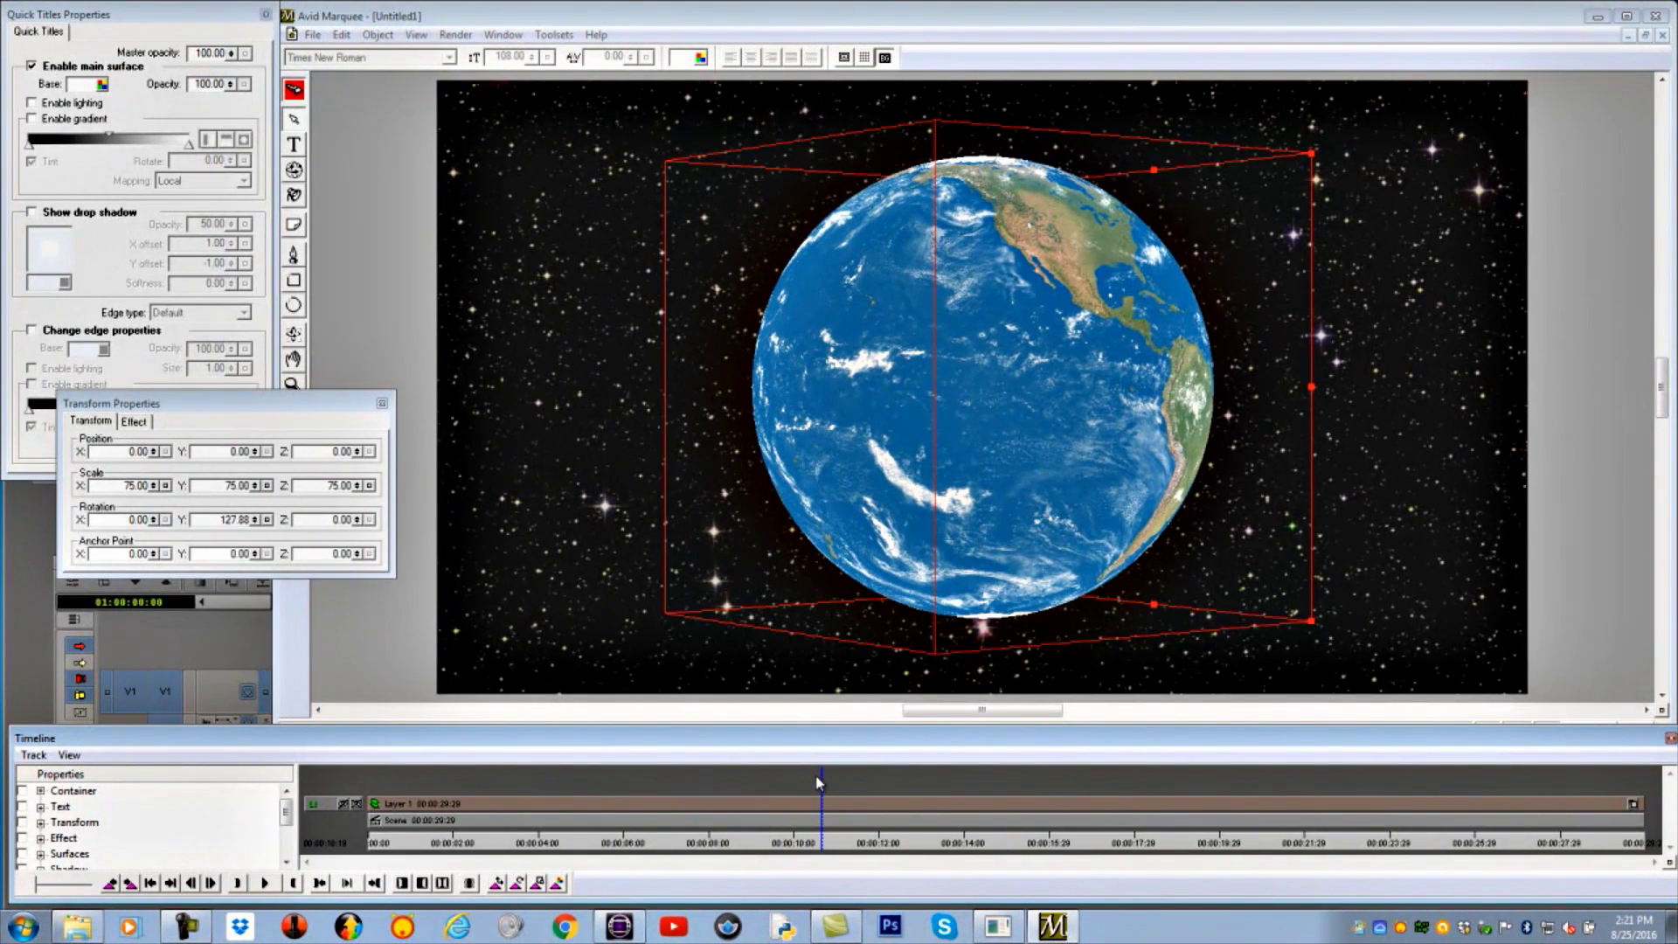
pyautogui.click(774, 778)
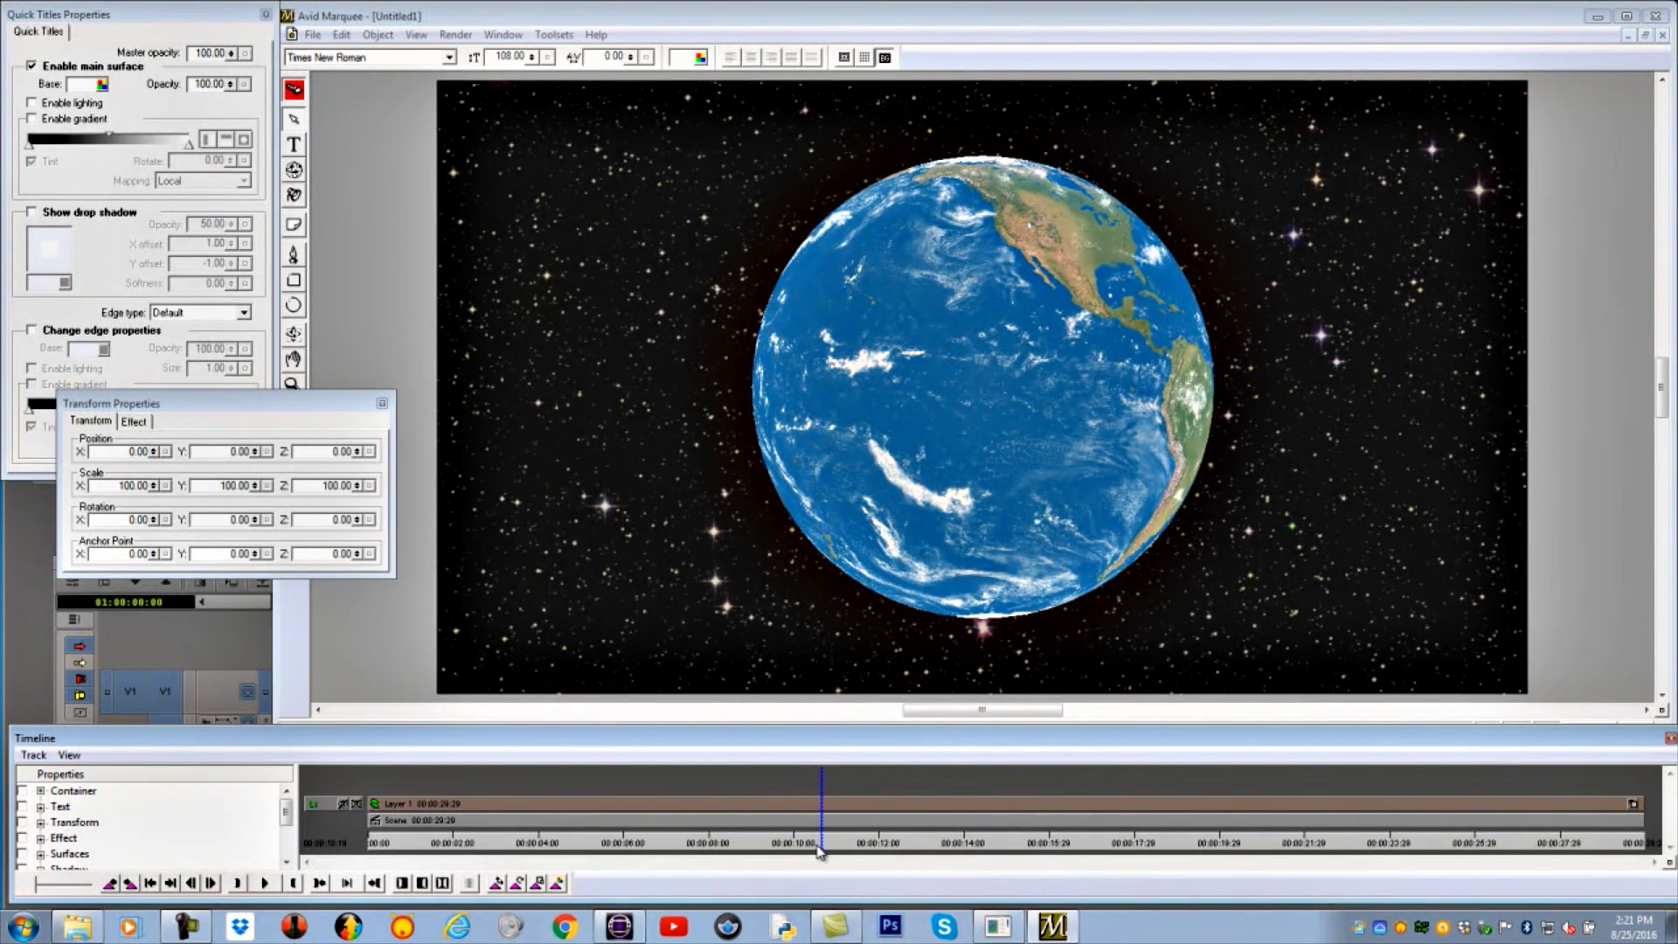
pyautogui.moveTo(822, 852); pyautogui.dragTo(296, 872)
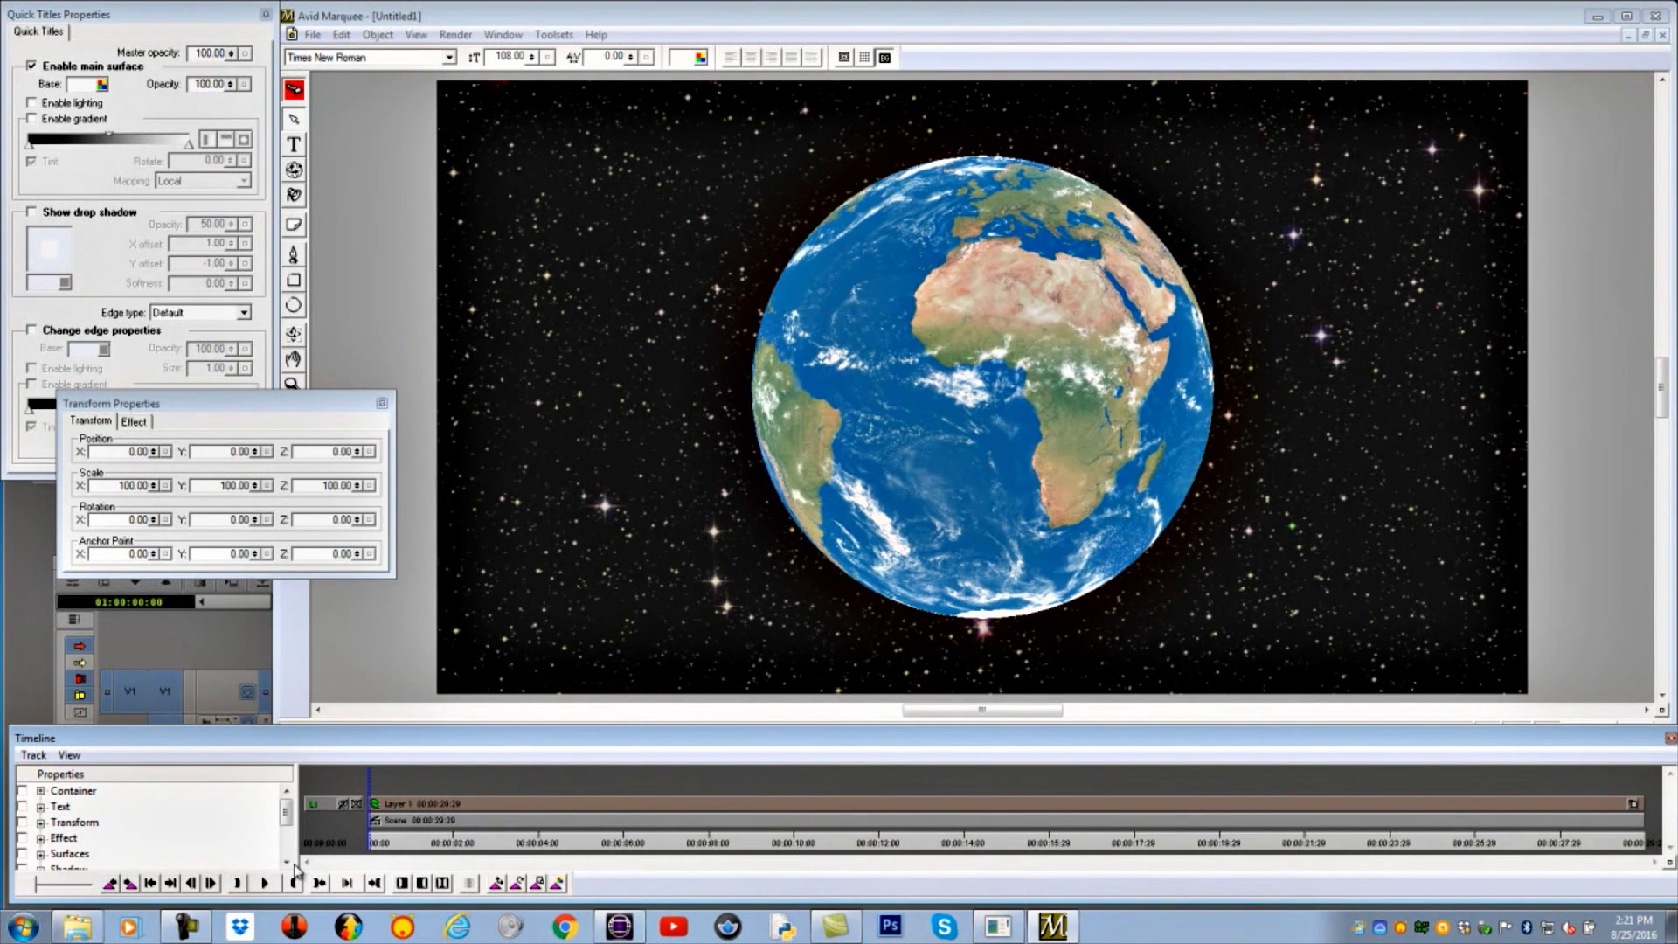
# - Turn off animation mode and create a new blank DVE layer filling the canvas
pyautogui.click(295, 90)
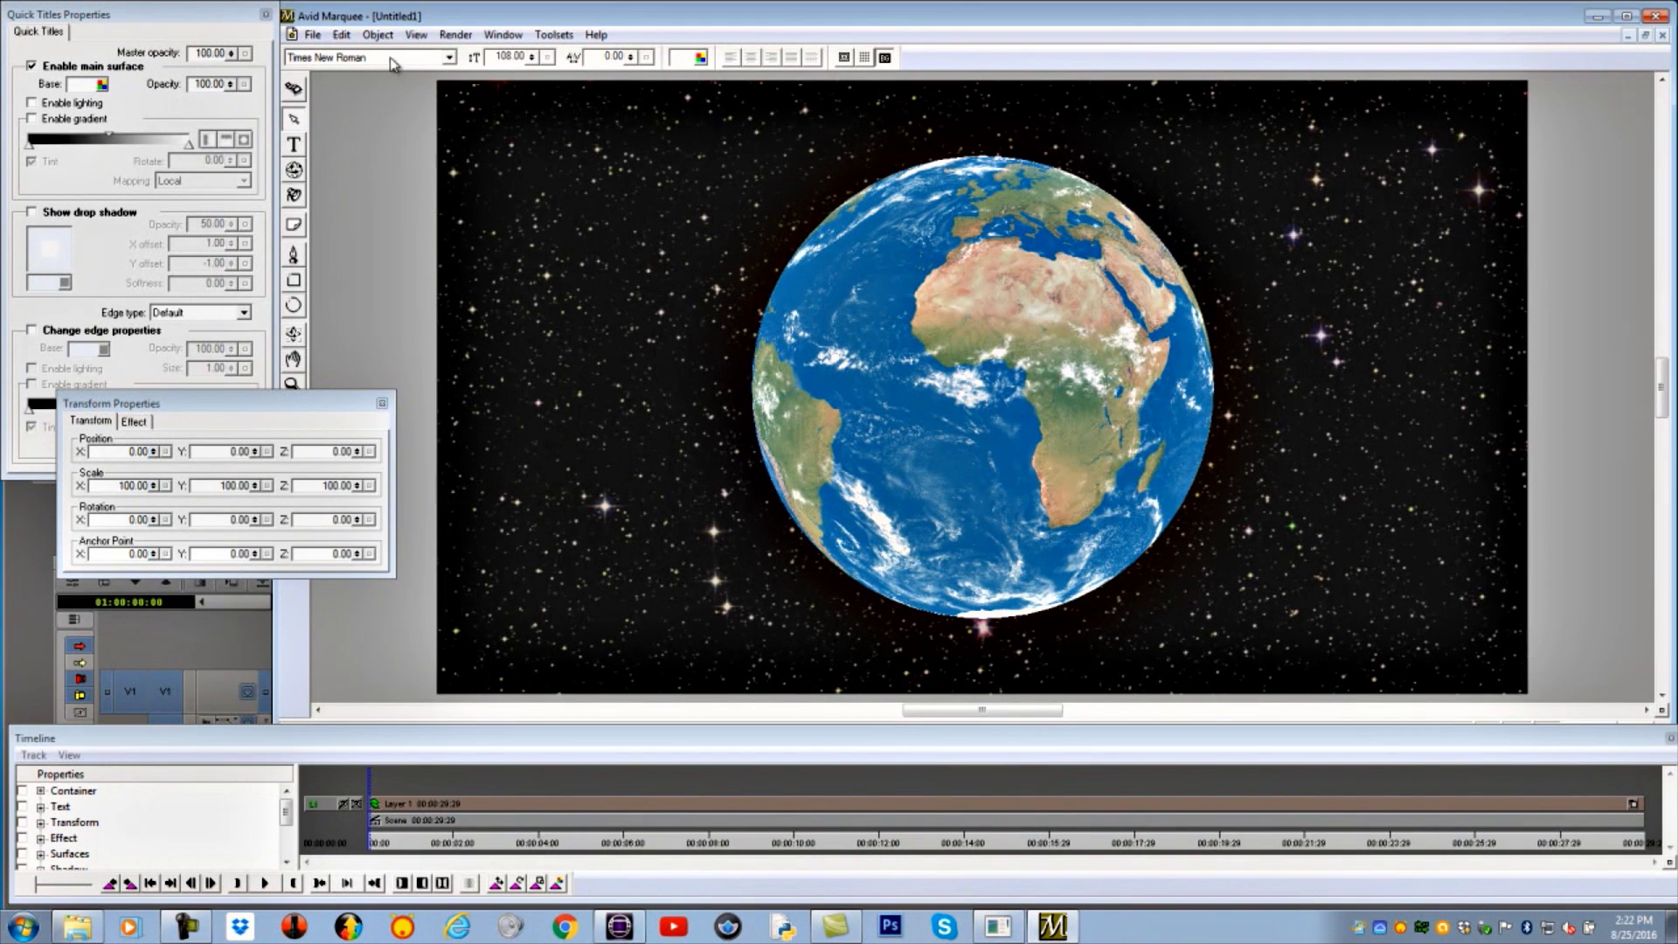
pyautogui.click(377, 35)
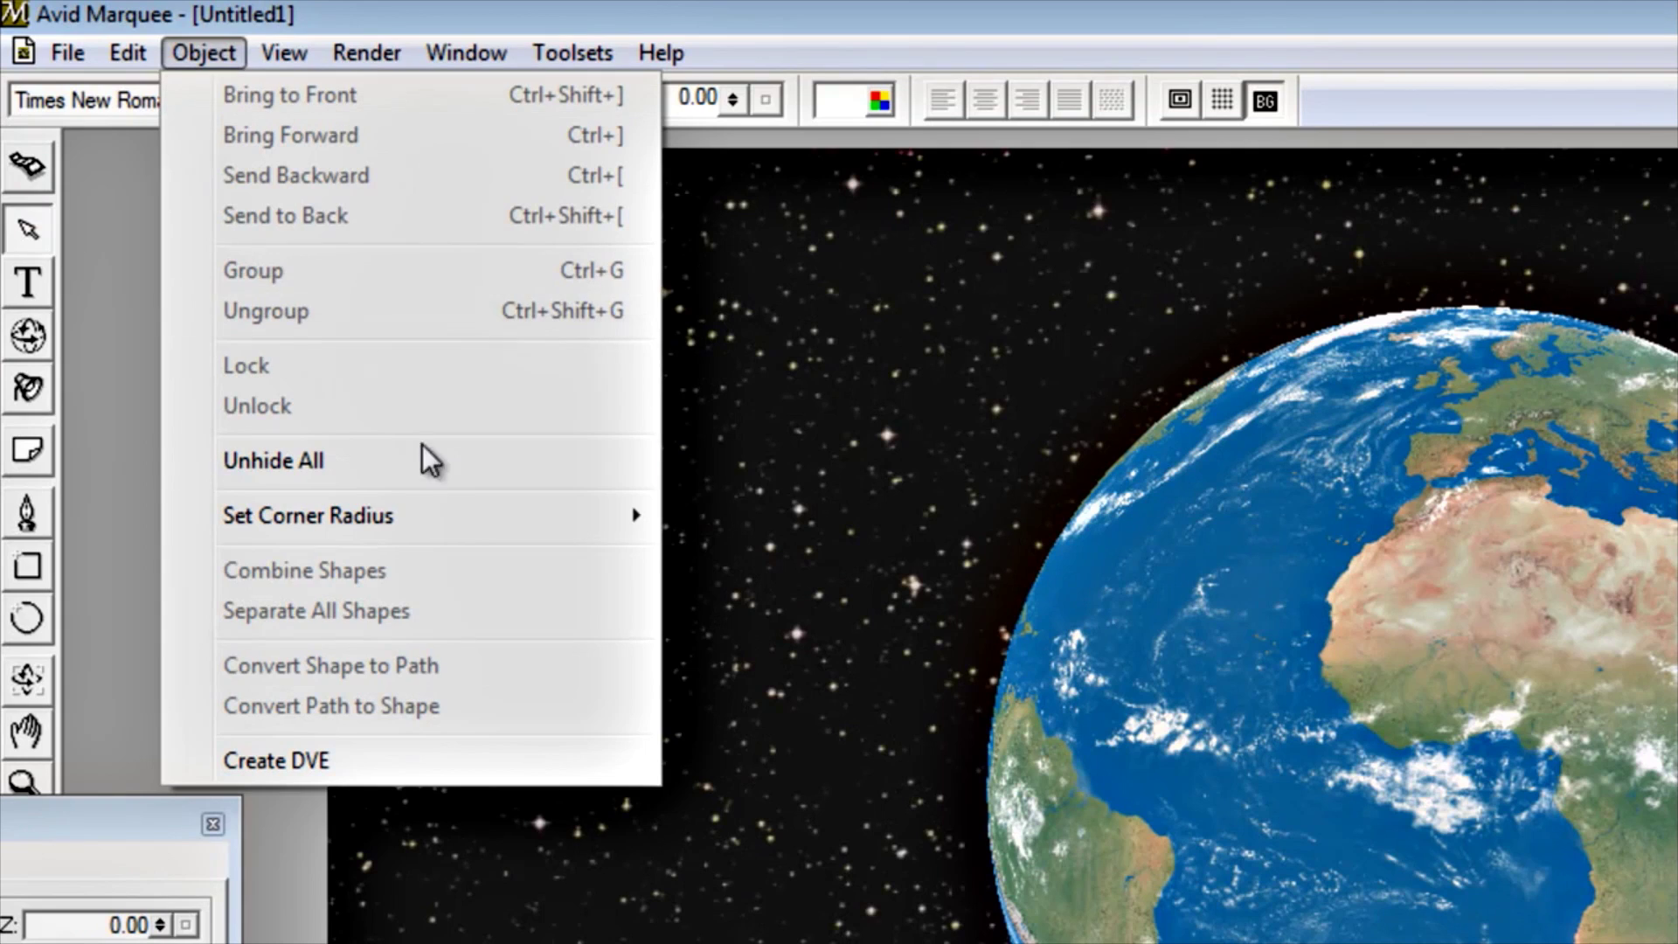
pyautogui.click(395, 773)
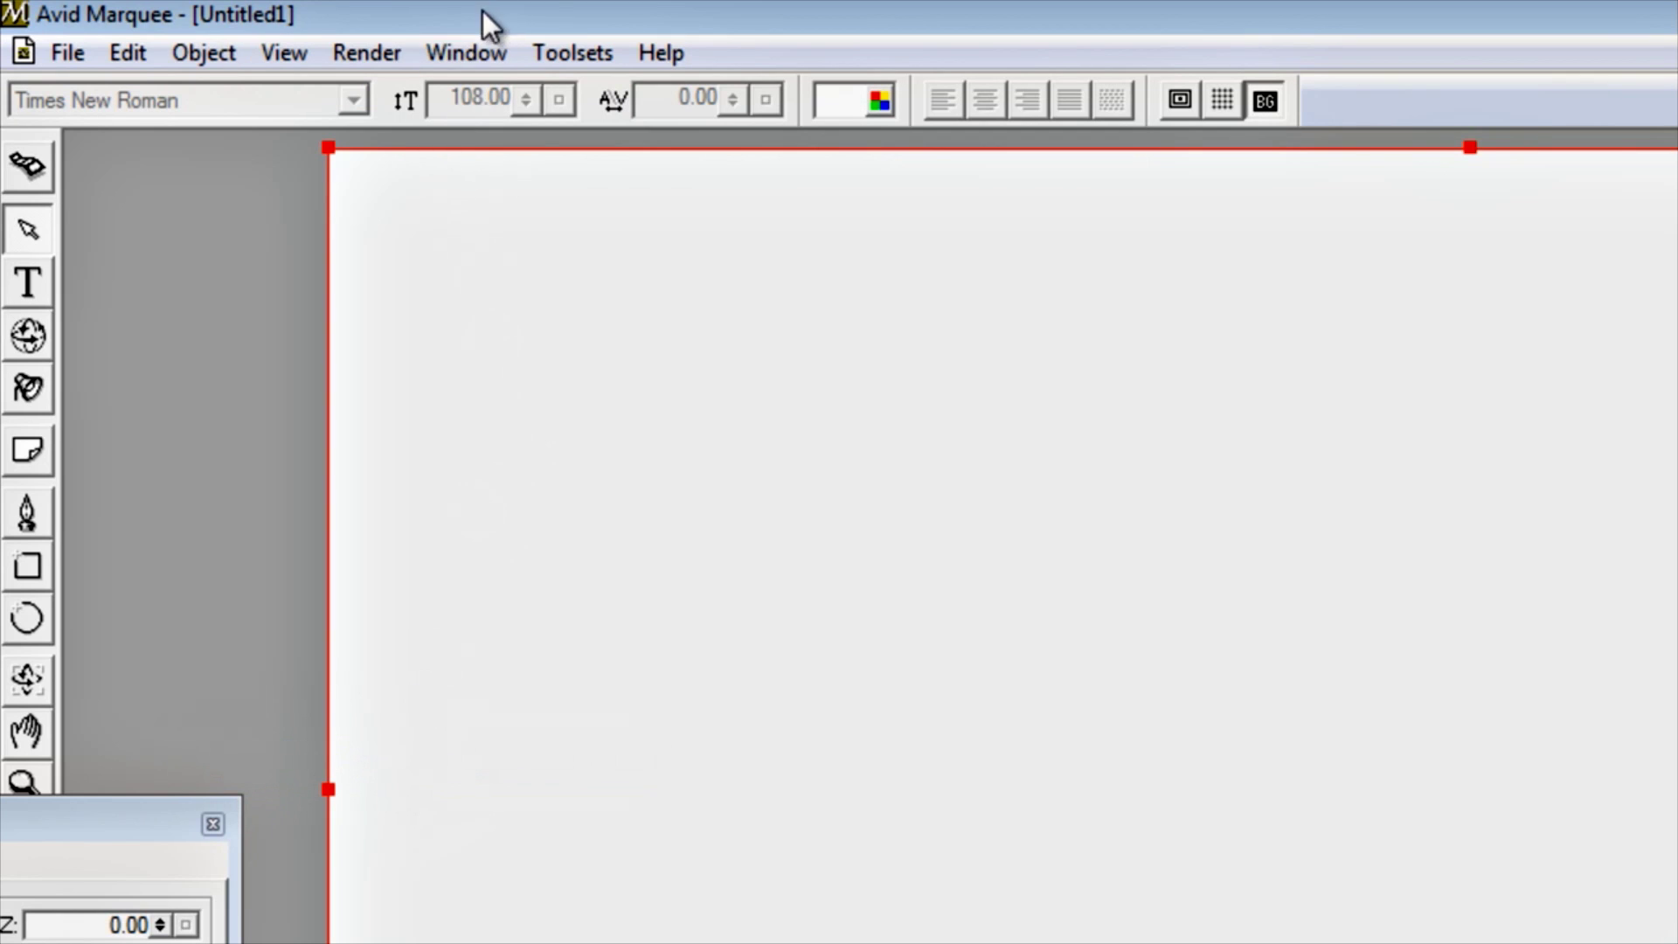
pyautogui.click(469, 57)
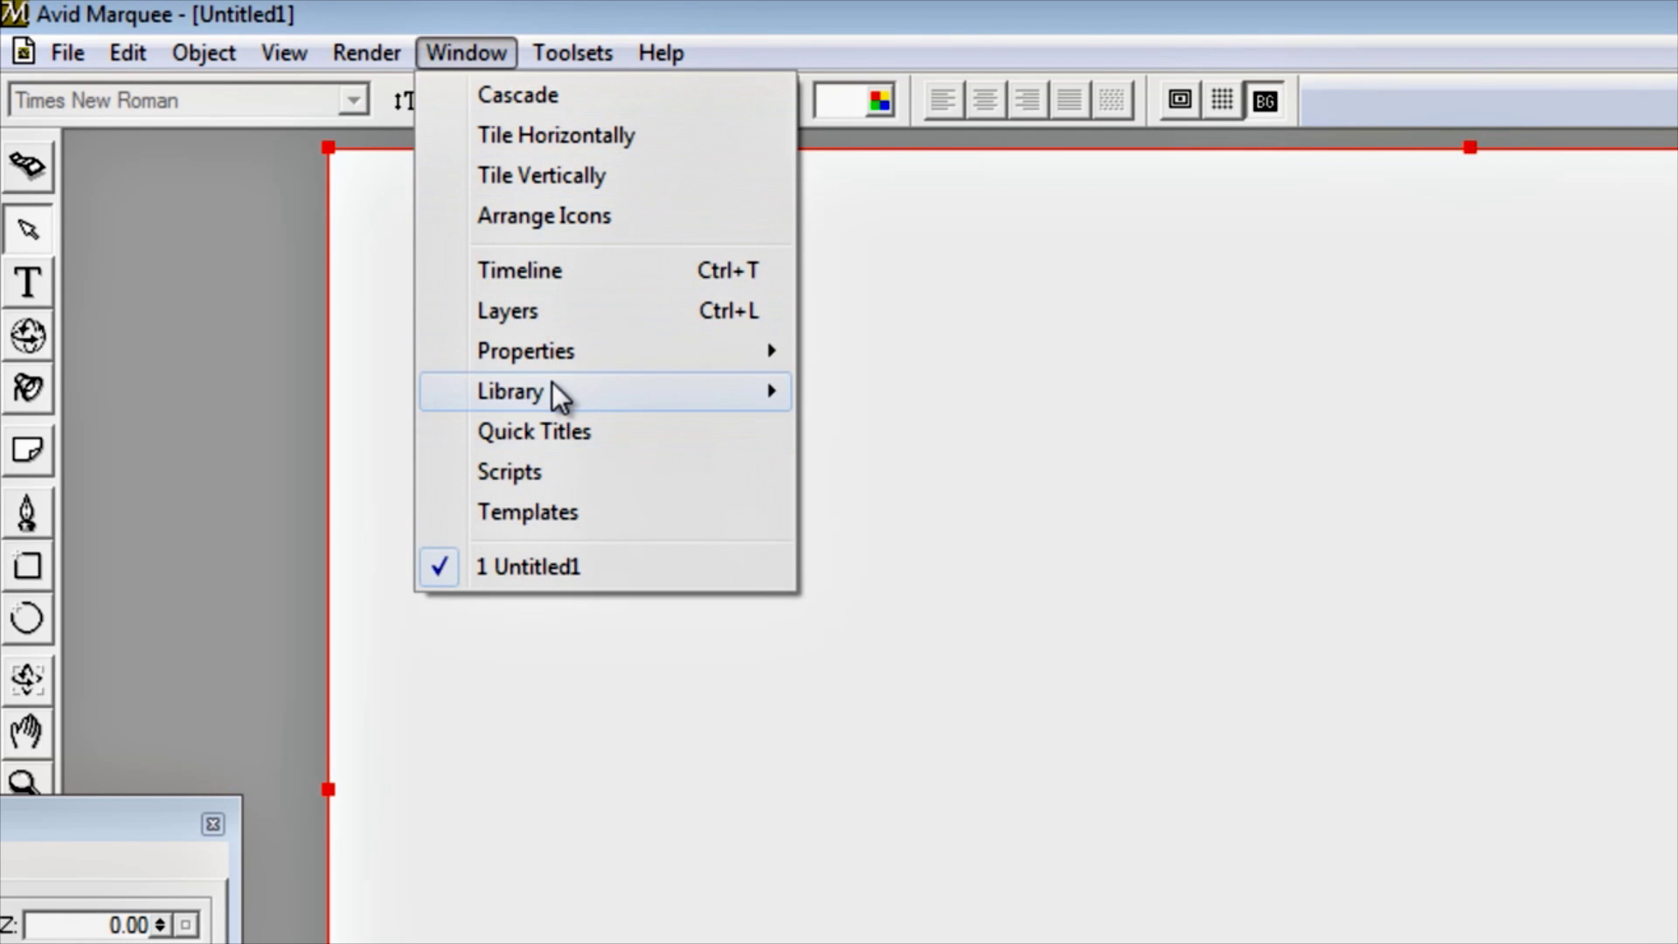
# - Set the white DVE layer's Effect to Sphere in DVE Properties
pyautogui.moveTo(561, 370)
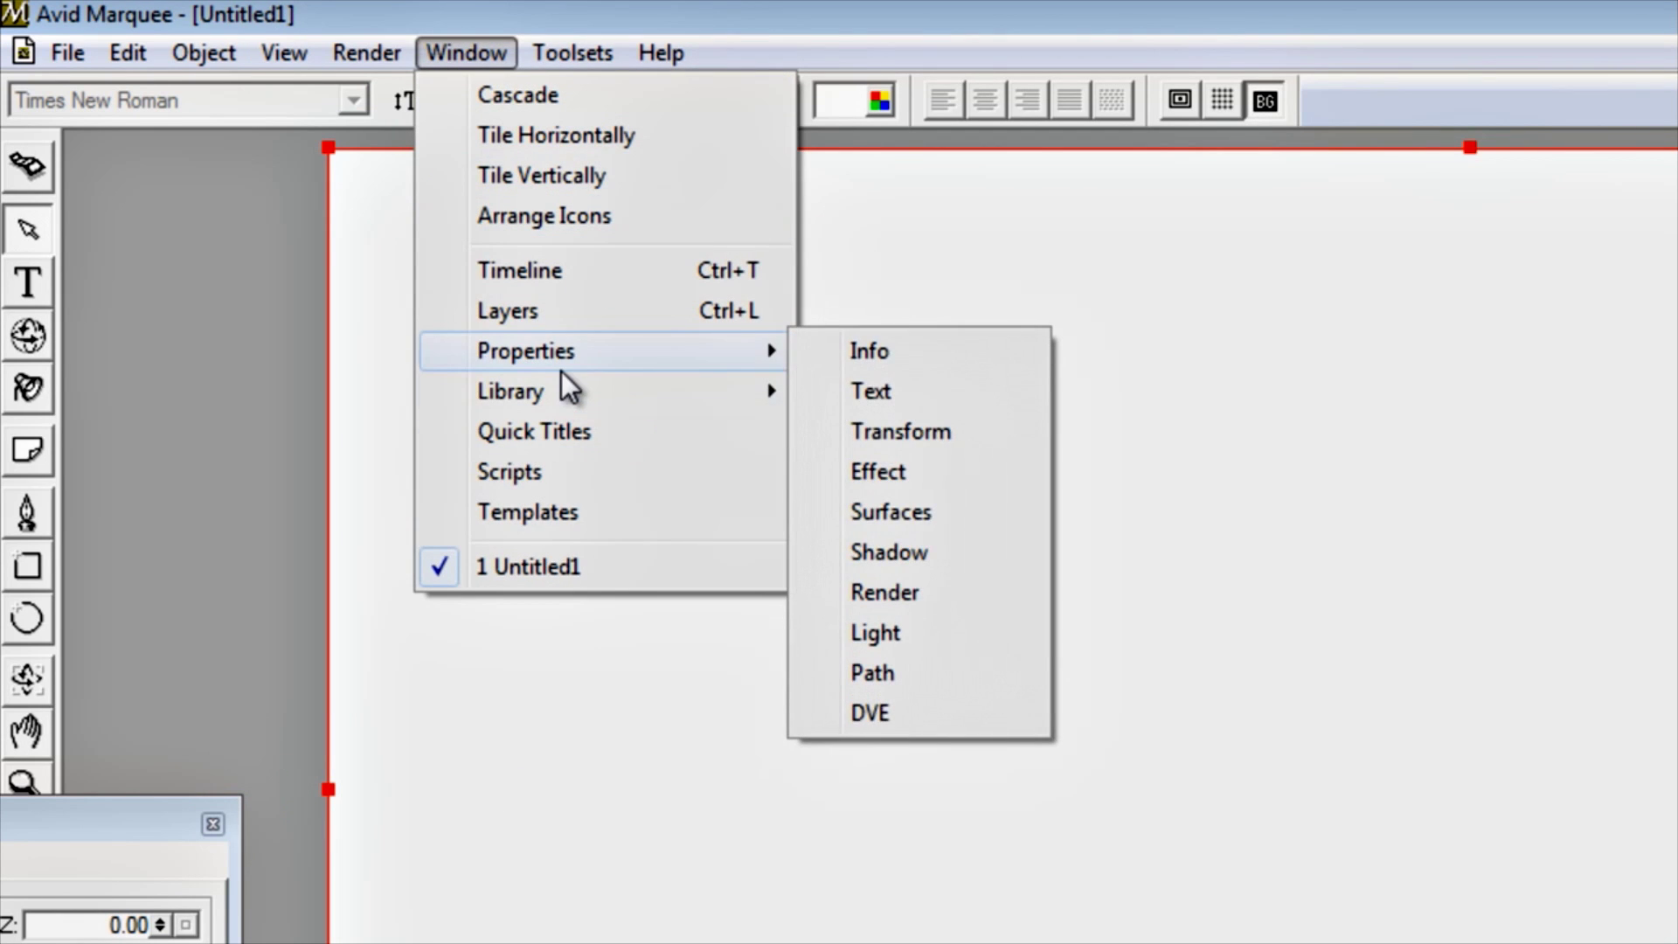
pyautogui.click(902, 724)
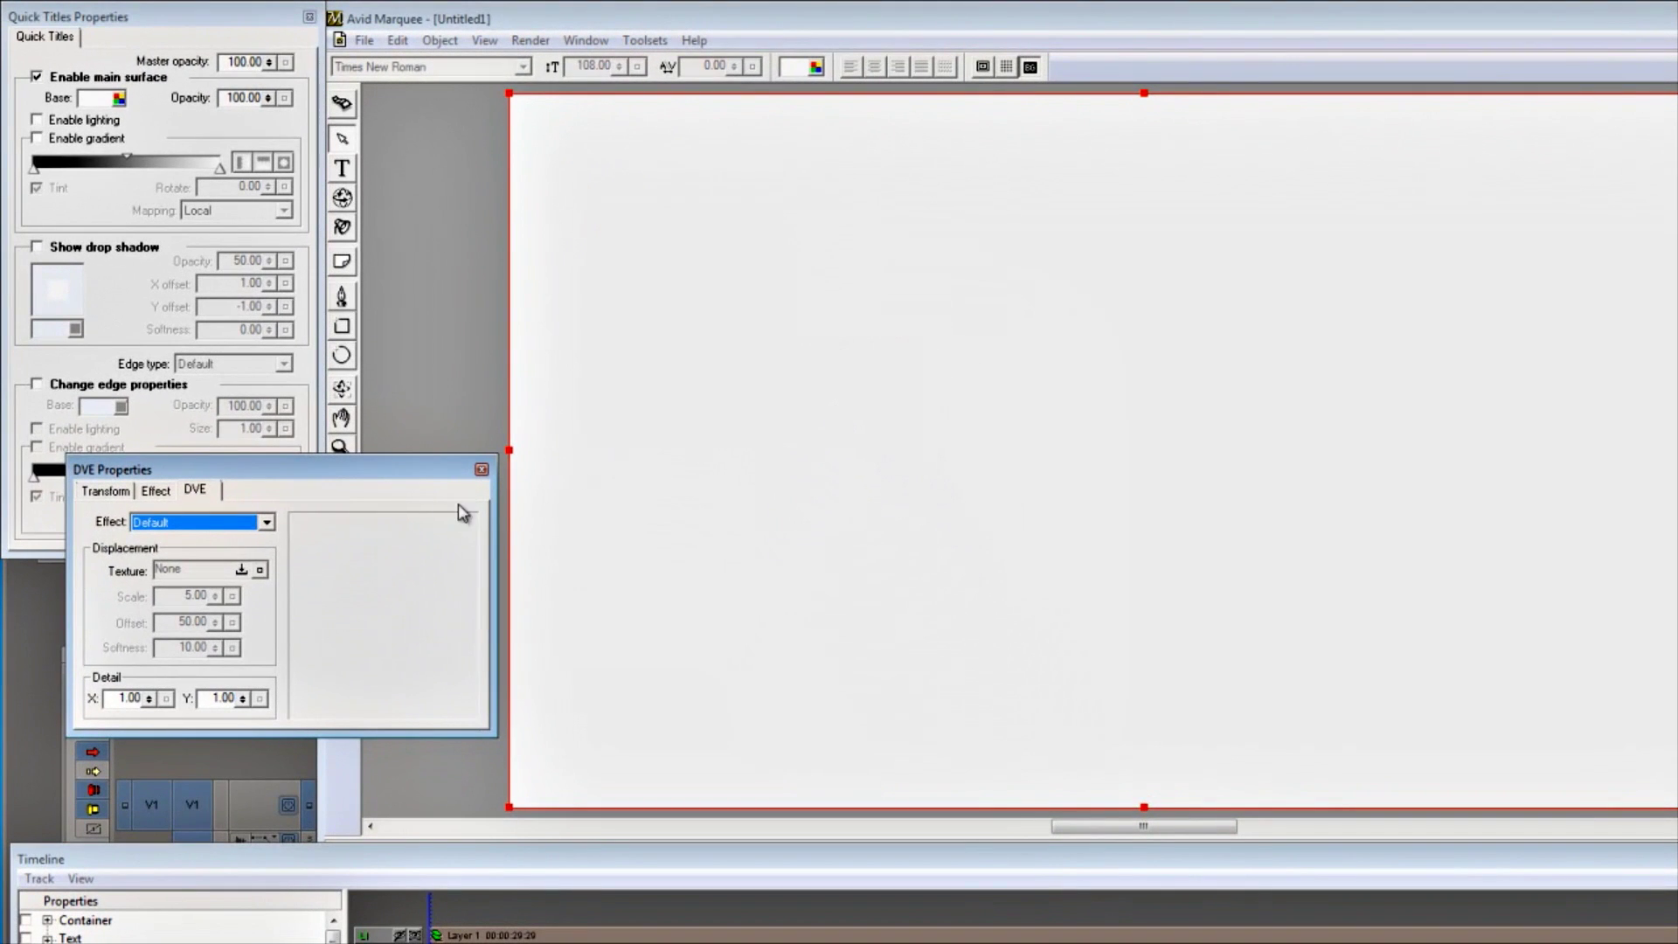
pyautogui.moveTo(321, 470); pyautogui.dragTo(311, 203)
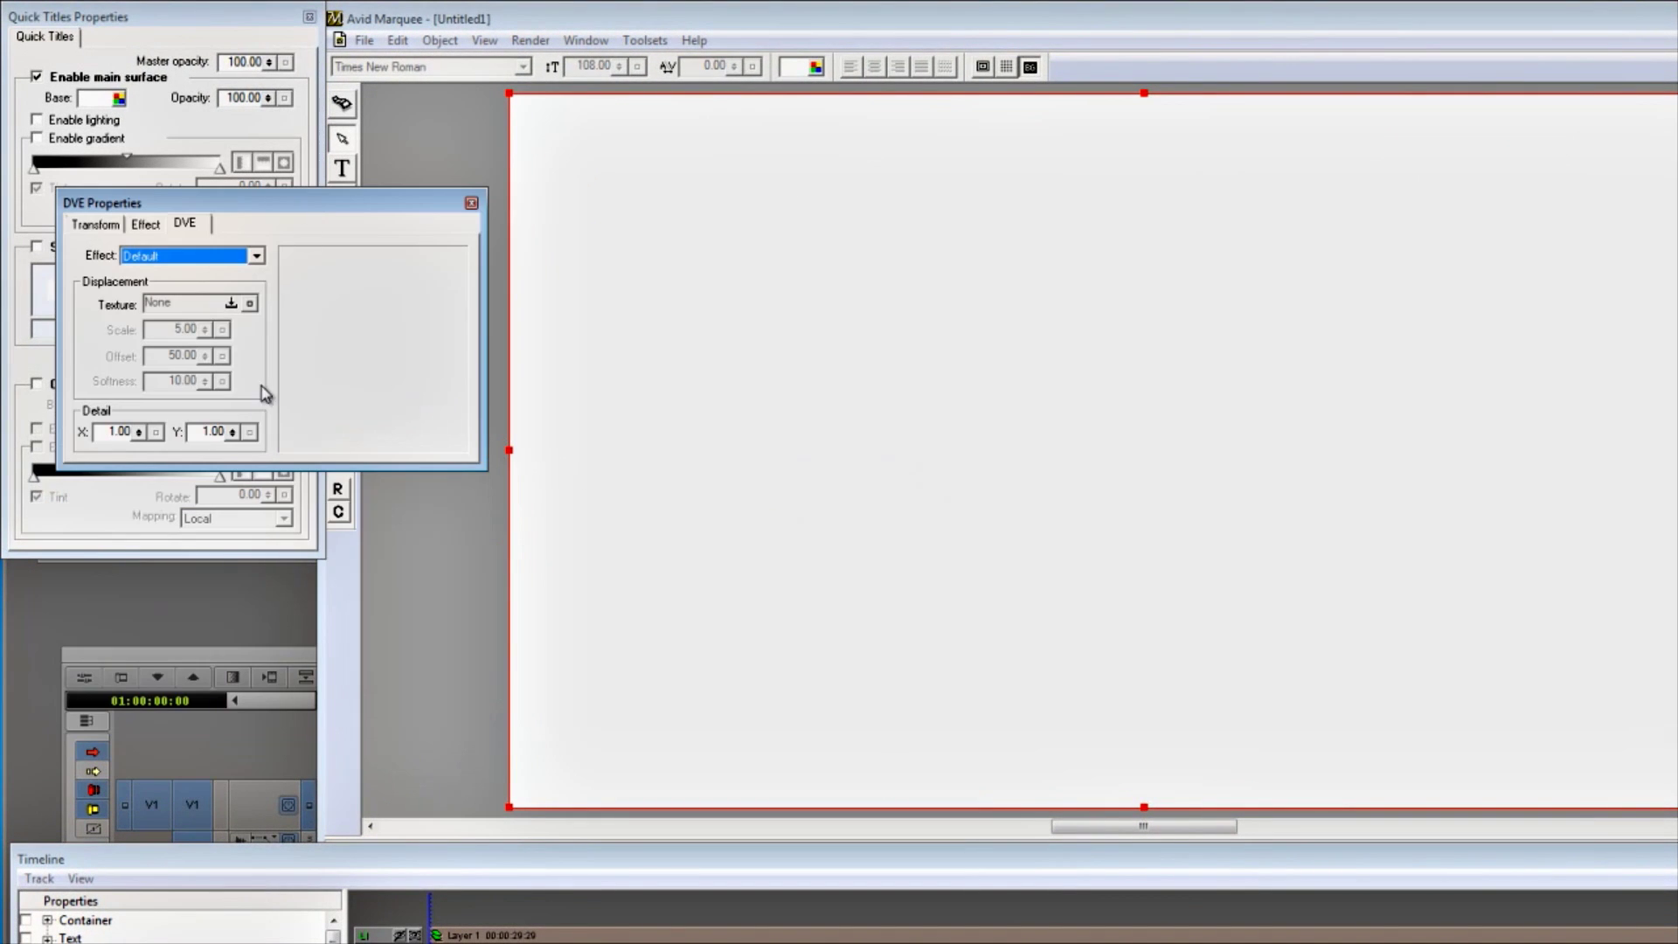
pyautogui.click(256, 255)
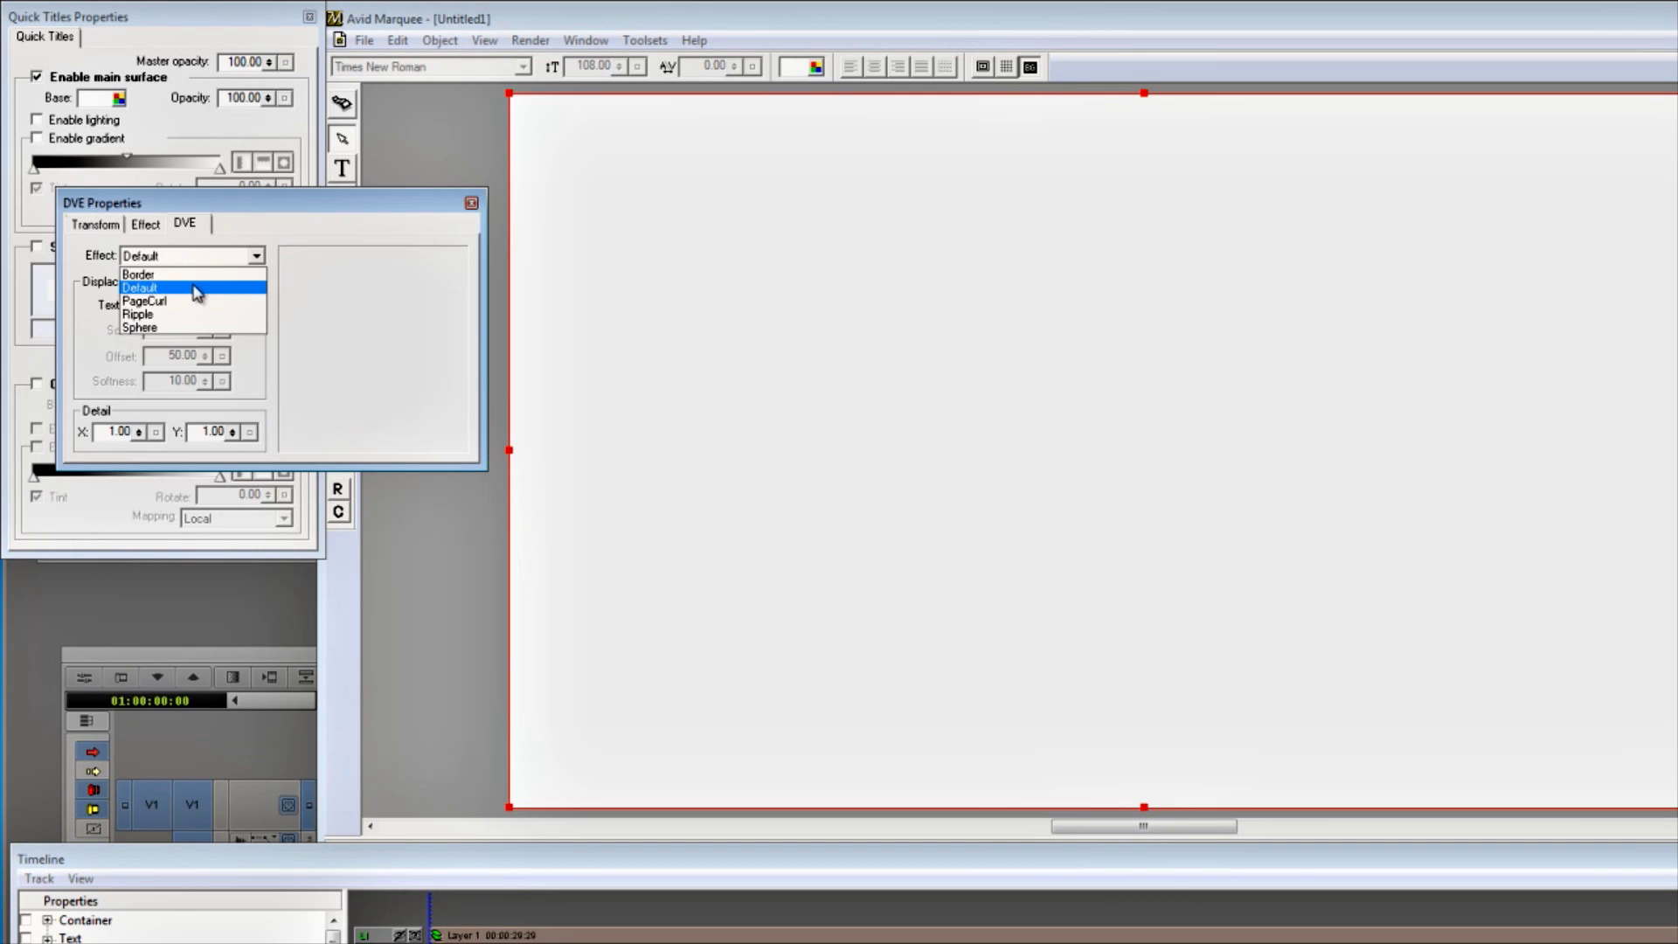
pyautogui.click(171, 330)
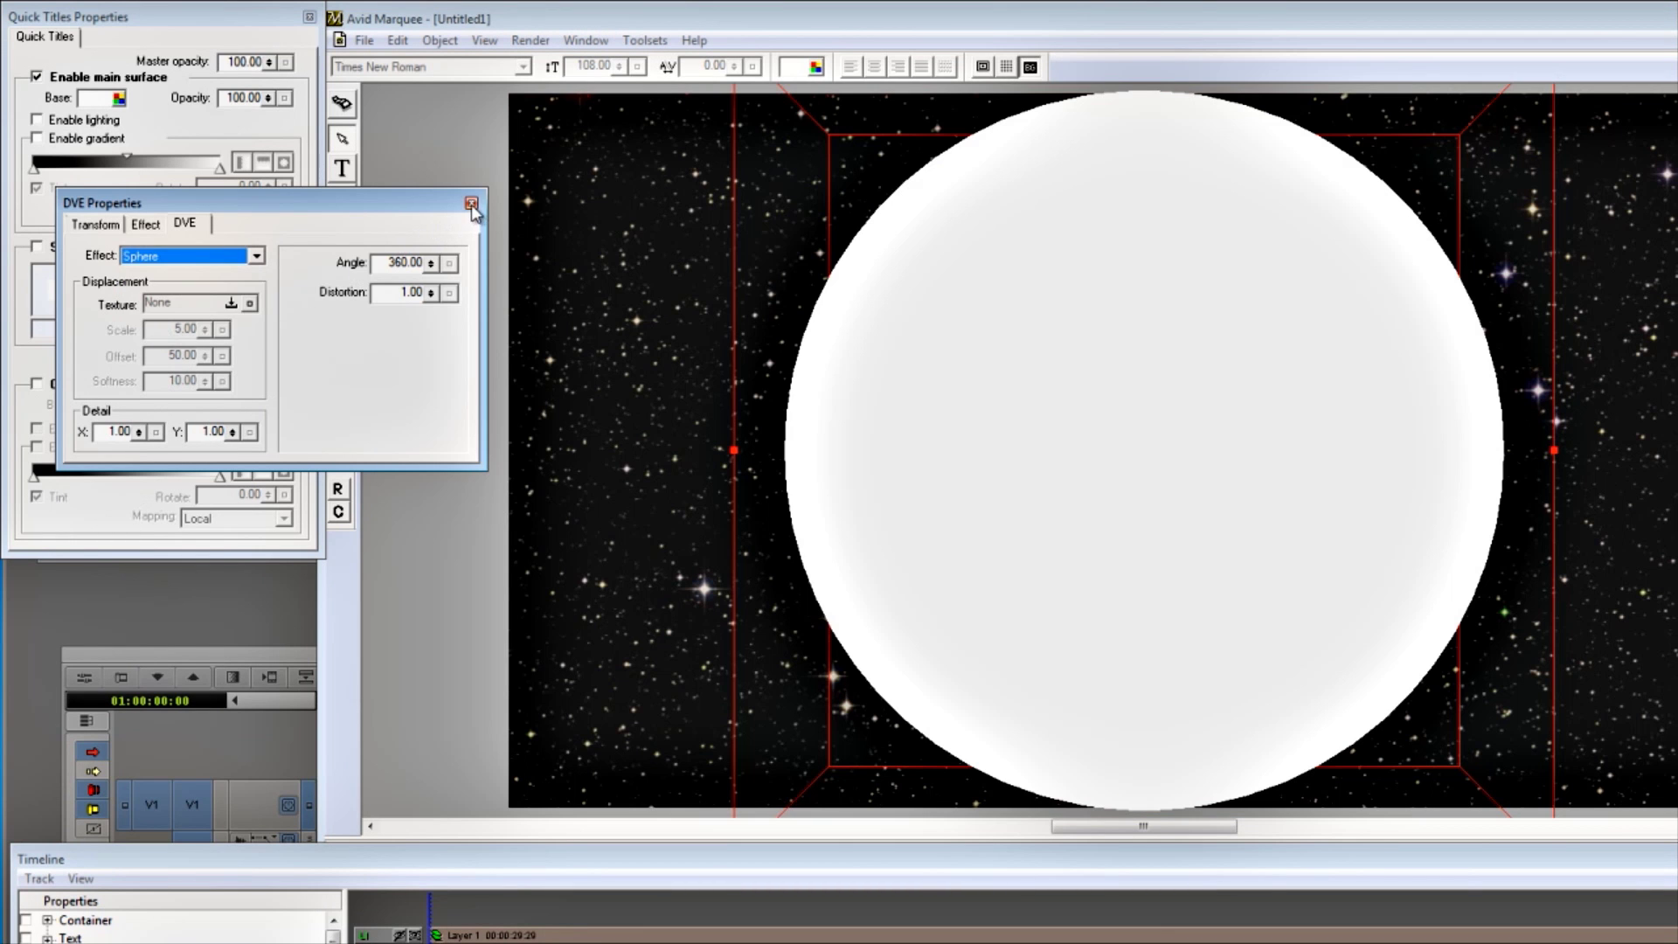
pyautogui.moveTo(426, 202); pyautogui.dragTo(418, 244)
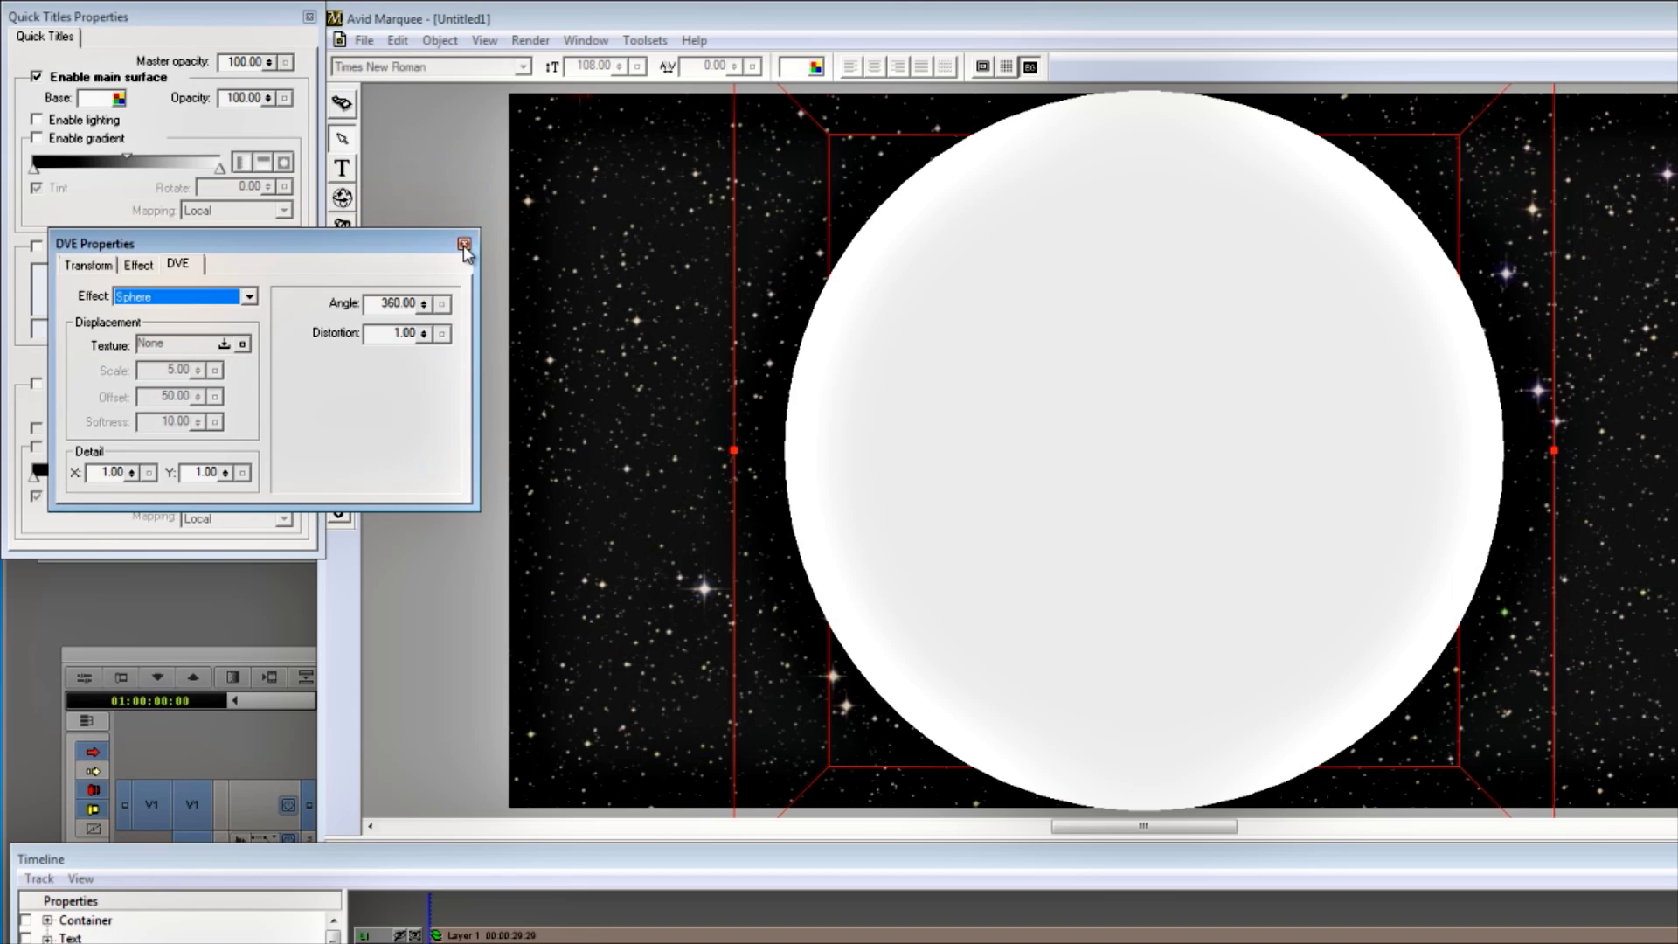
pyautogui.click(464, 245)
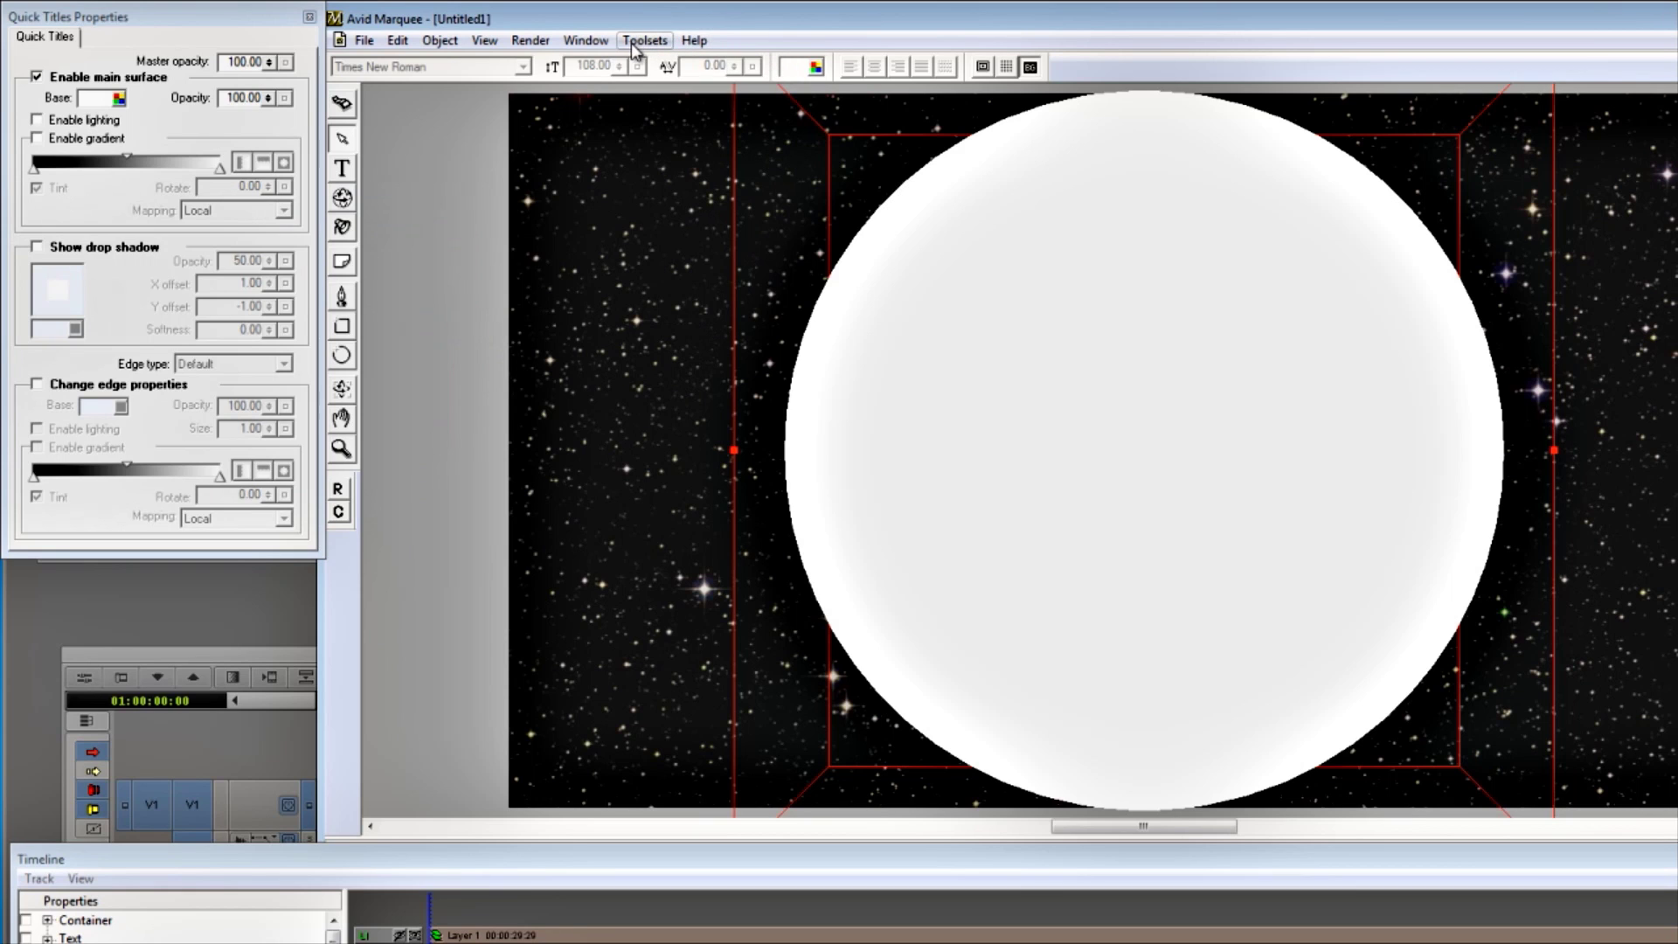
# - Open the Textures Library and apply moon texture map.jpg from User Textures to the sphere
pyautogui.click(584, 44)
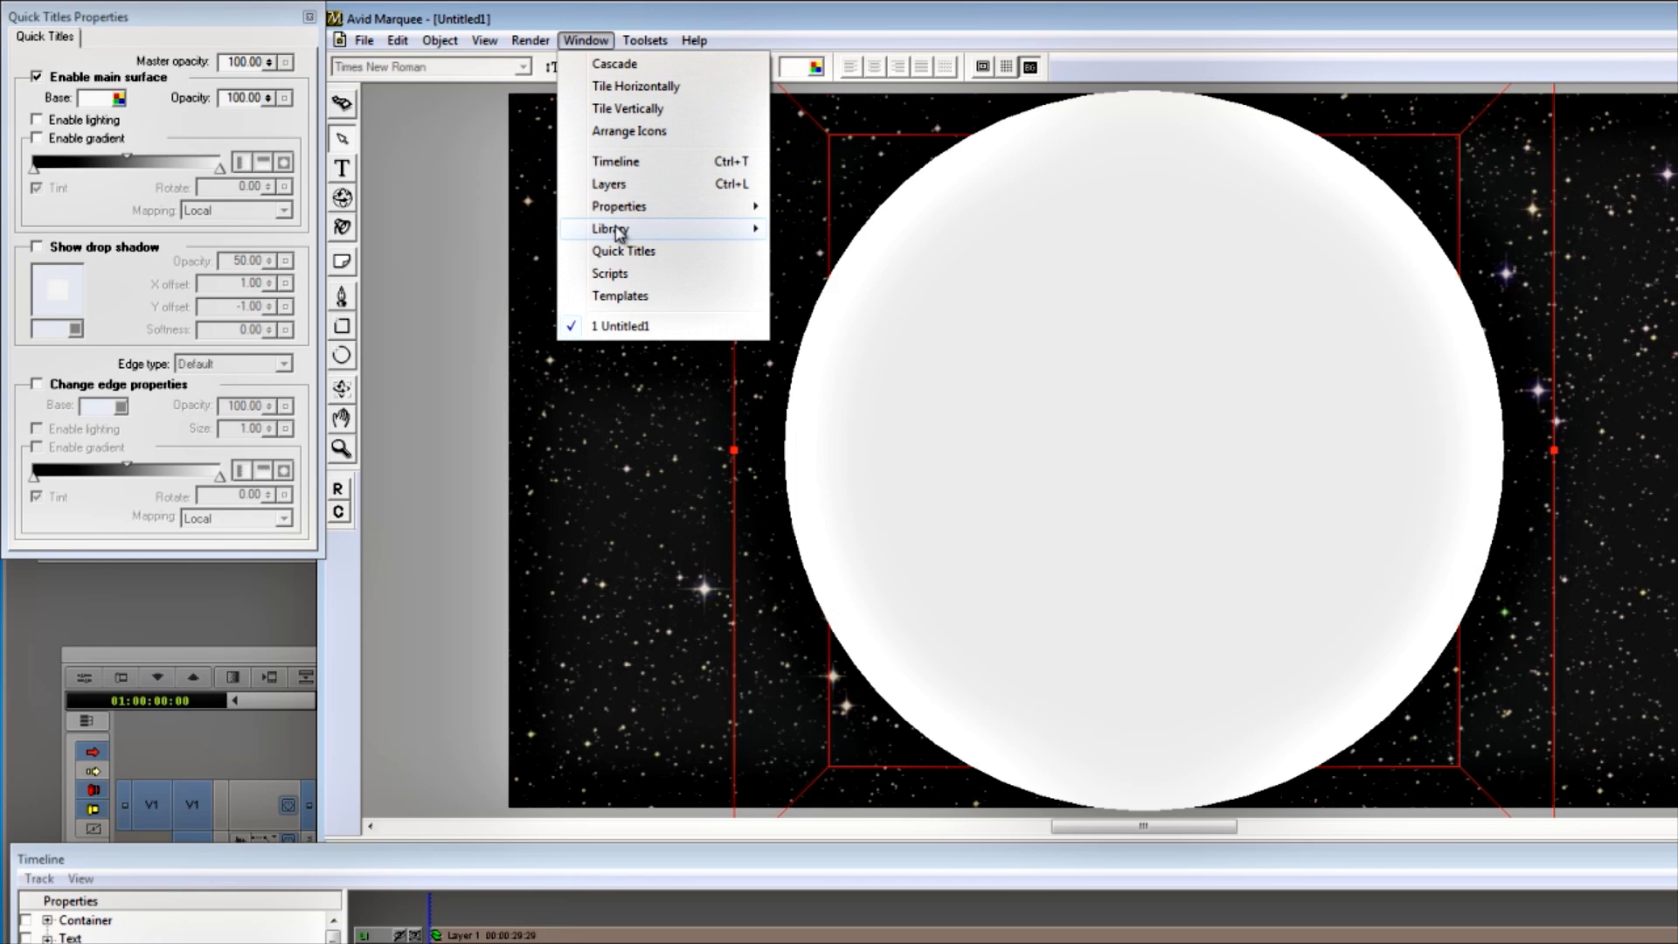
pyautogui.moveTo(617, 230)
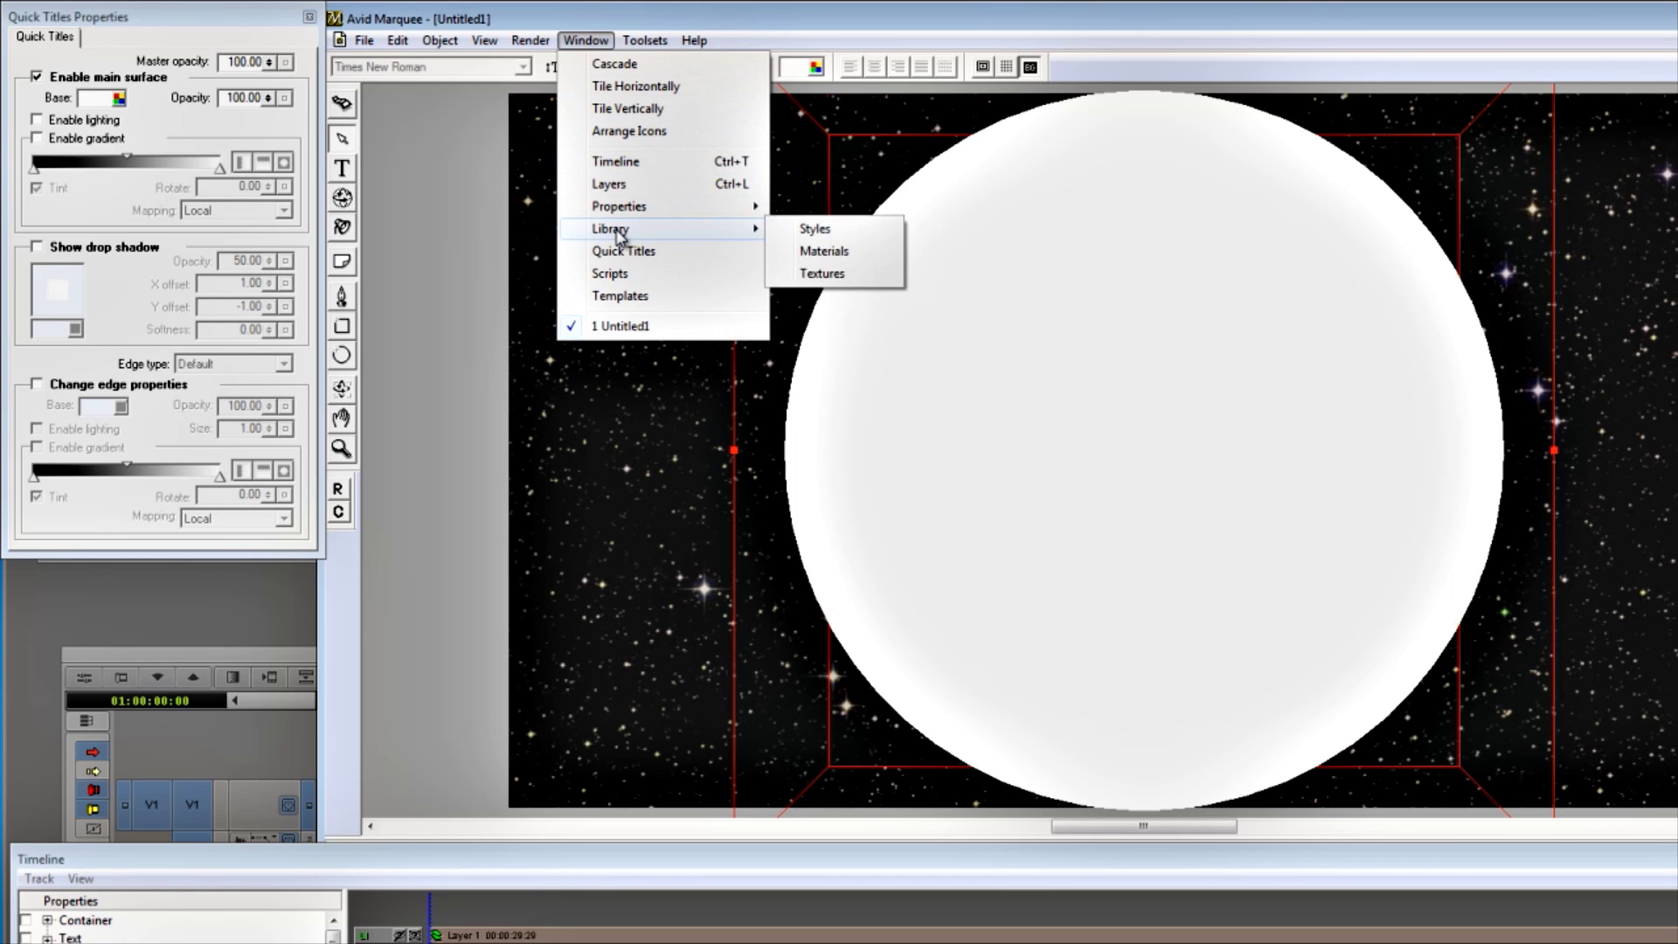
pyautogui.click(826, 275)
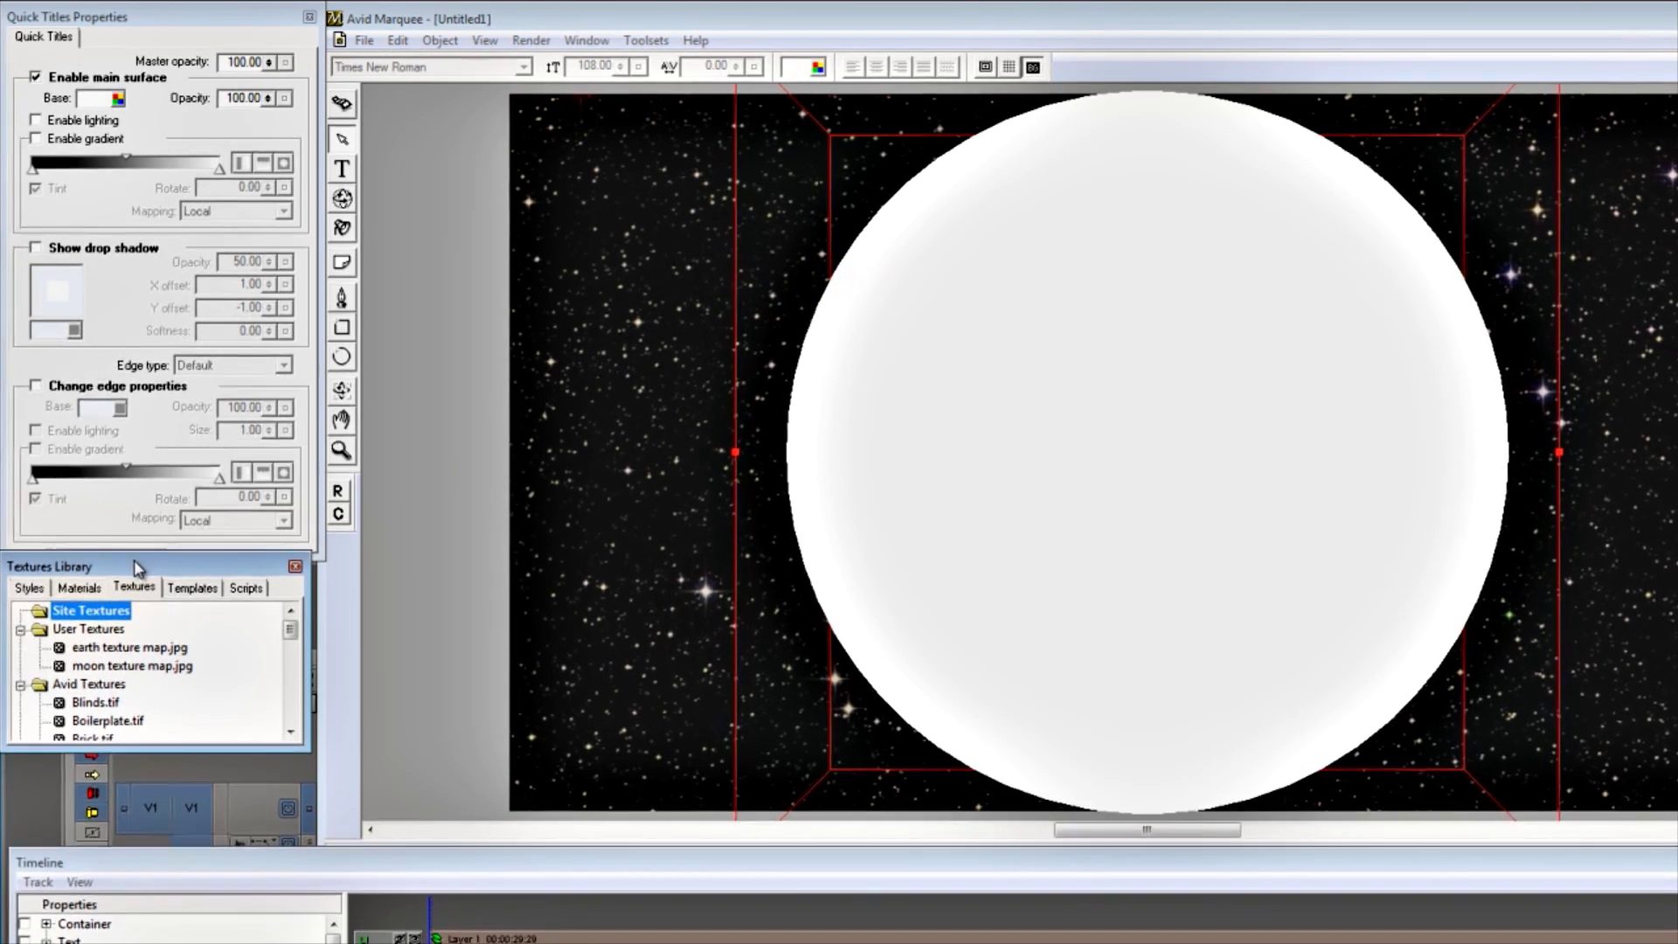
pyautogui.moveTo(137, 568); pyautogui.dragTo(179, 415)
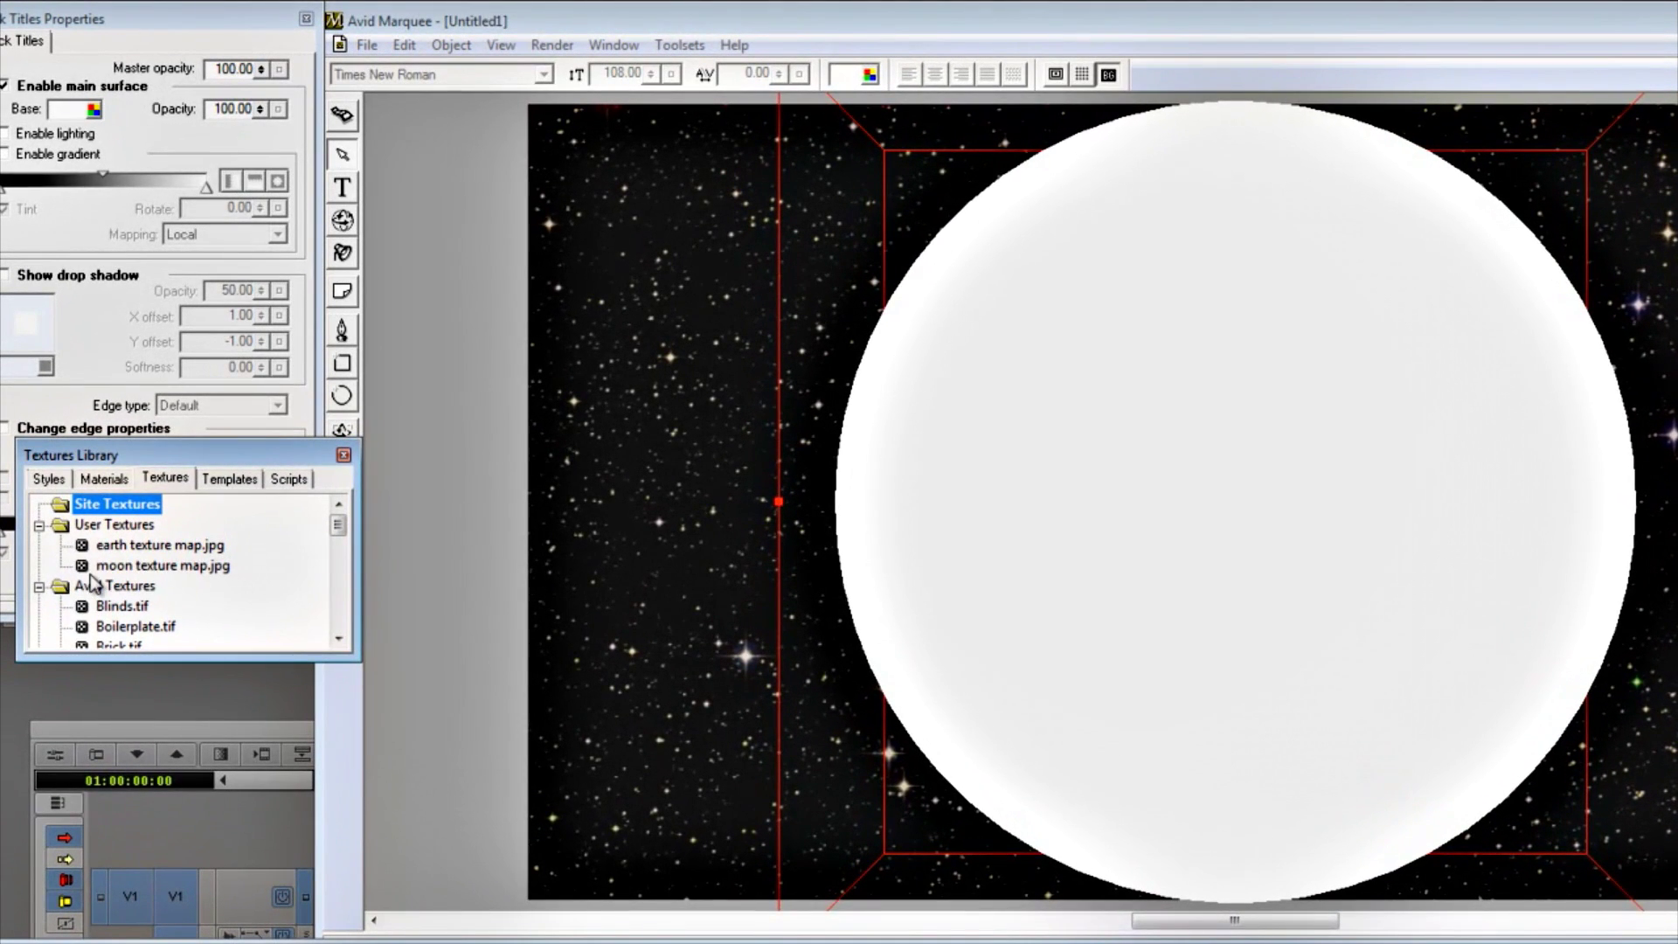
pyautogui.moveTo(122, 567); pyautogui.dragTo(1066, 464)
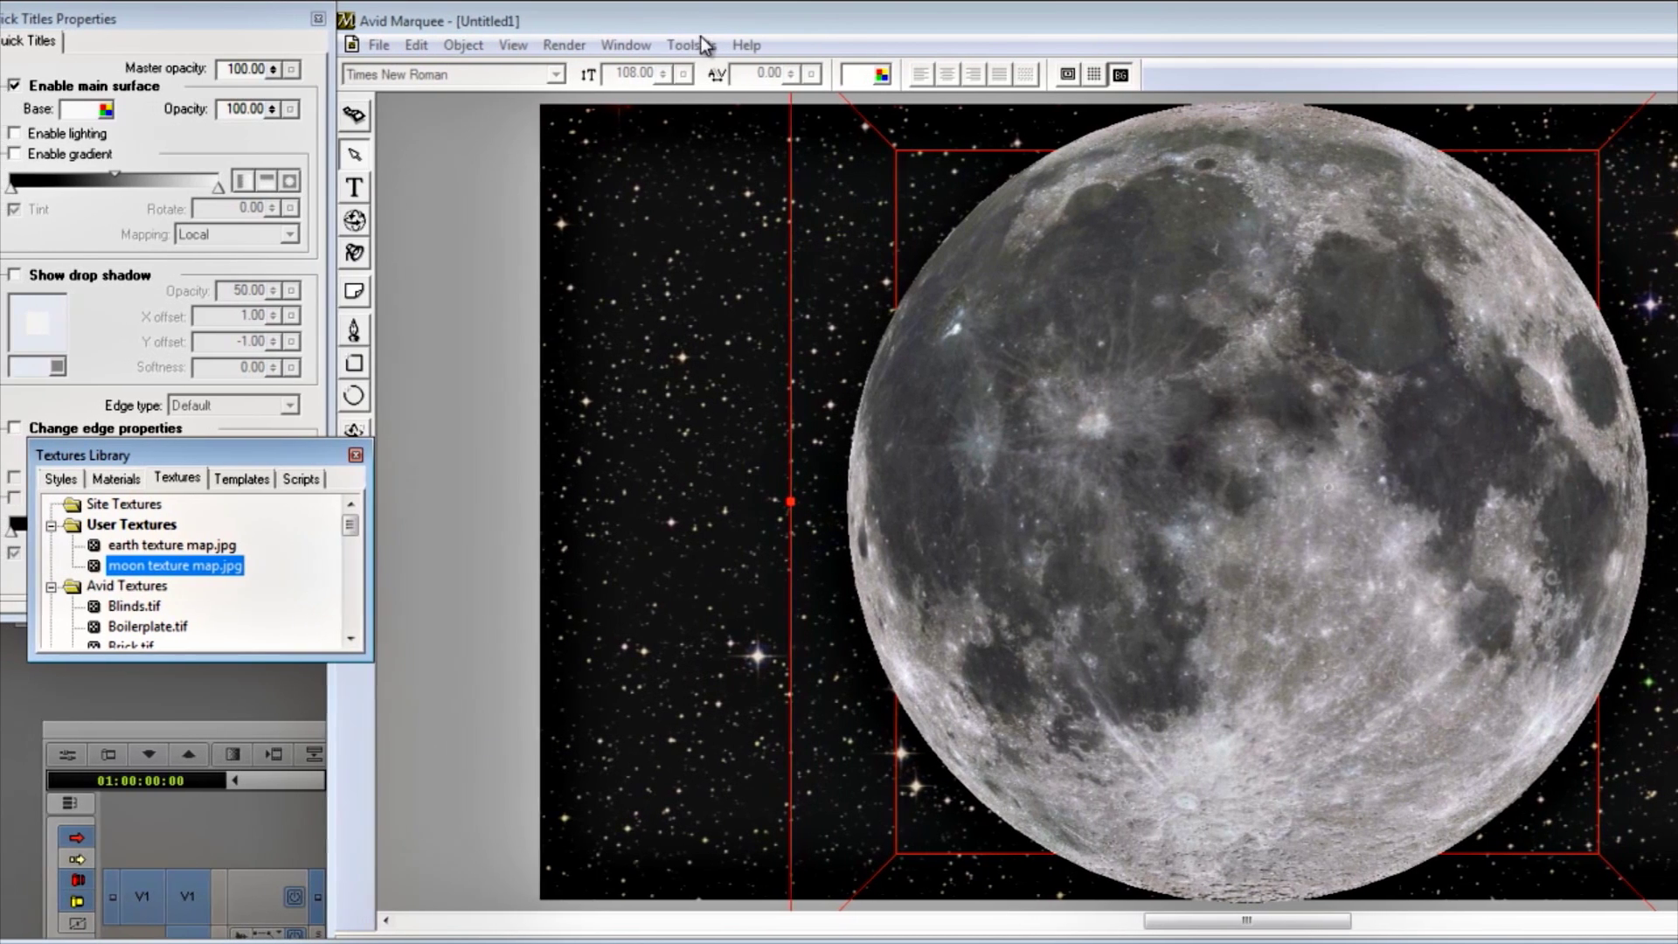
pyautogui.click(631, 45)
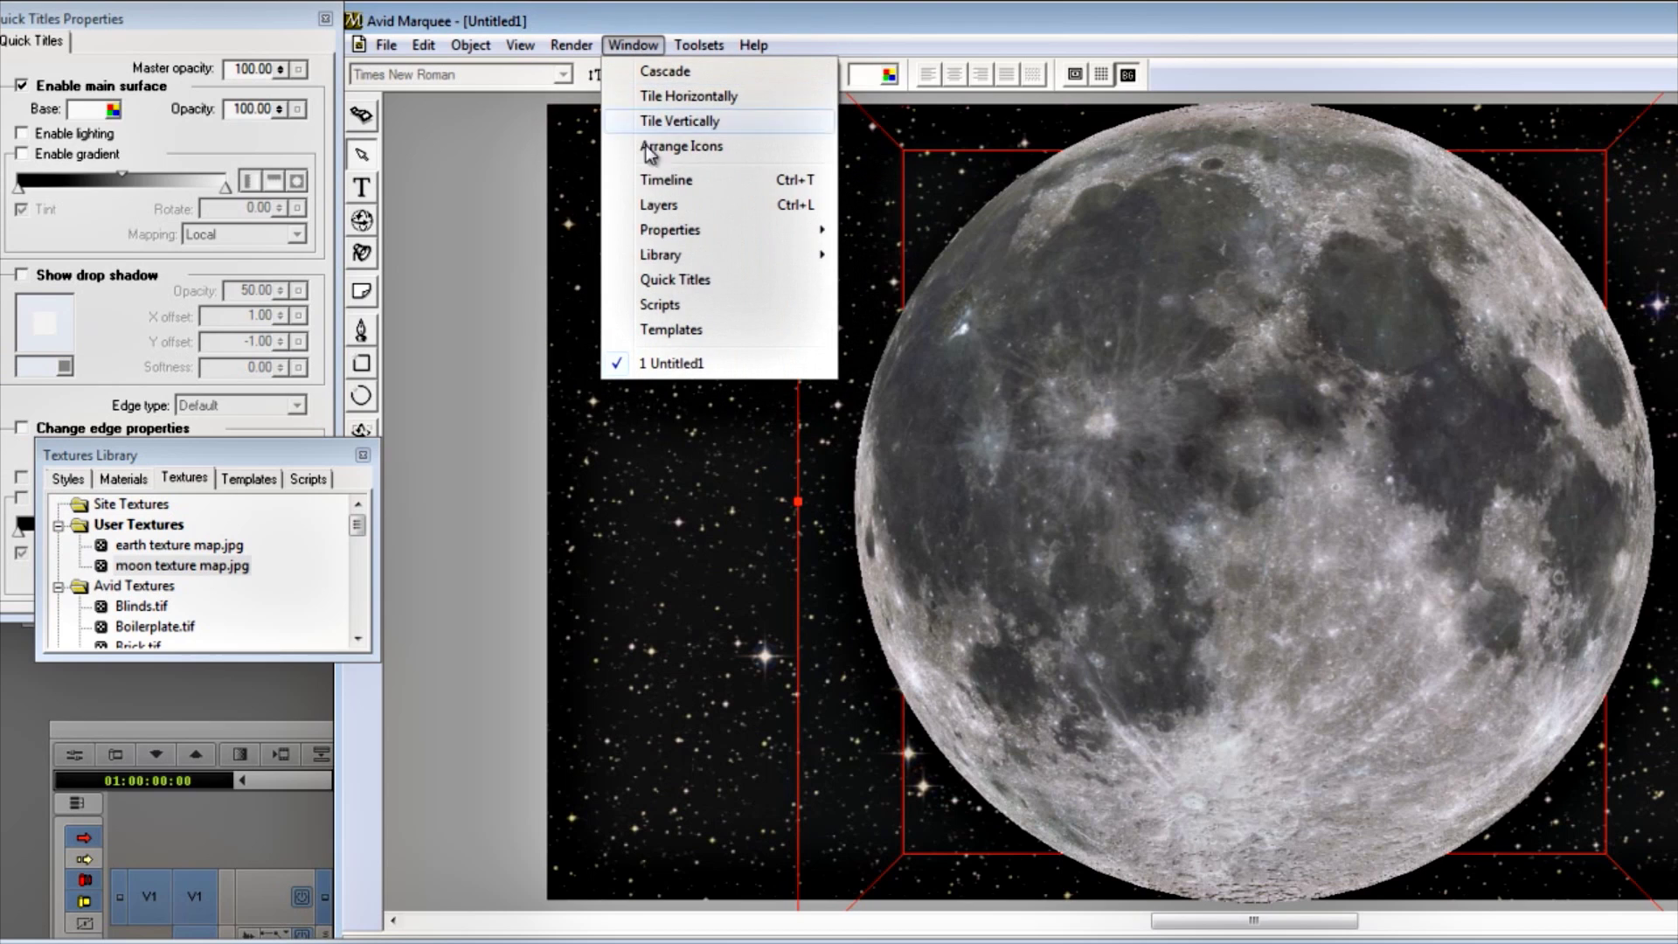
# - Set the moon's Scale X, Y and Z to 25 in Transform Properties
pyautogui.moveTo(679, 234)
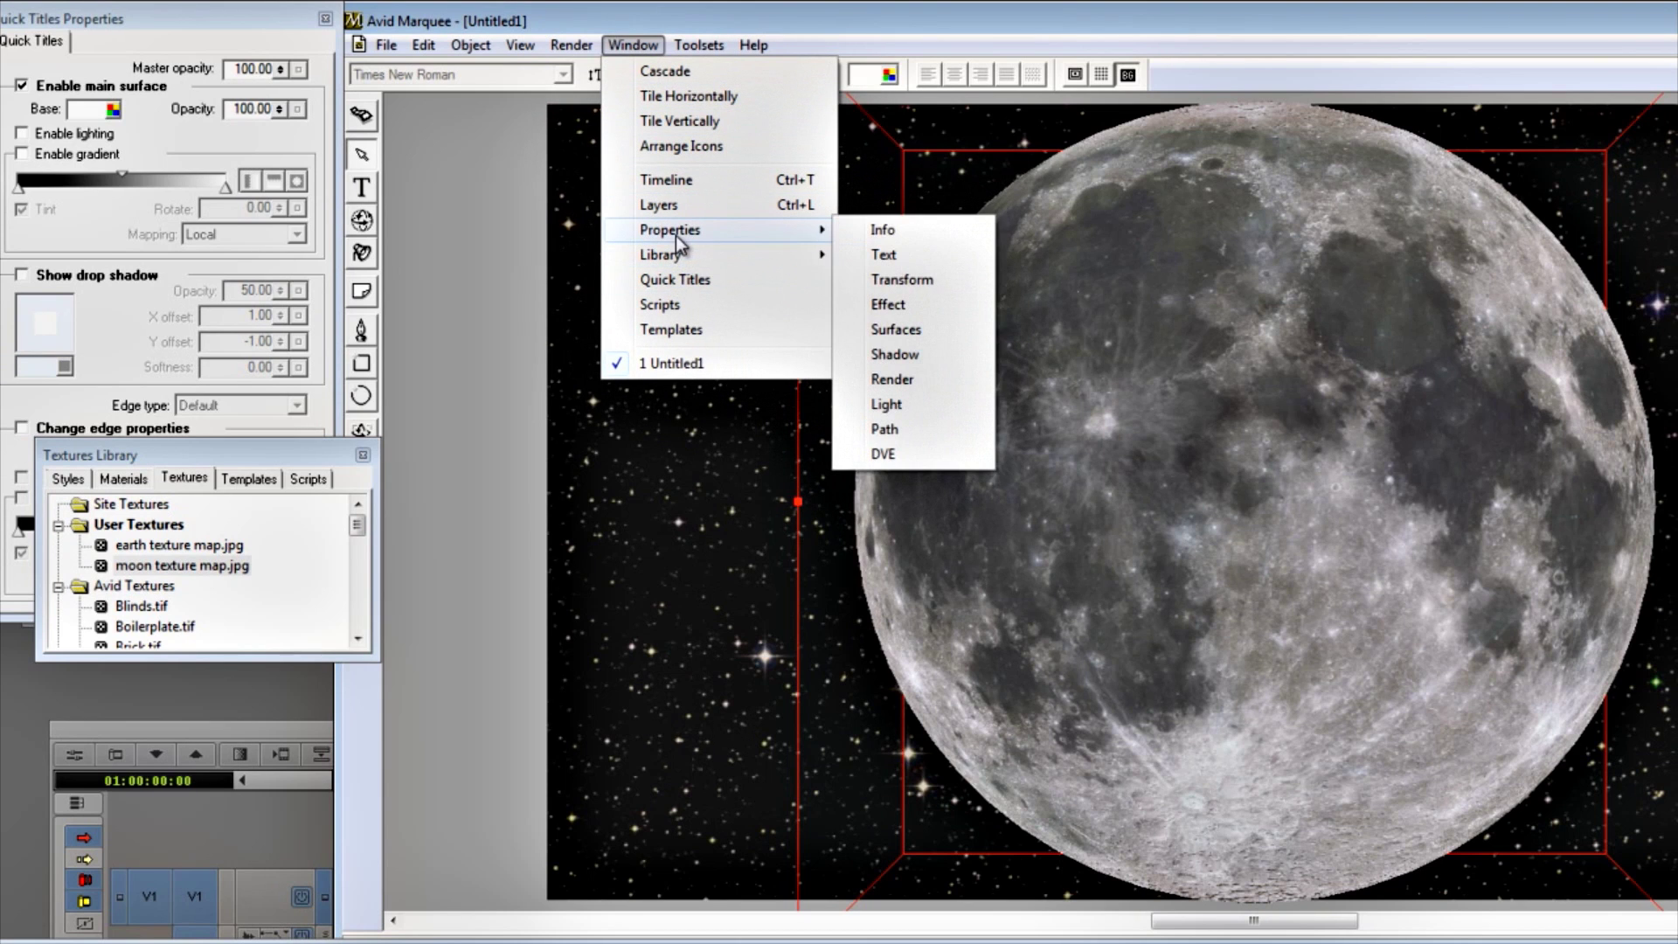
pyautogui.click(916, 282)
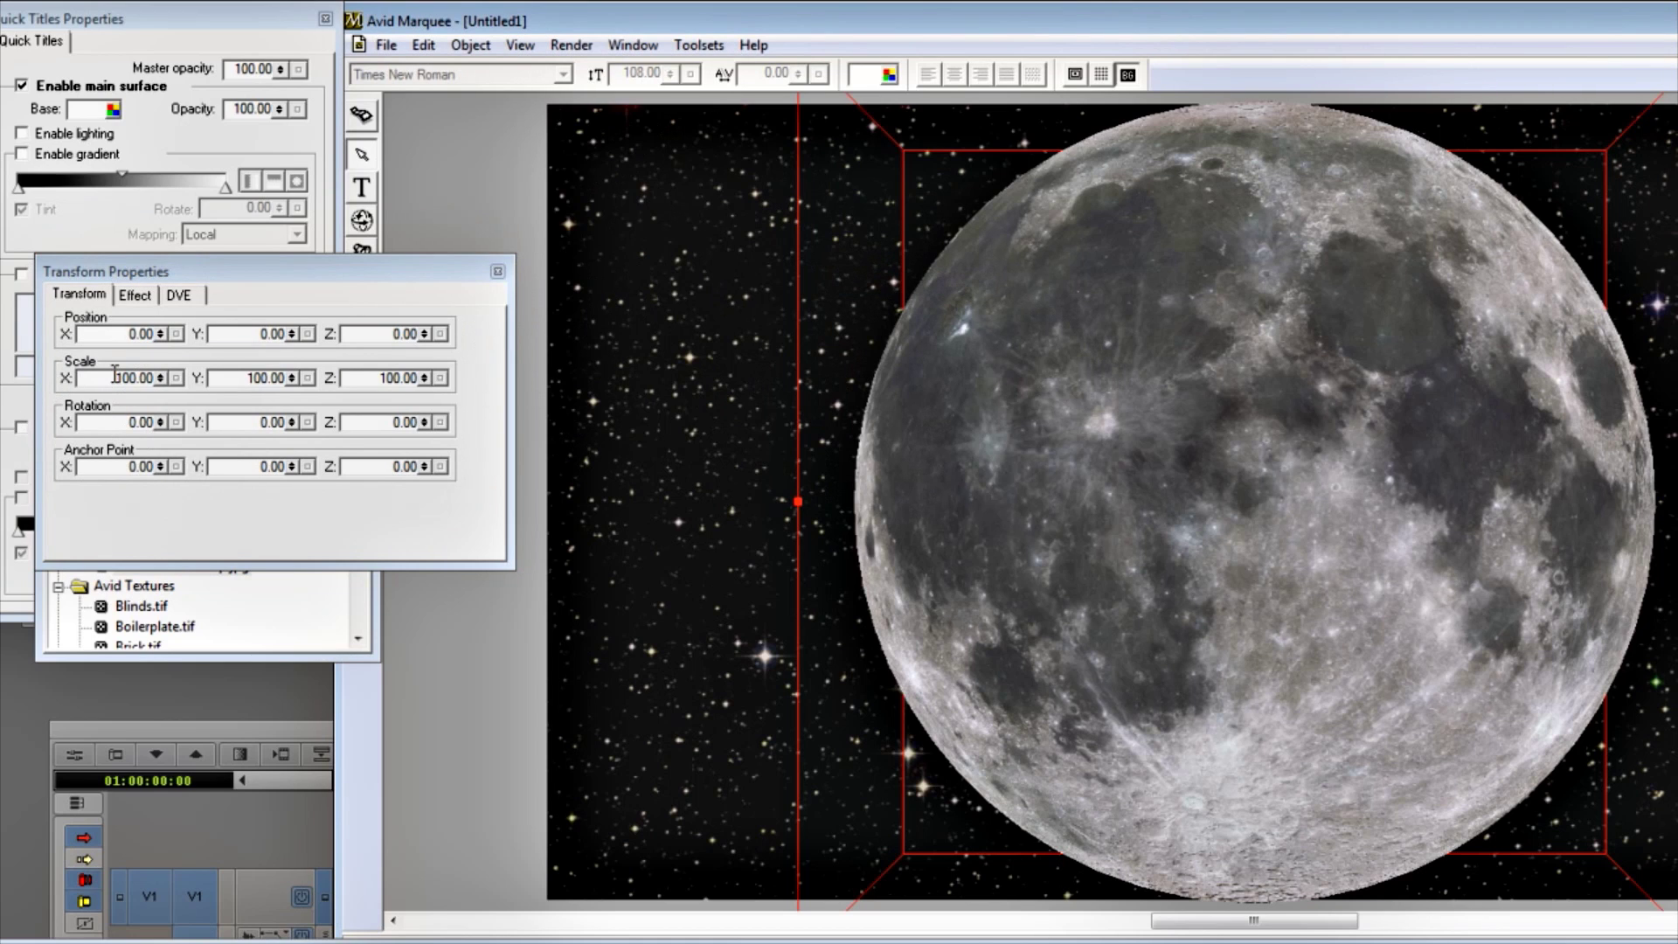
pyautogui.doubleClick(123, 377)
pyautogui.write('25')
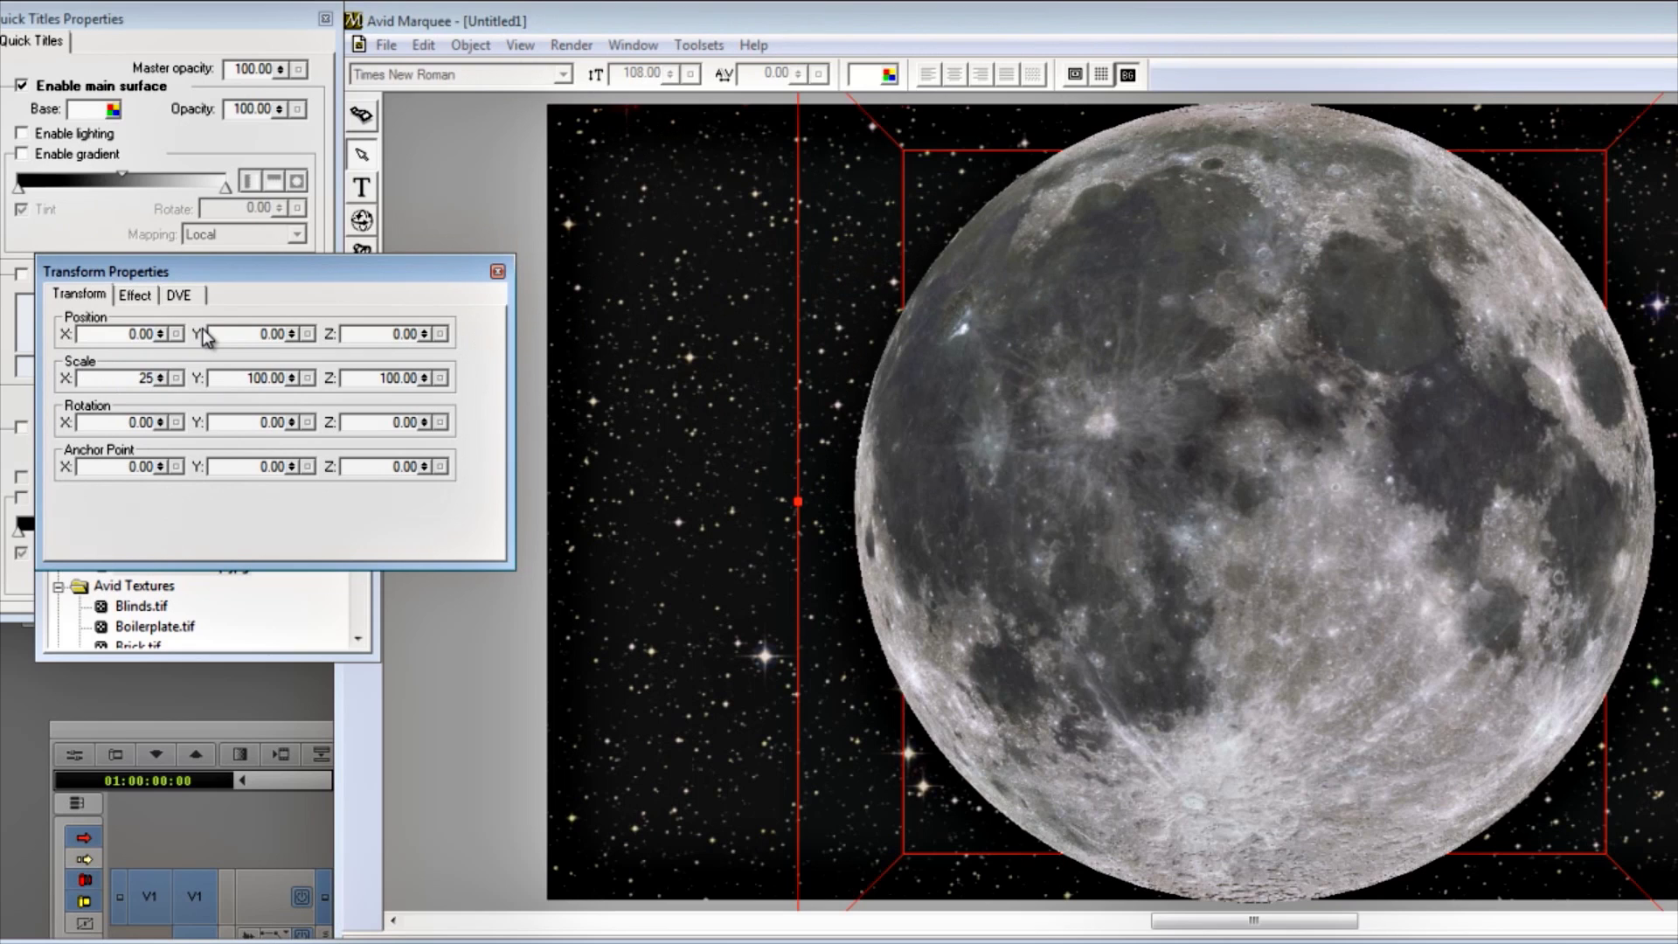
pyautogui.press('Return')
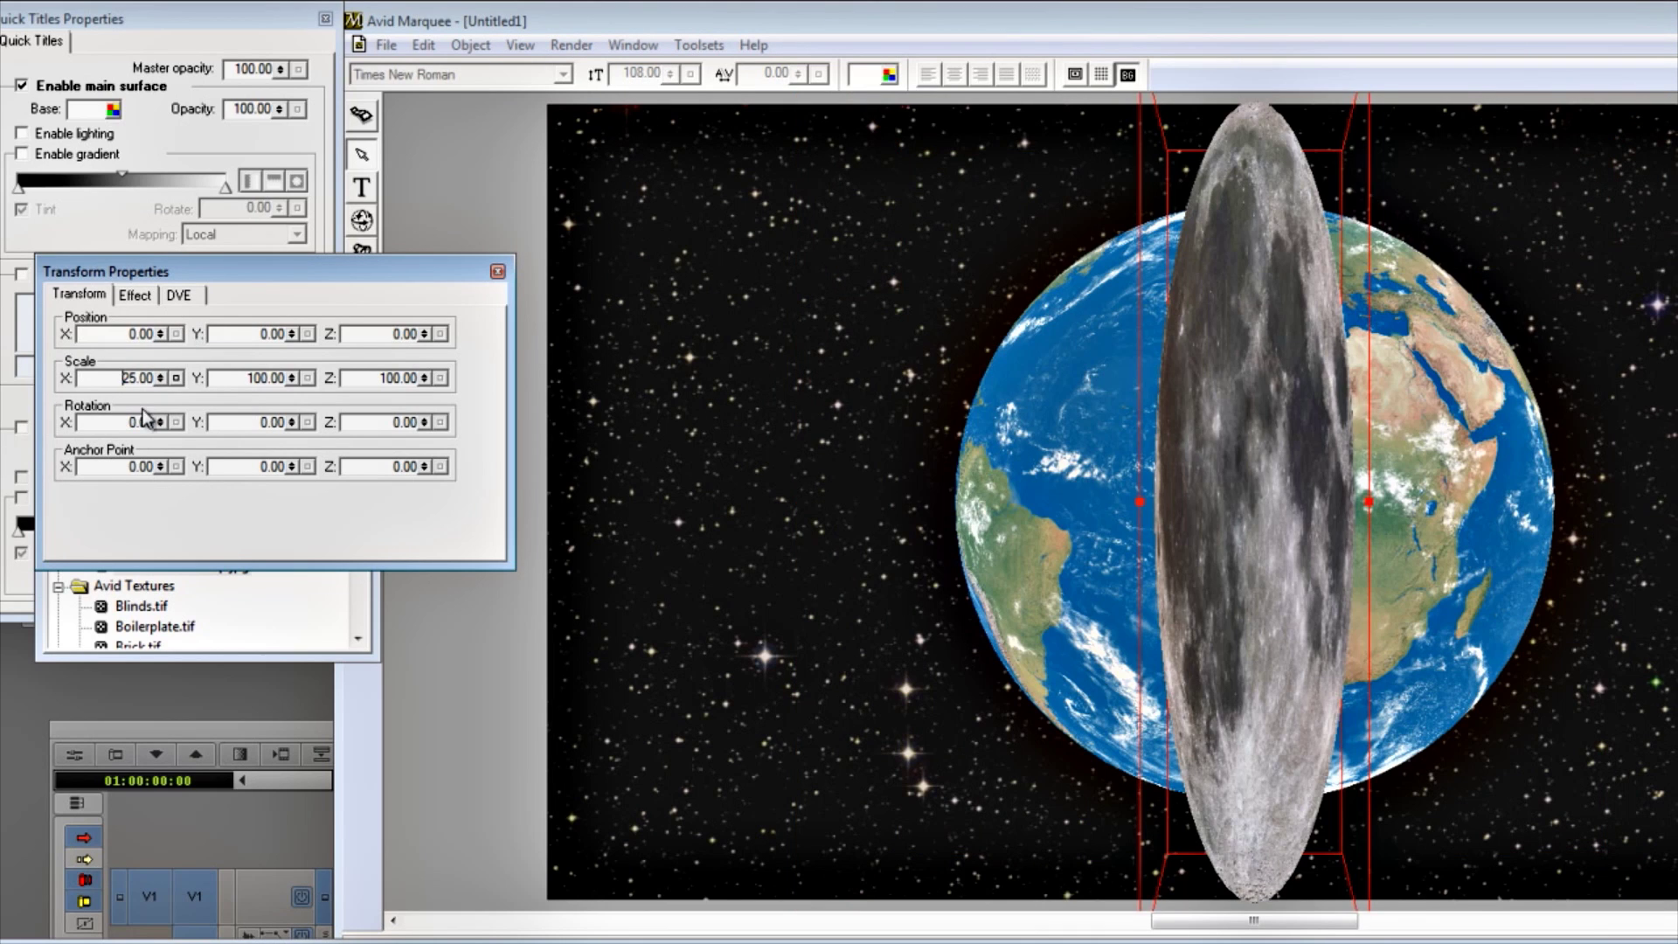
pyautogui.doubleClick(262, 377)
pyautogui.write('25')
pyautogui.press('Tab')
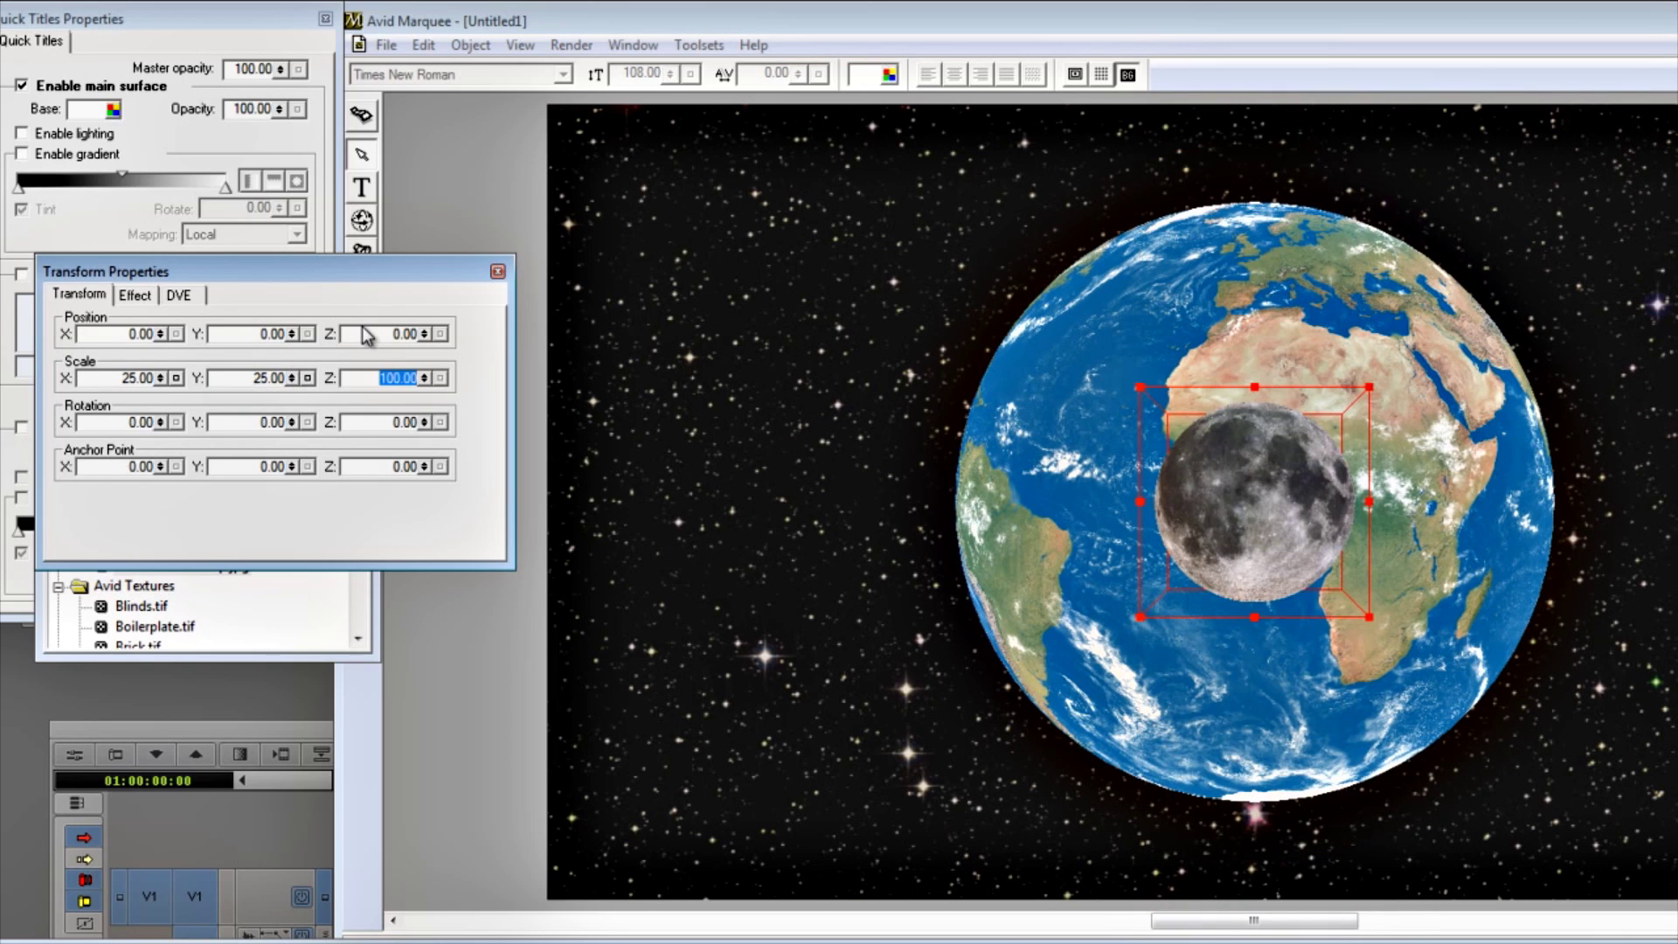
pyautogui.write('25')
pyautogui.press('Return')
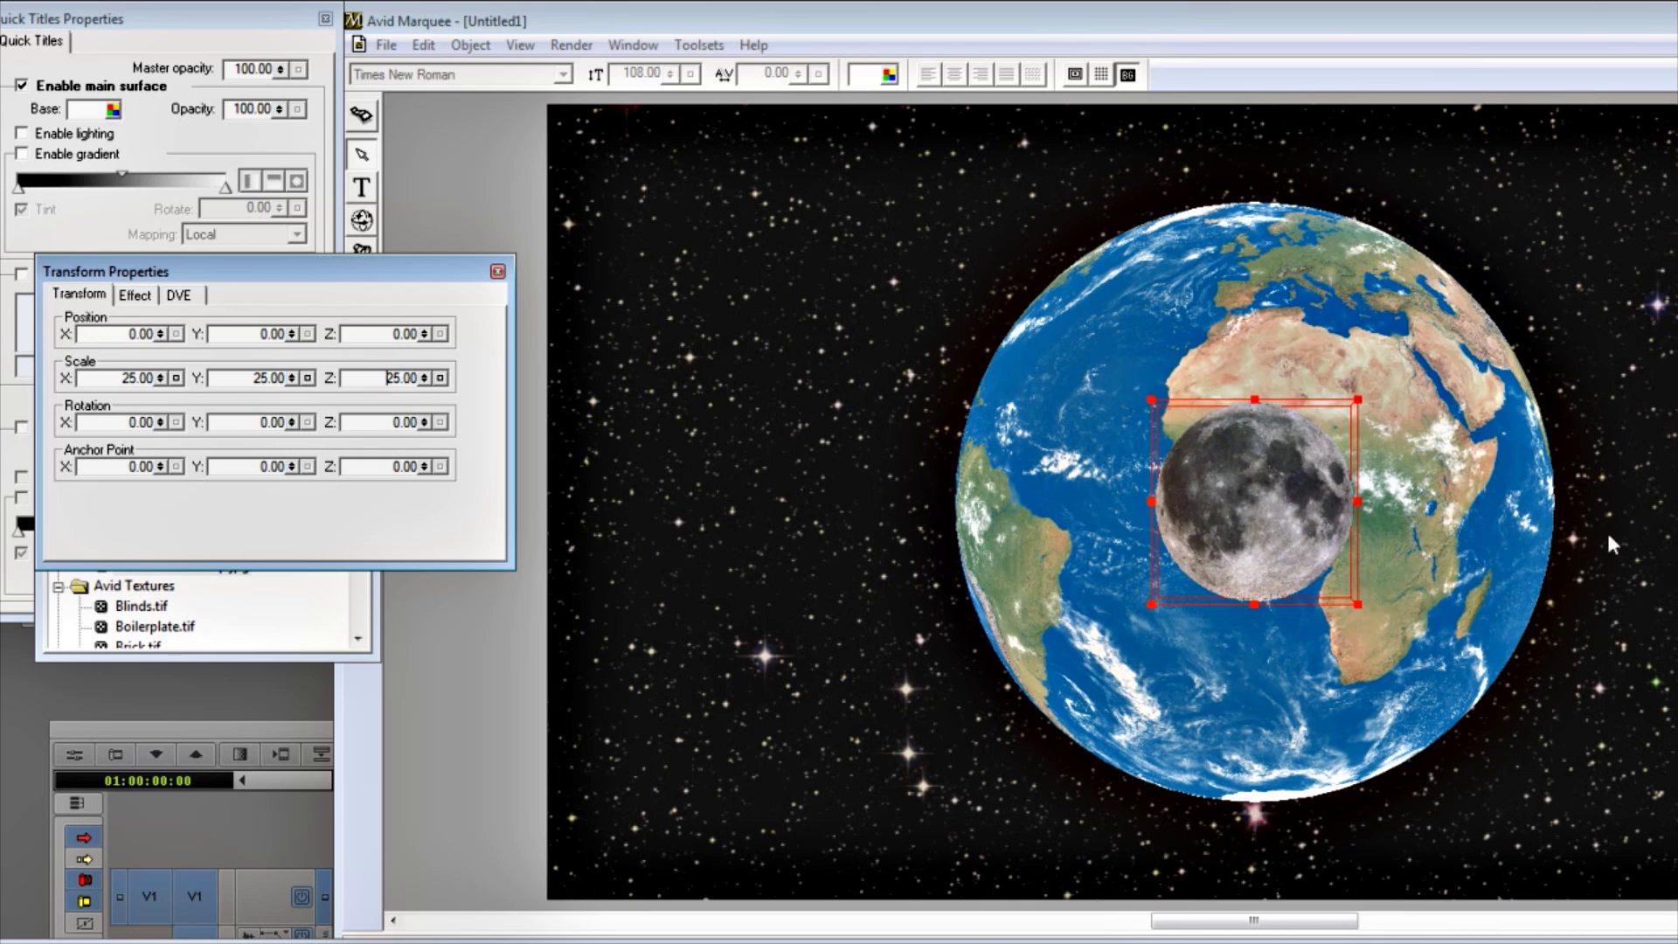
pyautogui.moveTo(402, 269); pyautogui.dragTo(418, 282)
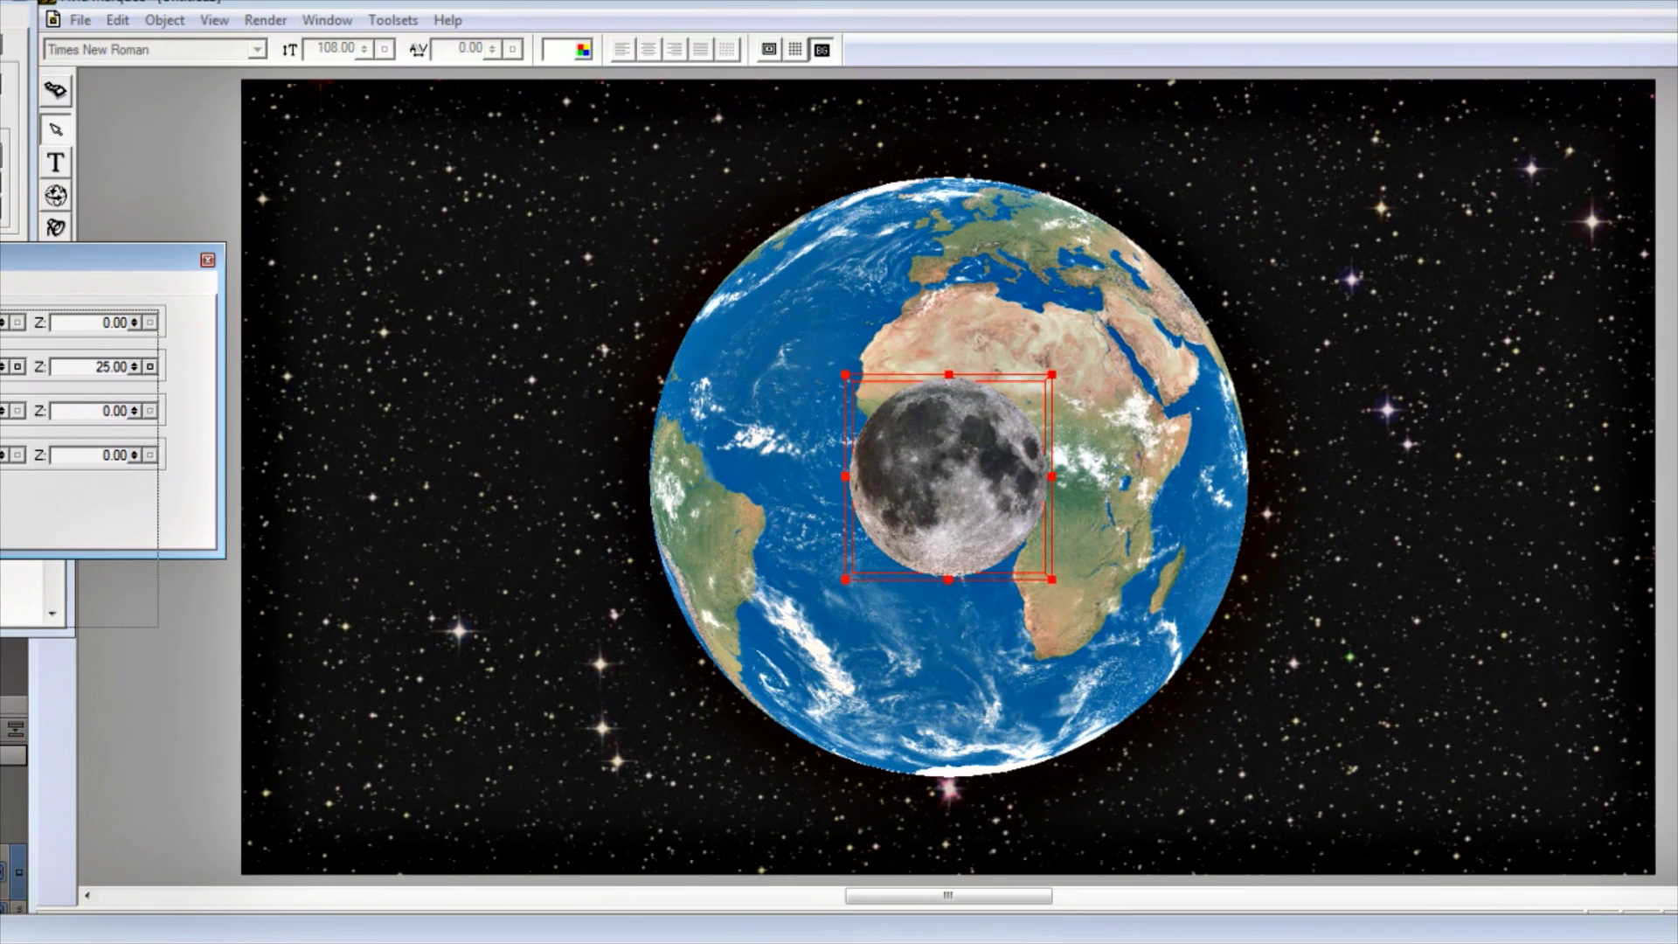
# - Drag the moon to the right of the Earth, around X 669.52, Y 1.49
pyautogui.moveTo(158, 260); pyautogui.dragTo(104, 329)
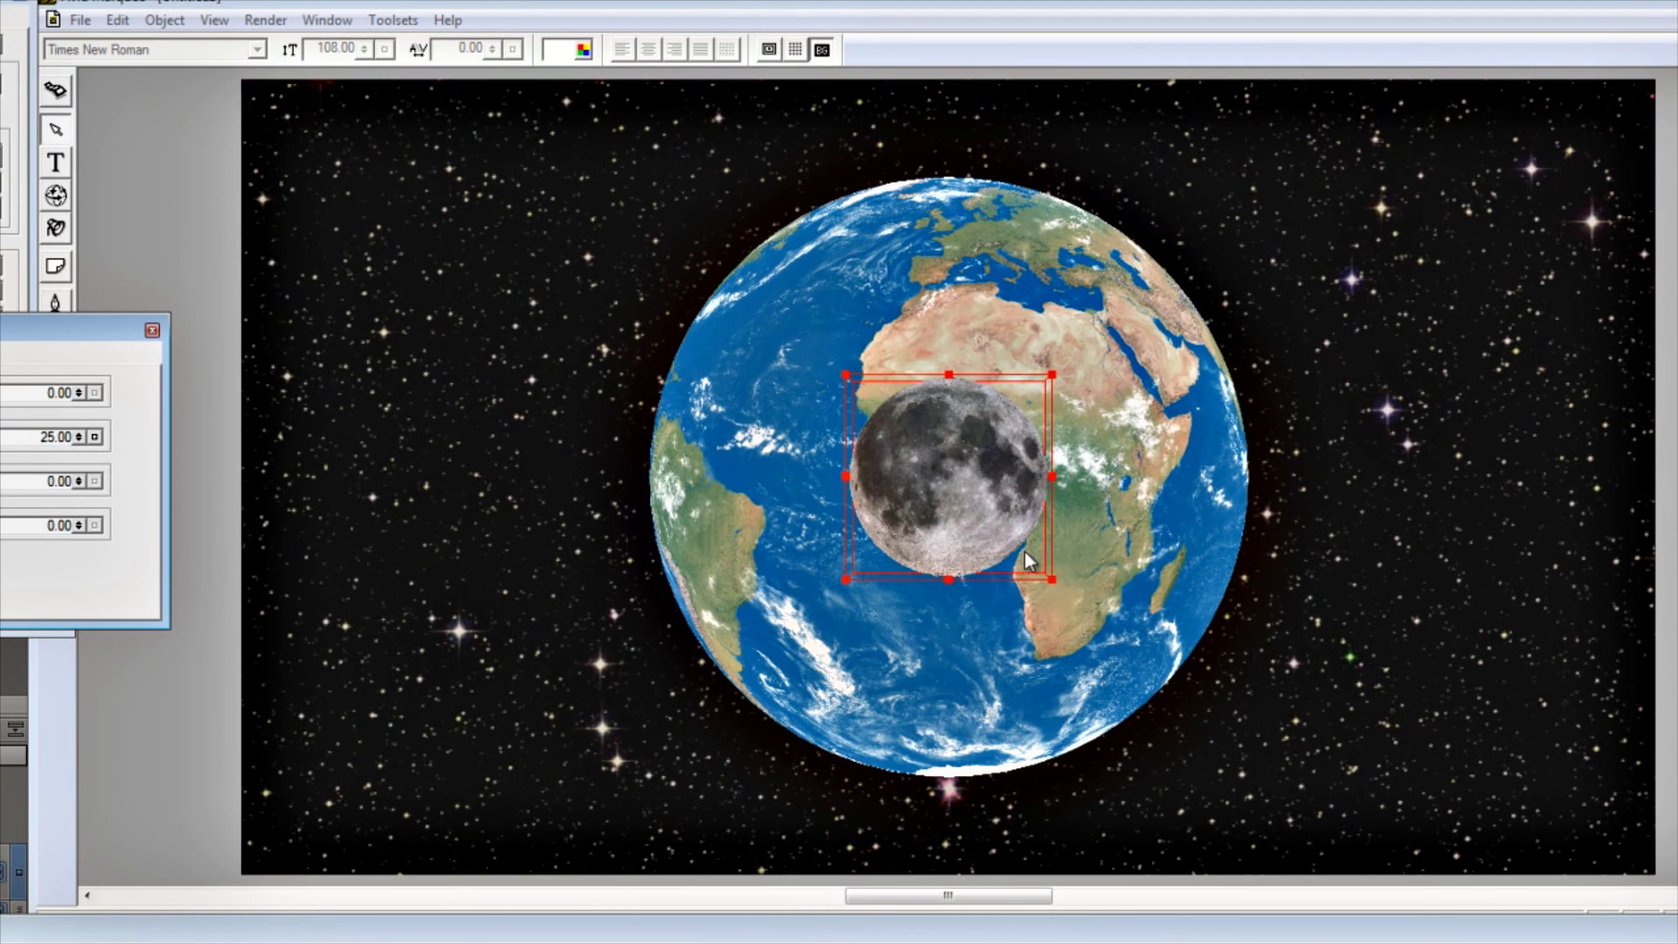
pyautogui.moveTo(944, 477); pyautogui.dragTo(1453, 465)
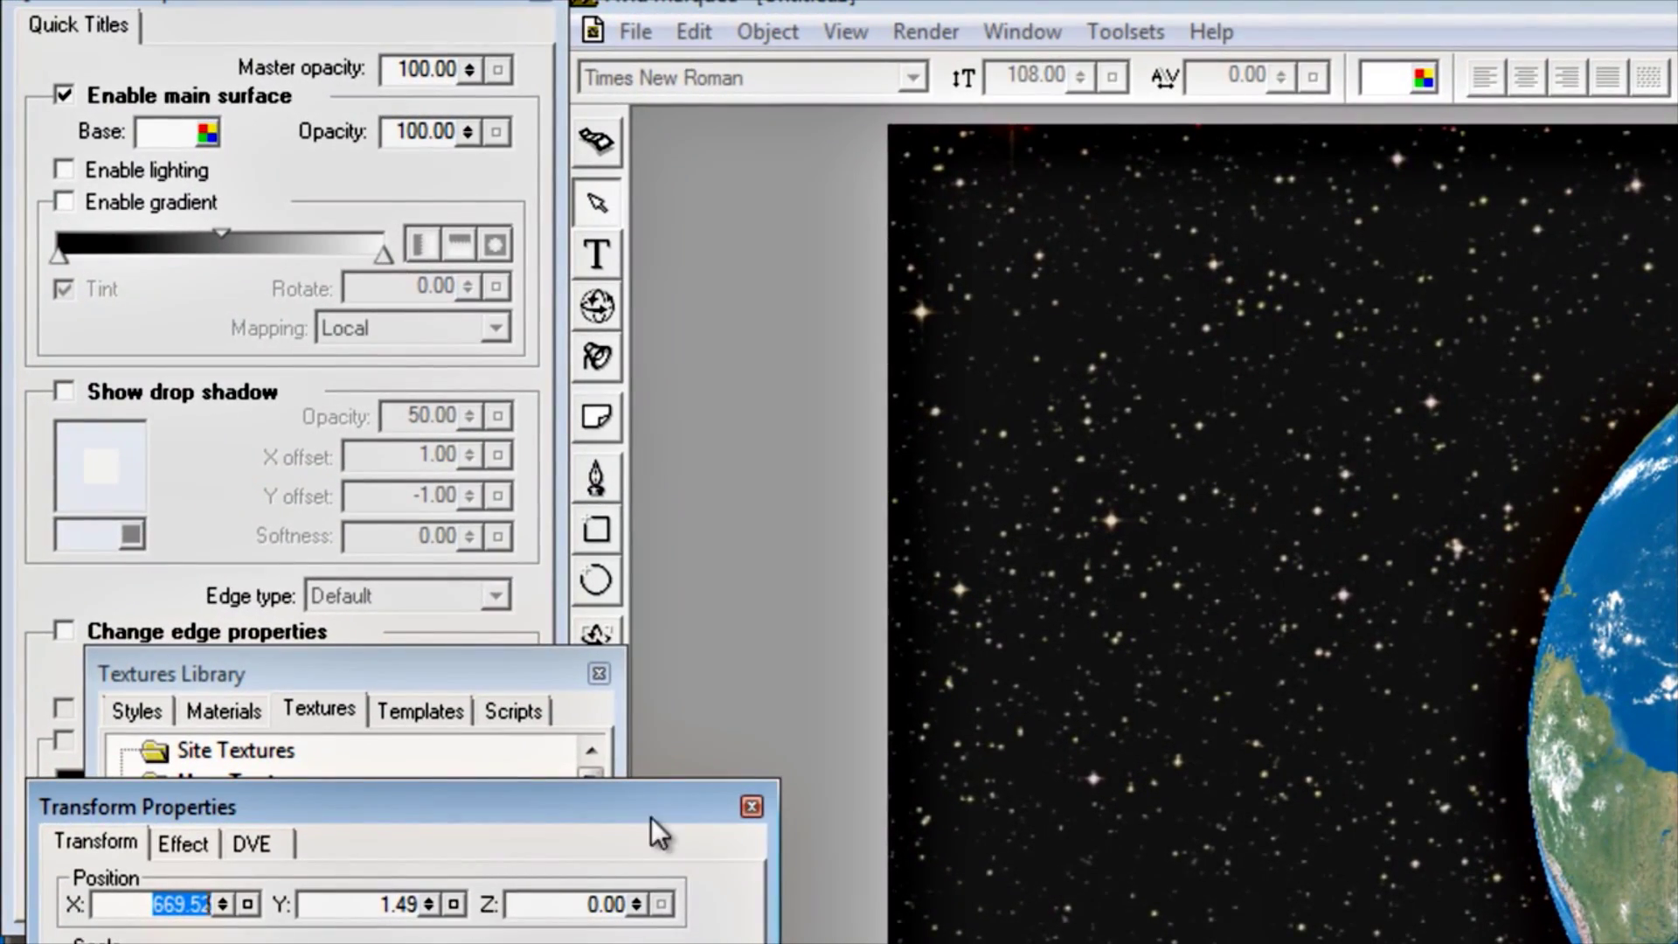
pyautogui.click(750, 806)
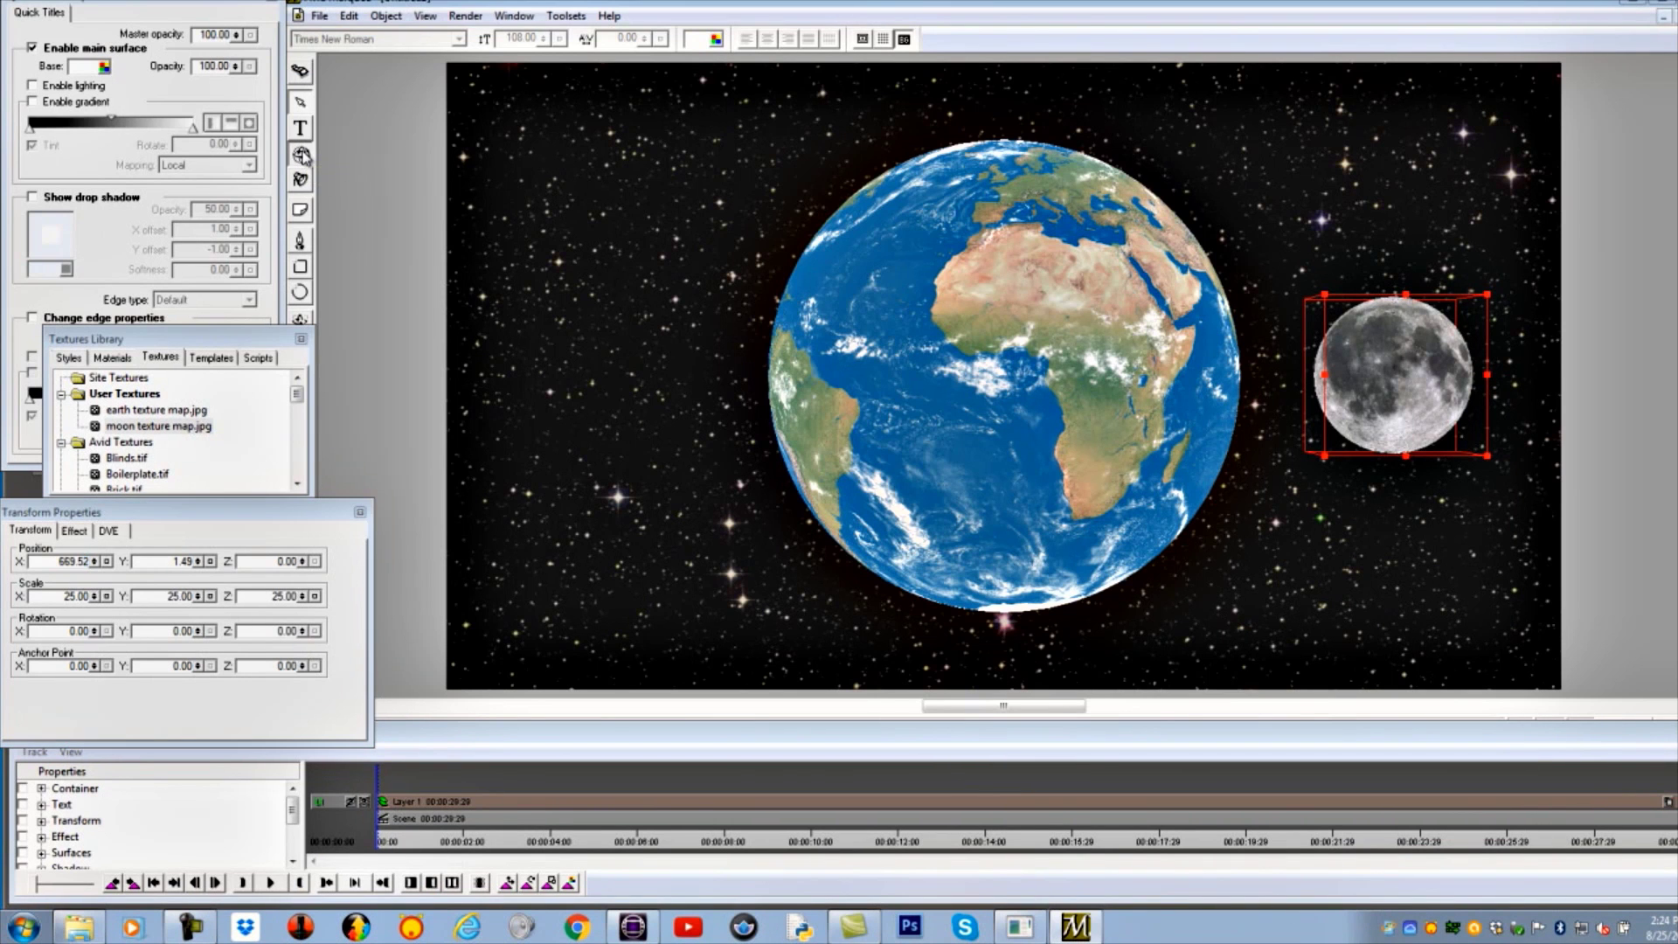
# - Move the moon's rotation pivot onto the Earth's centre with the Rotate tool
pyautogui.click(600, 303)
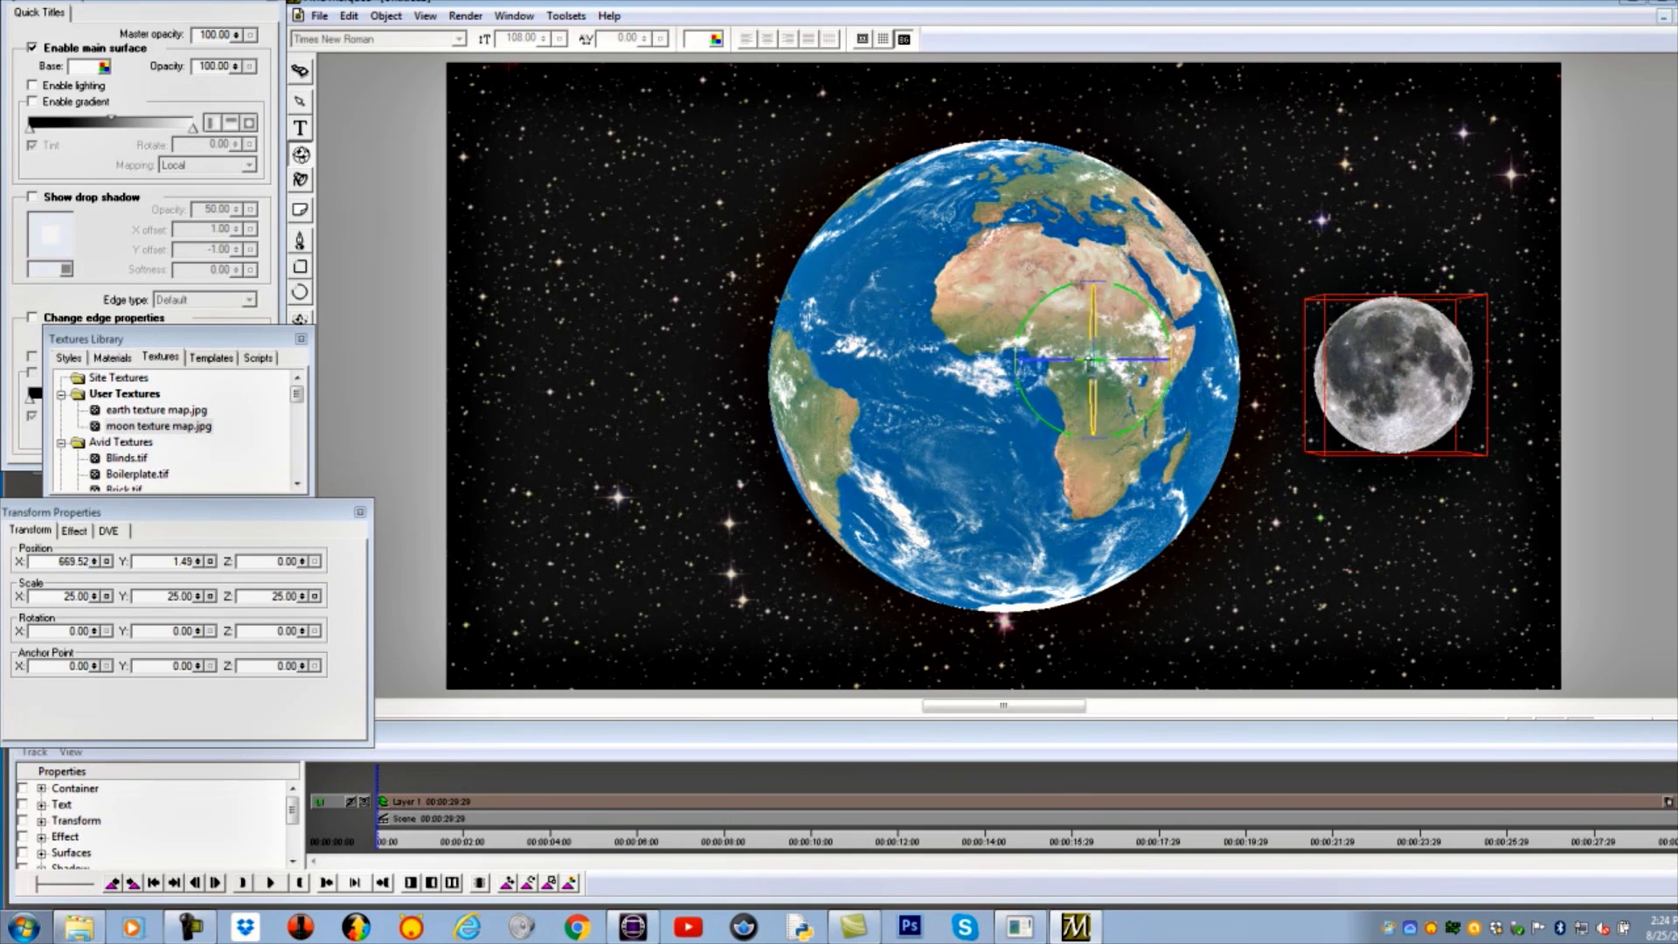
pyautogui.click(984, 371)
pyautogui.moveTo(983, 371); pyautogui.dragTo(1001, 364)
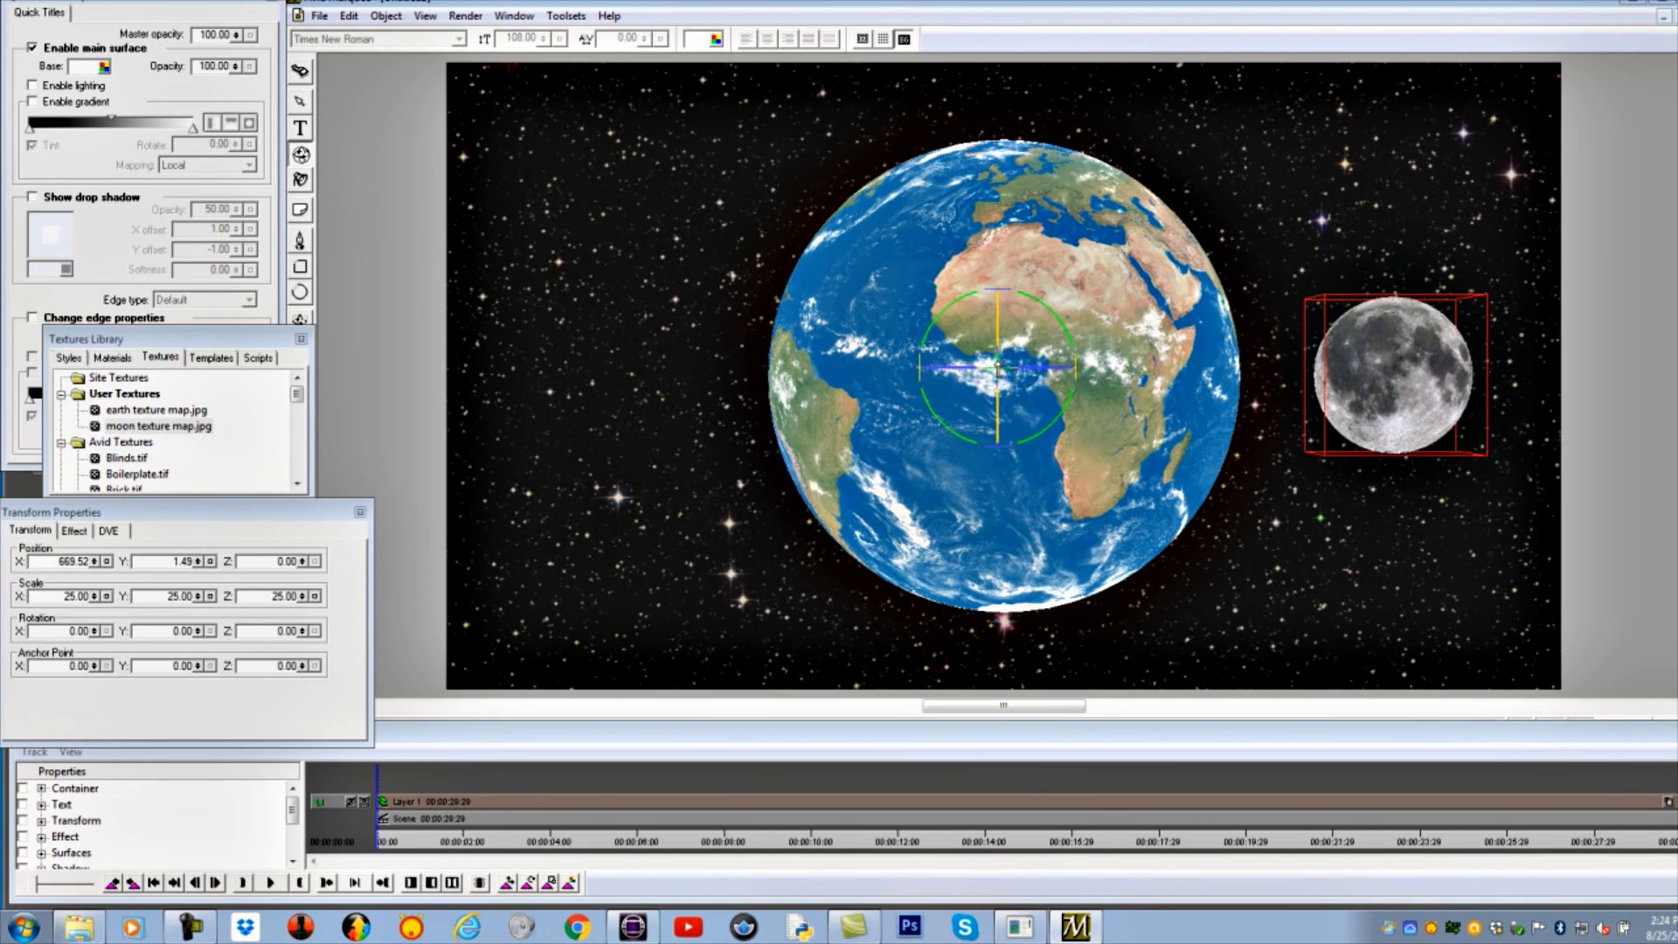
pyautogui.moveTo(996, 369); pyautogui.dragTo(1001, 363)
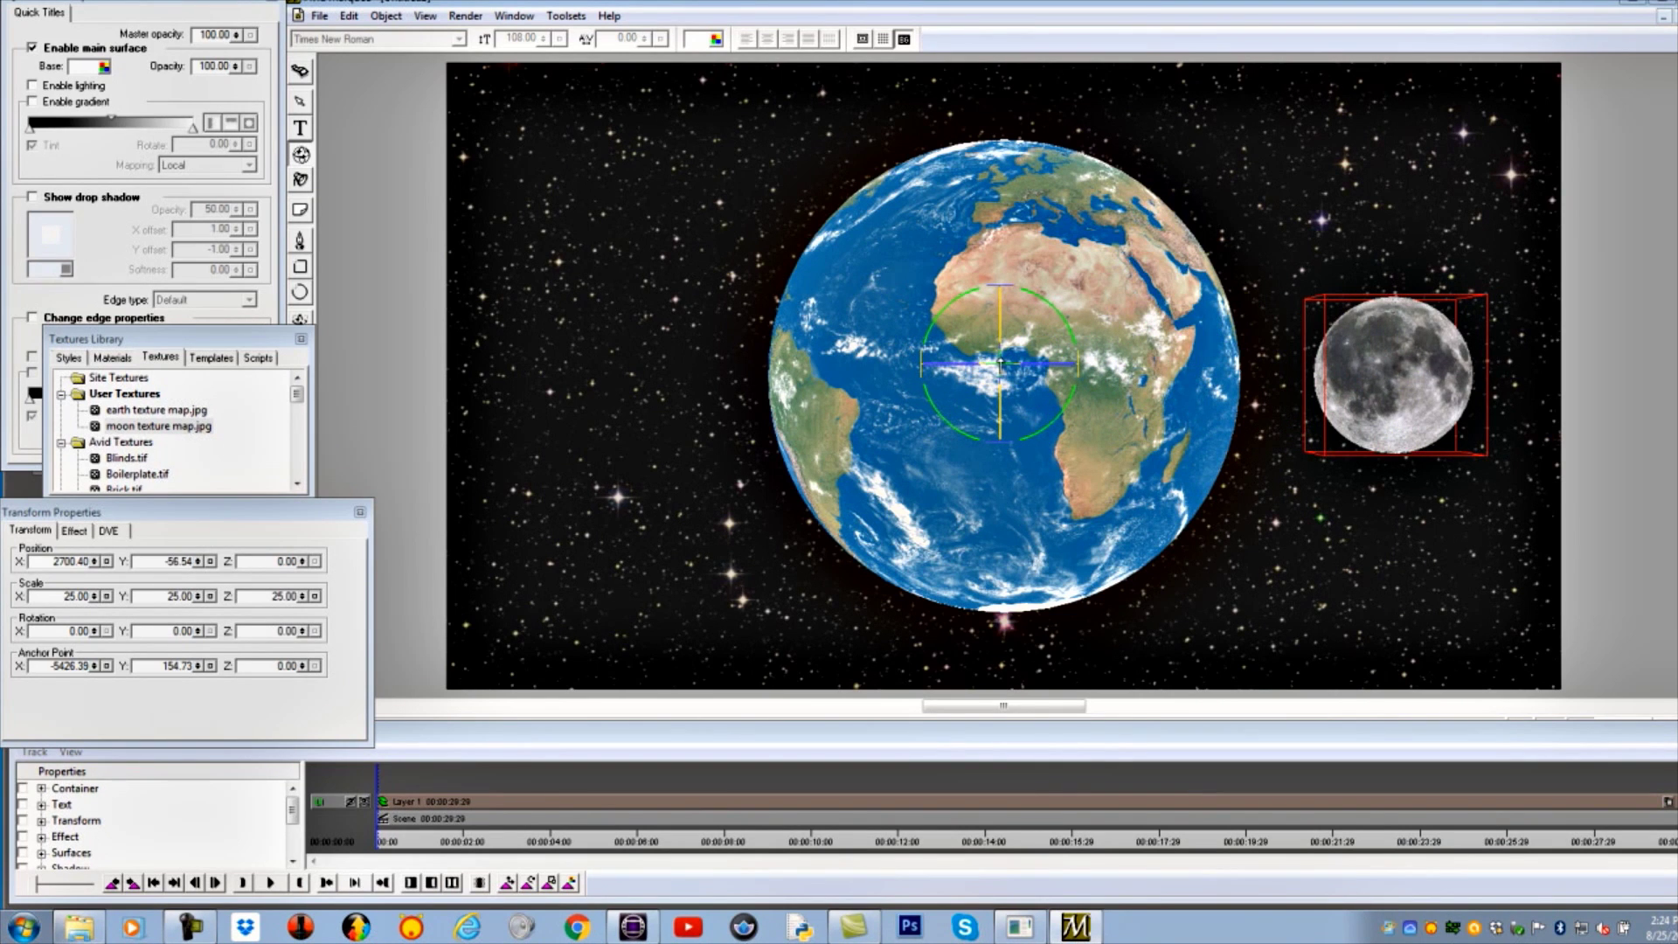
# - Drag the Rotation Y spinner to test the moon swinging around the Earth
pyautogui.click(254, 527)
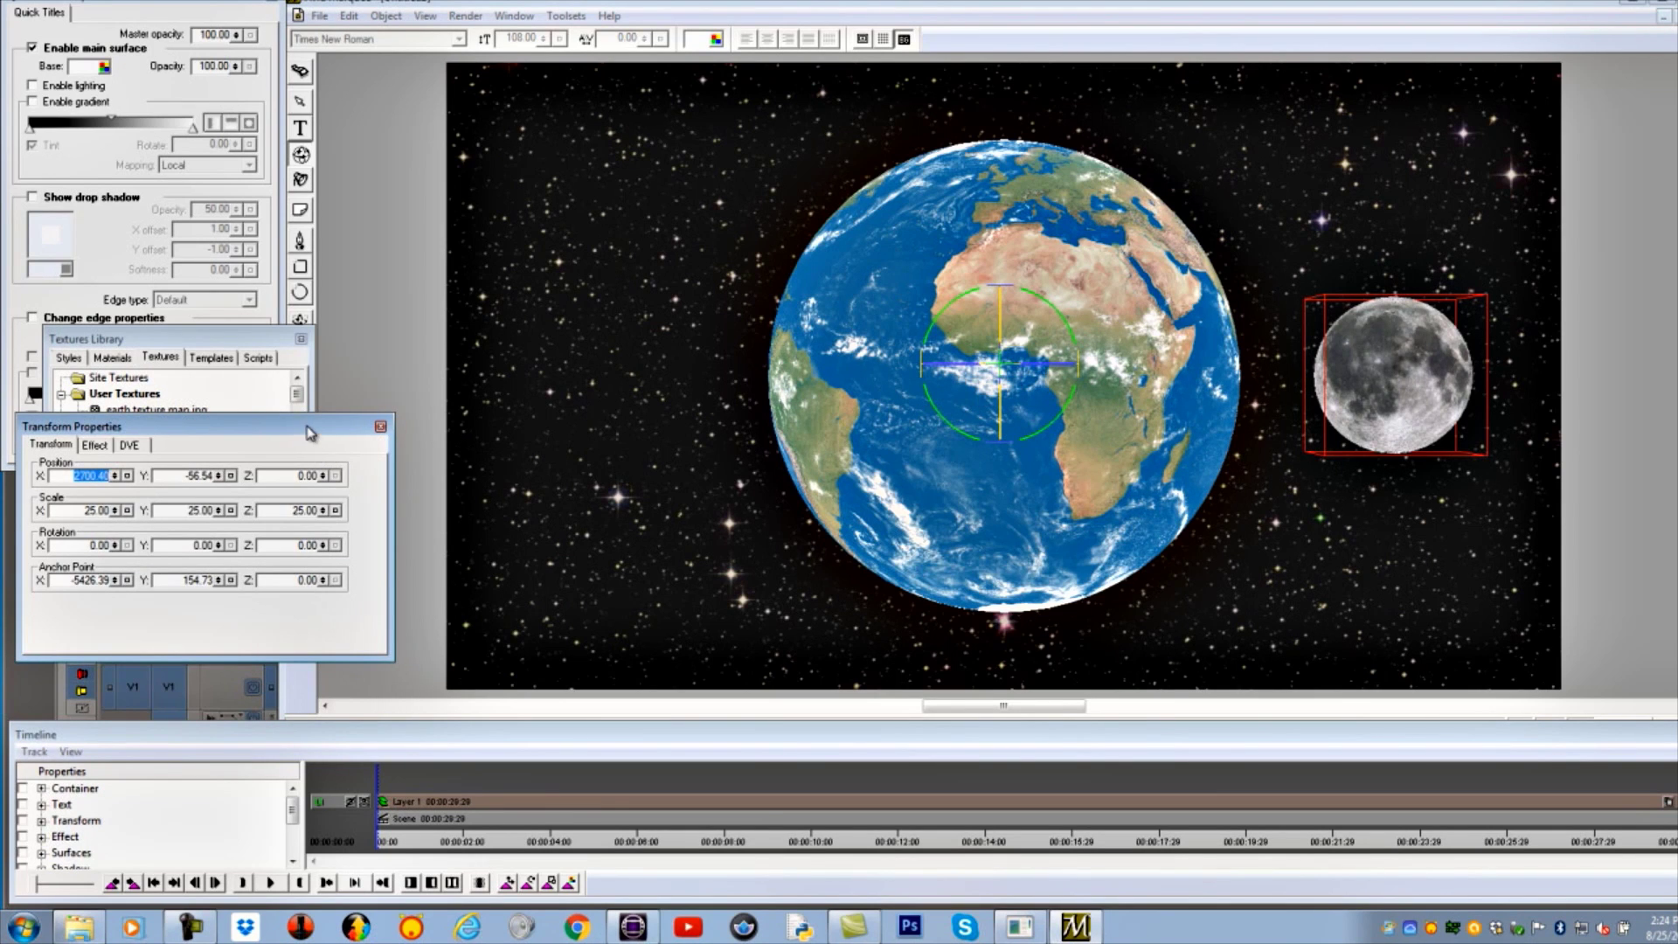
pyautogui.moveTo(308, 427); pyautogui.dragTo(331, 286)
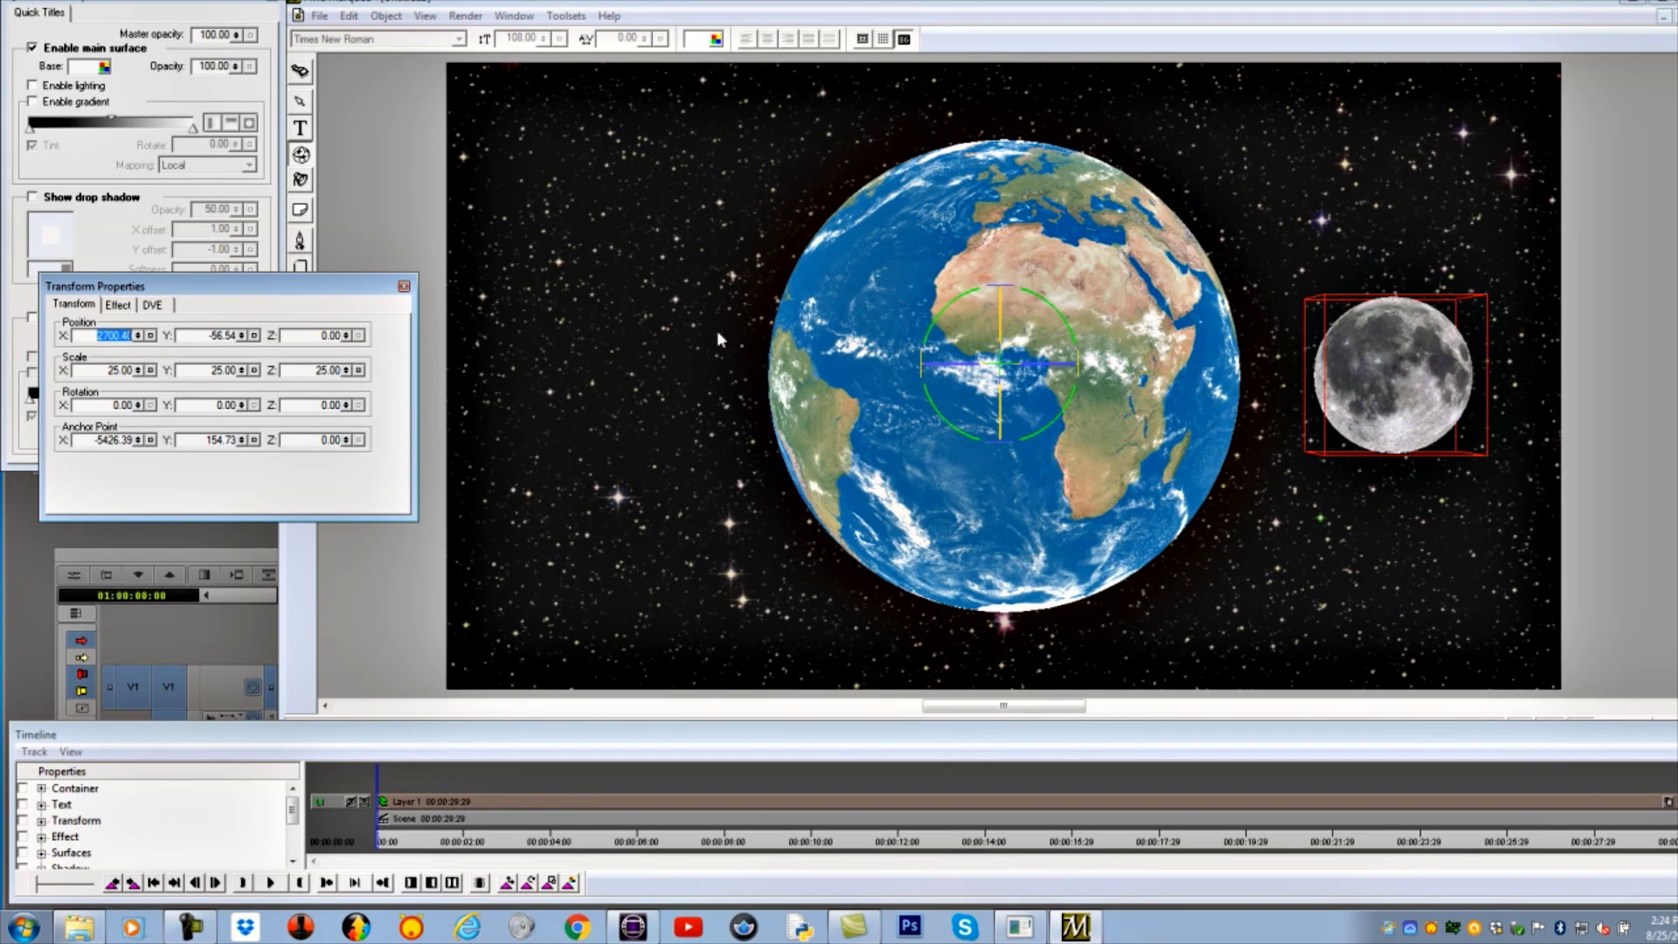
pyautogui.moveTo(251, 293); pyautogui.dragTo(277, 269)
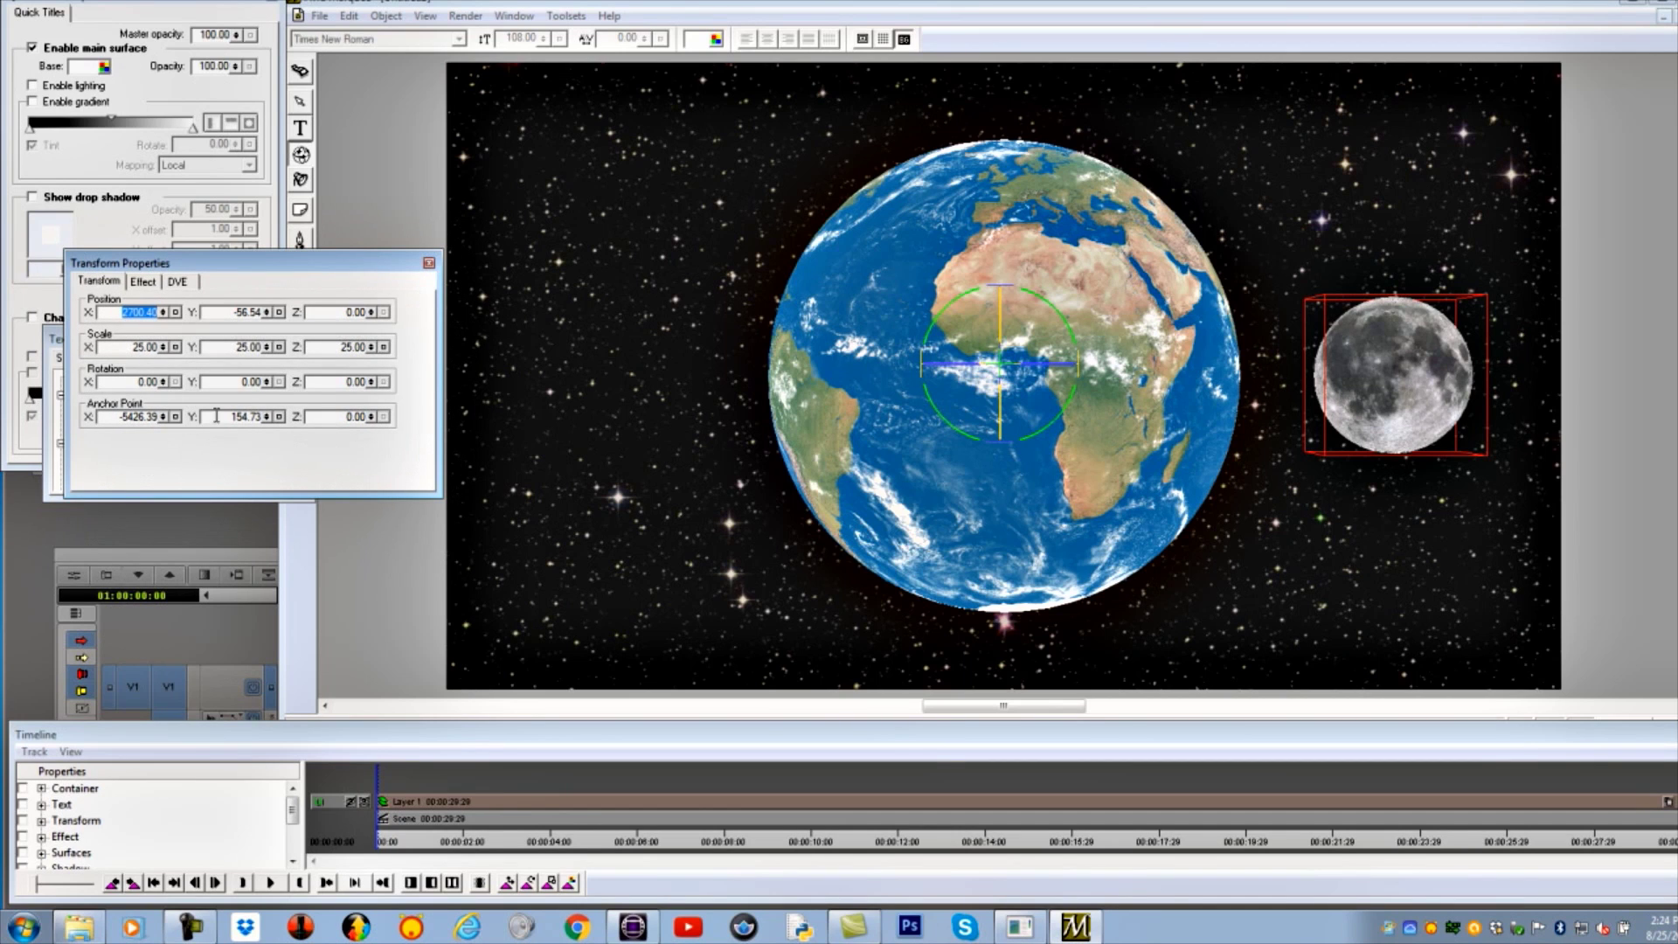
pyautogui.moveTo(269, 386)
pyautogui.mouseDown()
pyautogui.moveTo(270, 402)
pyautogui.moveTo(257, 386)
pyautogui.mouseUp()
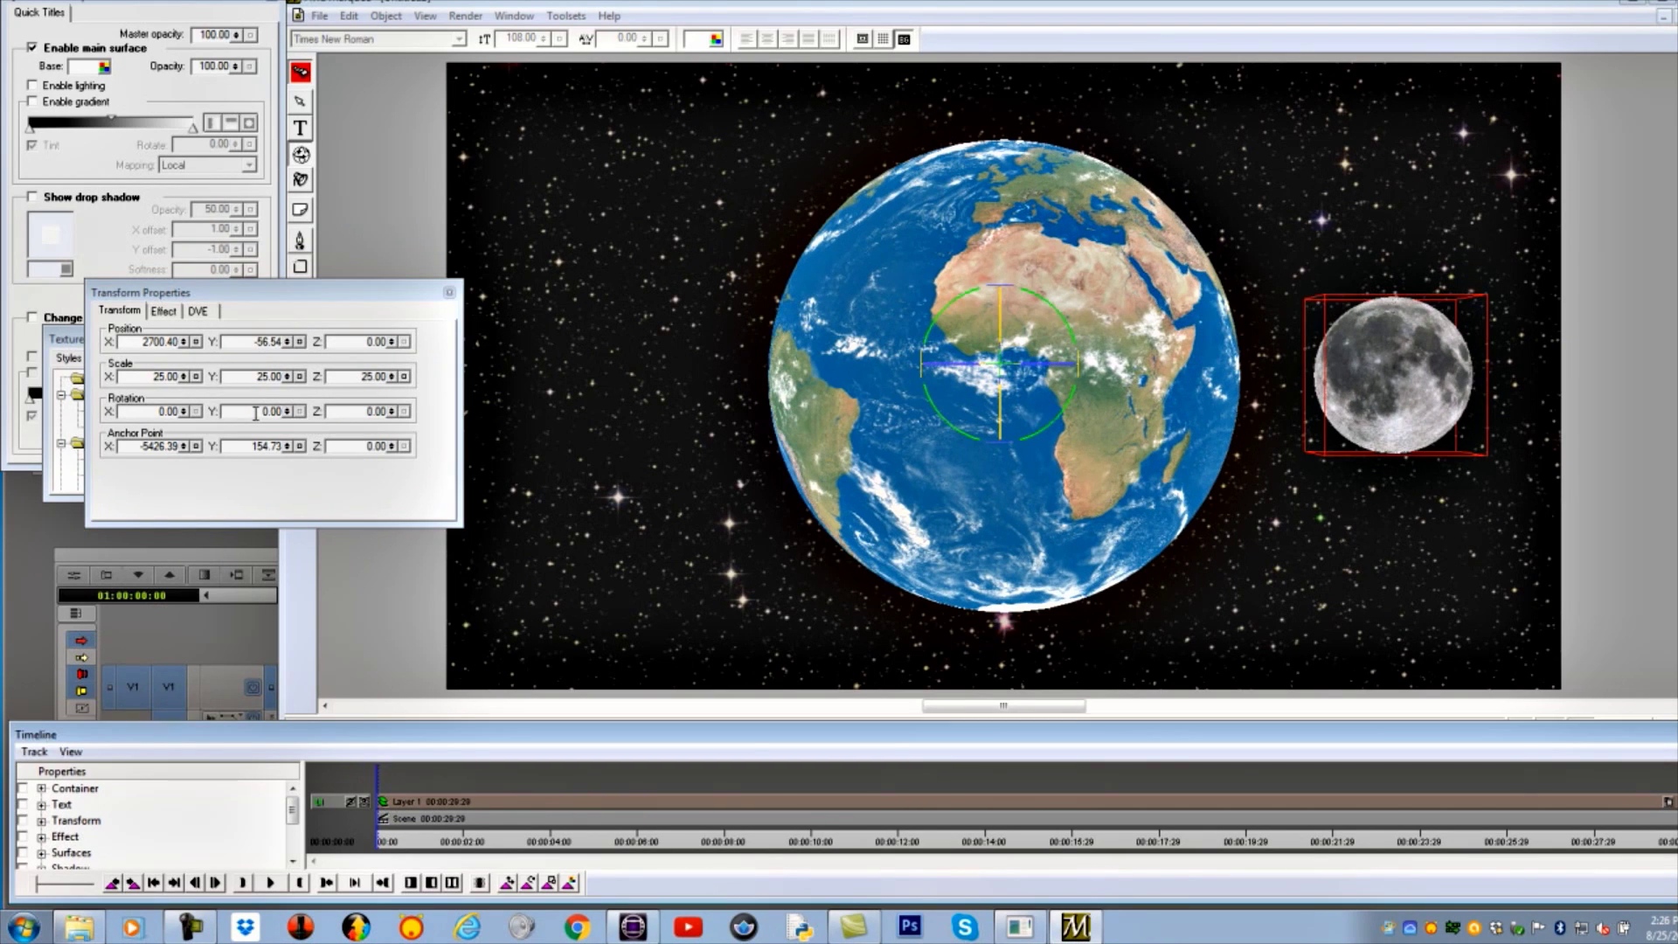
# - Give the moon a Y rotation of 360 at the timeline's end and scrub to check the orbit
pyautogui.click(255, 412)
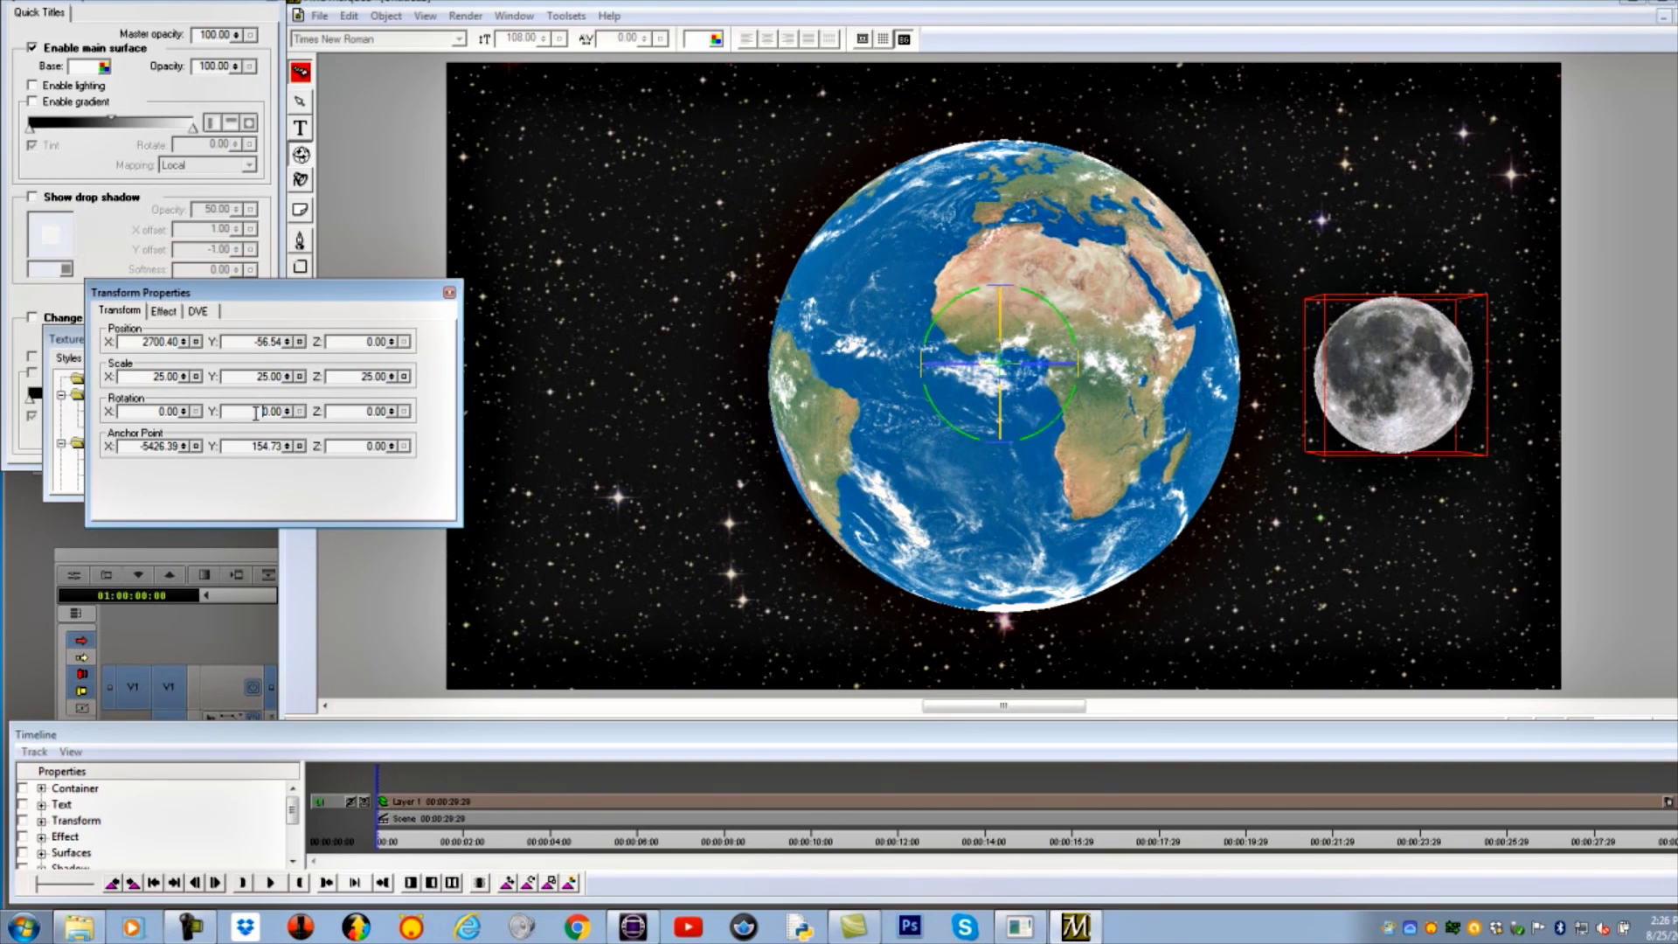
pyautogui.moveTo(255, 413); pyautogui.dragTo(346, 427)
pyautogui.moveTo(380, 771); pyautogui.dragTo(1666, 771)
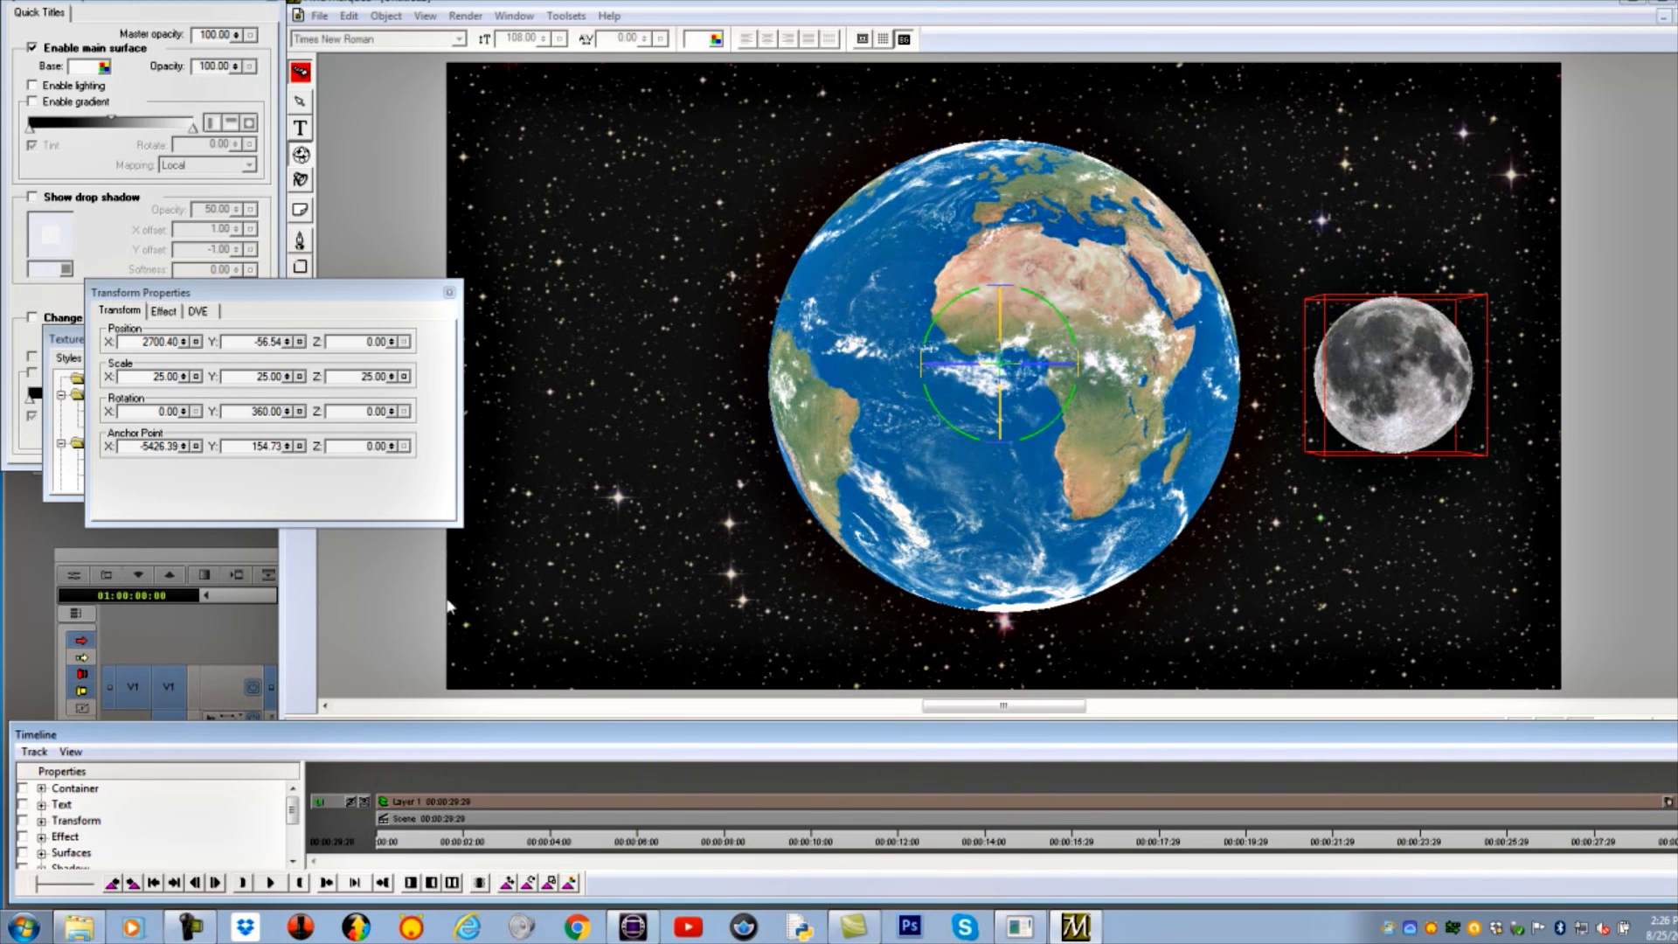
pyautogui.click(301, 415)
pyautogui.moveTo(1657, 773); pyautogui.dragTo(239, 803)
pyautogui.moveTo(330, 299); pyautogui.dragTo(257, 367)
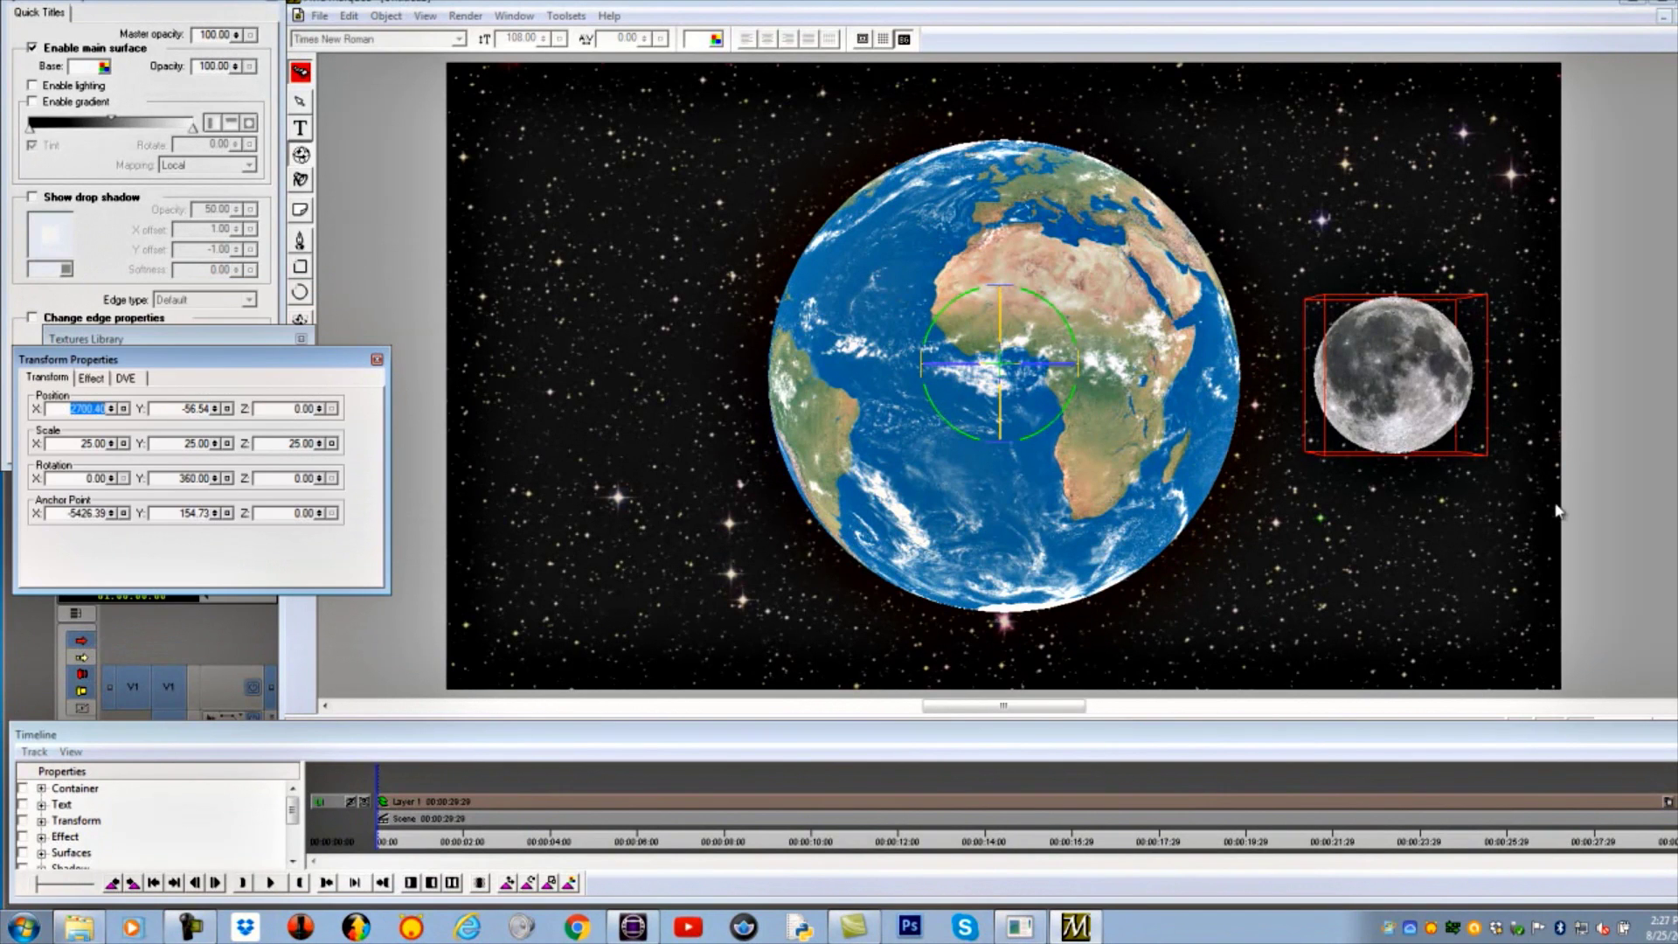
pyautogui.click(376, 360)
# - Change Layer 1's Layer Type to 3D in the Layers panel
pyautogui.click(514, 16)
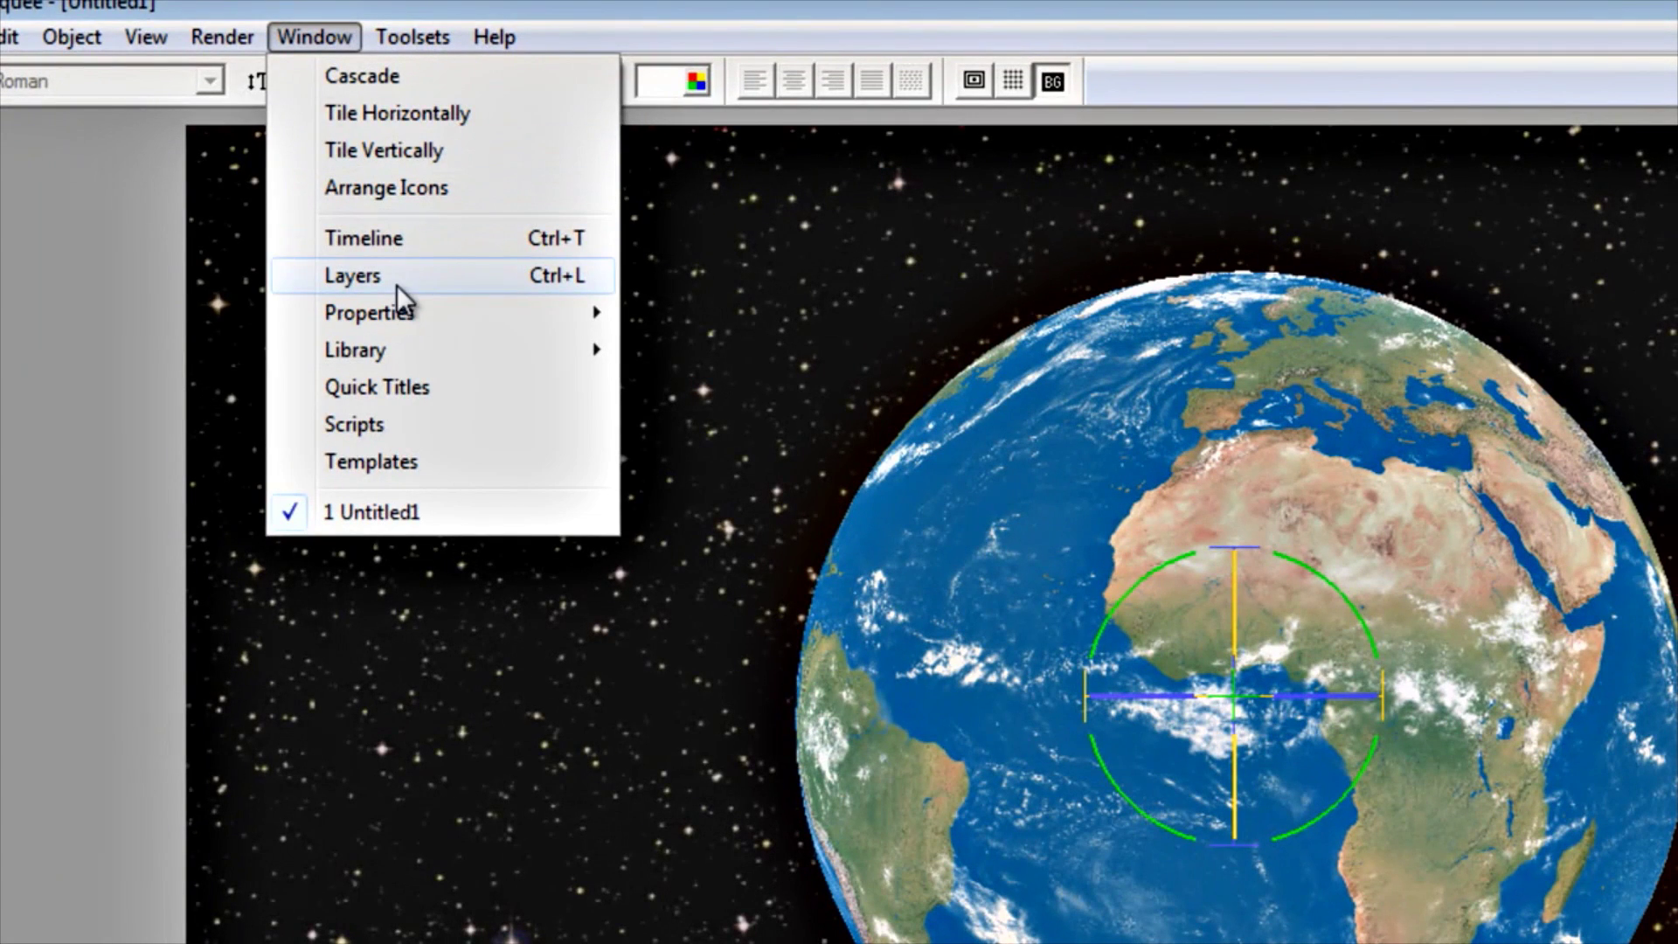
pyautogui.click(389, 280)
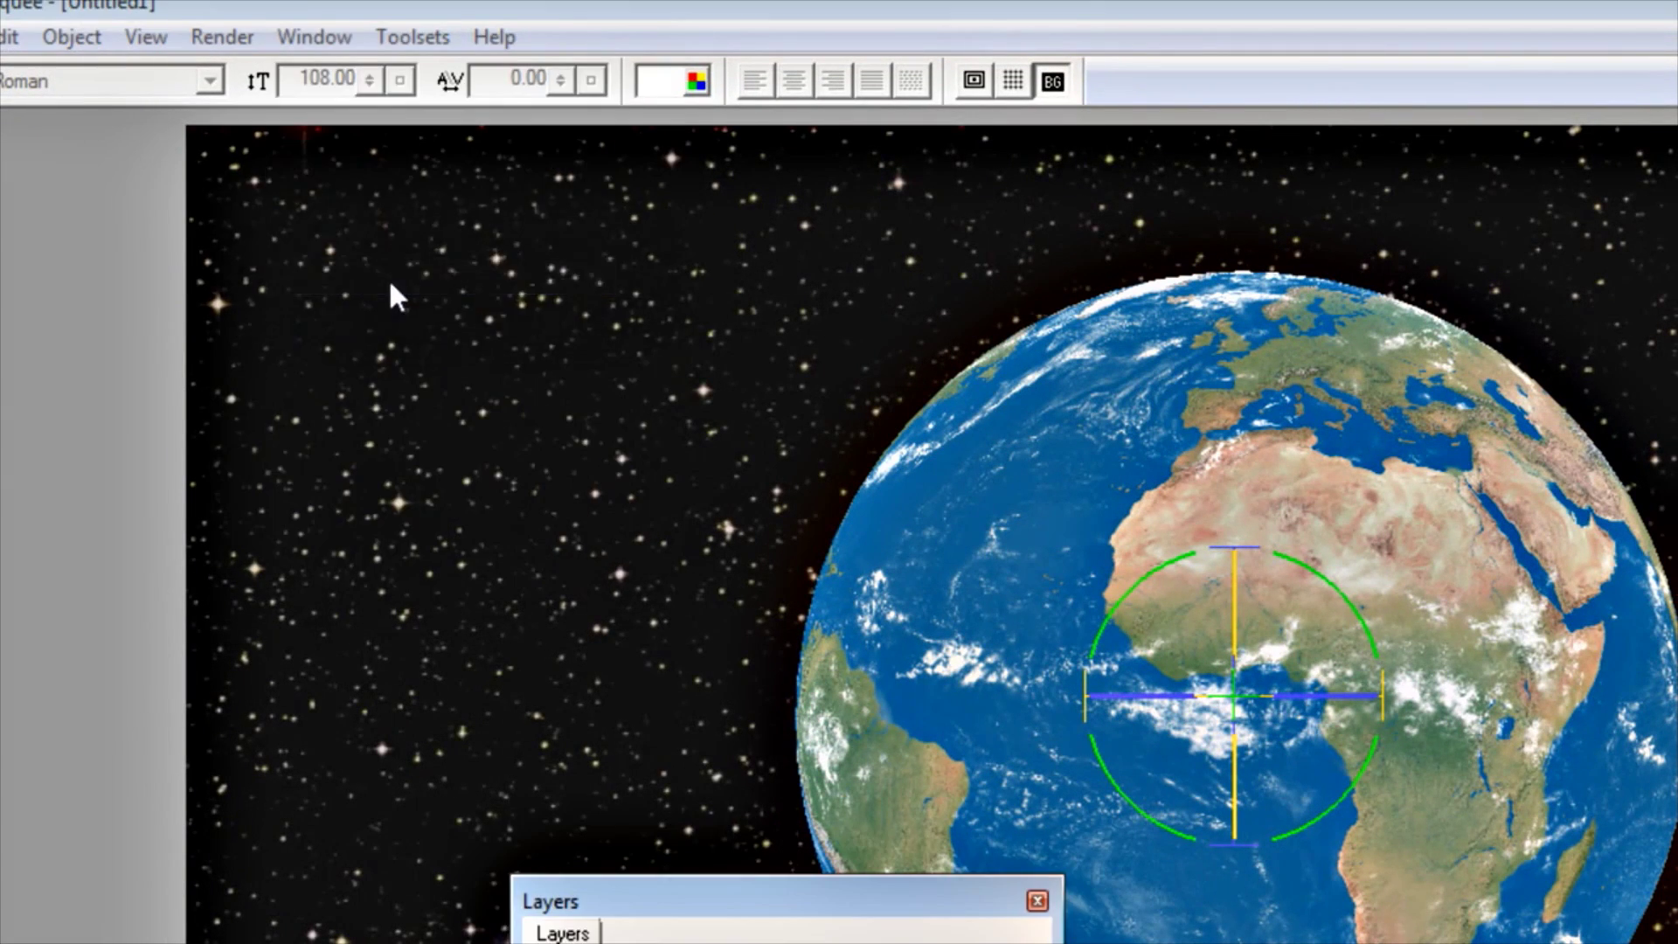
pyautogui.moveTo(699, 894); pyautogui.dragTo(411, 584)
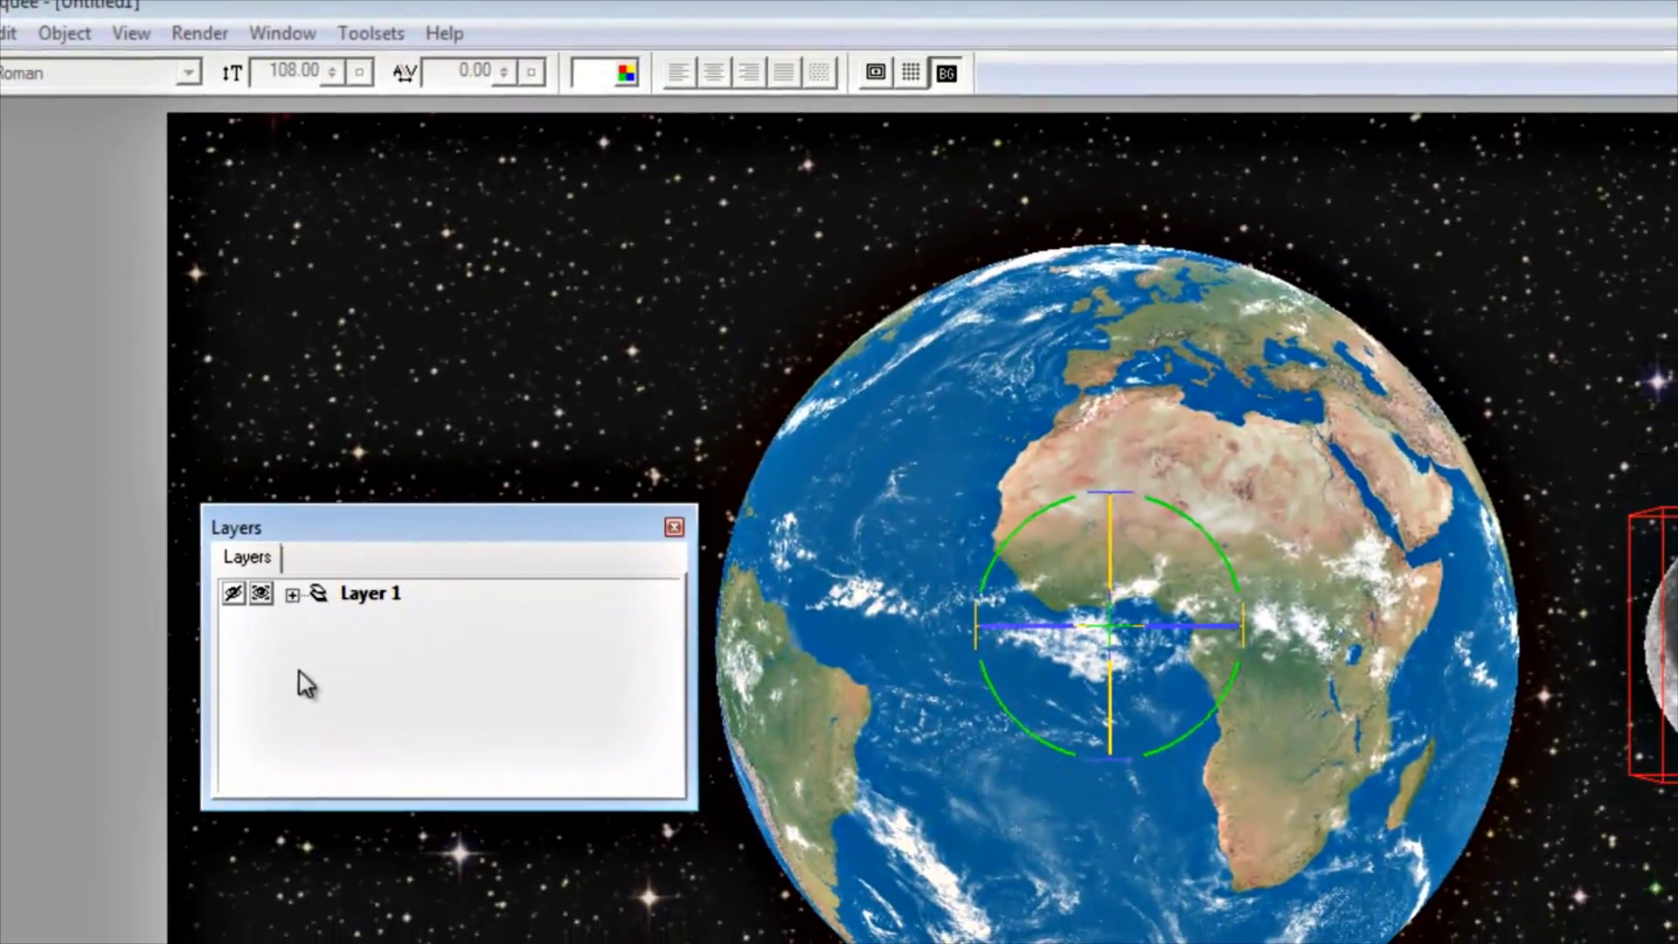
pyautogui.click(356, 596)
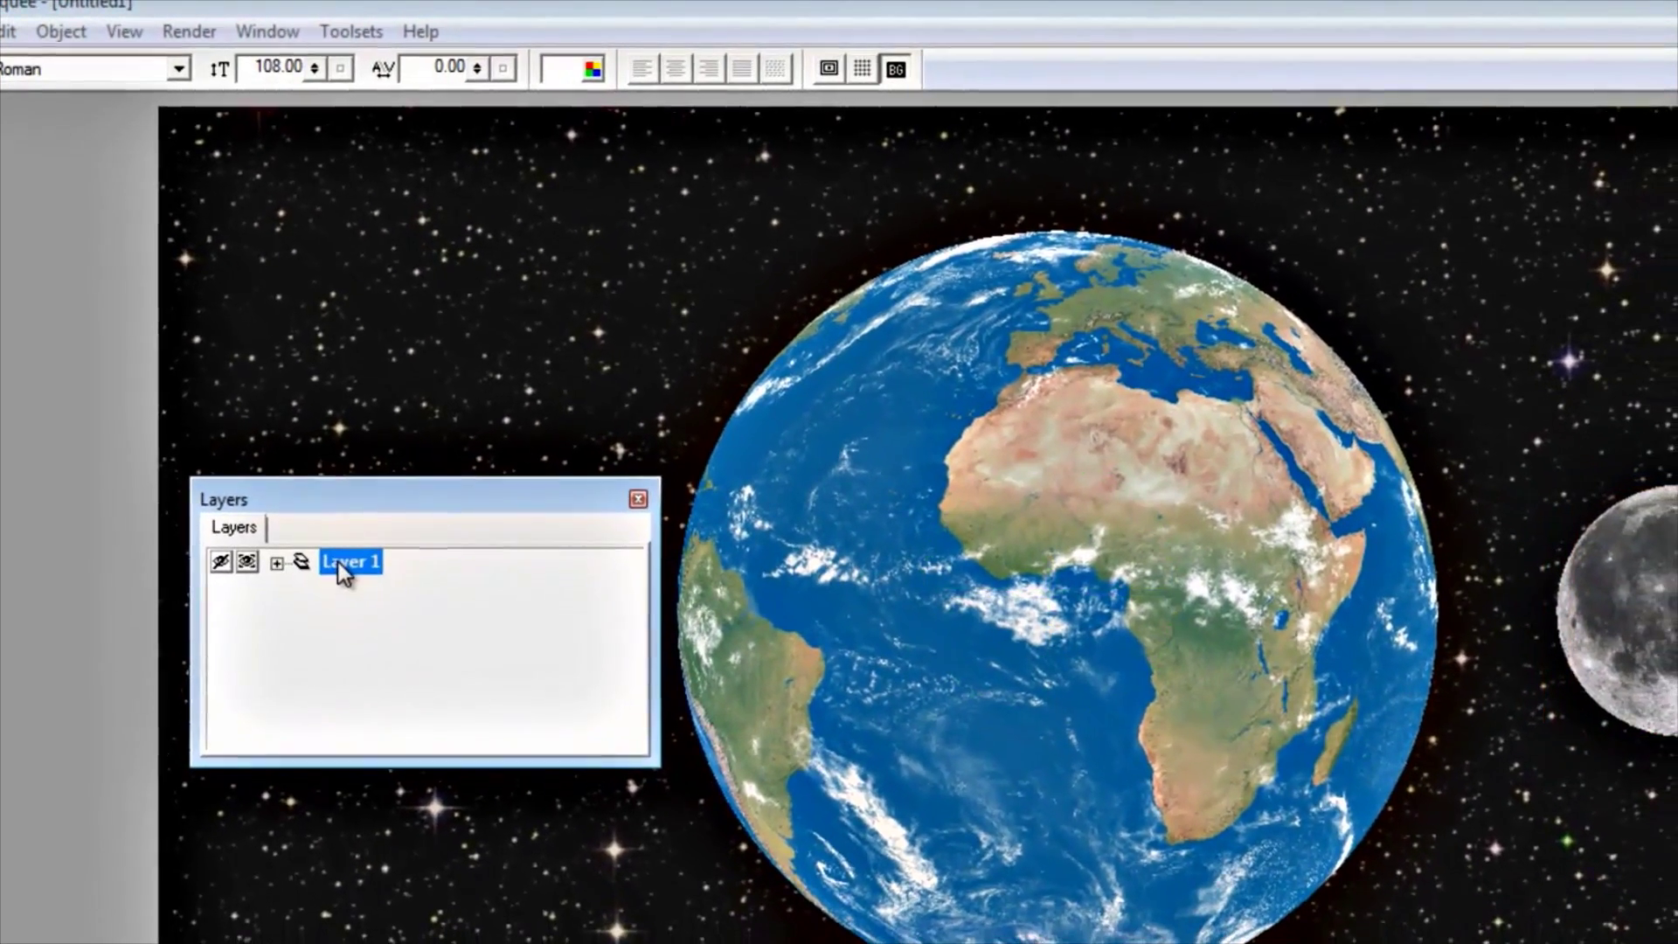
pyautogui.rightClick(357, 593)
pyautogui.moveTo(453, 826)
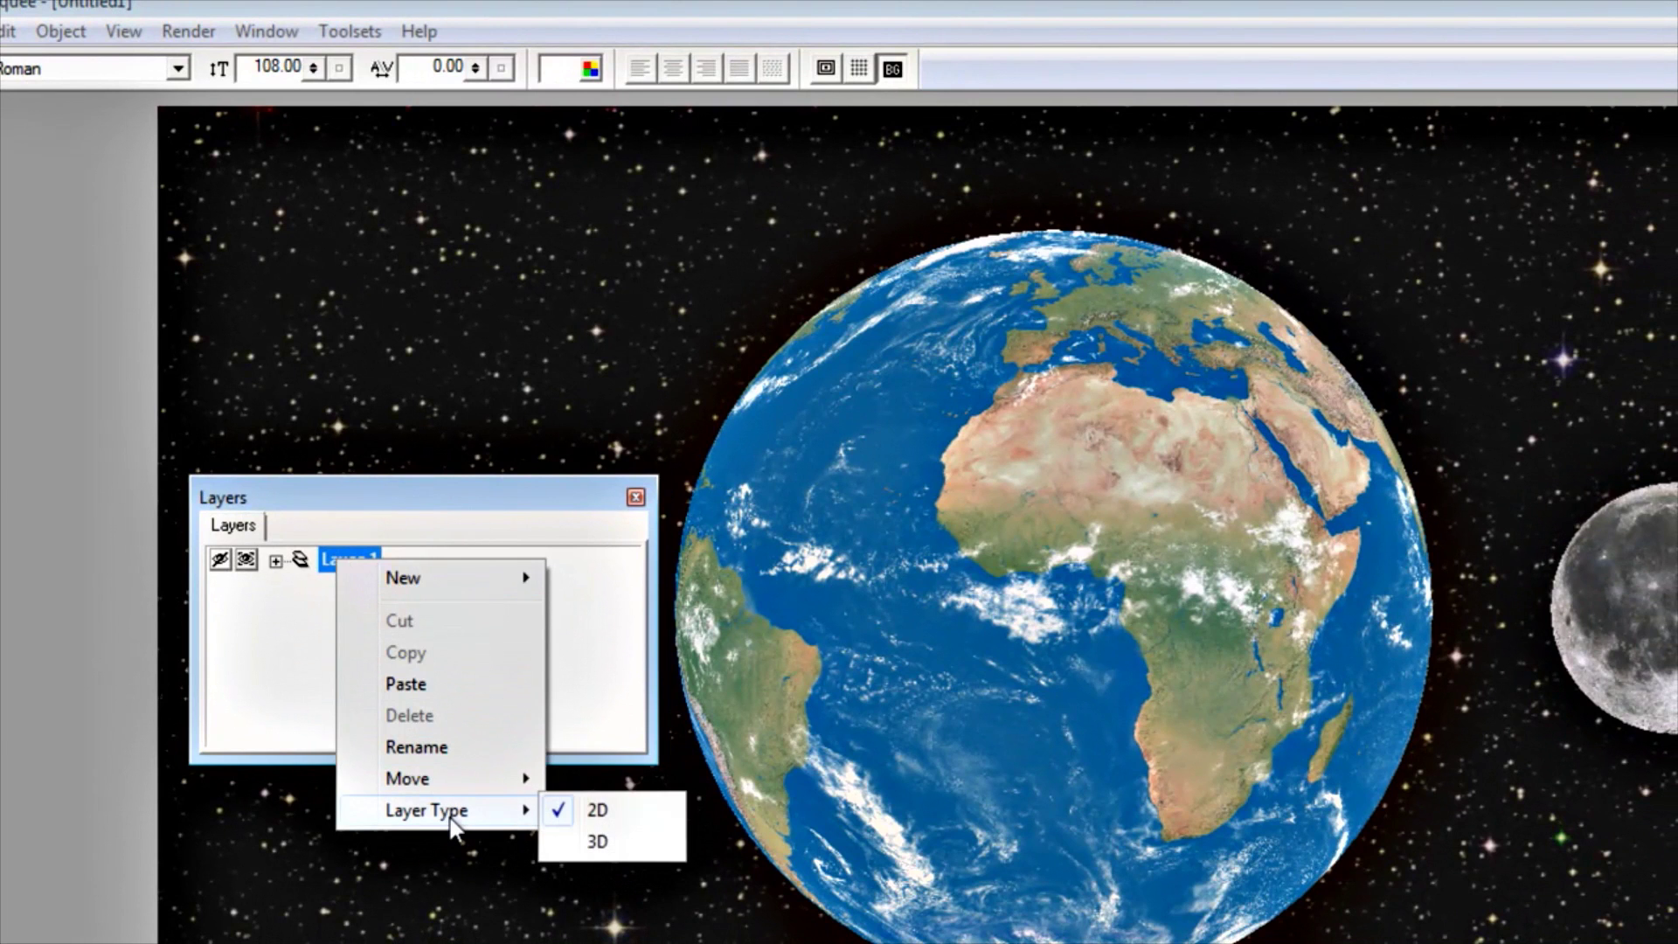
pyautogui.click(597, 842)
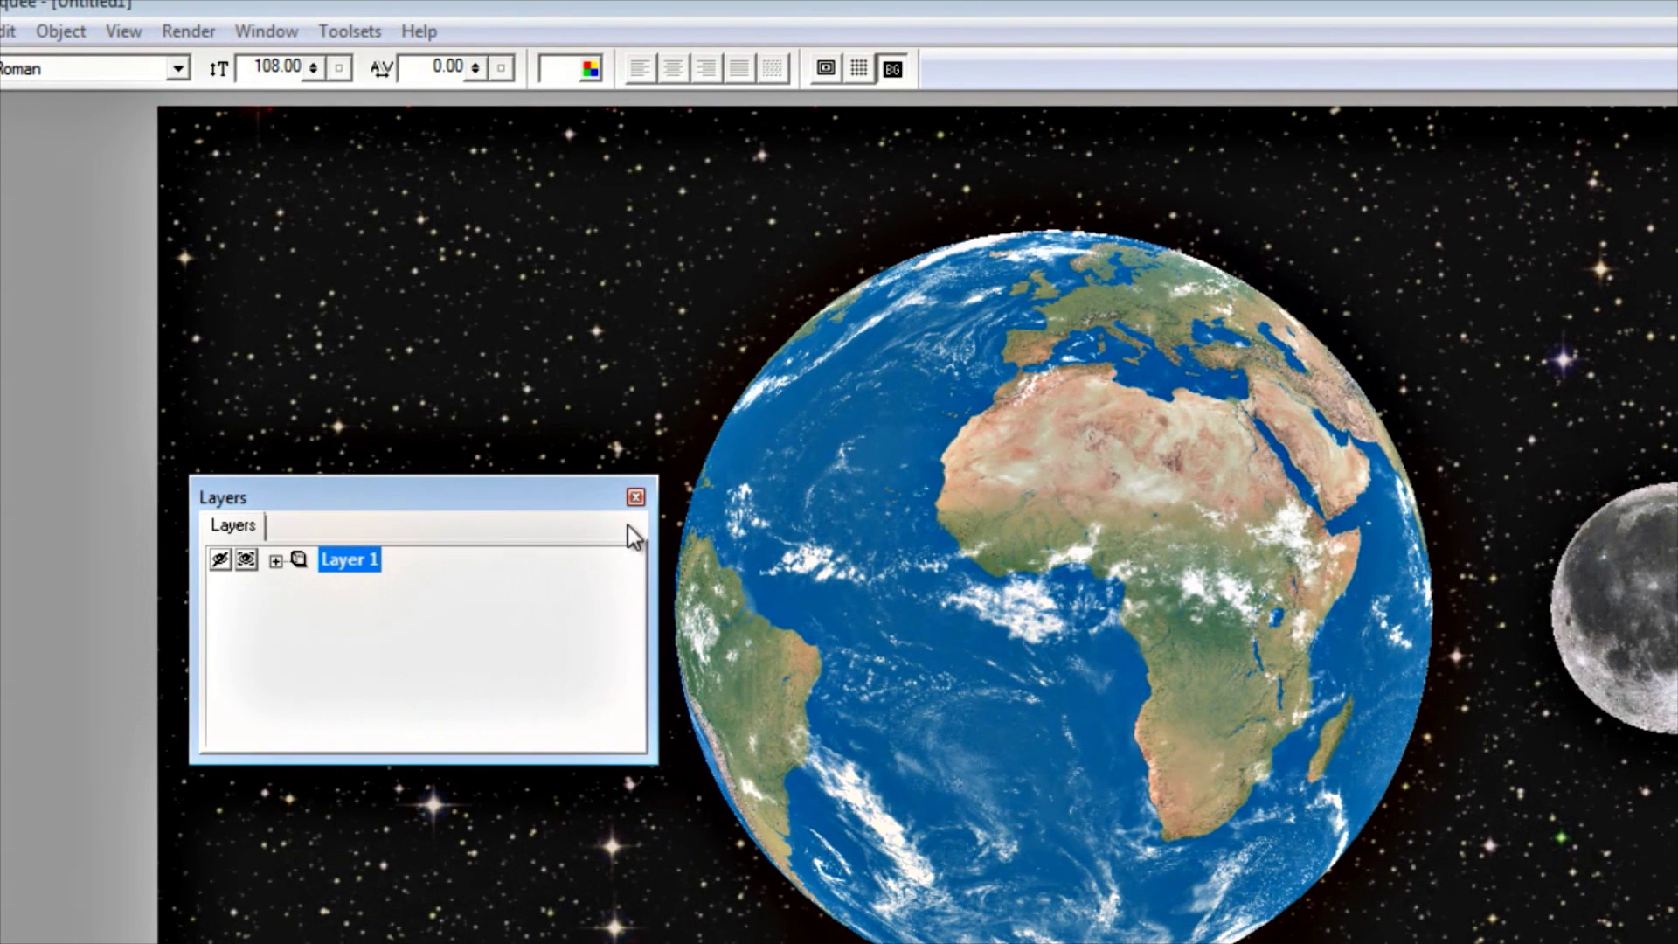
pyautogui.click(636, 500)
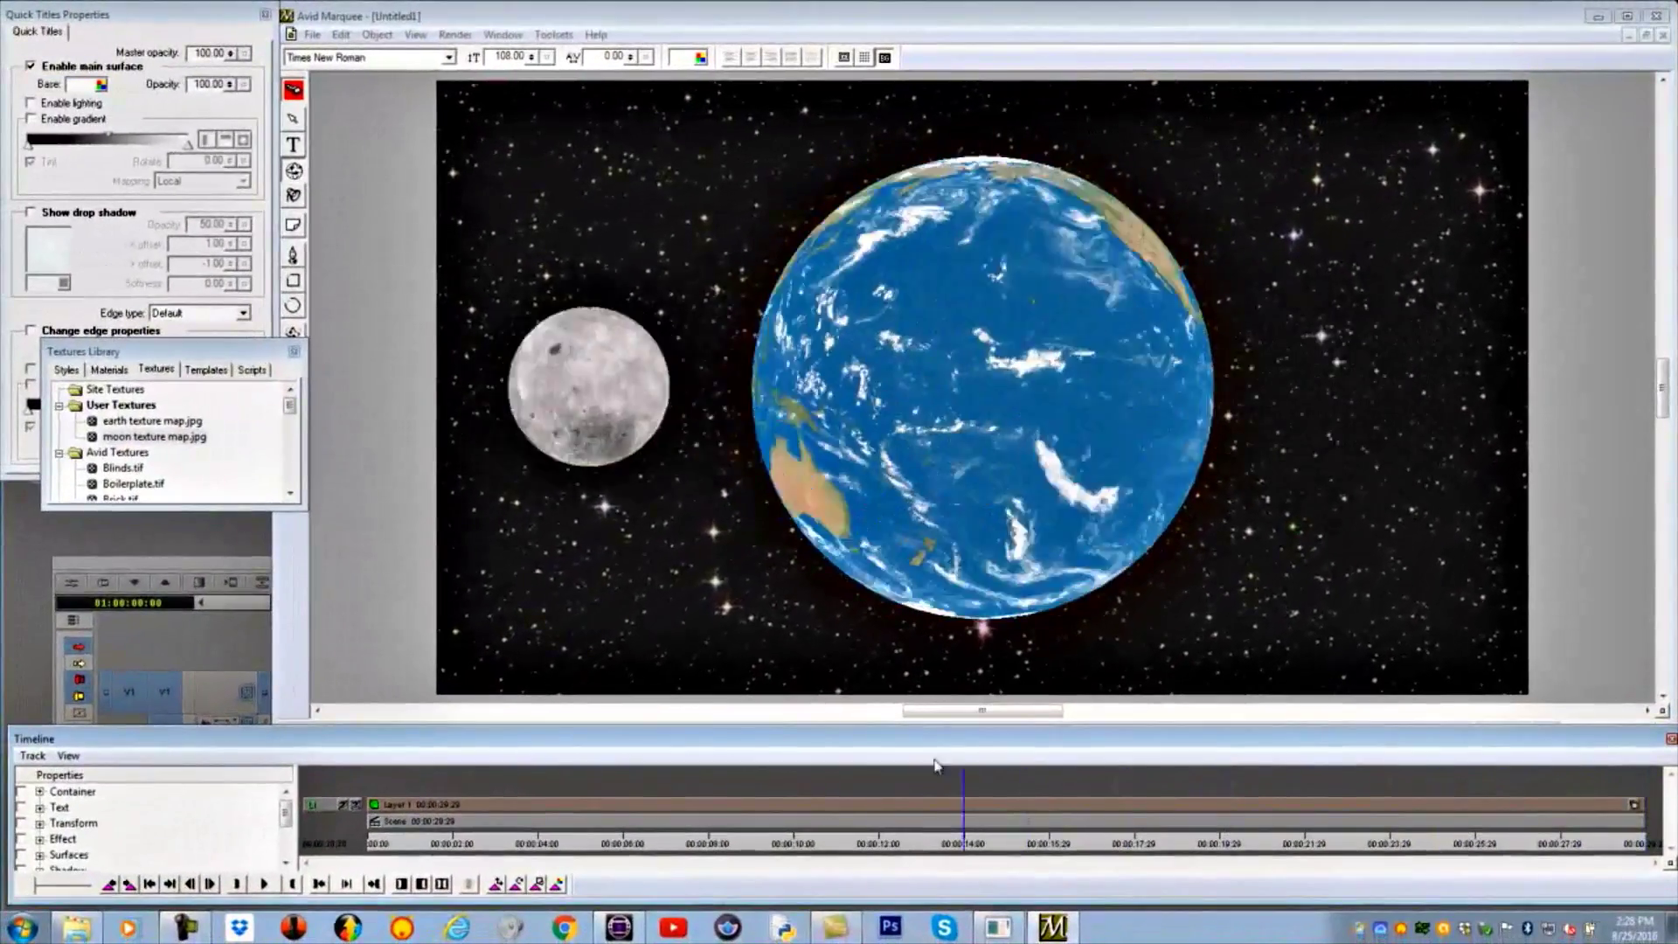
# - Stop the animation preview and reopen the Quick Titles Properties panel
pyautogui.click(294, 94)
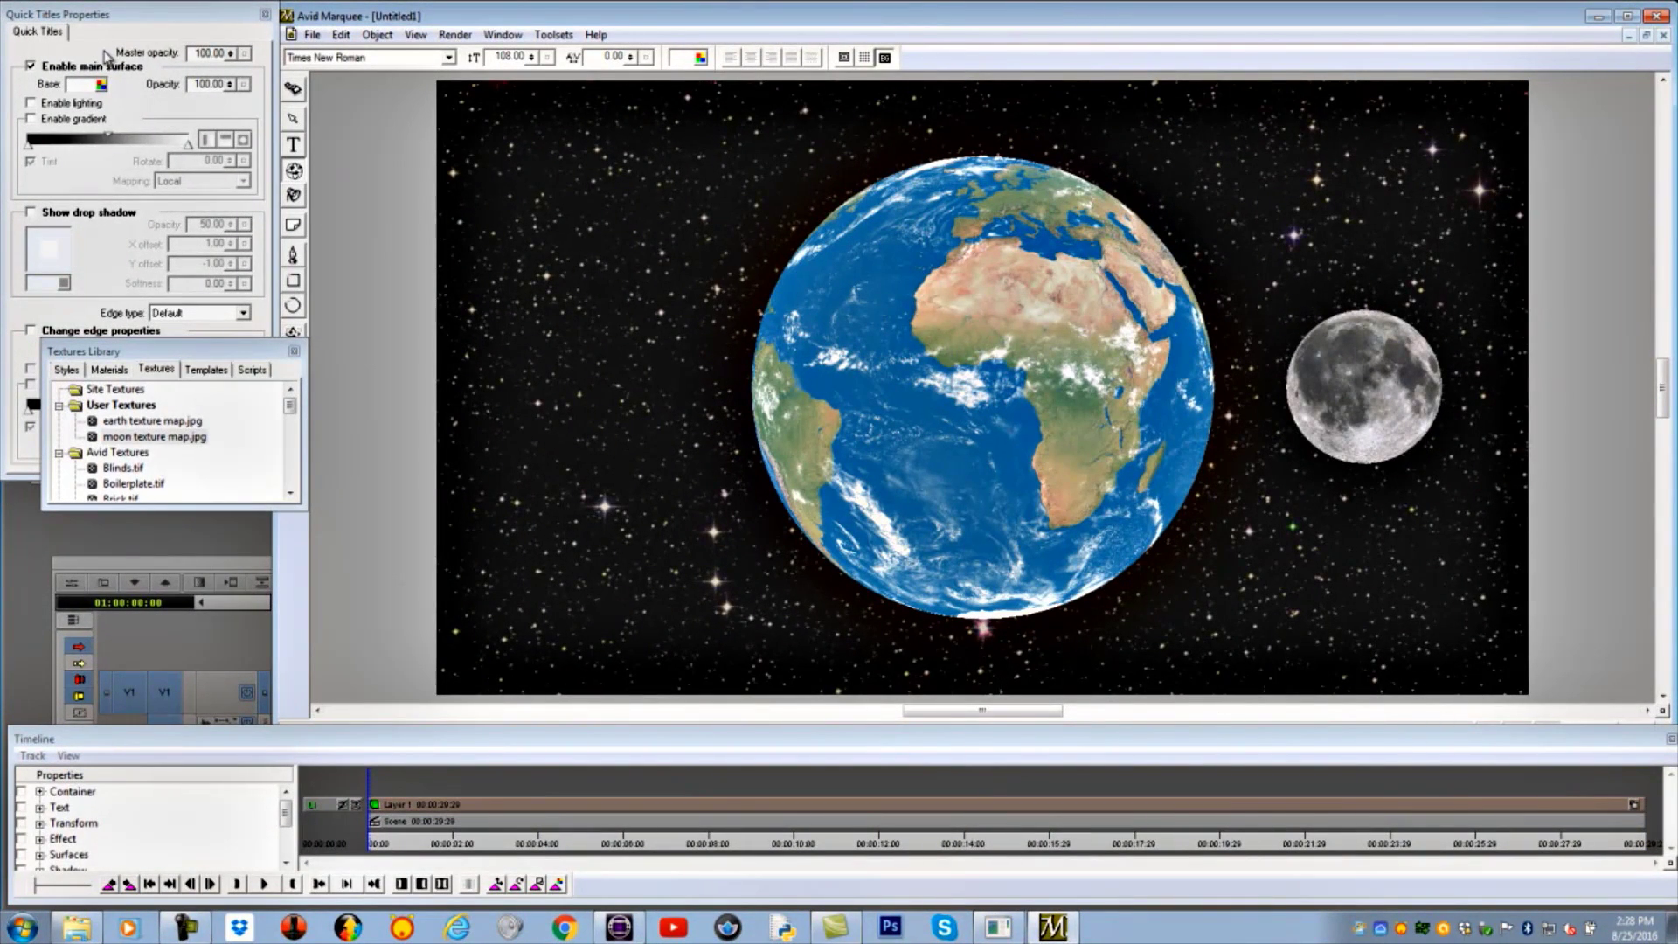
pyautogui.click(118, 15)
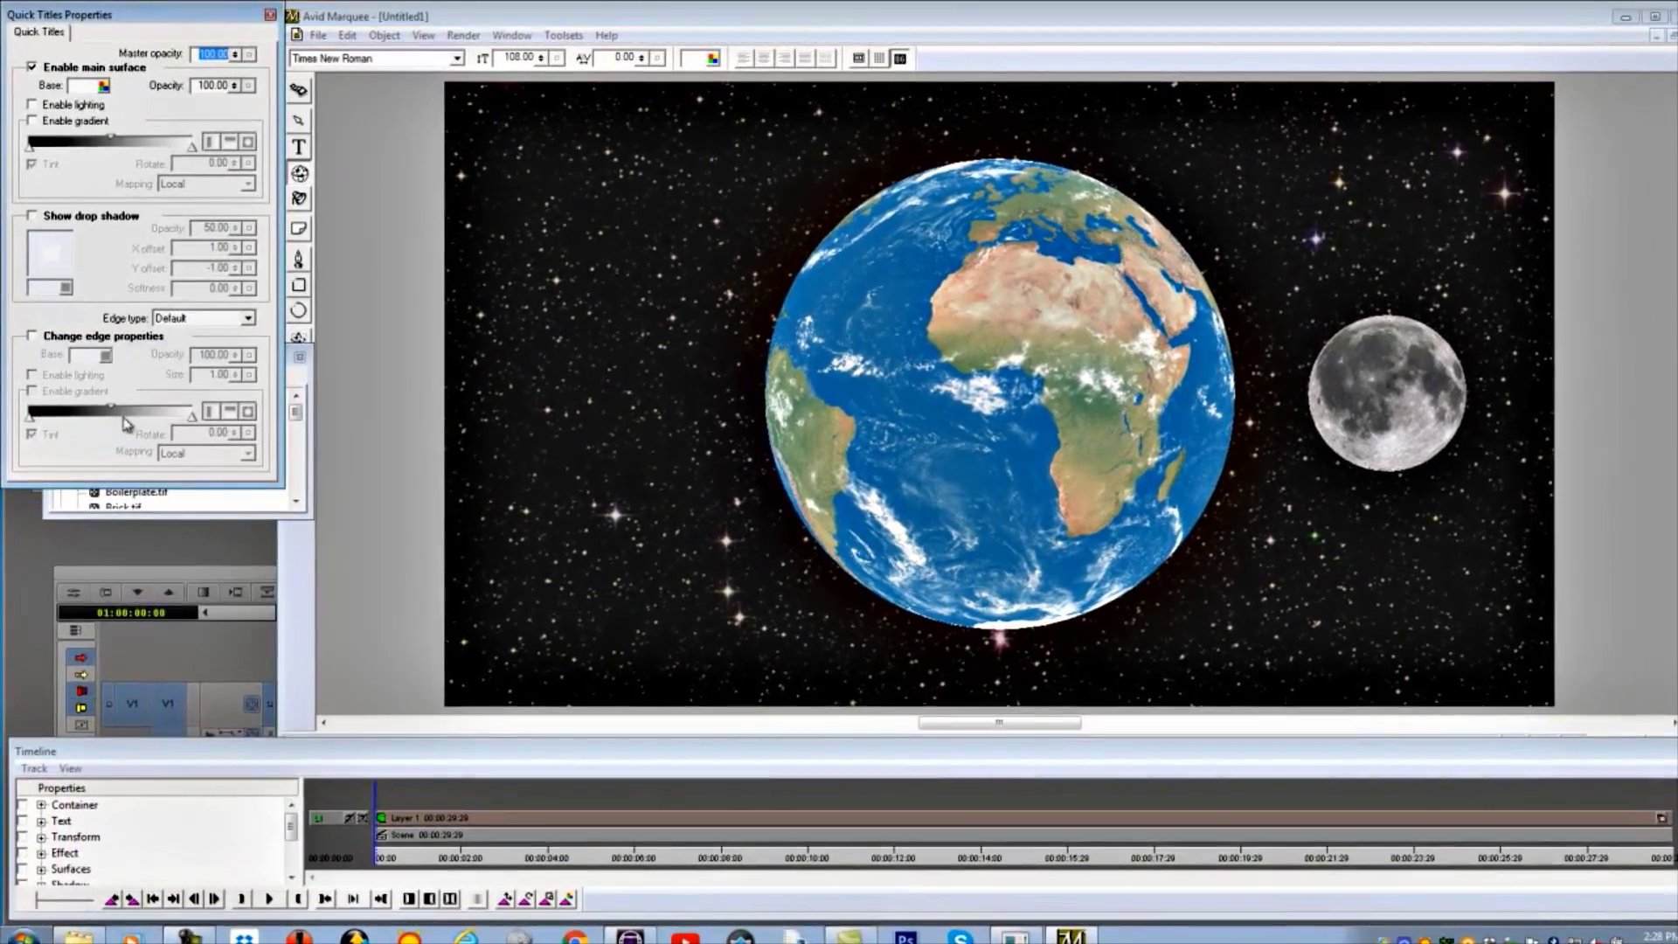
pyautogui.moveTo(135, 15); pyautogui.dragTo(200, 25)
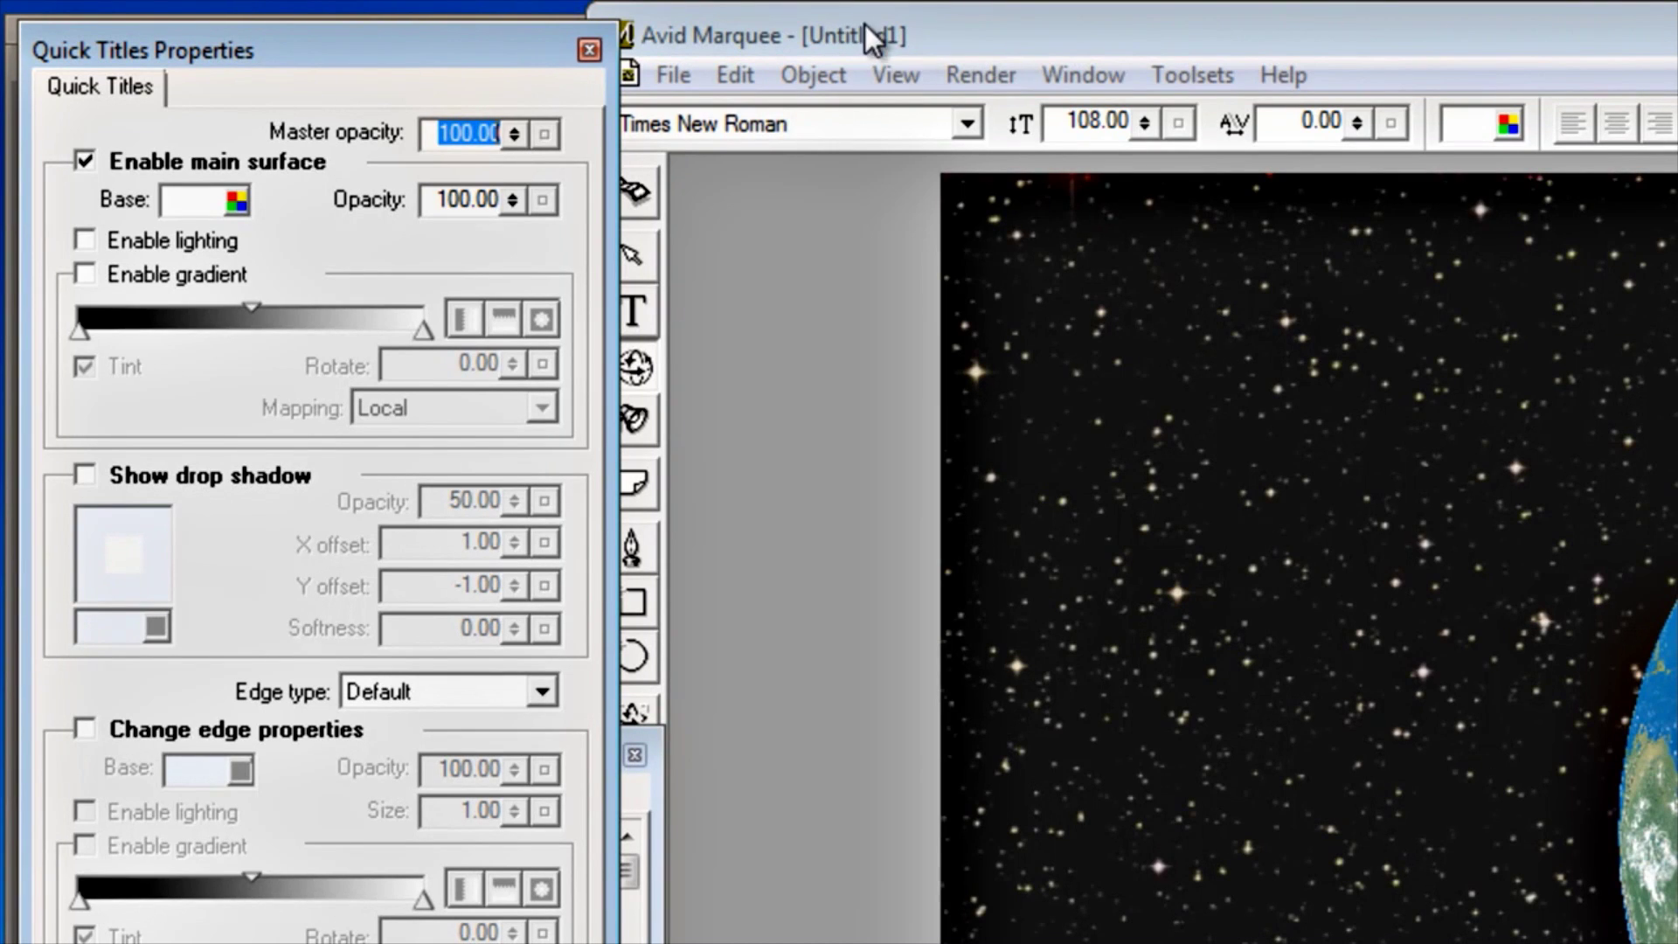
pyautogui.click(1119, 79)
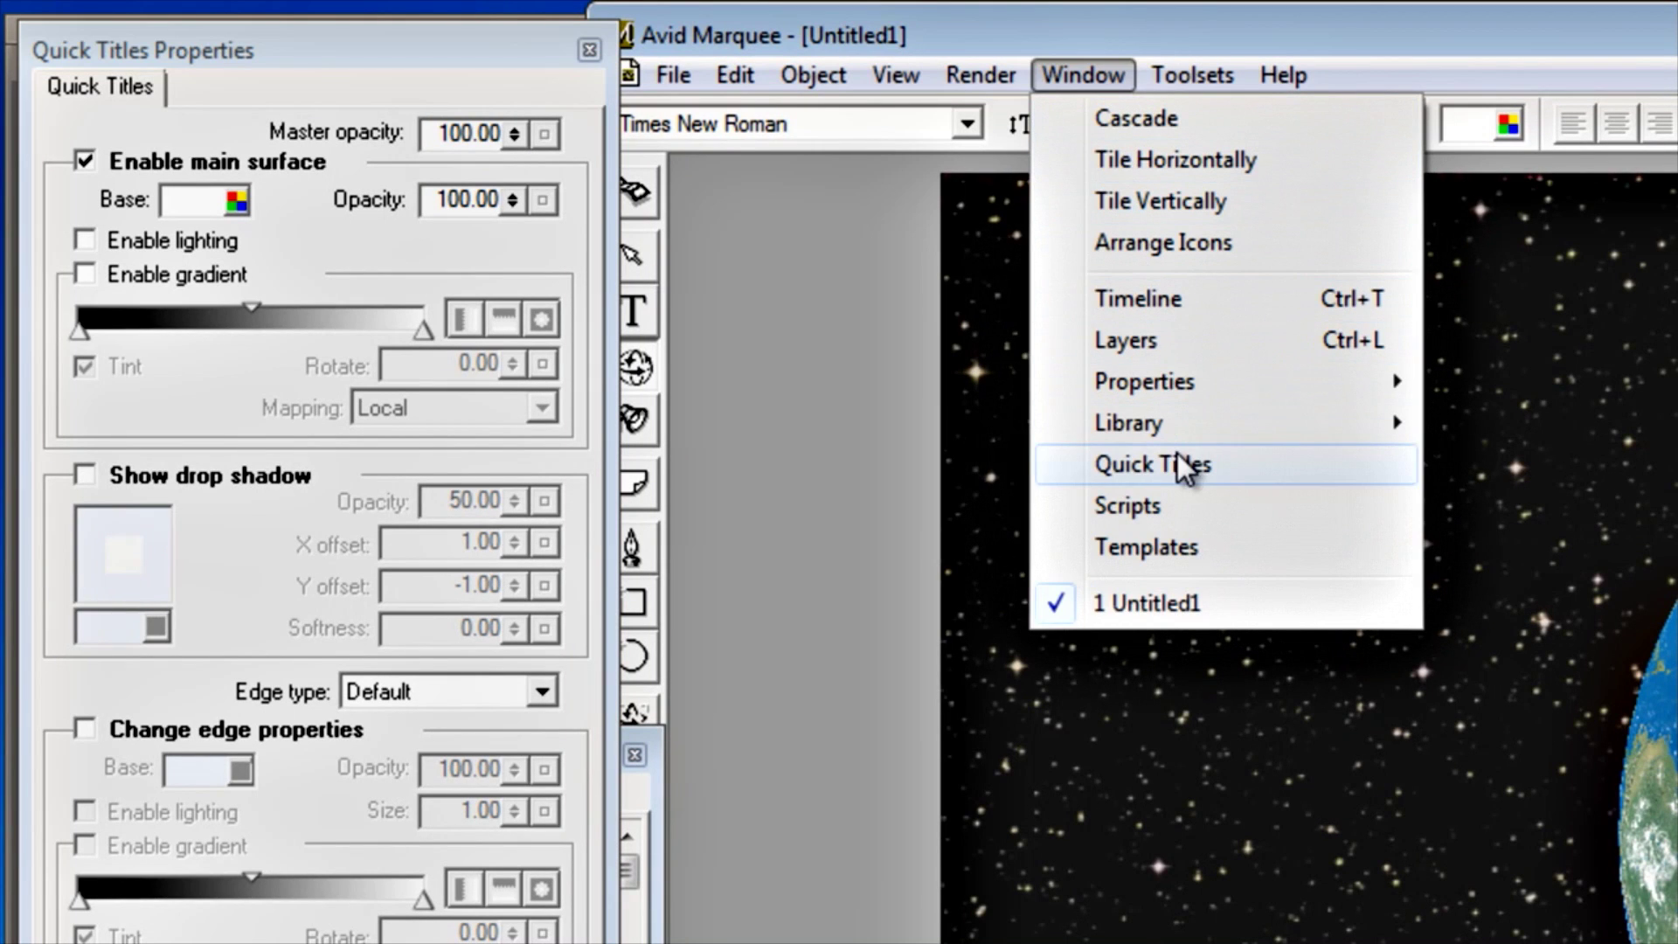
pyautogui.moveTo(677, 78)
pyautogui.click(591, 42)
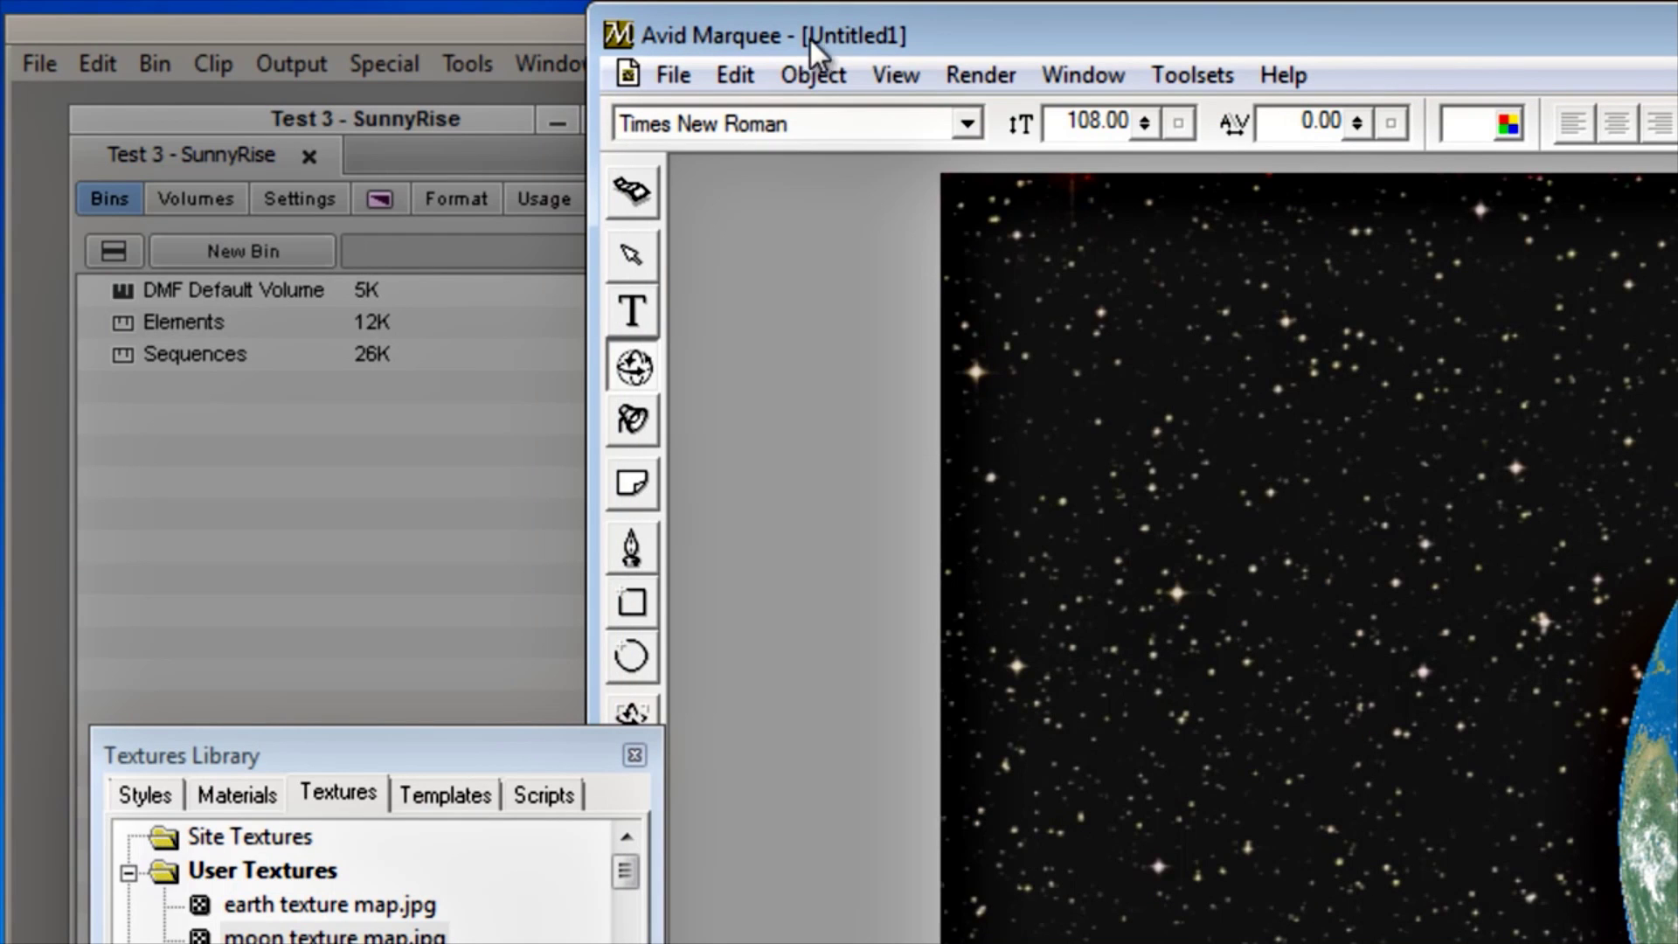
pyautogui.click(1073, 80)
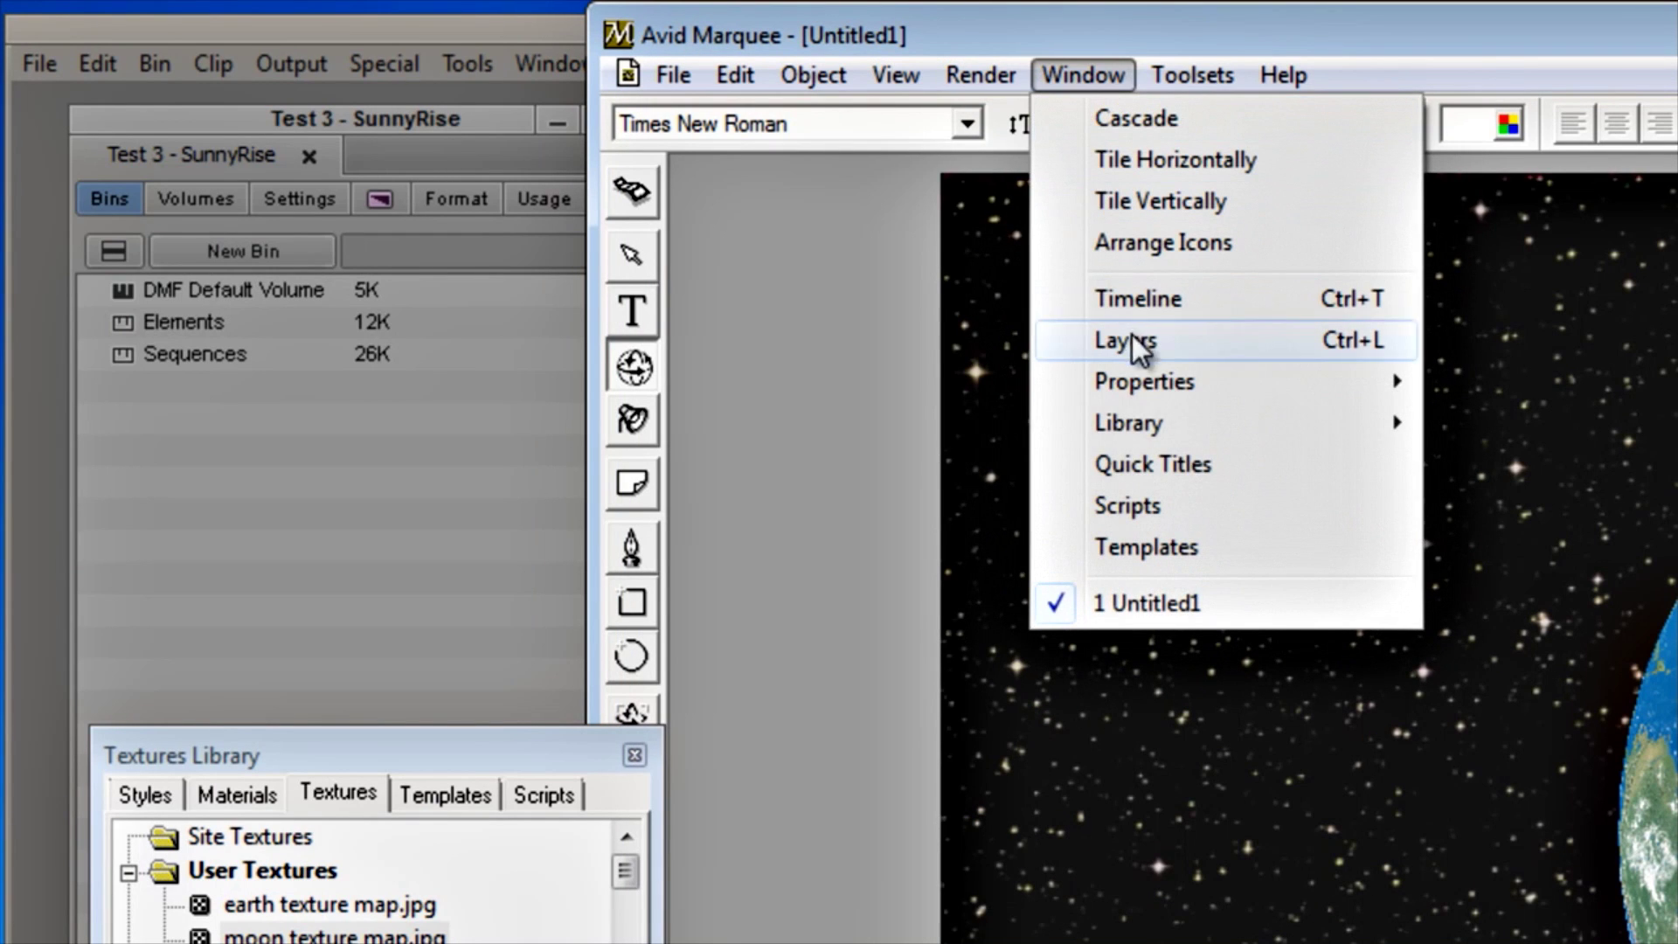
pyautogui.click(1171, 472)
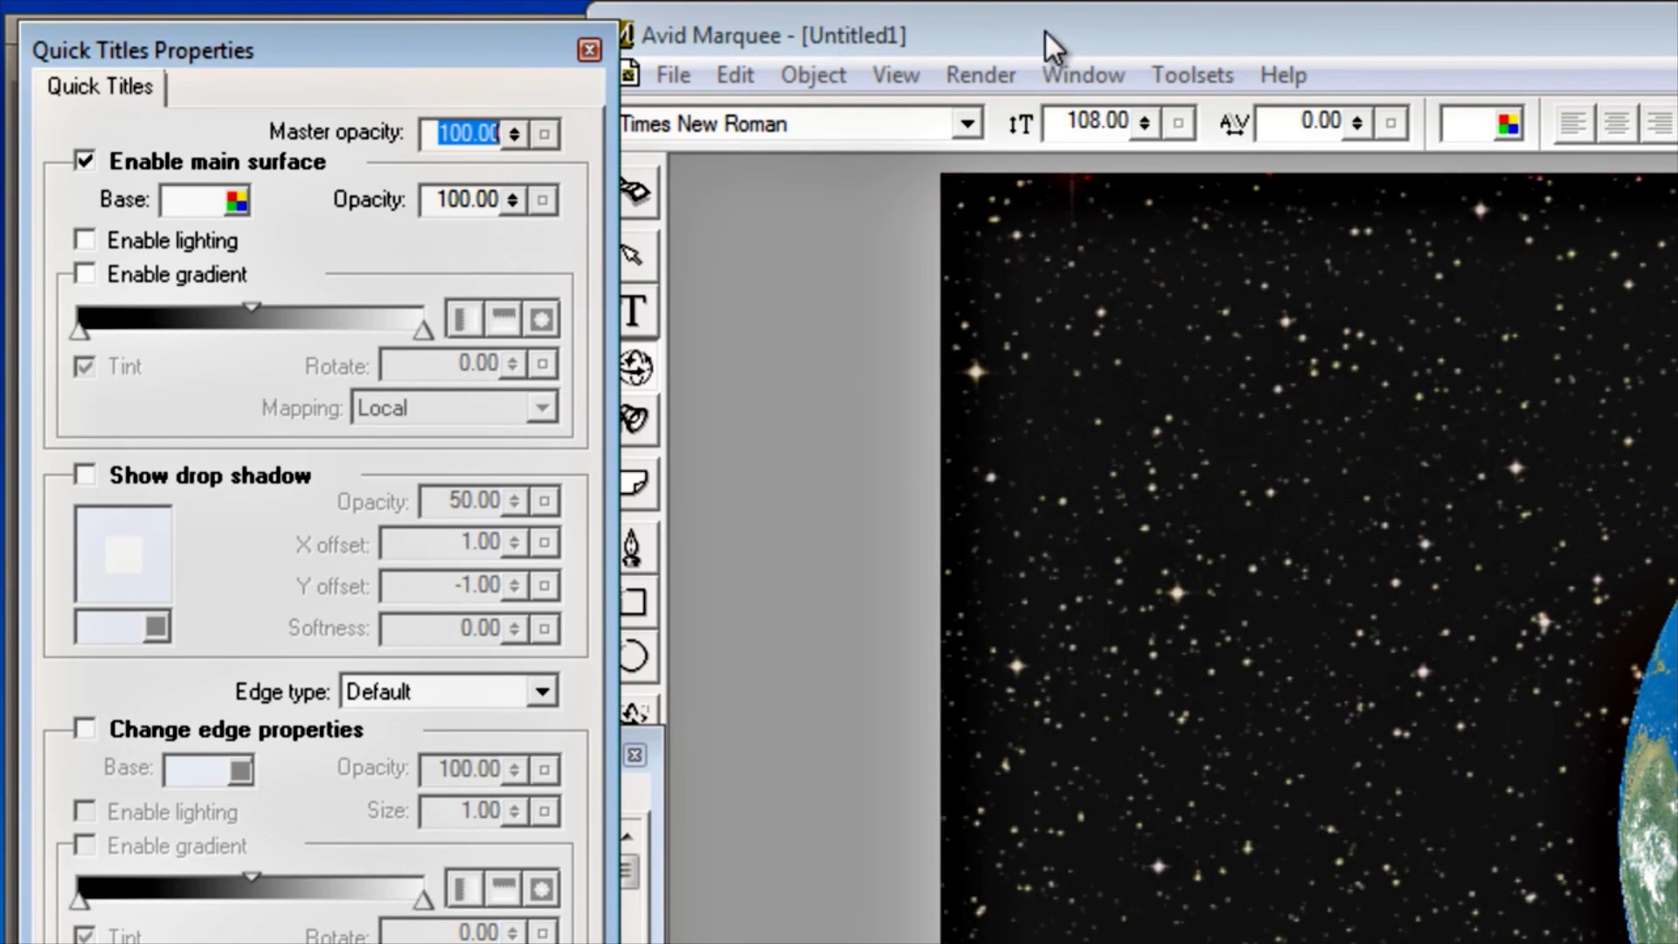
pyautogui.moveTo(1046, 31)
pyautogui.mouseDown()
pyautogui.moveTo(1139, 20)
pyautogui.moveTo(1016, 26)
pyautogui.moveTo(1036, 34)
pyautogui.mouseUp()
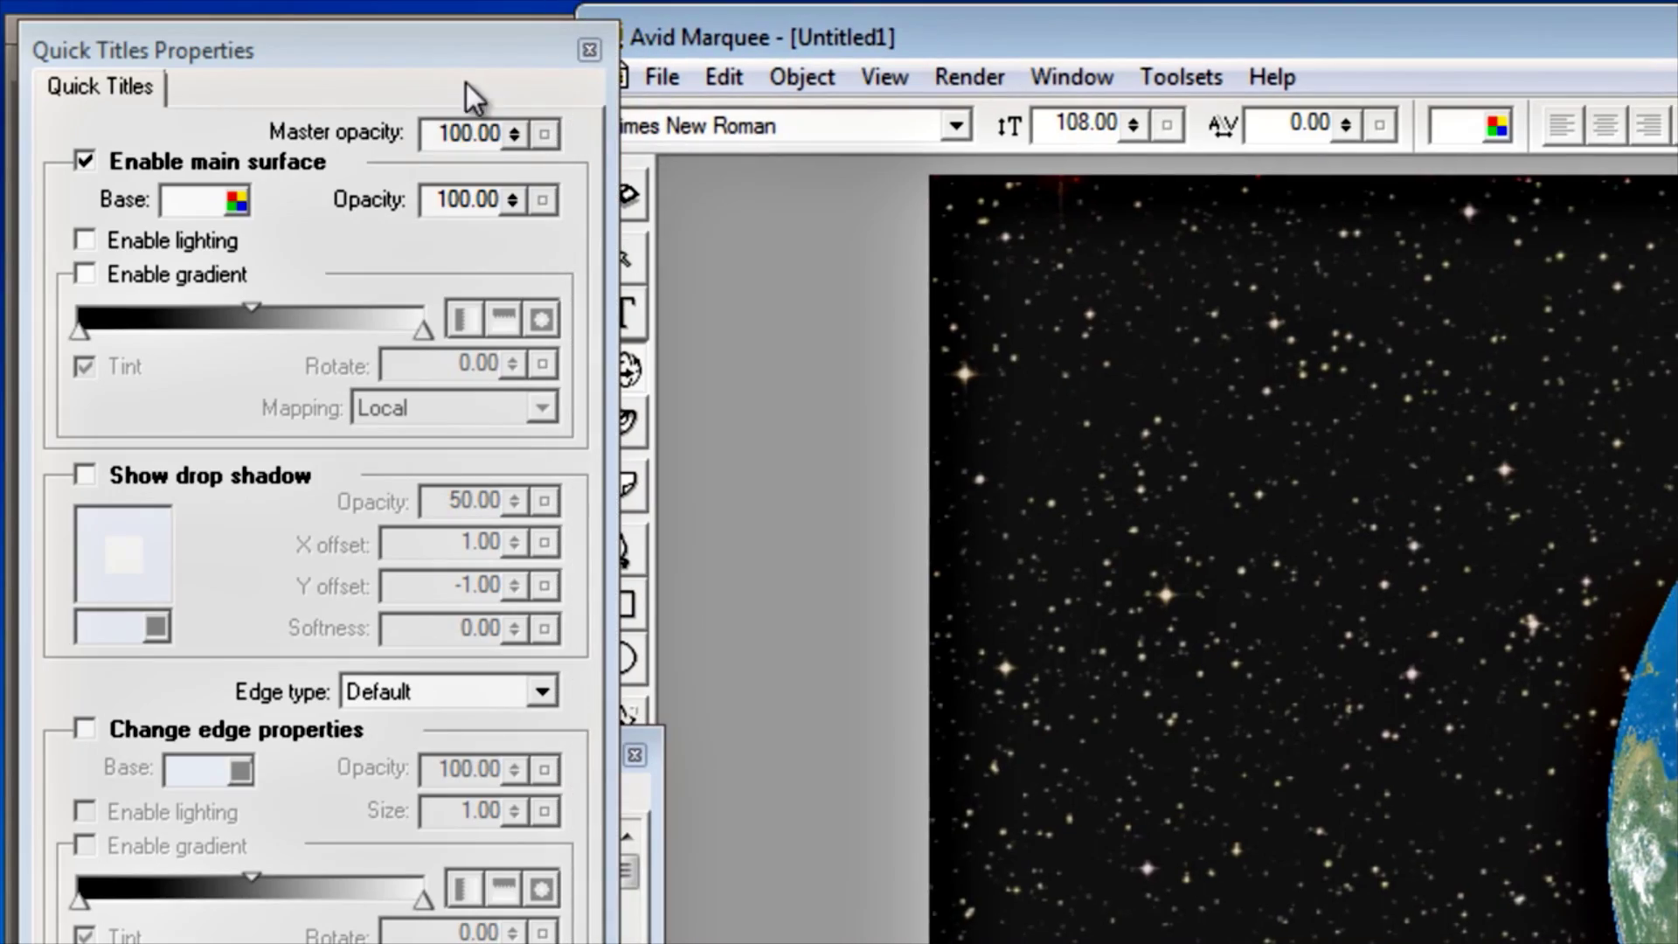
# - Check Enable lighting for the Earth's surface and then for the moon's surface
pyautogui.click(284, 48)
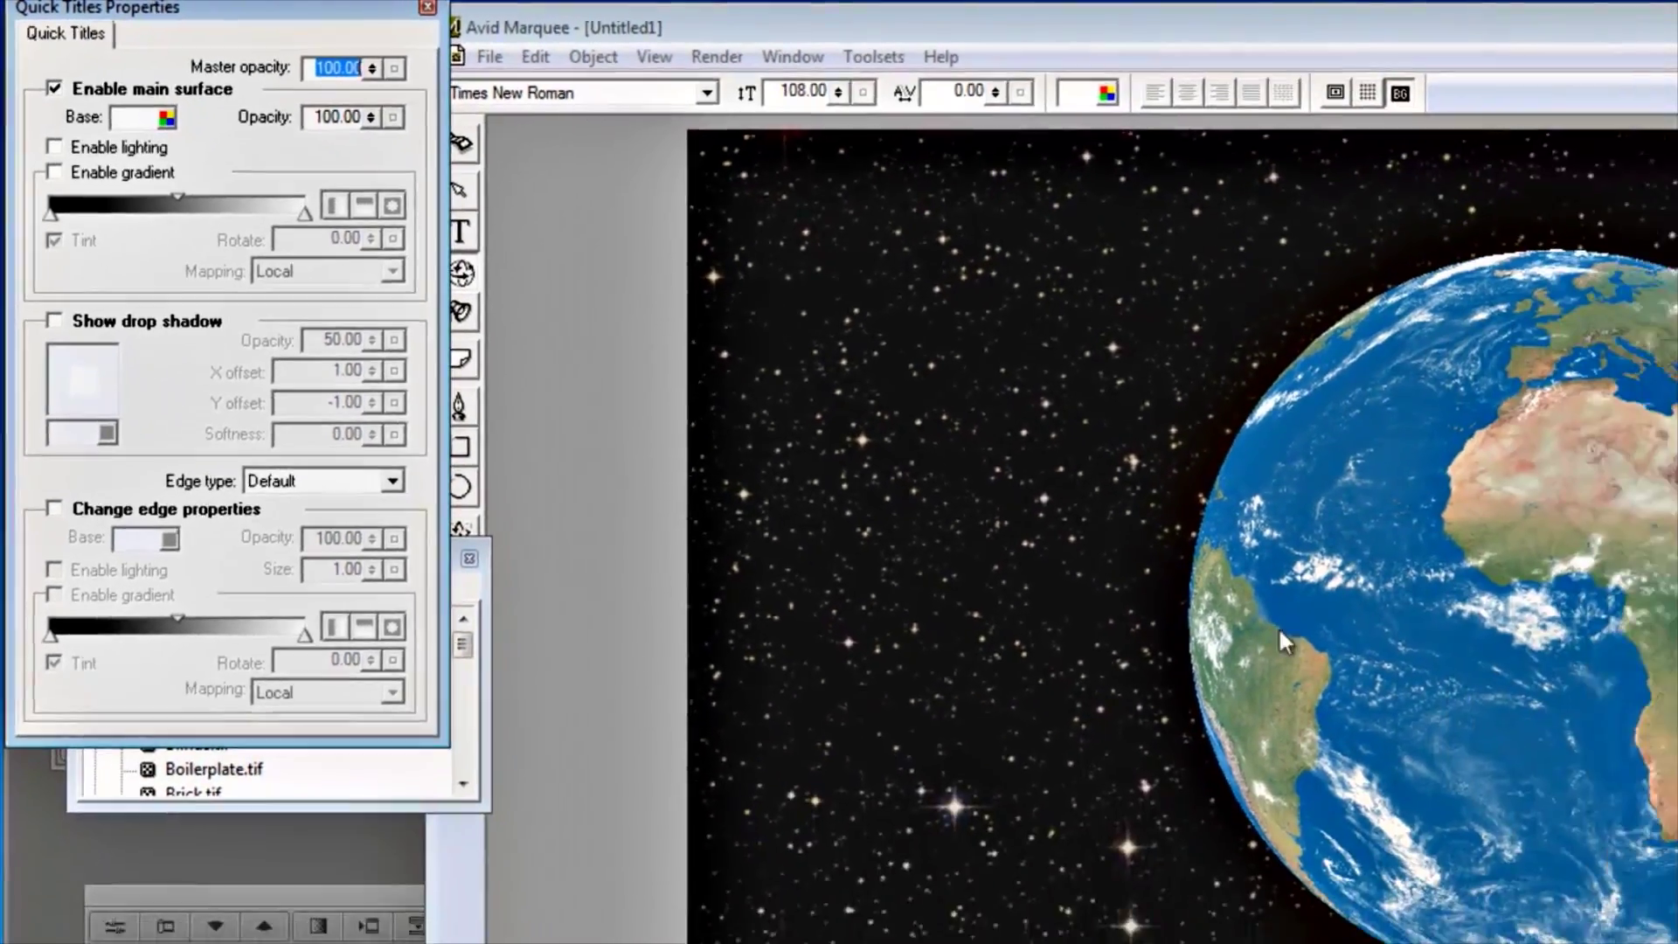
pyautogui.click(1398, 568)
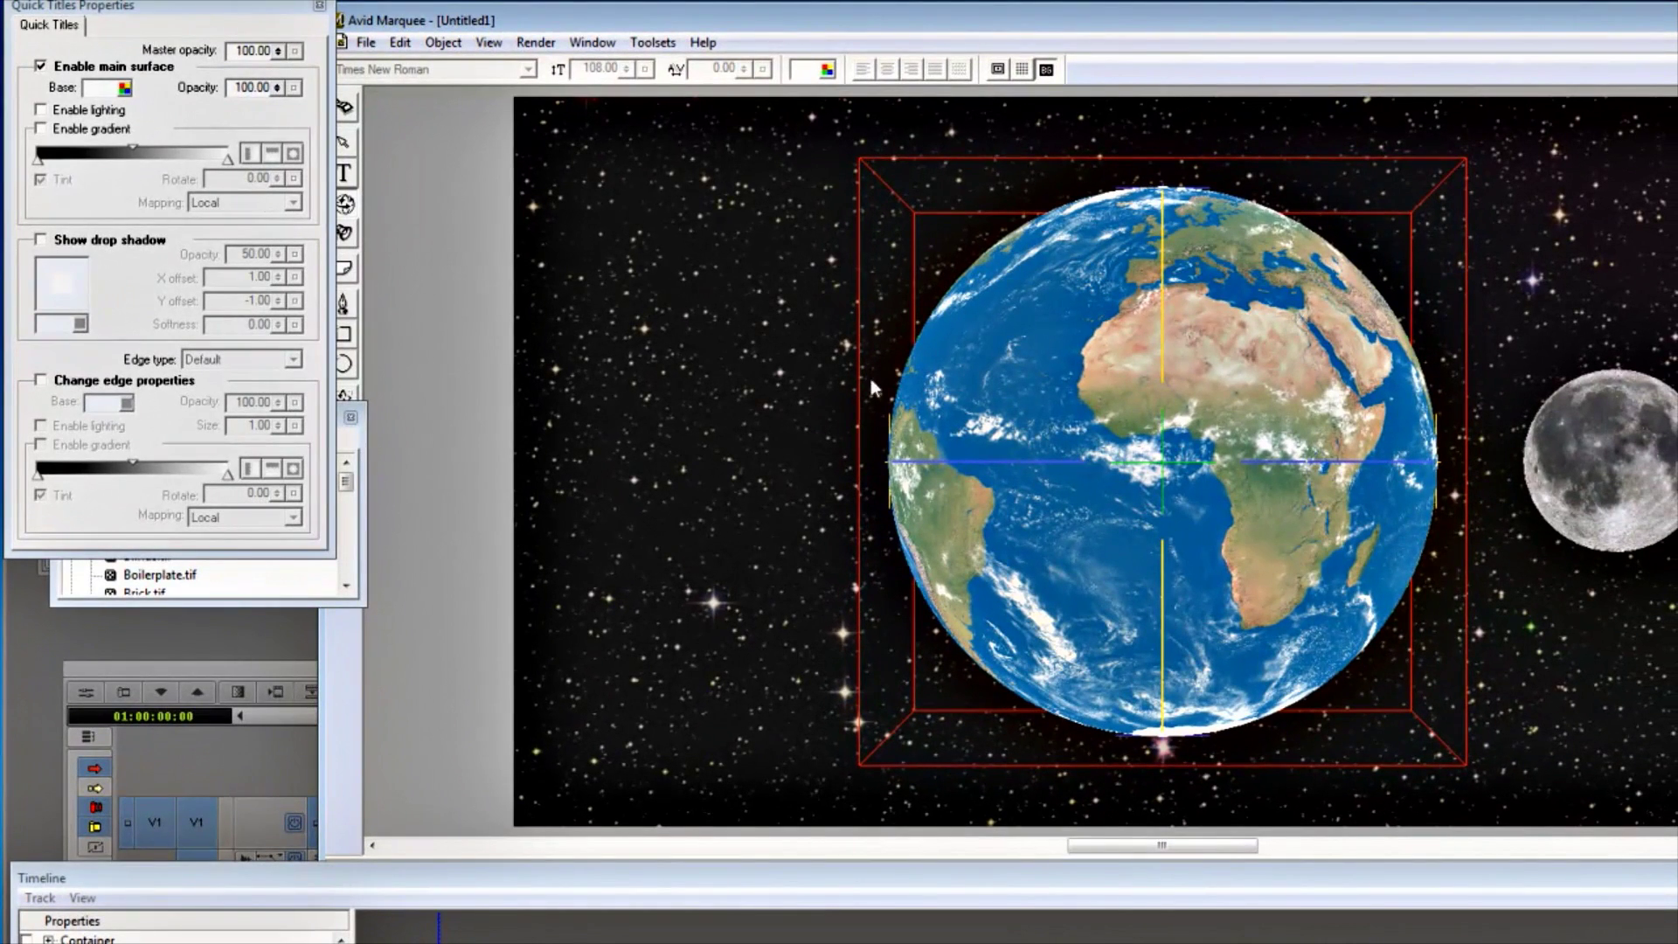
pyautogui.click(345, 146)
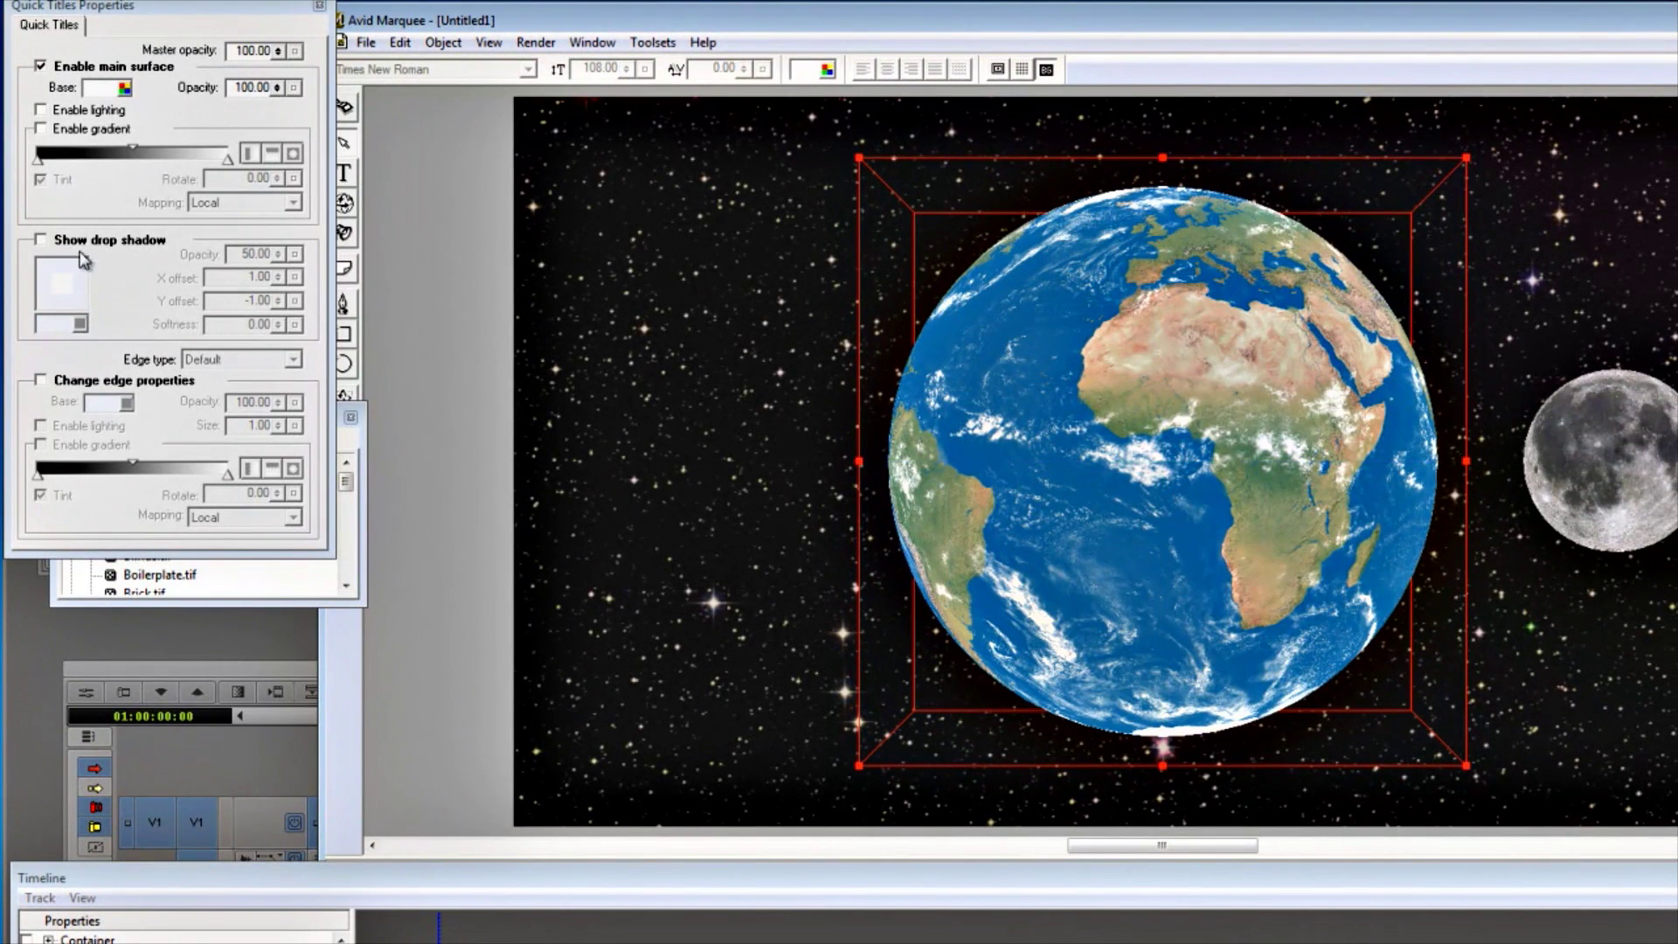
pyautogui.click(40, 110)
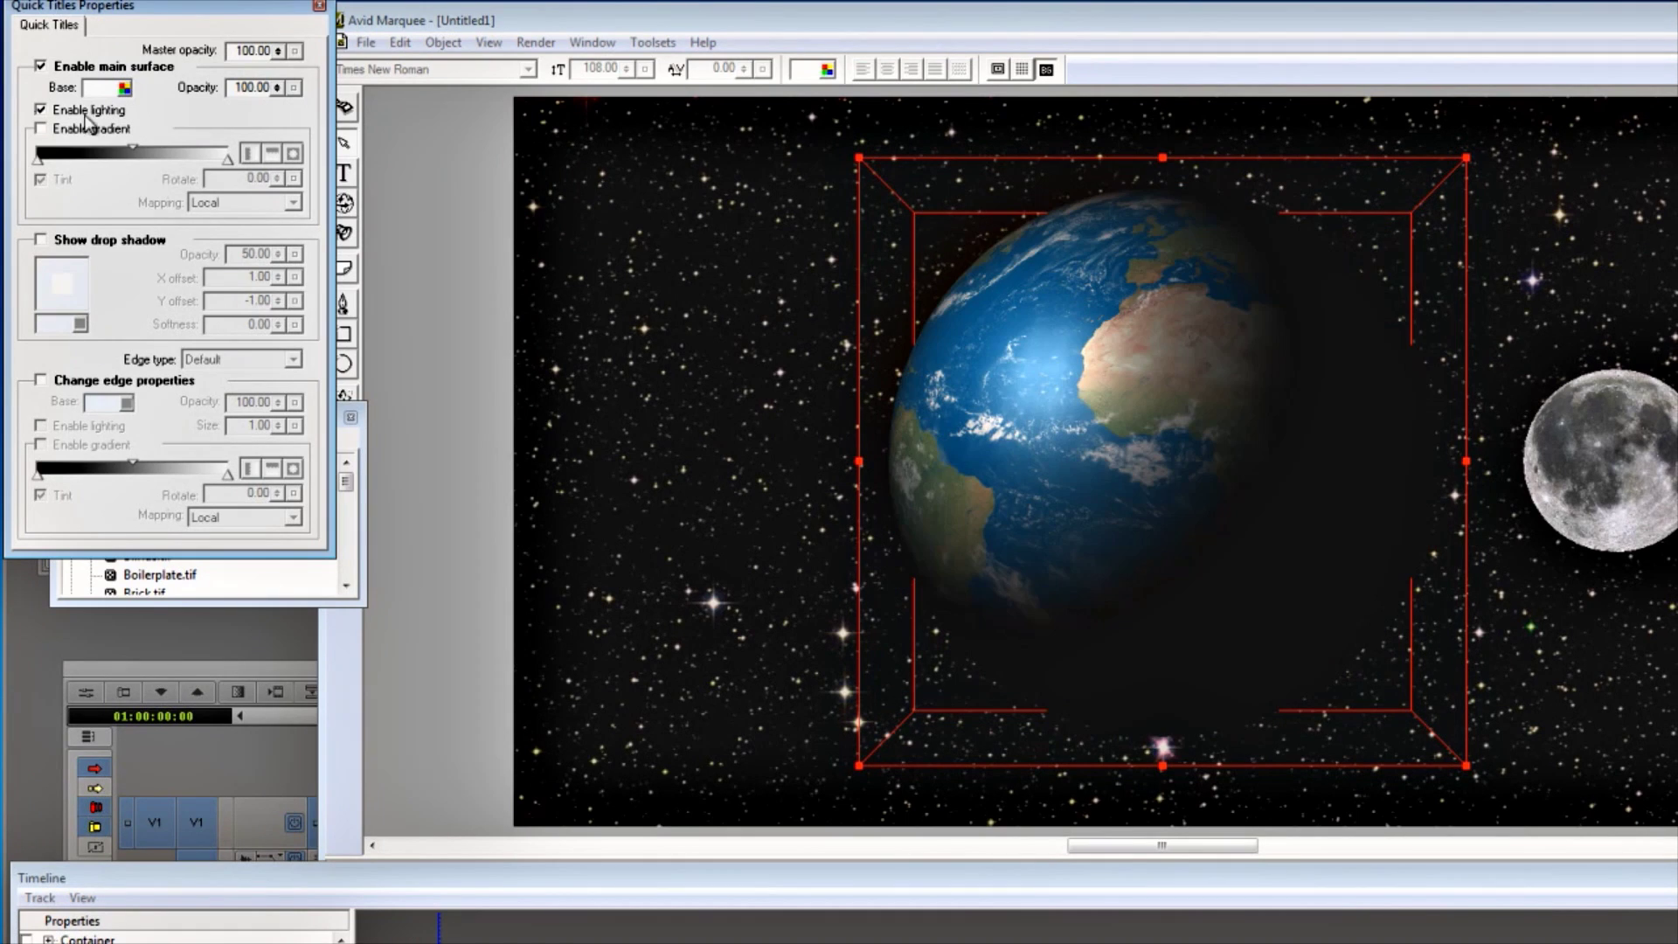
pyautogui.click(1602, 481)
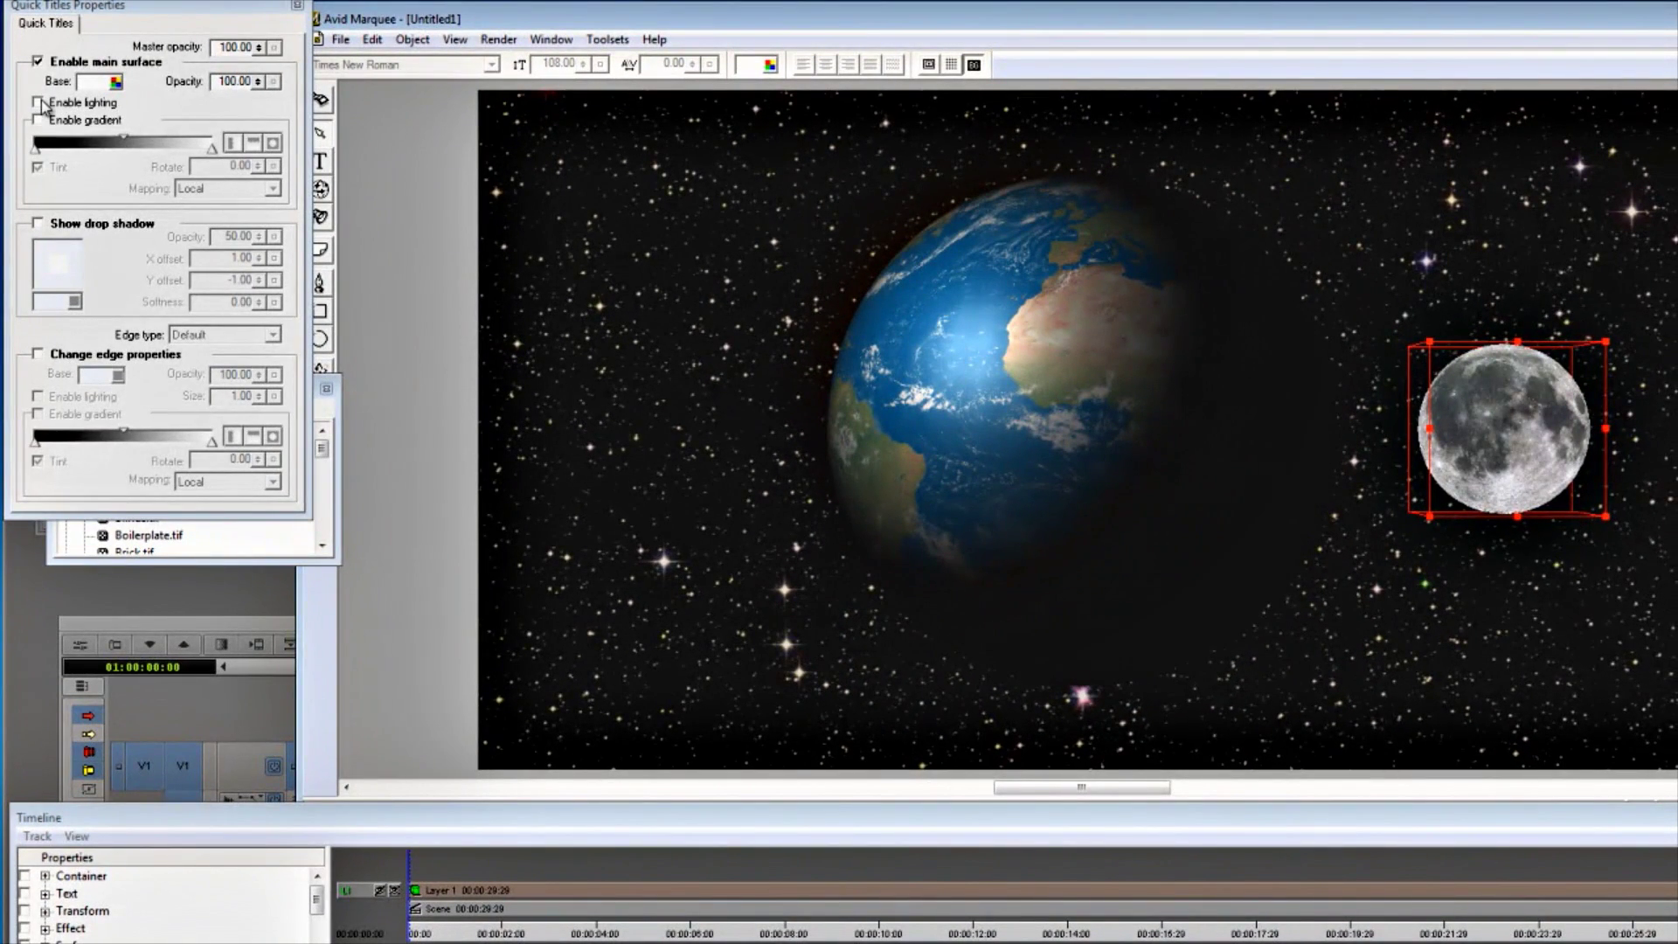
pyautogui.click(39, 103)
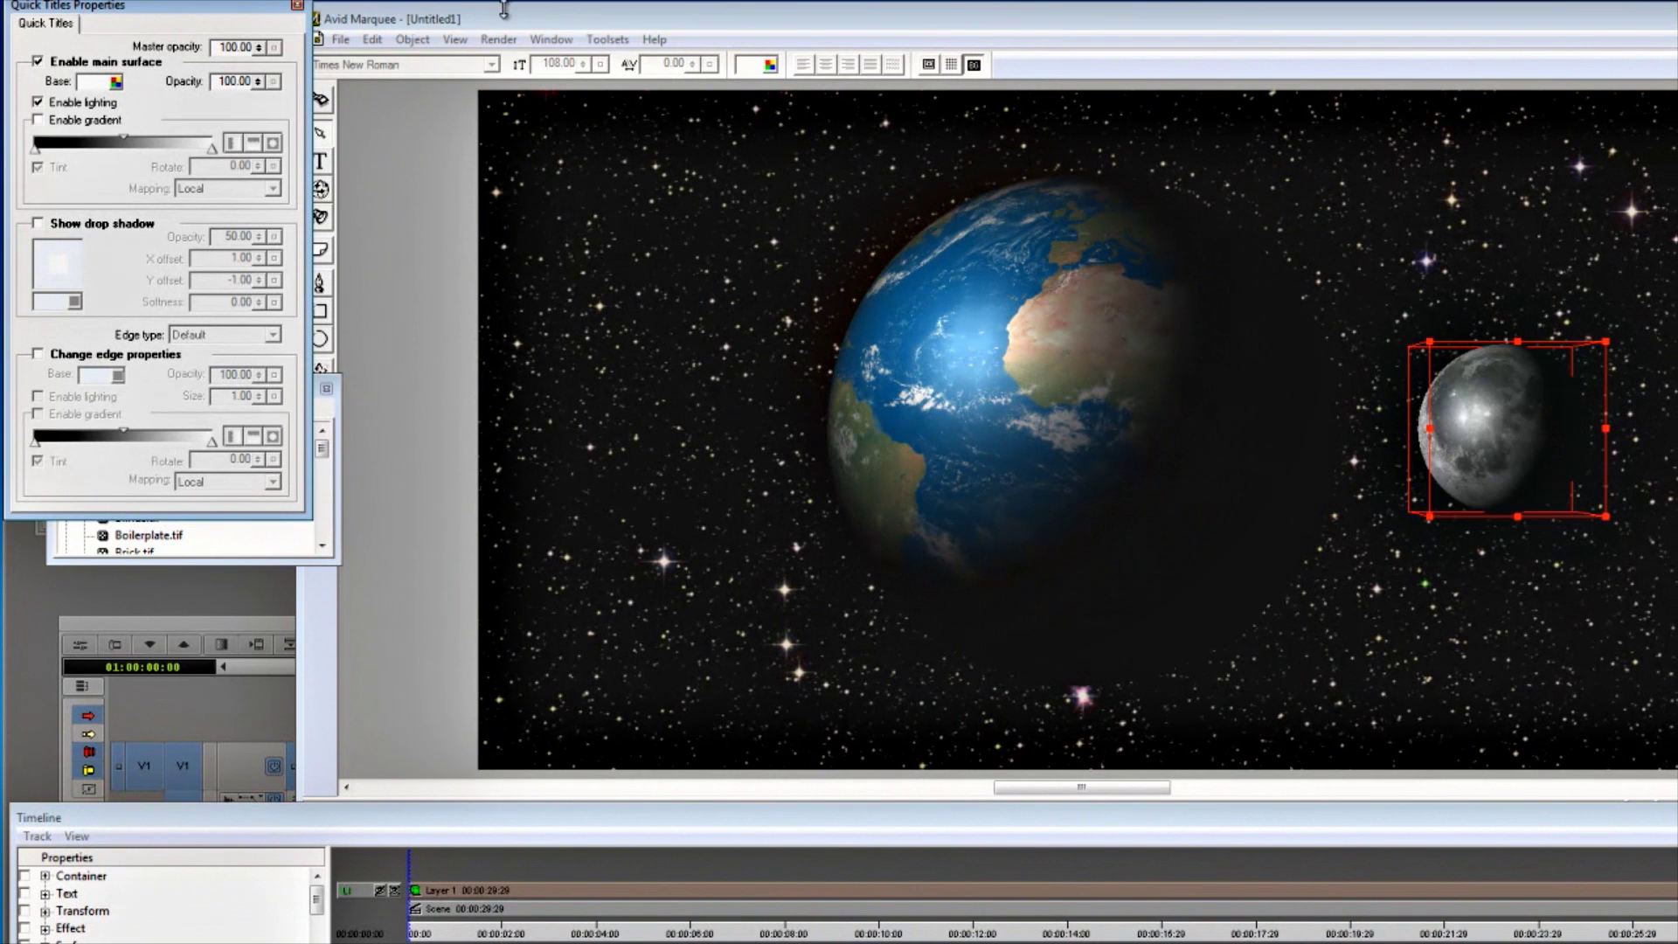
pyautogui.moveTo(264, 15); pyautogui.dragTo(229, 26)
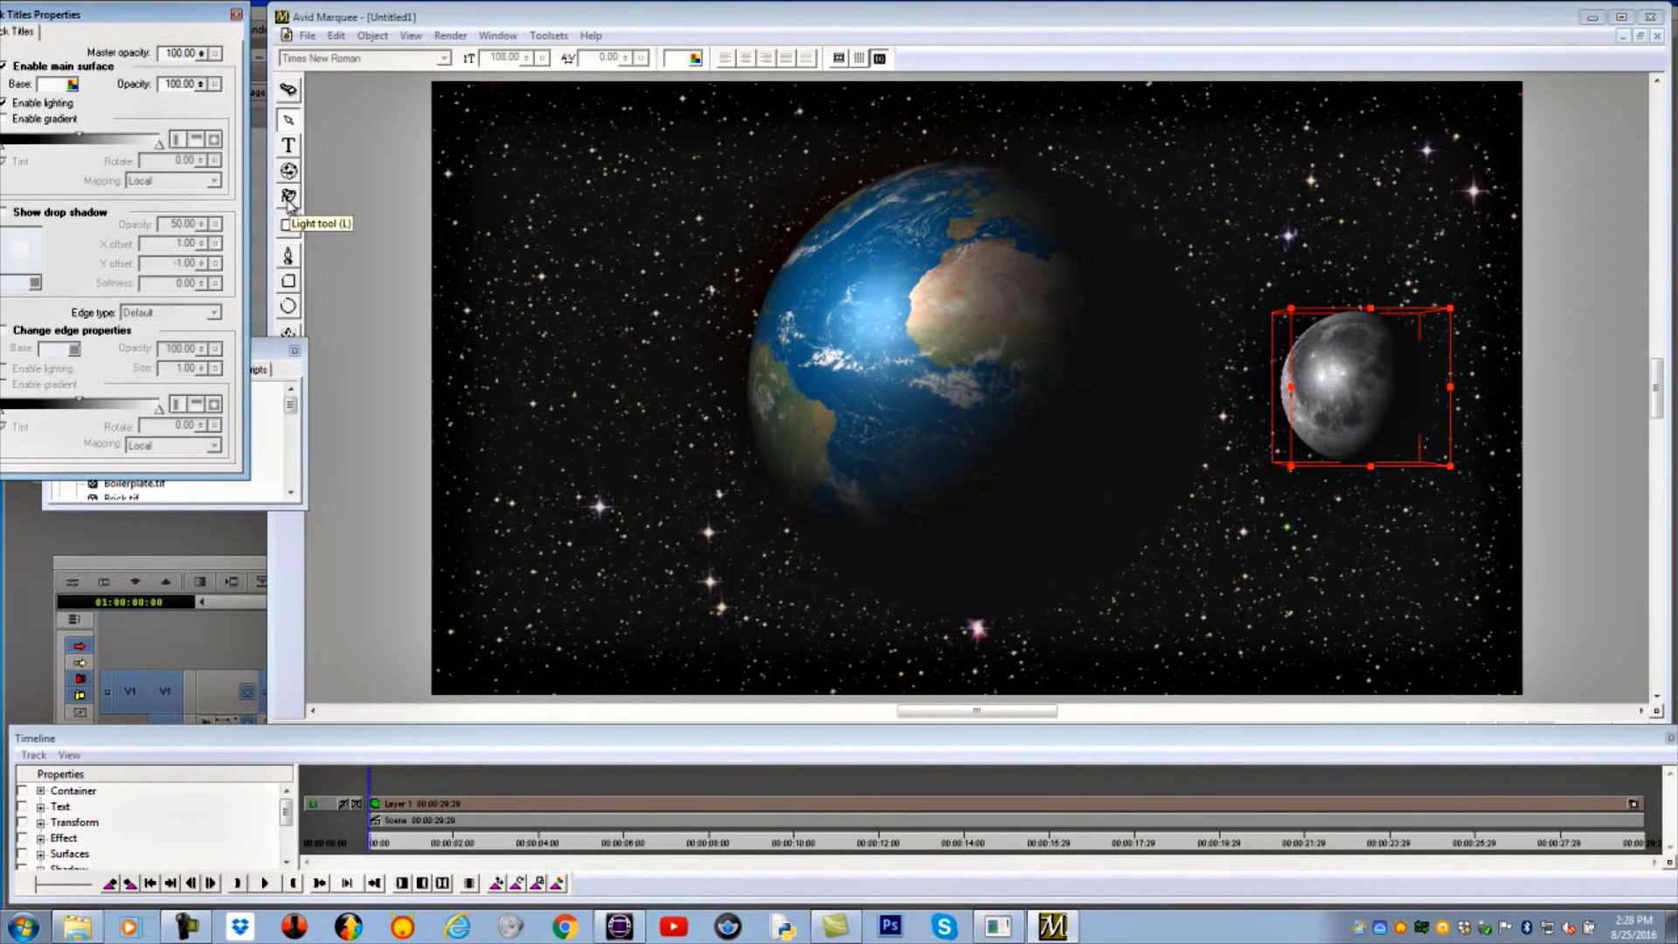
# - Place an Infinite light just left of the Earth, aimed at the globe
pyautogui.click(289, 200)
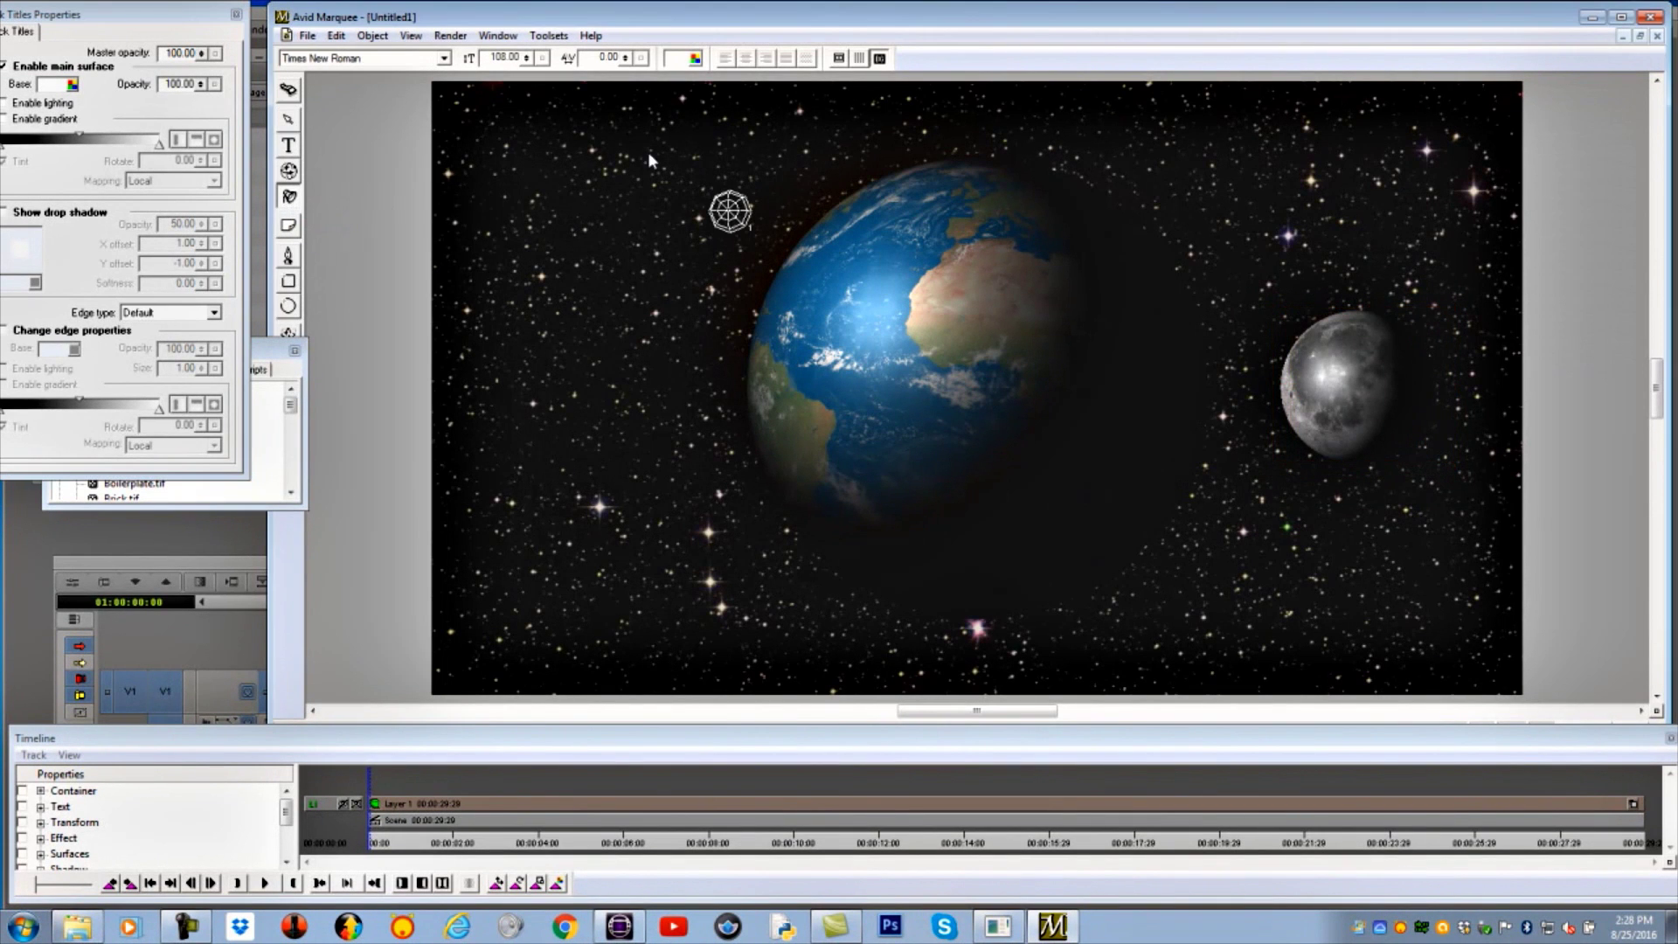
pyautogui.moveTo(730, 211); pyautogui.dragTo(516, 288)
pyautogui.rightClick(521, 291)
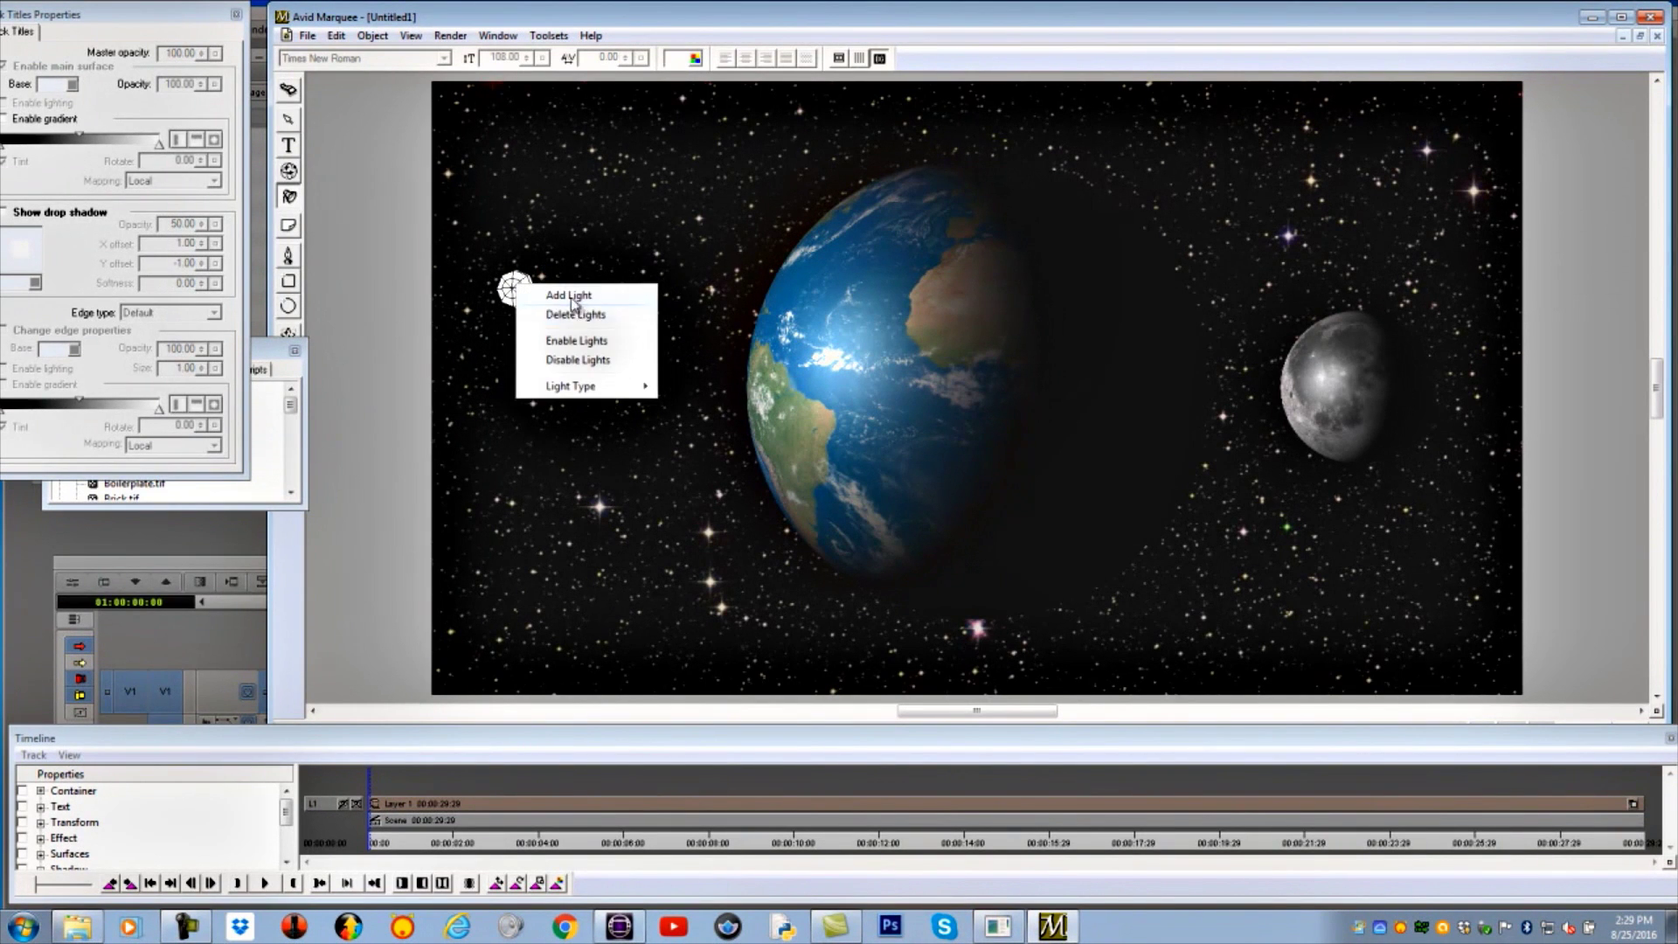
pyautogui.moveTo(584, 391)
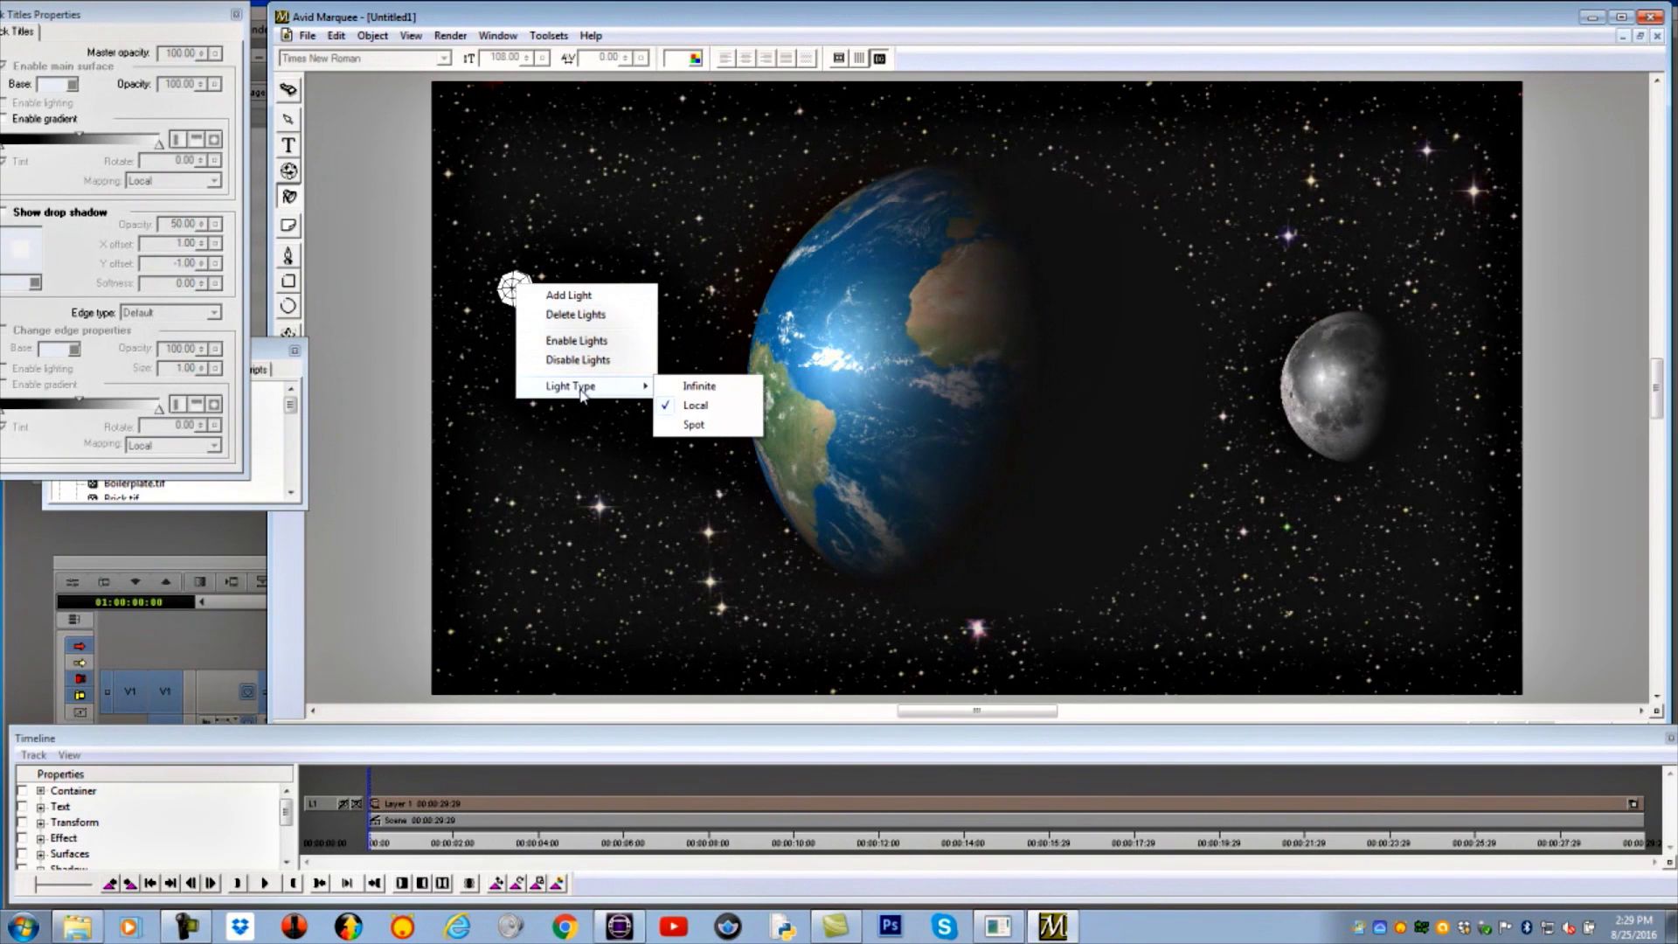
pyautogui.click(699, 389)
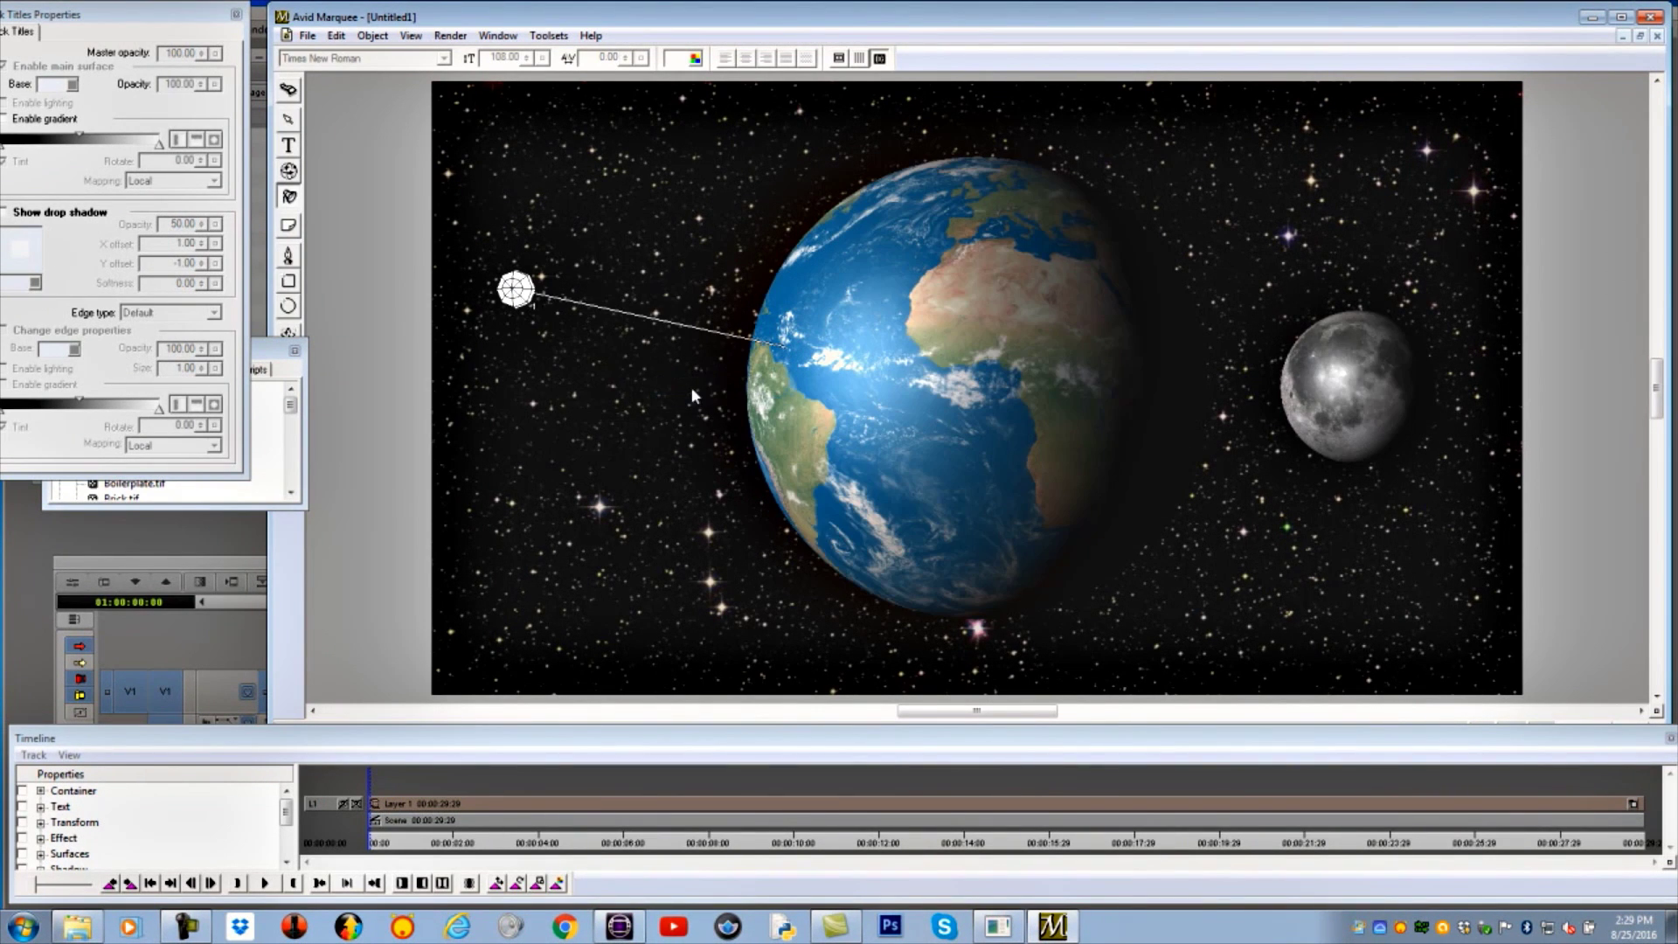
pyautogui.moveTo(516, 288)
pyautogui.mouseDown()
pyautogui.moveTo(502, 345)
pyautogui.moveTo(532, 311)
pyautogui.moveTo(682, 344)
pyautogui.moveTo(713, 372)
pyautogui.moveTo(413, 368)
pyautogui.moveTo(694, 382)
pyautogui.moveTo(677, 385)
pyautogui.mouseUp()
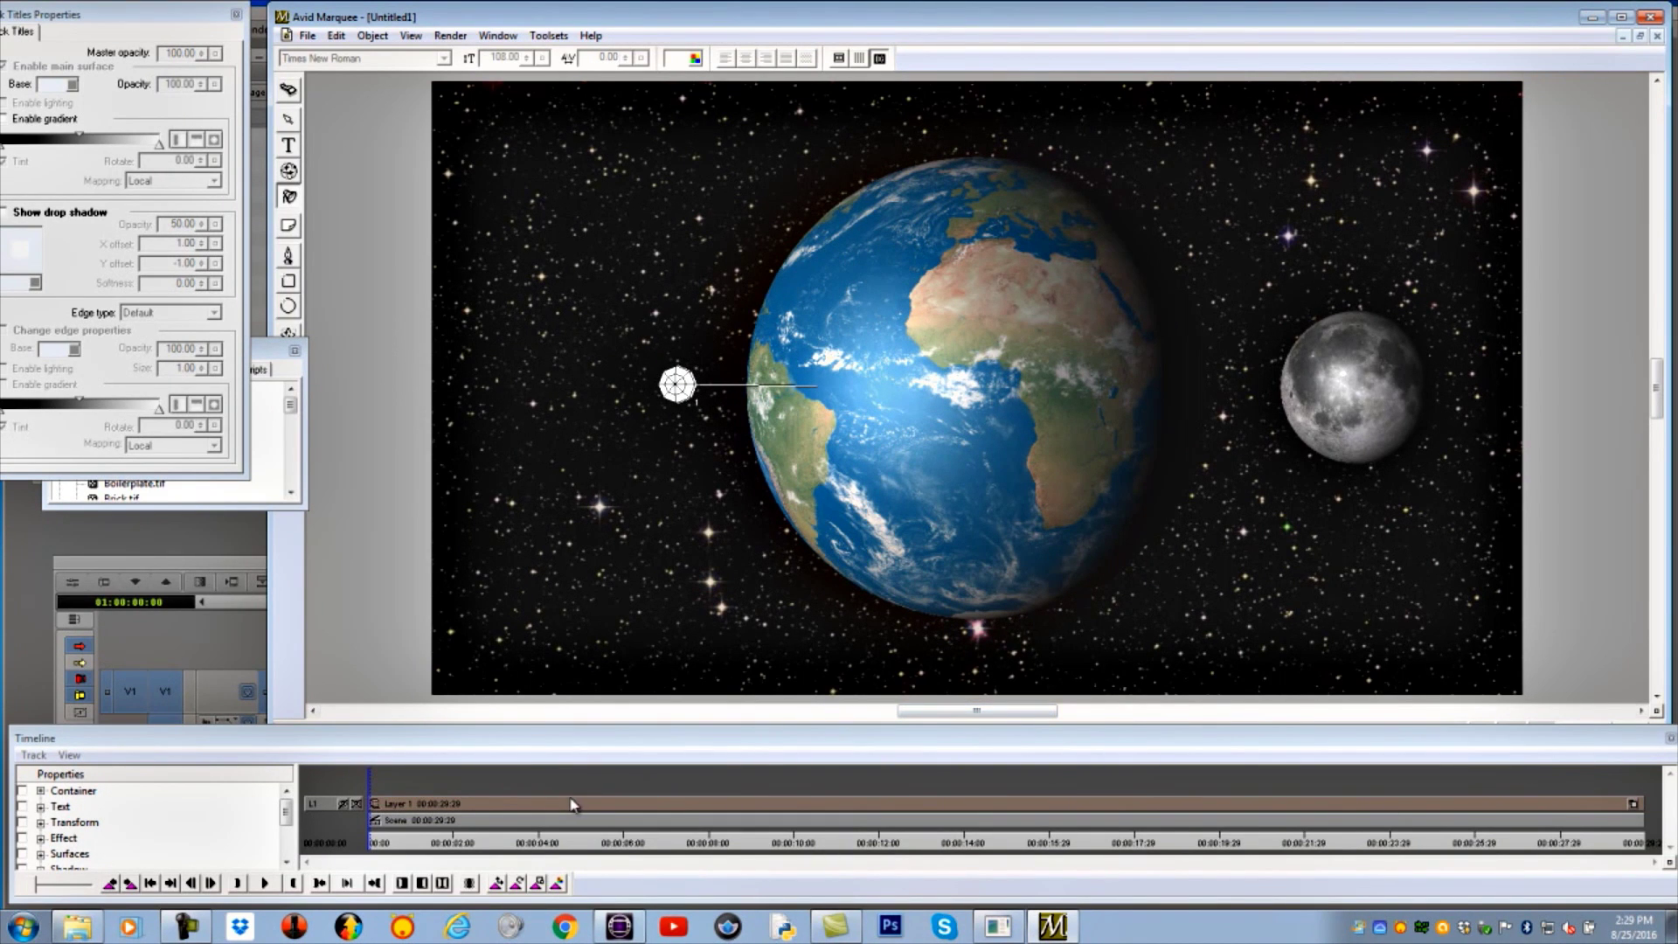
# - Switch to the Selection tool and preview the Earth-and-moon animation from its first frame
pyautogui.click(287, 121)
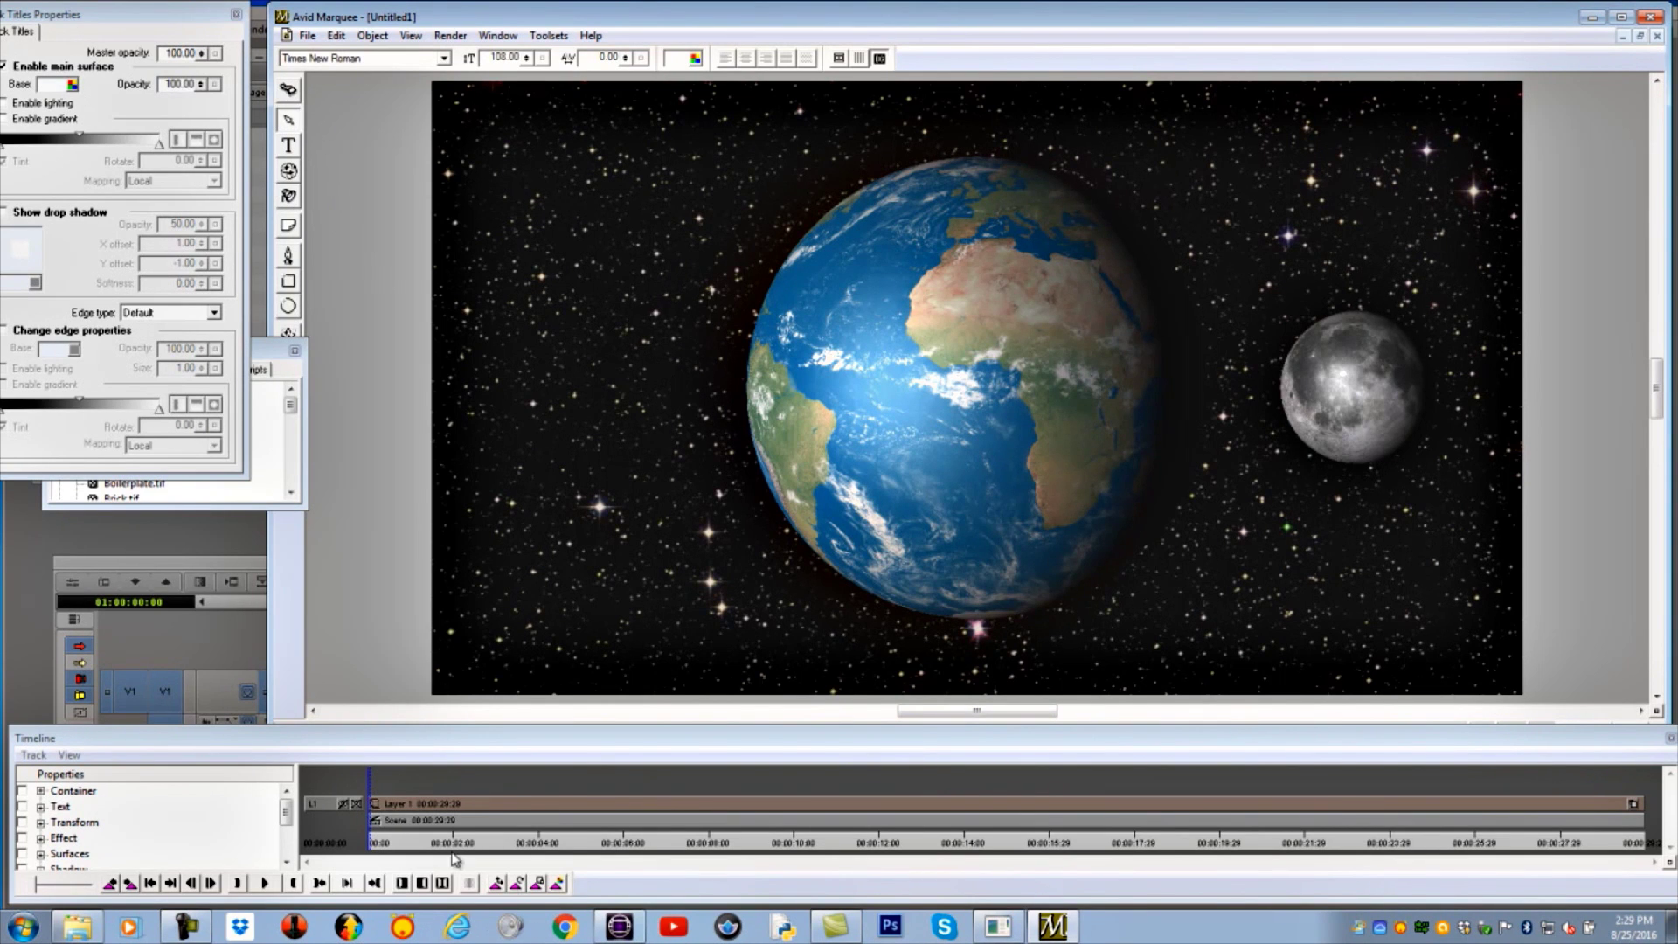
pyautogui.moveTo(367, 774); pyautogui.dragTo(1003, 771)
pyautogui.click(315, 845)
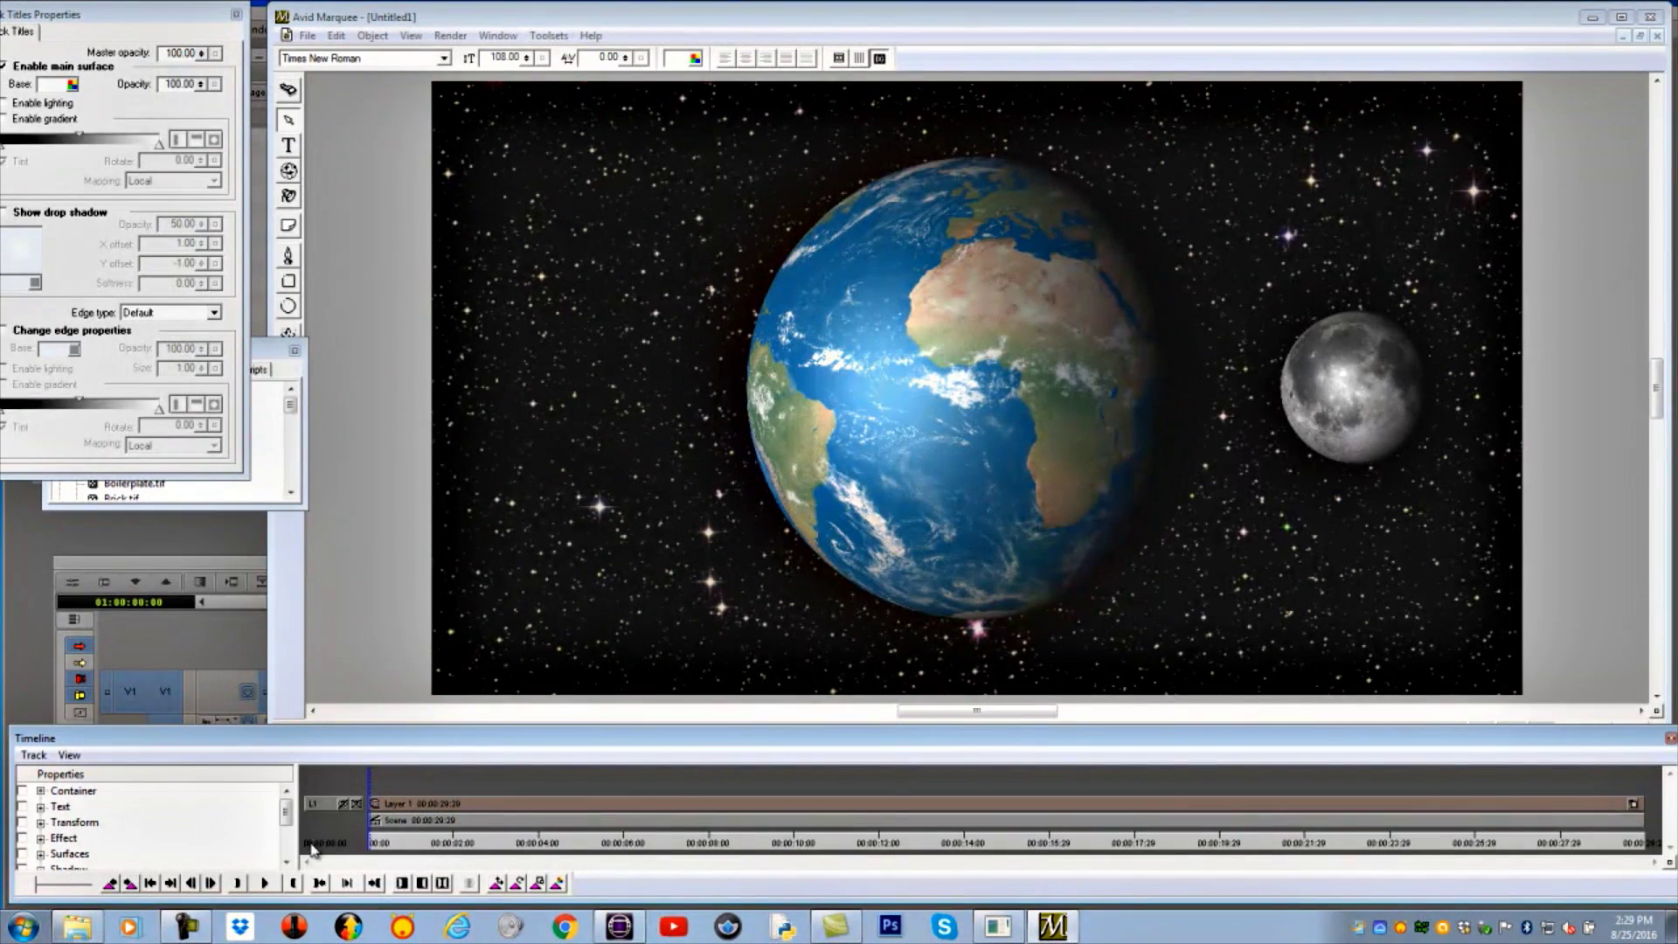
pyautogui.click(262, 885)
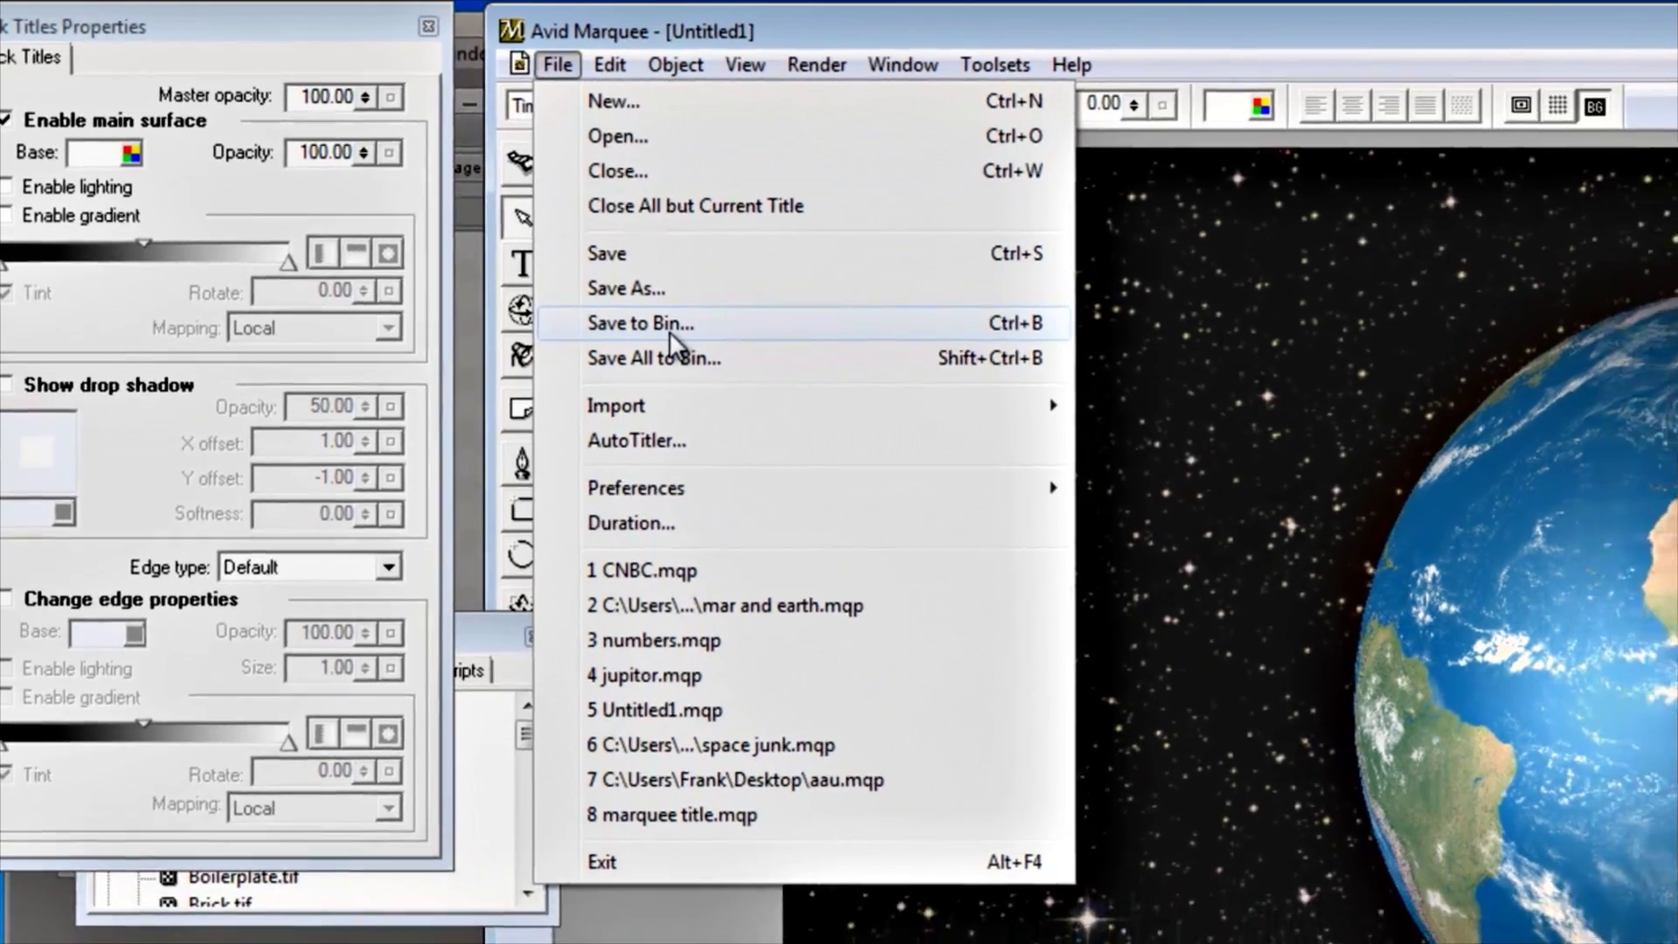
# - Save the title to a Media Composer bin as 'earth and moon' and render it
pyautogui.click(669, 328)
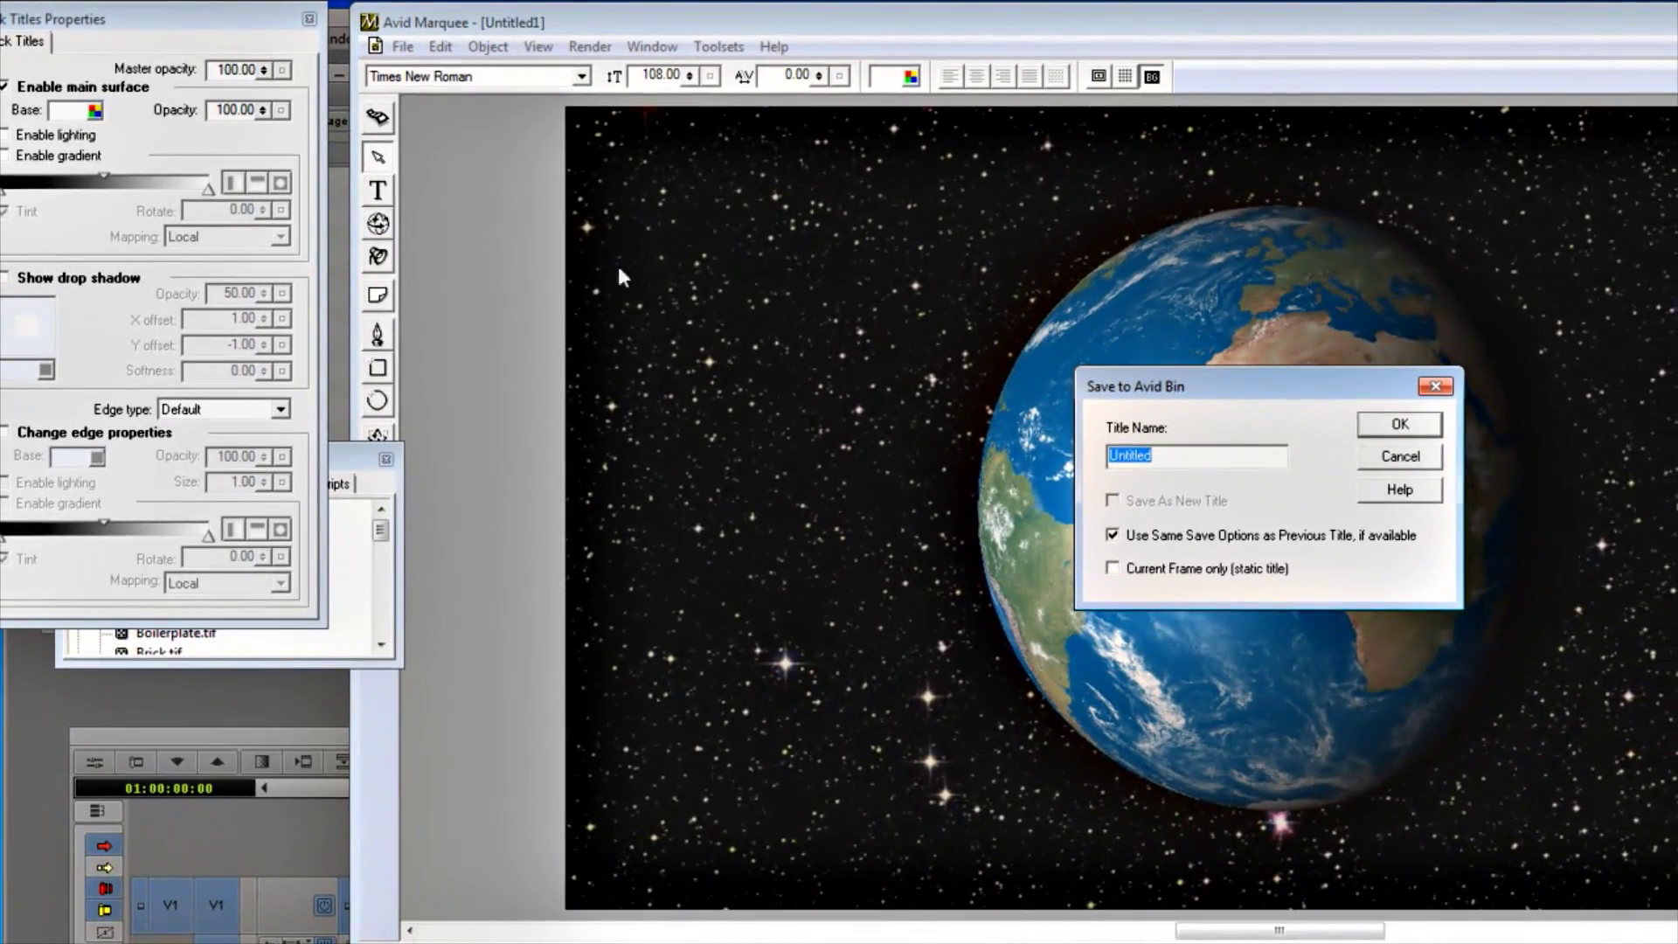
pyautogui.write('earth and moon')
pyautogui.click(1396, 427)
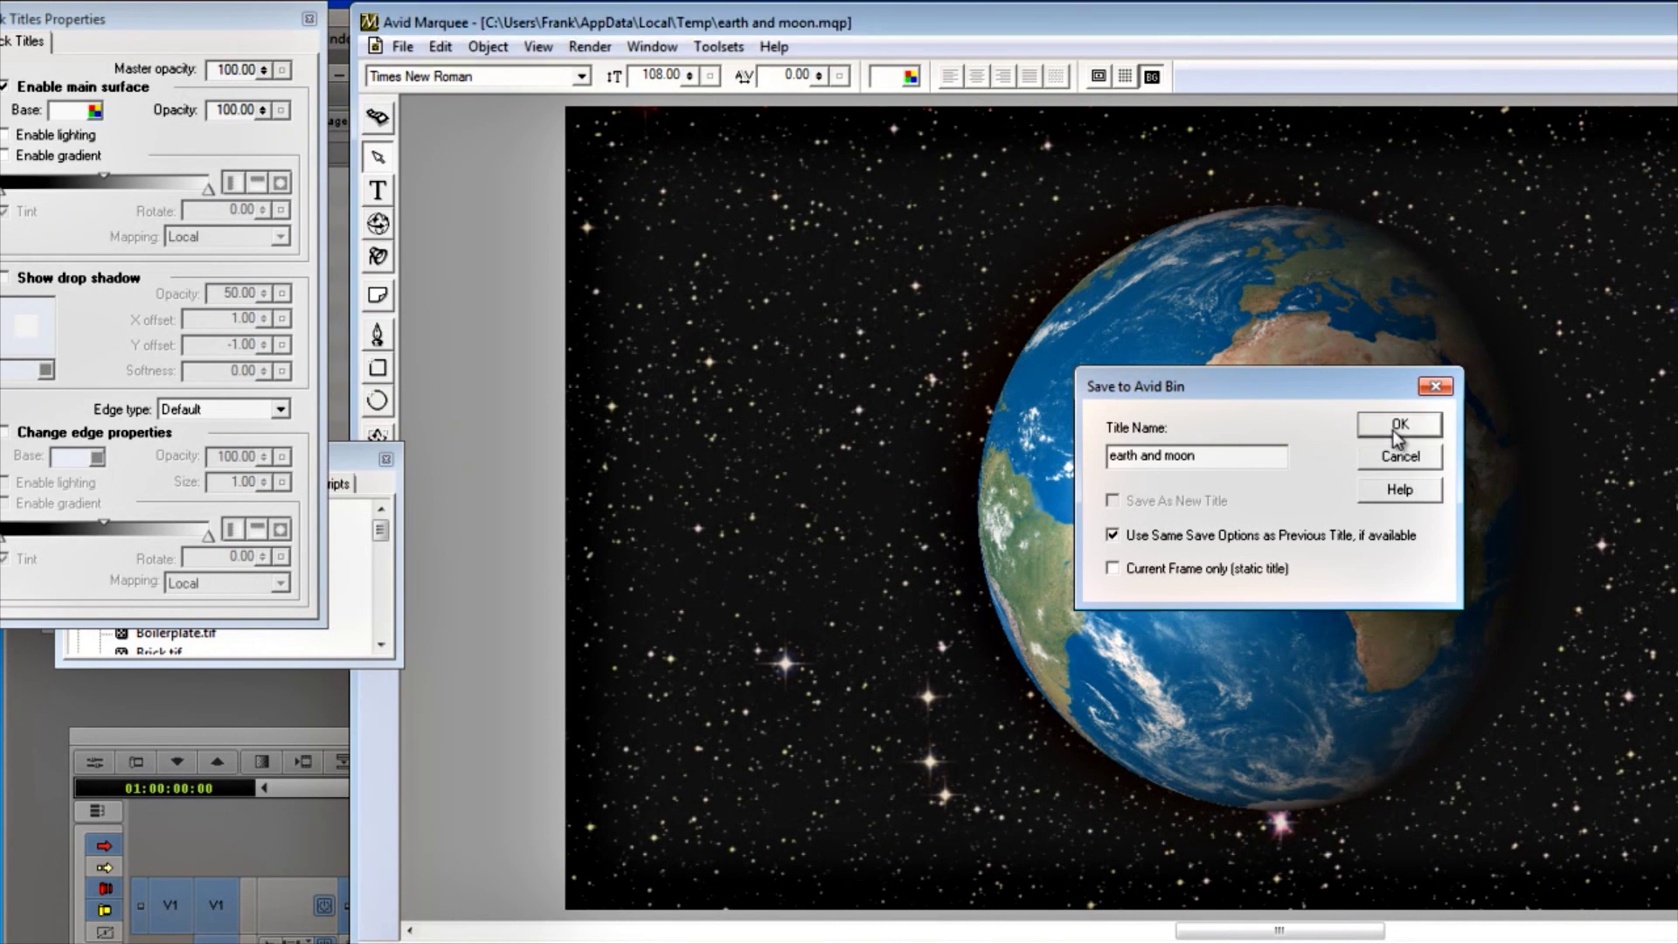
pyautogui.click(1399, 426)
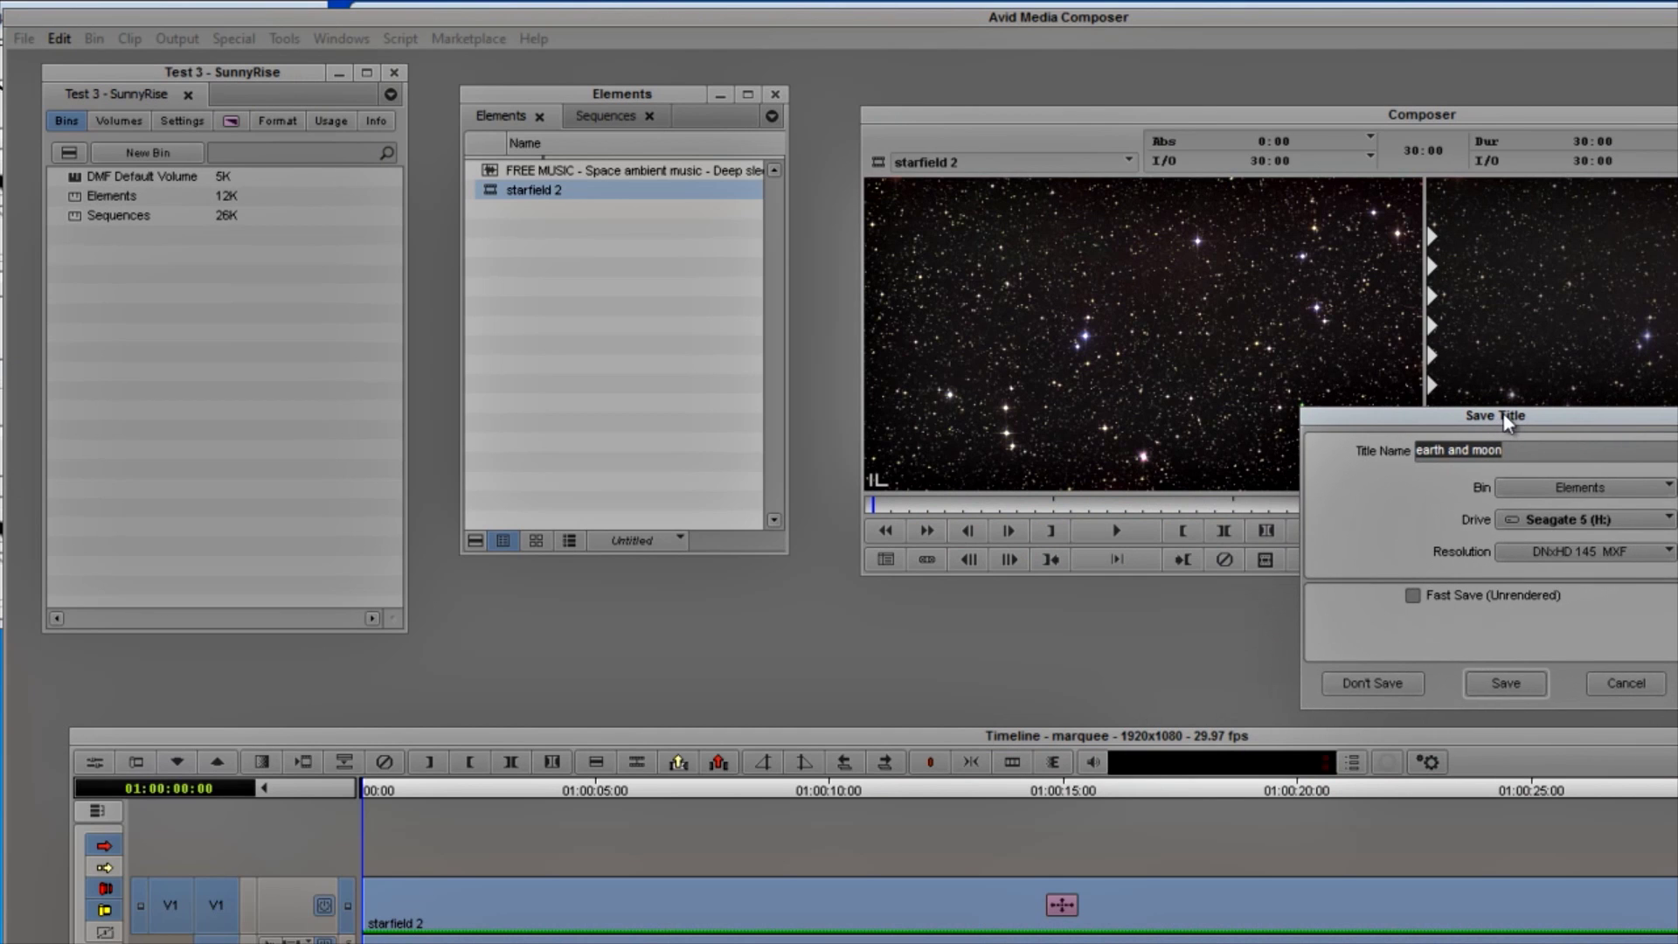
# - Keep the Elements bin and drive in the Save Title dialog and save 'earth and moon'
pyautogui.moveTo(1506, 421); pyautogui.dragTo(1352, 462)
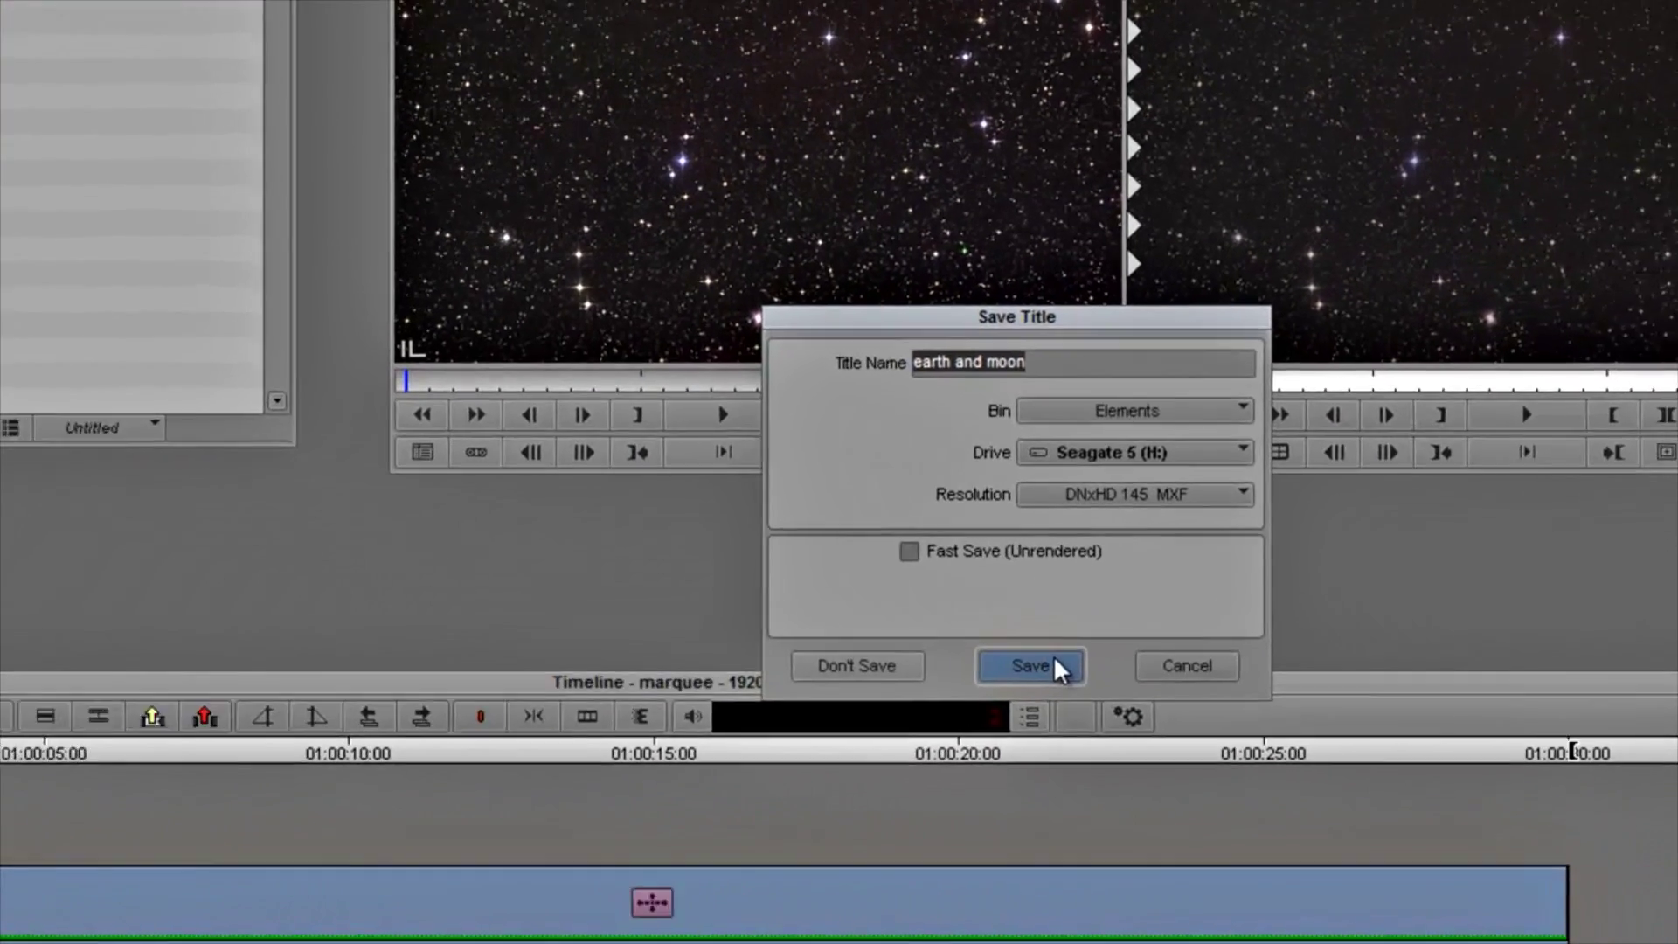
pyautogui.click(1057, 666)
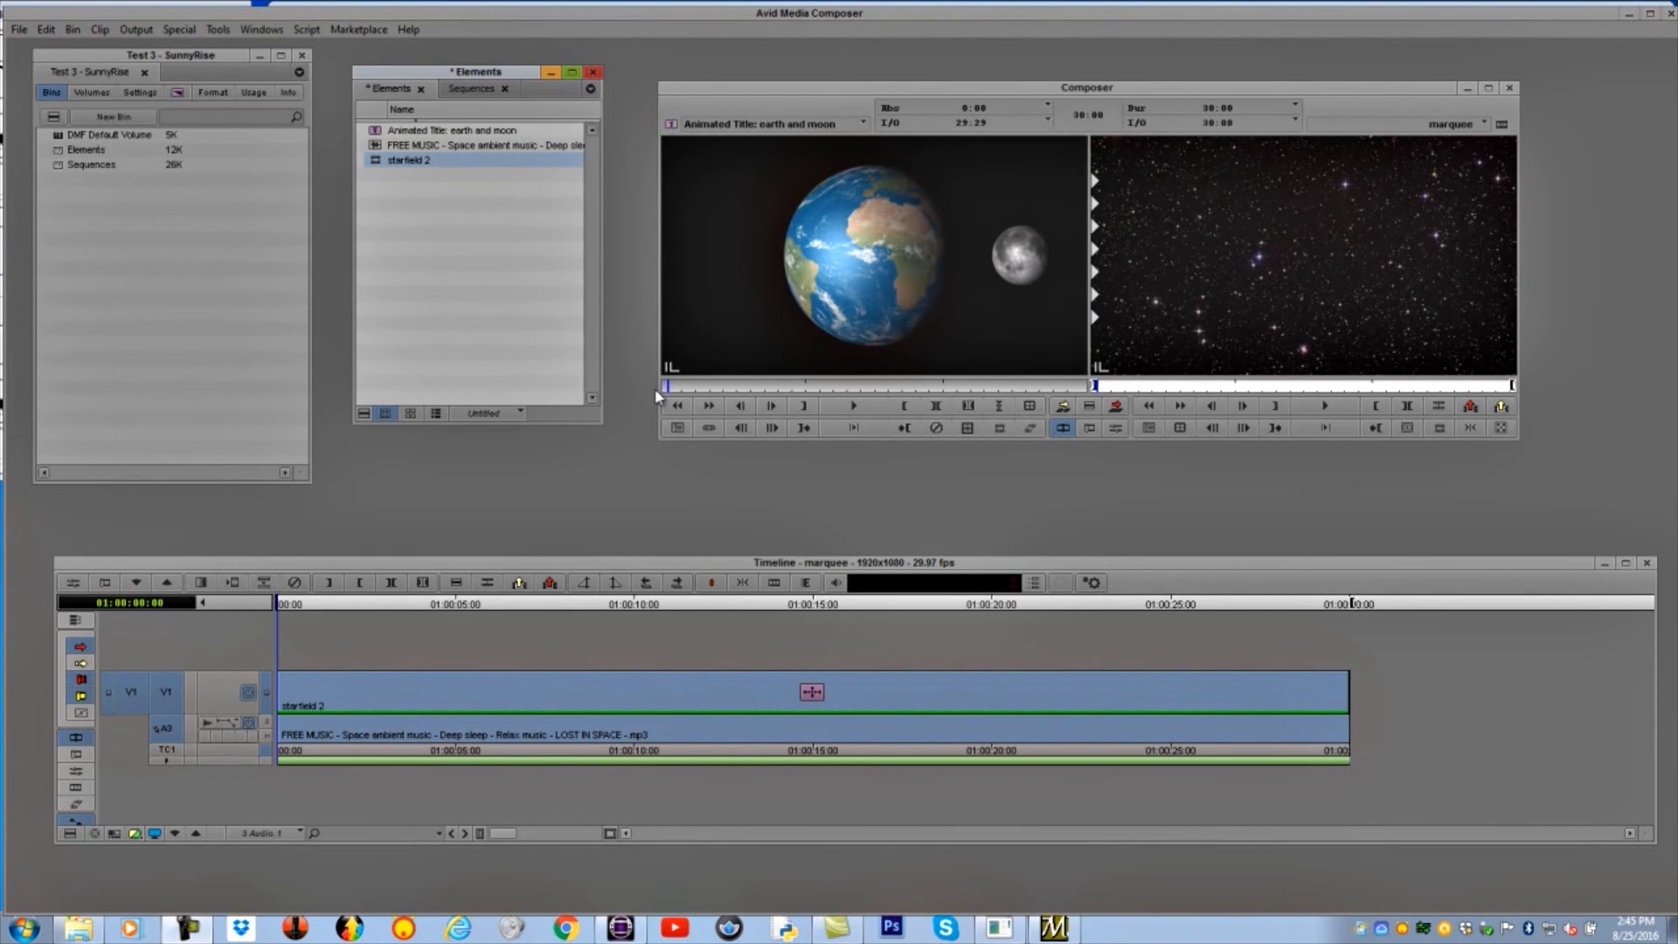
# - Play the 'earth and moon' title in the source monitor, then return it to the start
pyautogui.click(681, 405)
pyautogui.press('space')
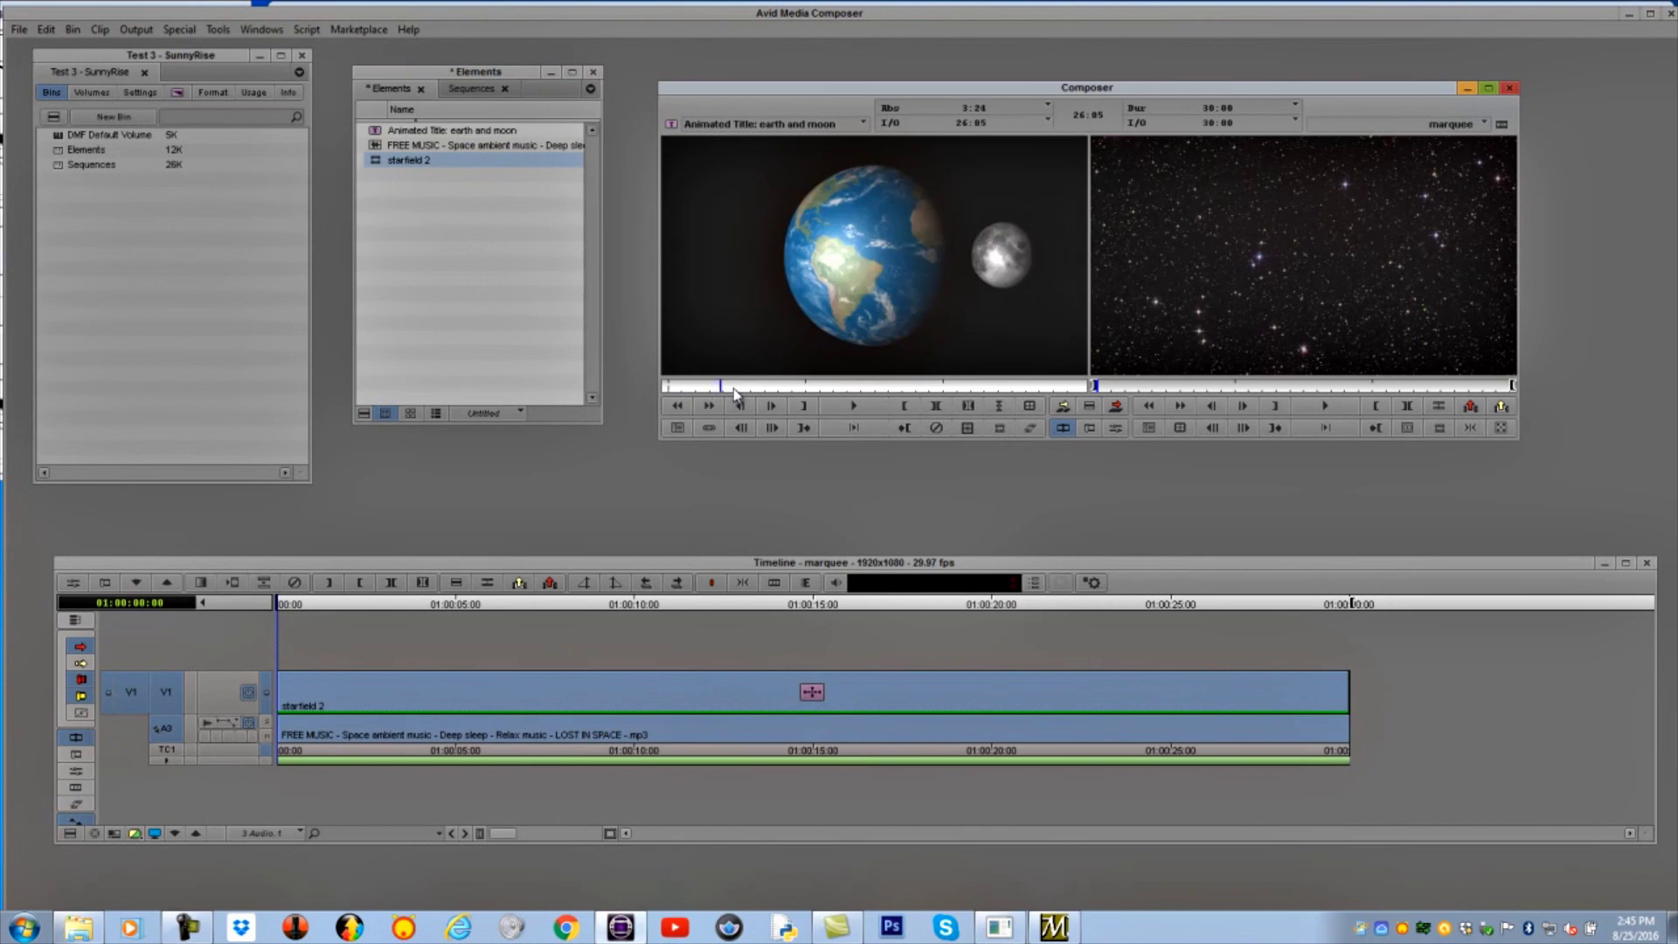
pyautogui.click(679, 406)
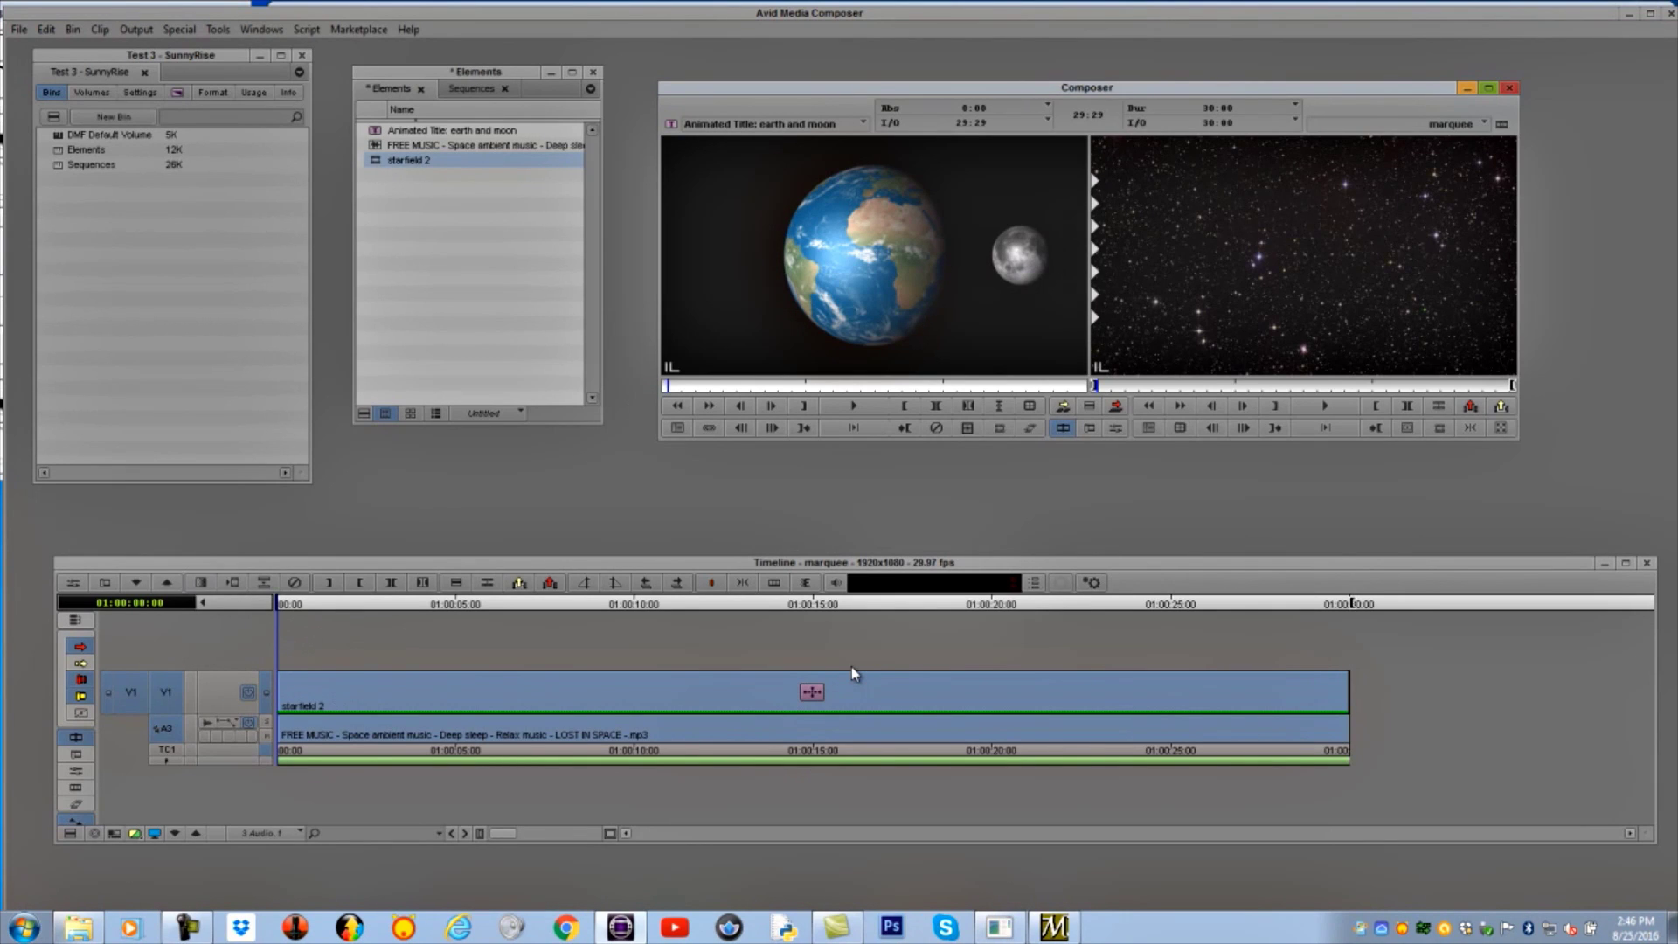
# - Add a V2 track, patch source V1 to V2, and overwrite the title above starfield 2
pyautogui.hotkey('ctrl', 'y')
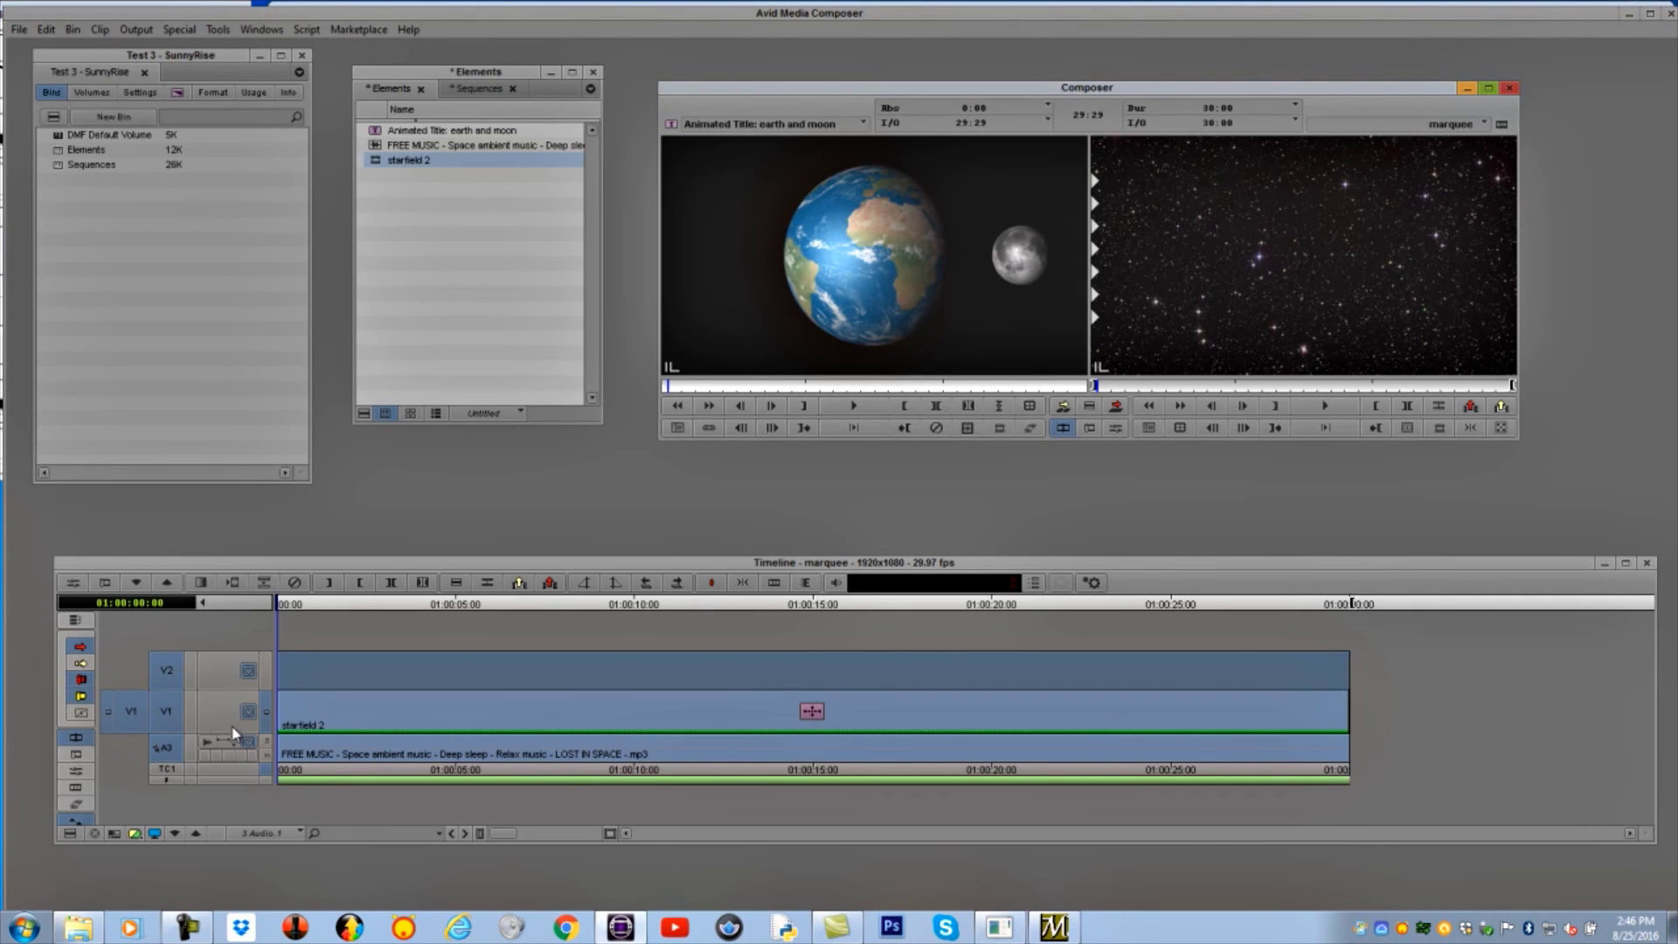
pyautogui.click(155, 713)
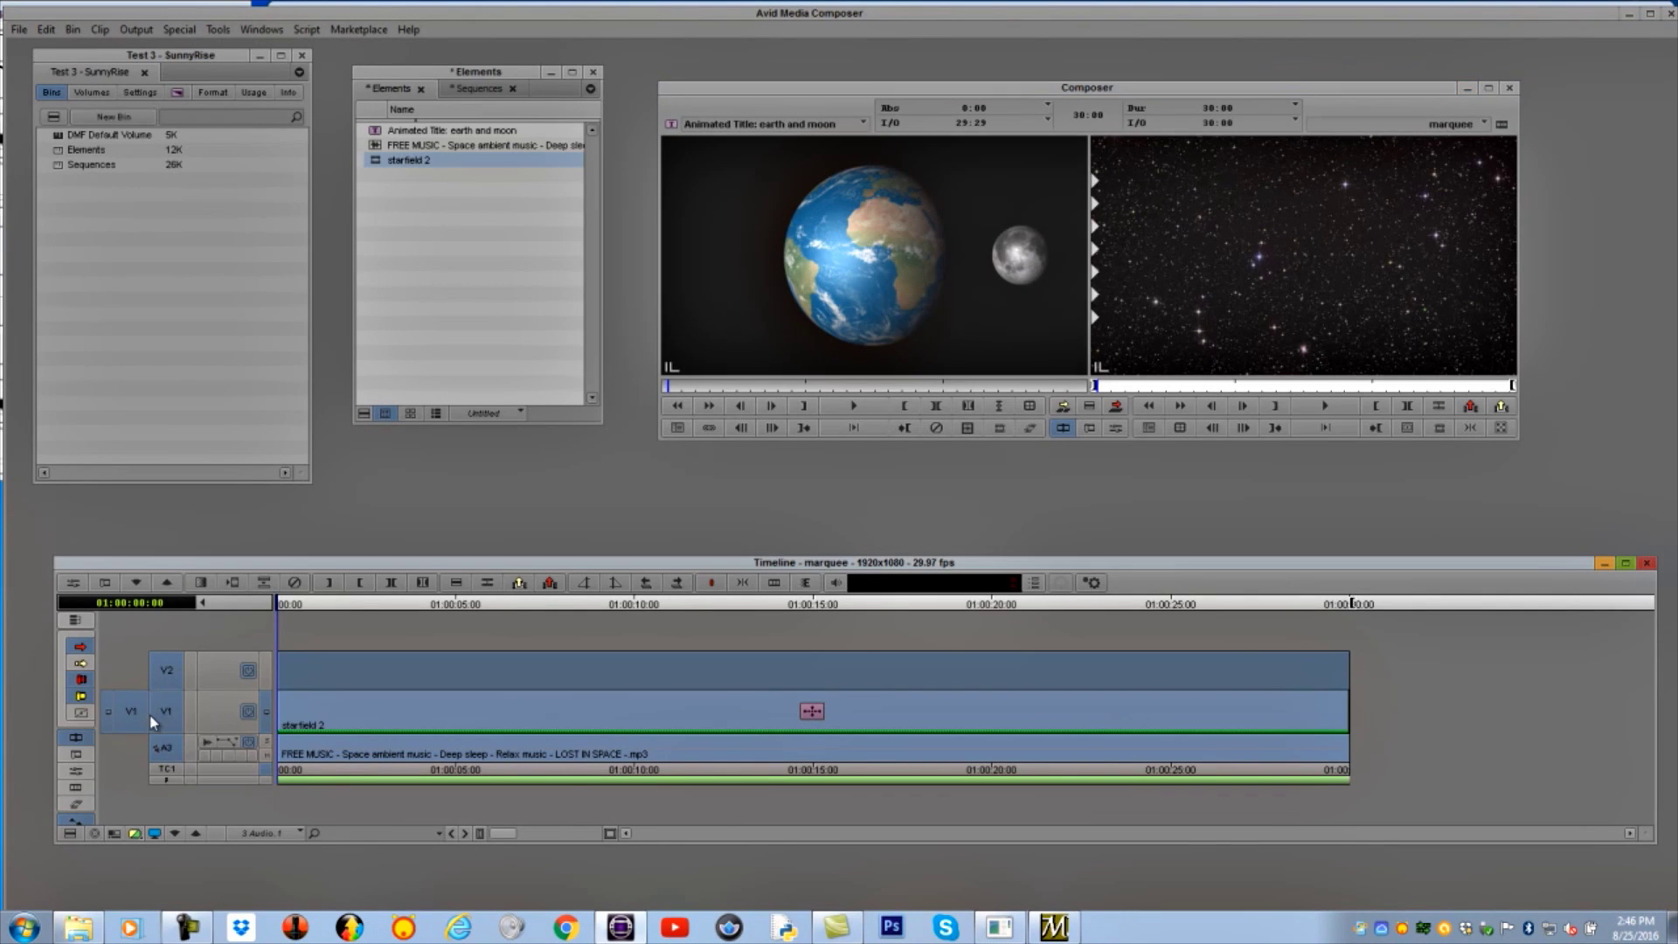
pyautogui.click(165, 711)
pyautogui.moveTo(131, 711); pyautogui.dragTo(131, 671)
pyautogui.click(167, 747)
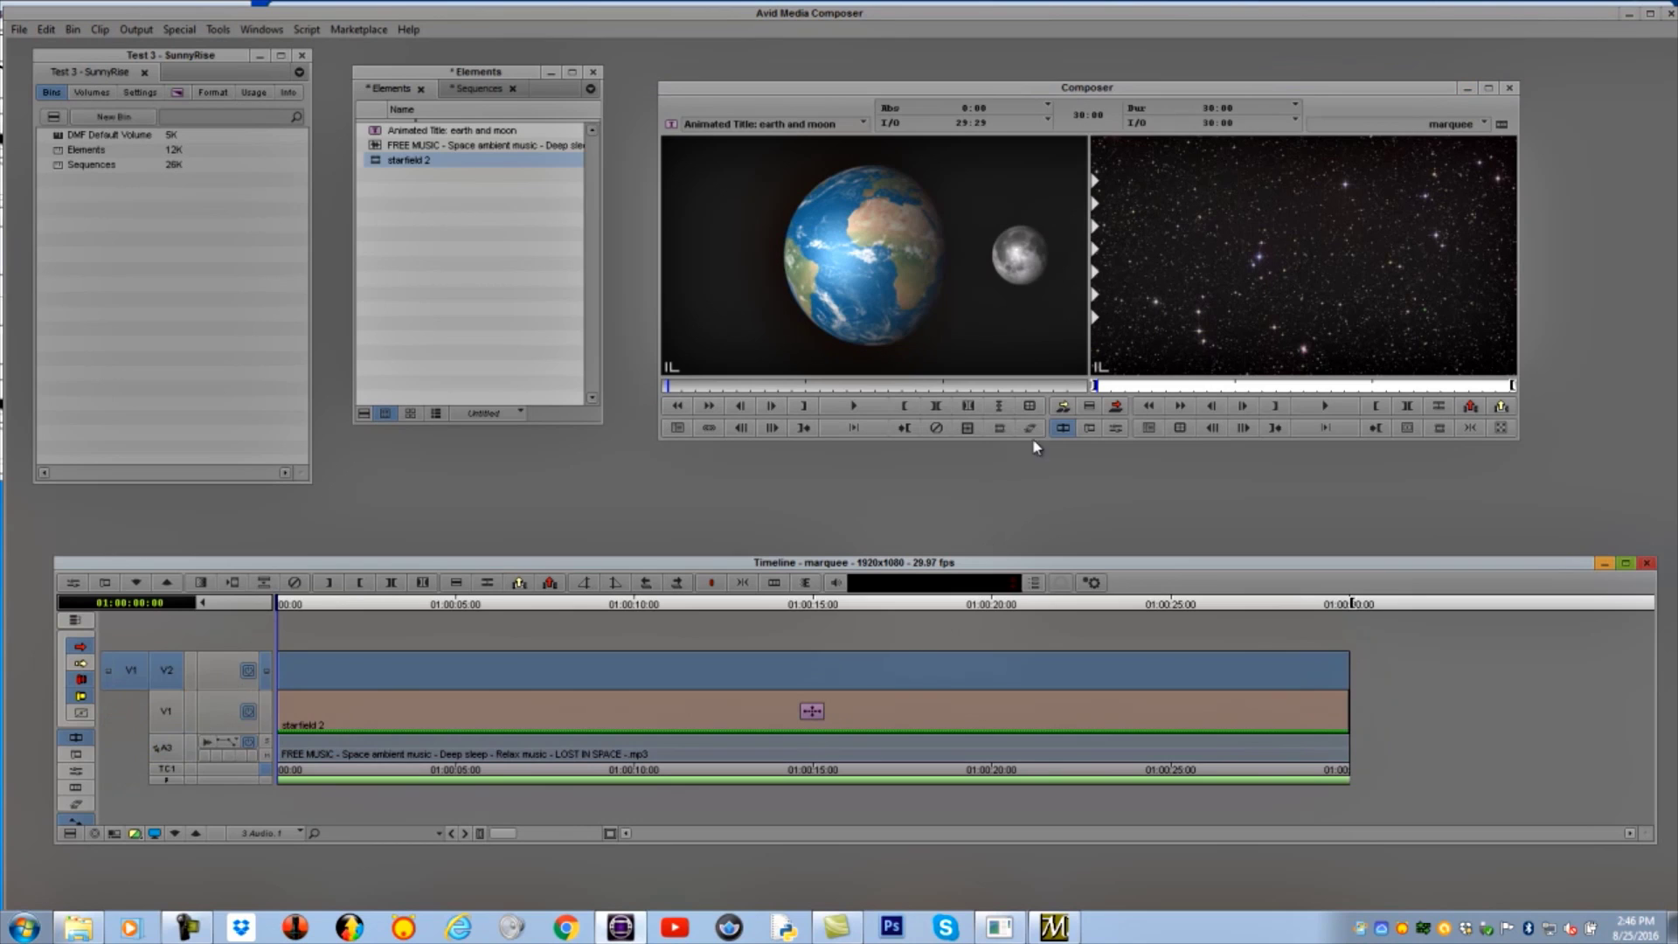
pyautogui.click(657, 396)
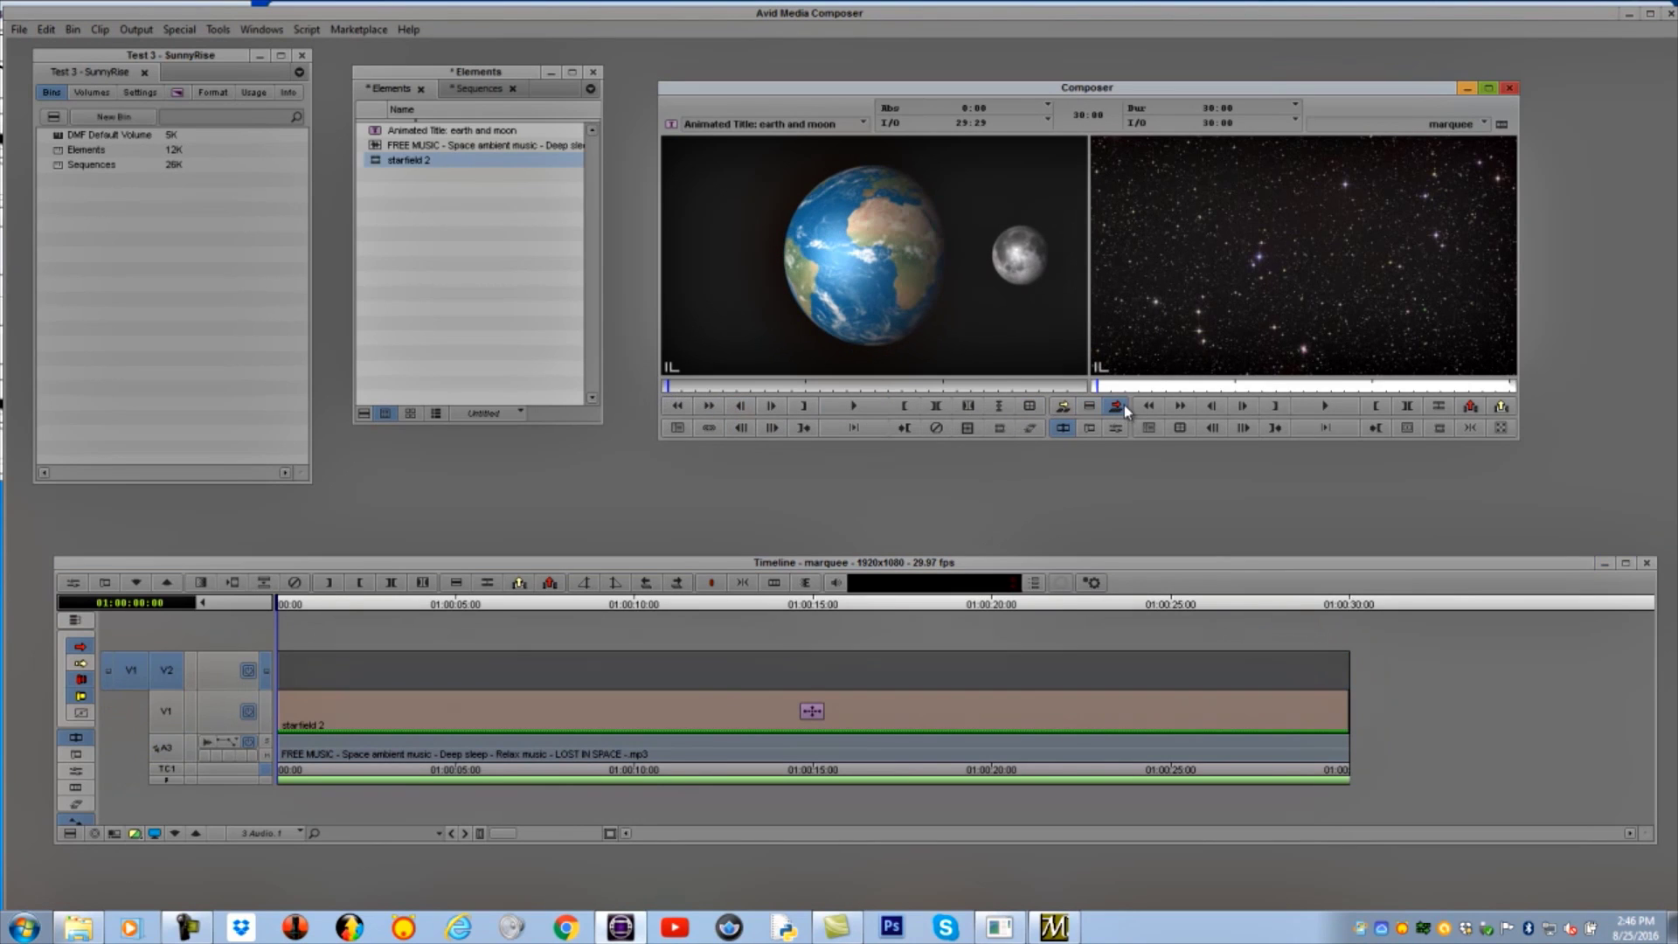
pyautogui.click(1117, 406)
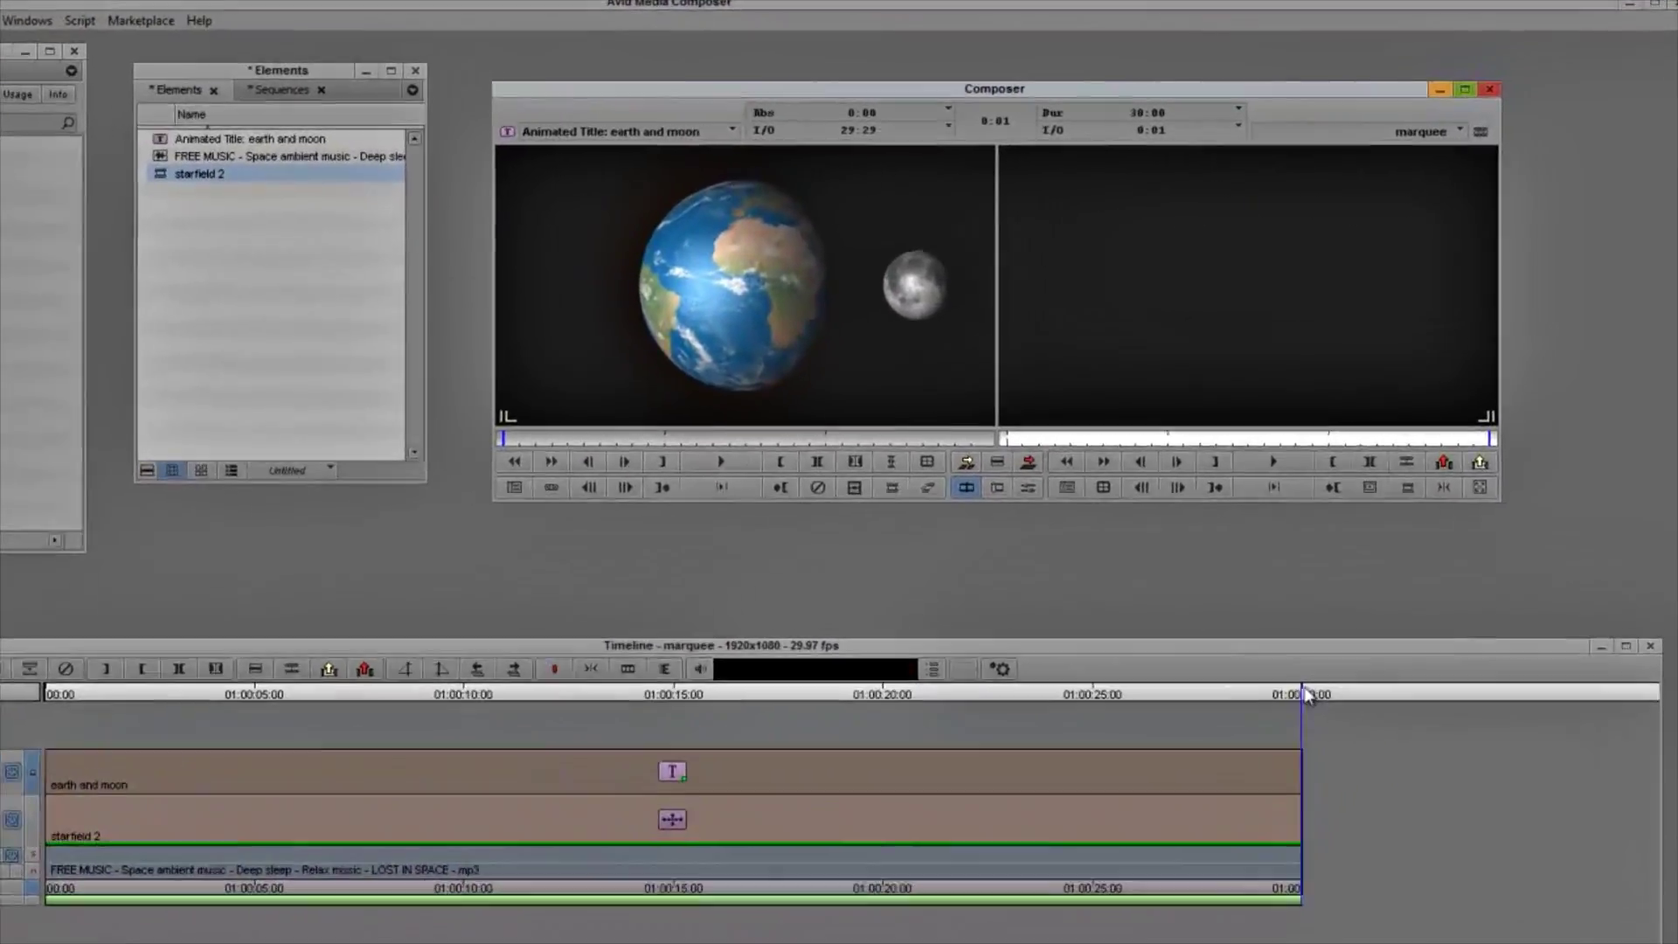
pyautogui.click(1232, 612)
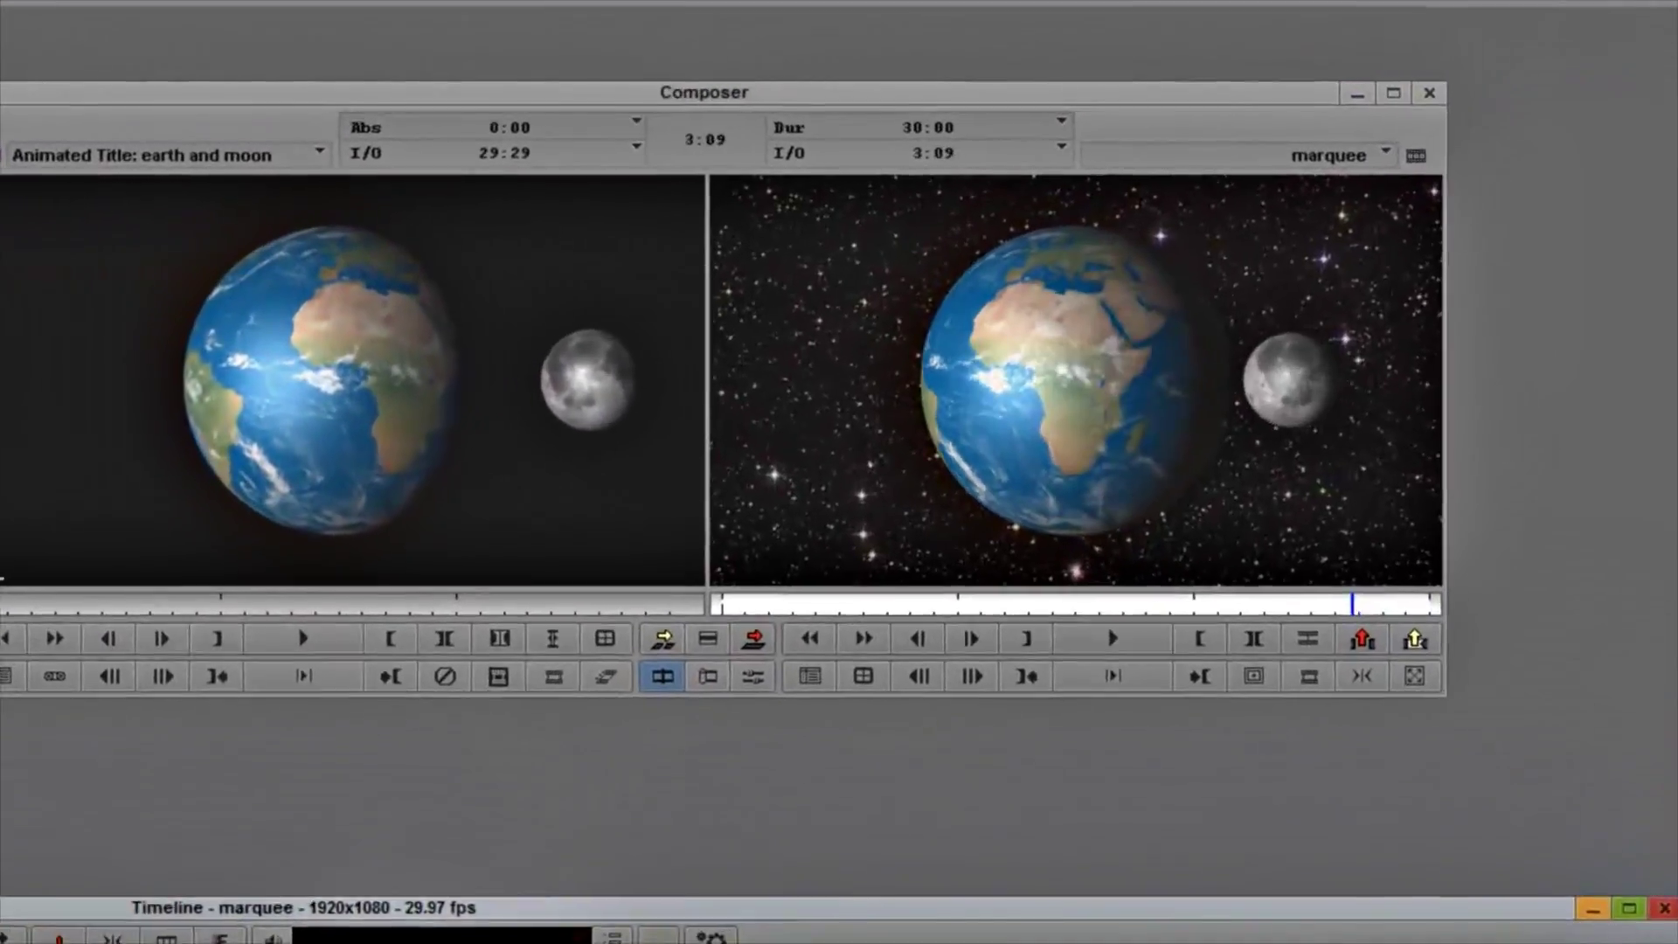
pyautogui.press('j')
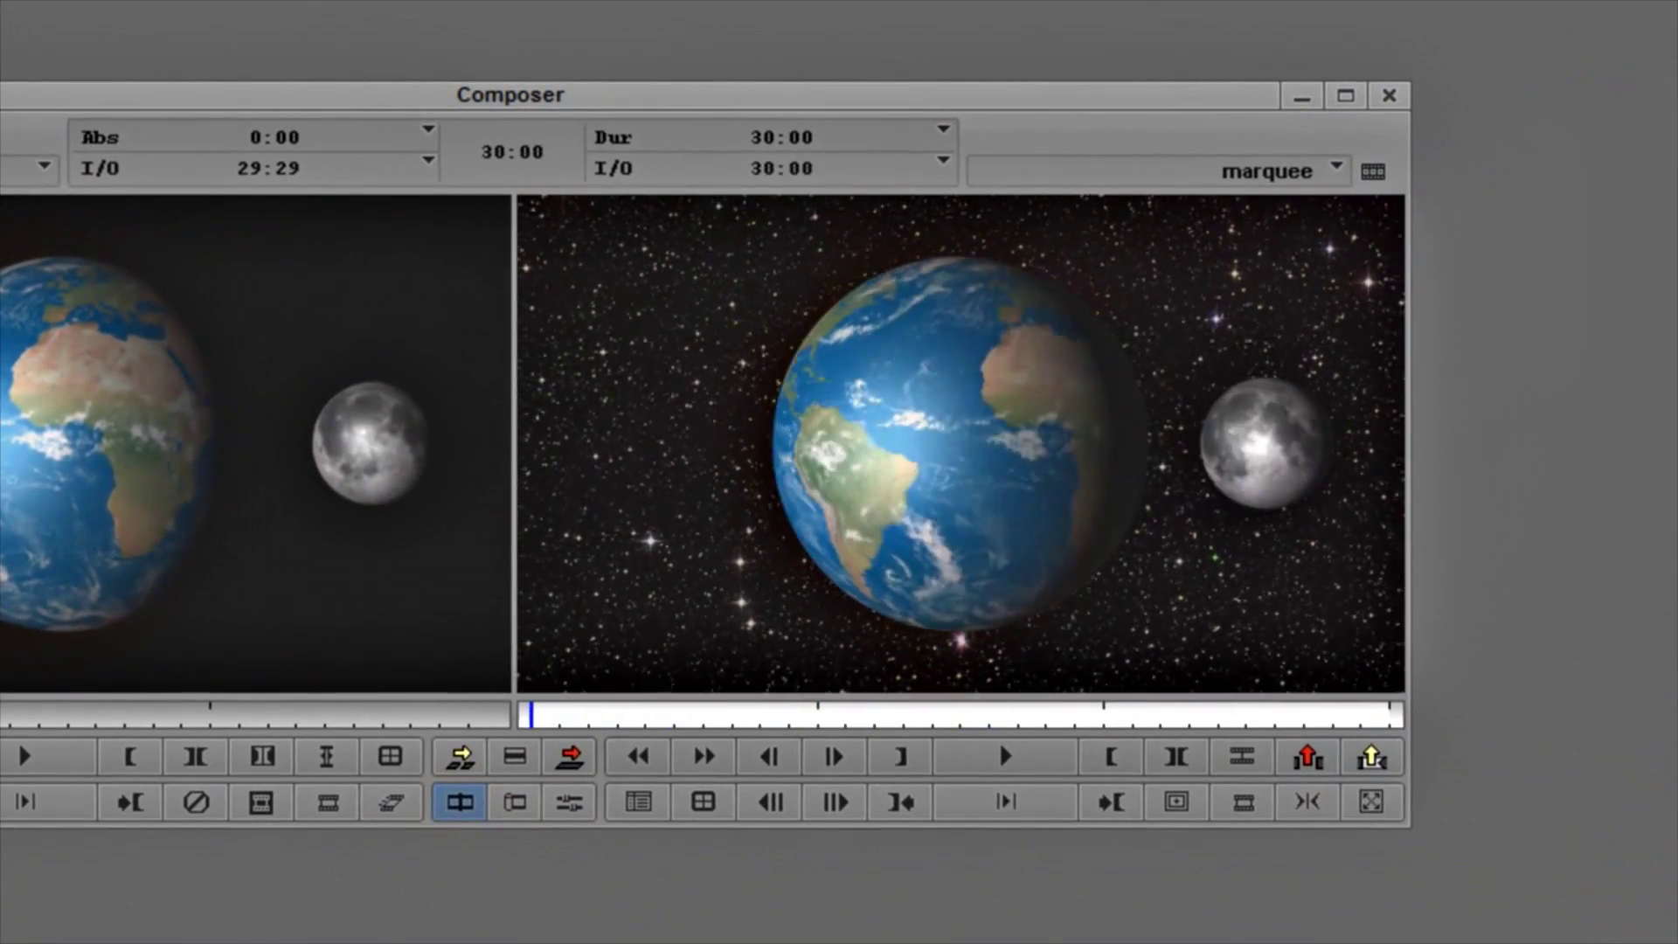
pyautogui.click(995, 754)
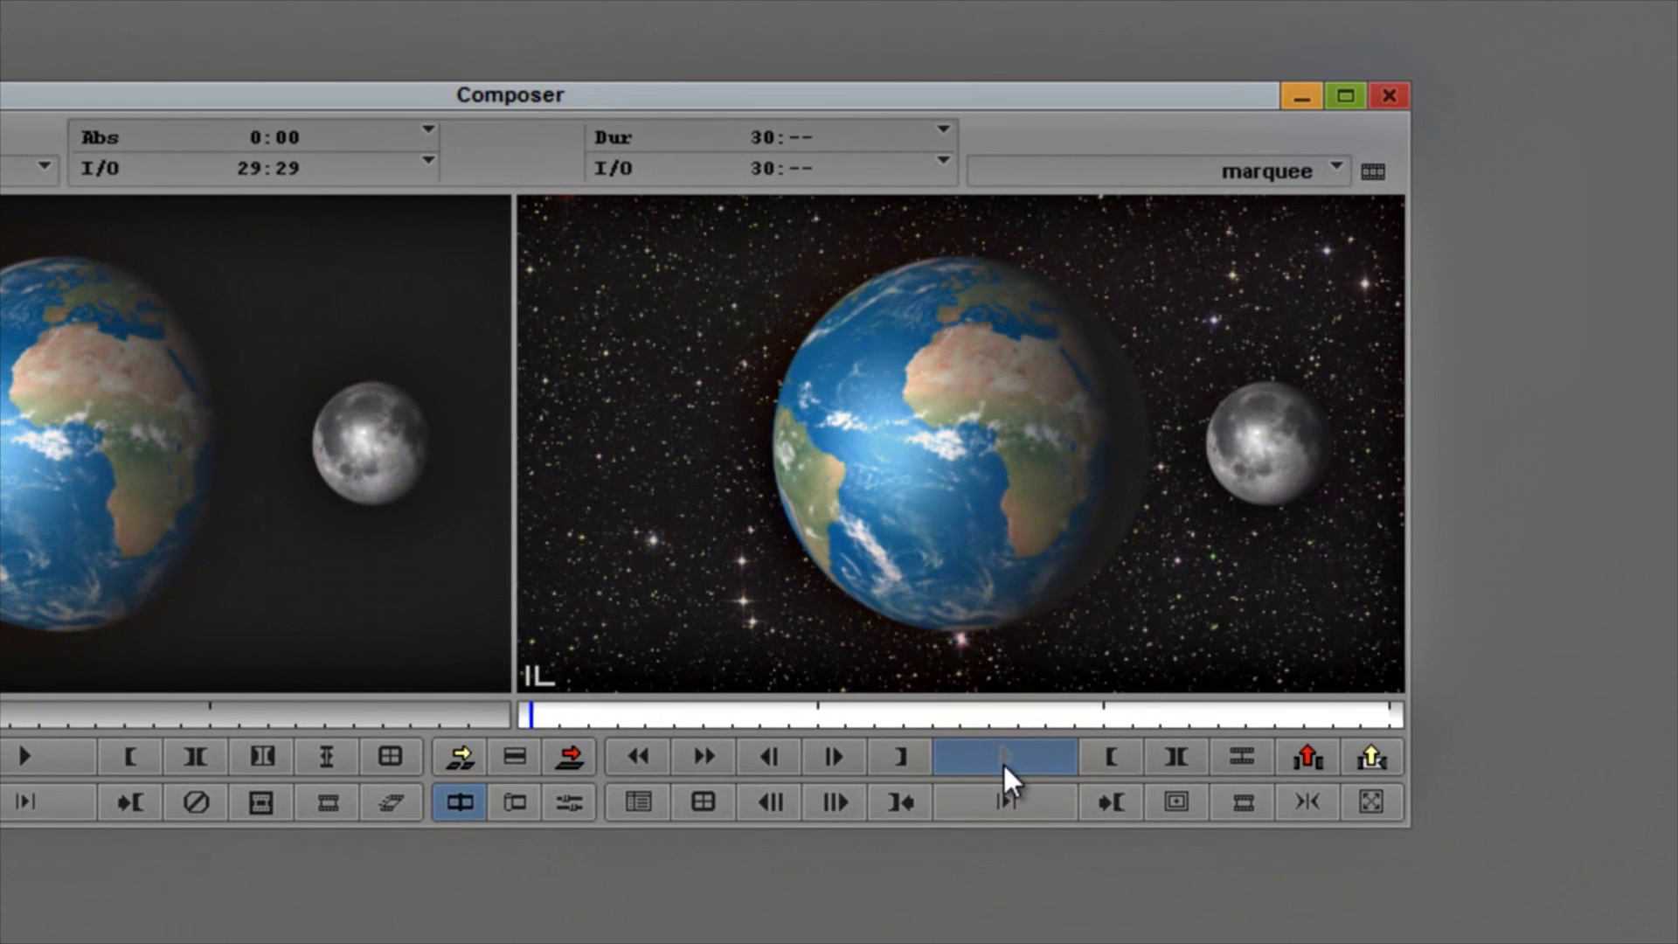